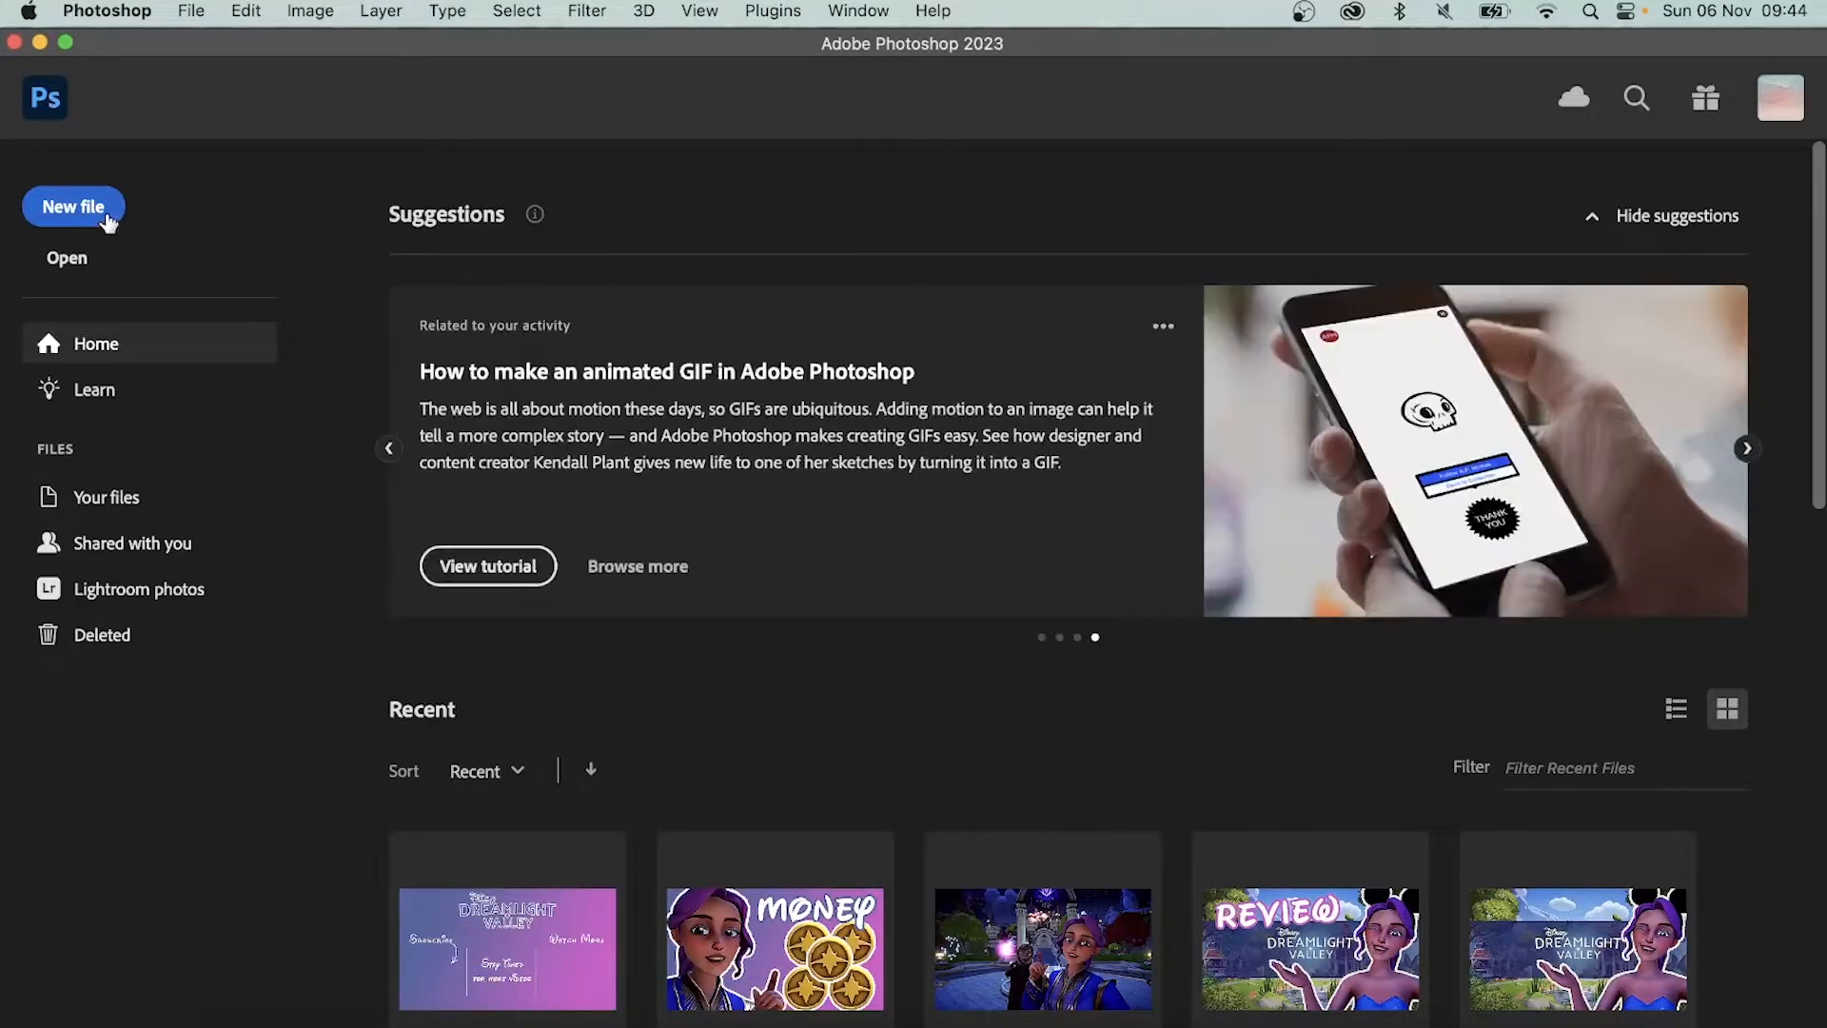
Start a new document and browse the preset categories to the Film & Video presets
{"action": "left_click", "coordinate": [106, 219]}
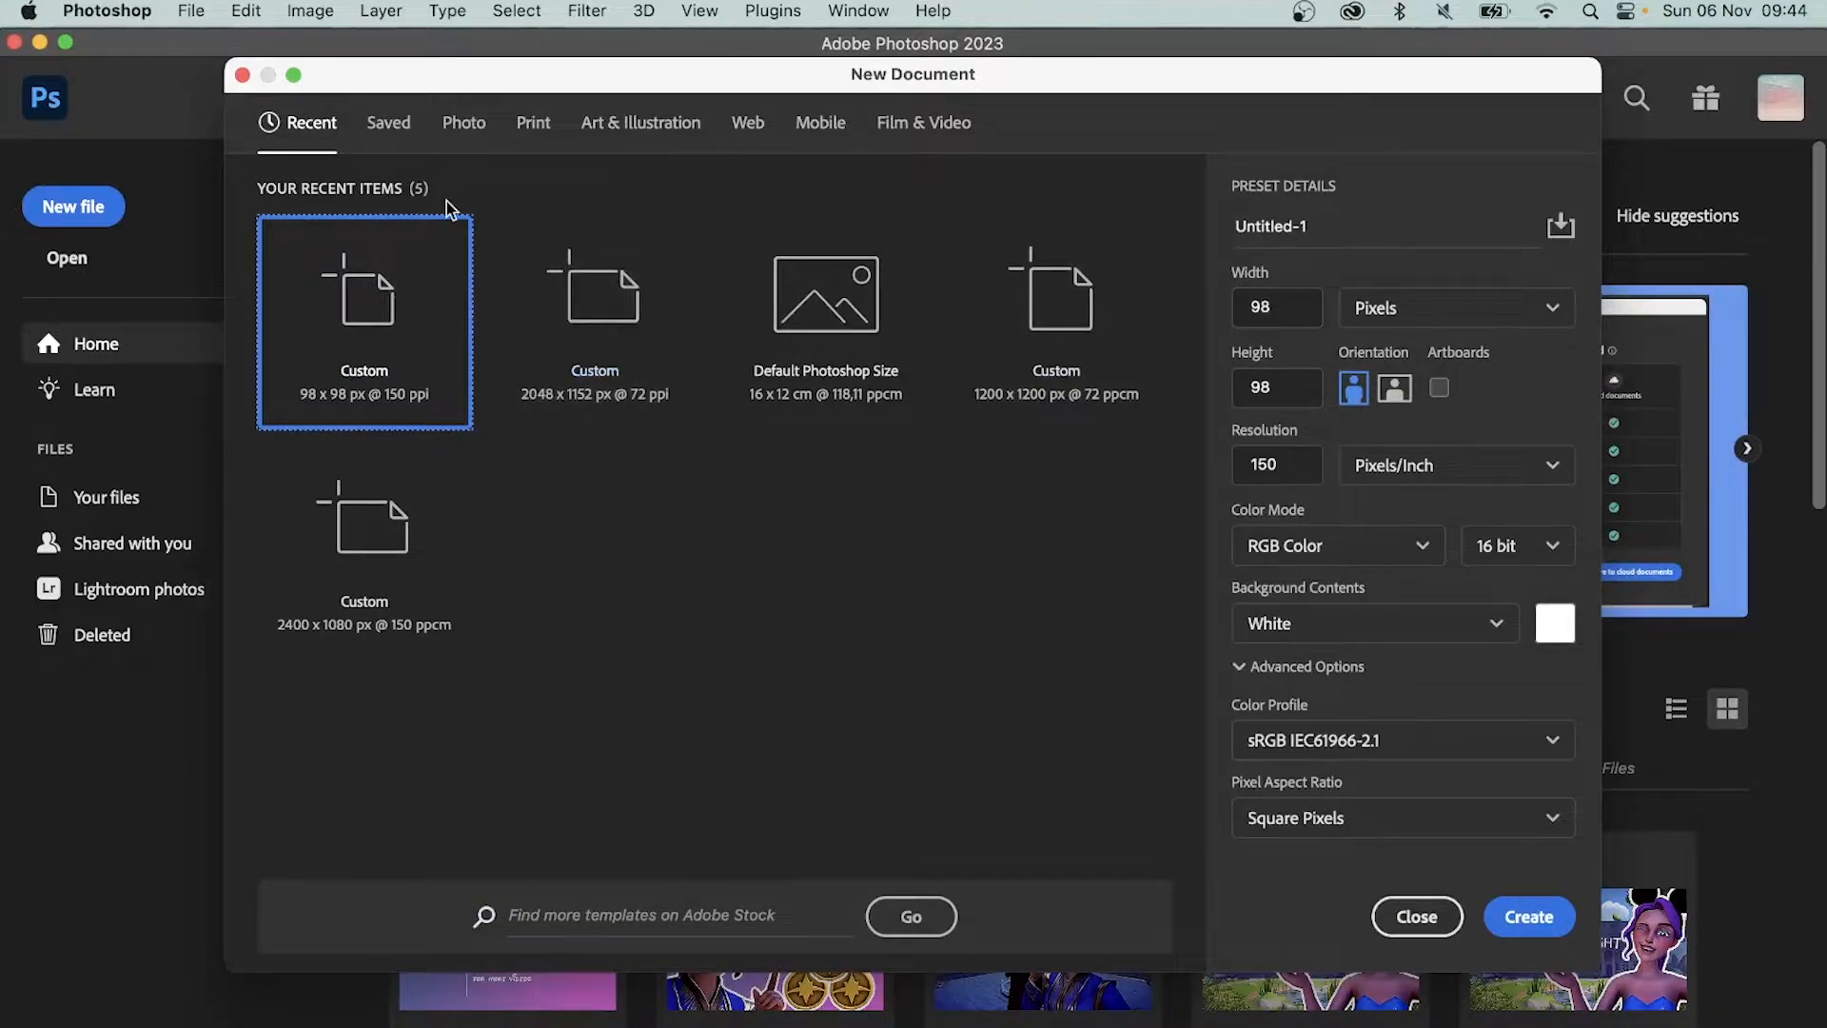
{"action": "left_click", "coordinate": [465, 134]}
{"action": "left_click", "coordinate": [531, 125]}
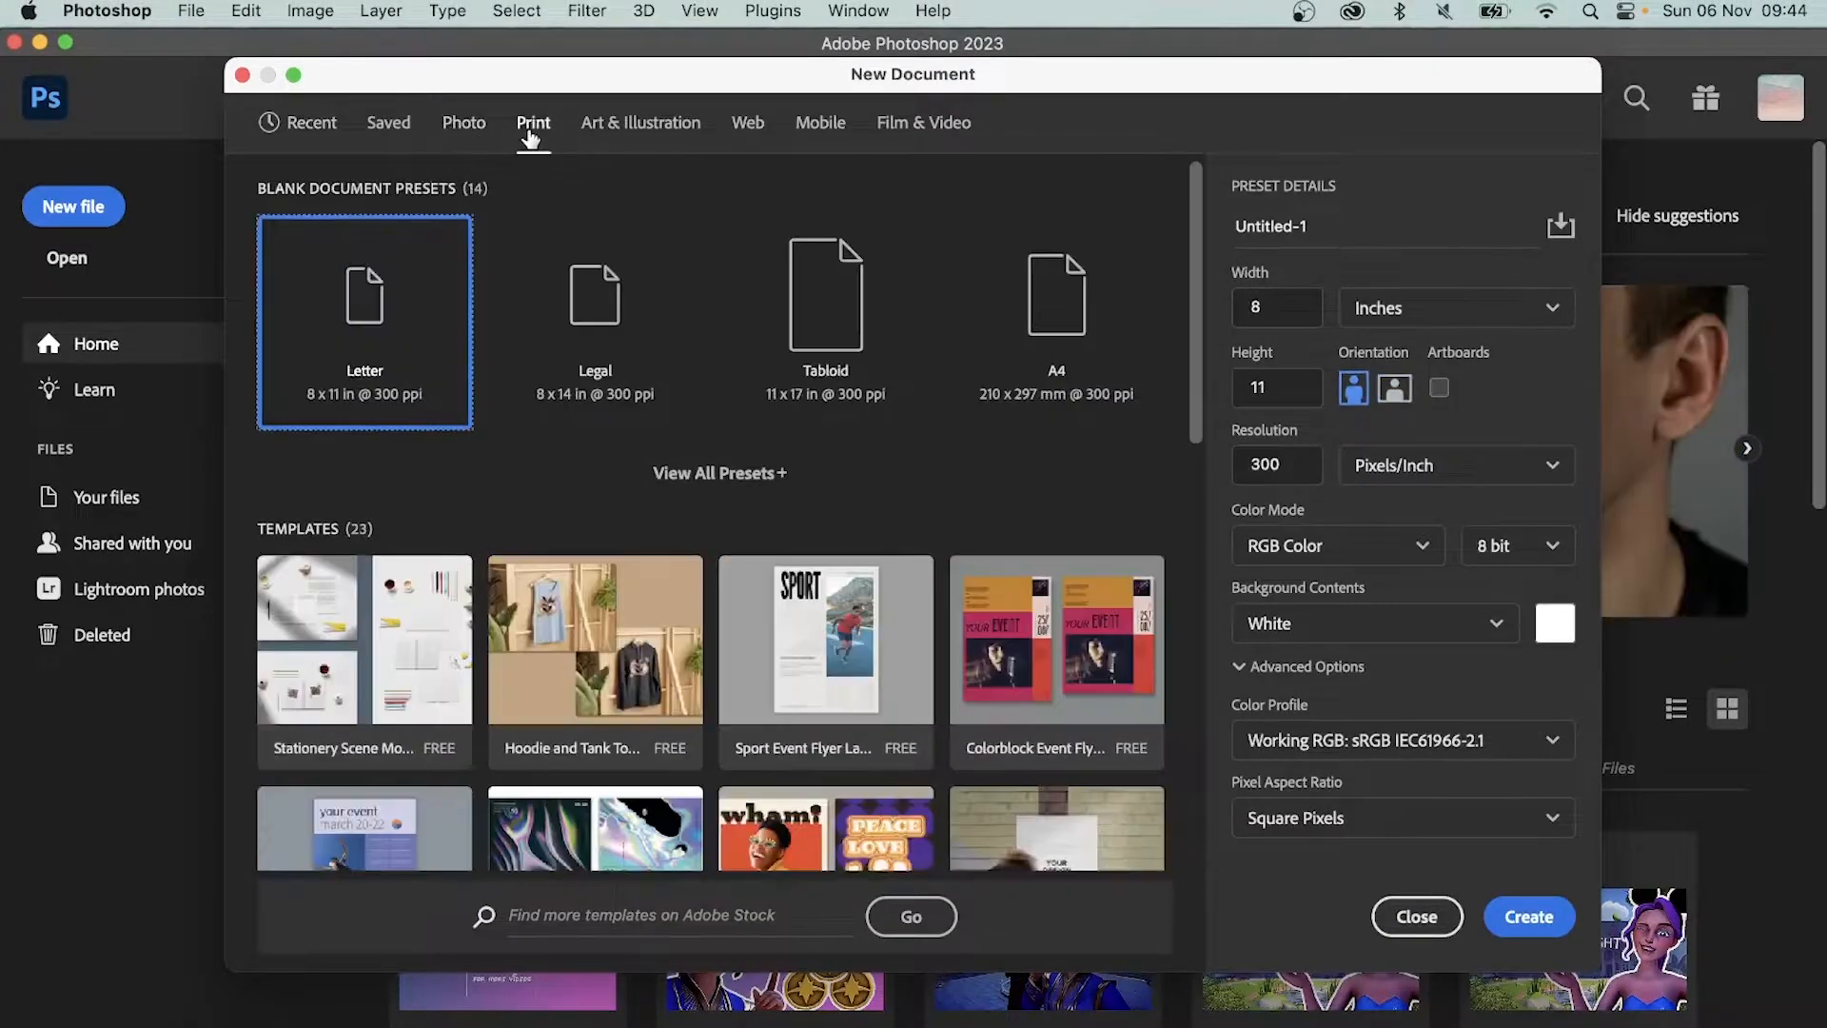
{"action": "left_click", "coordinate": [621, 127]}
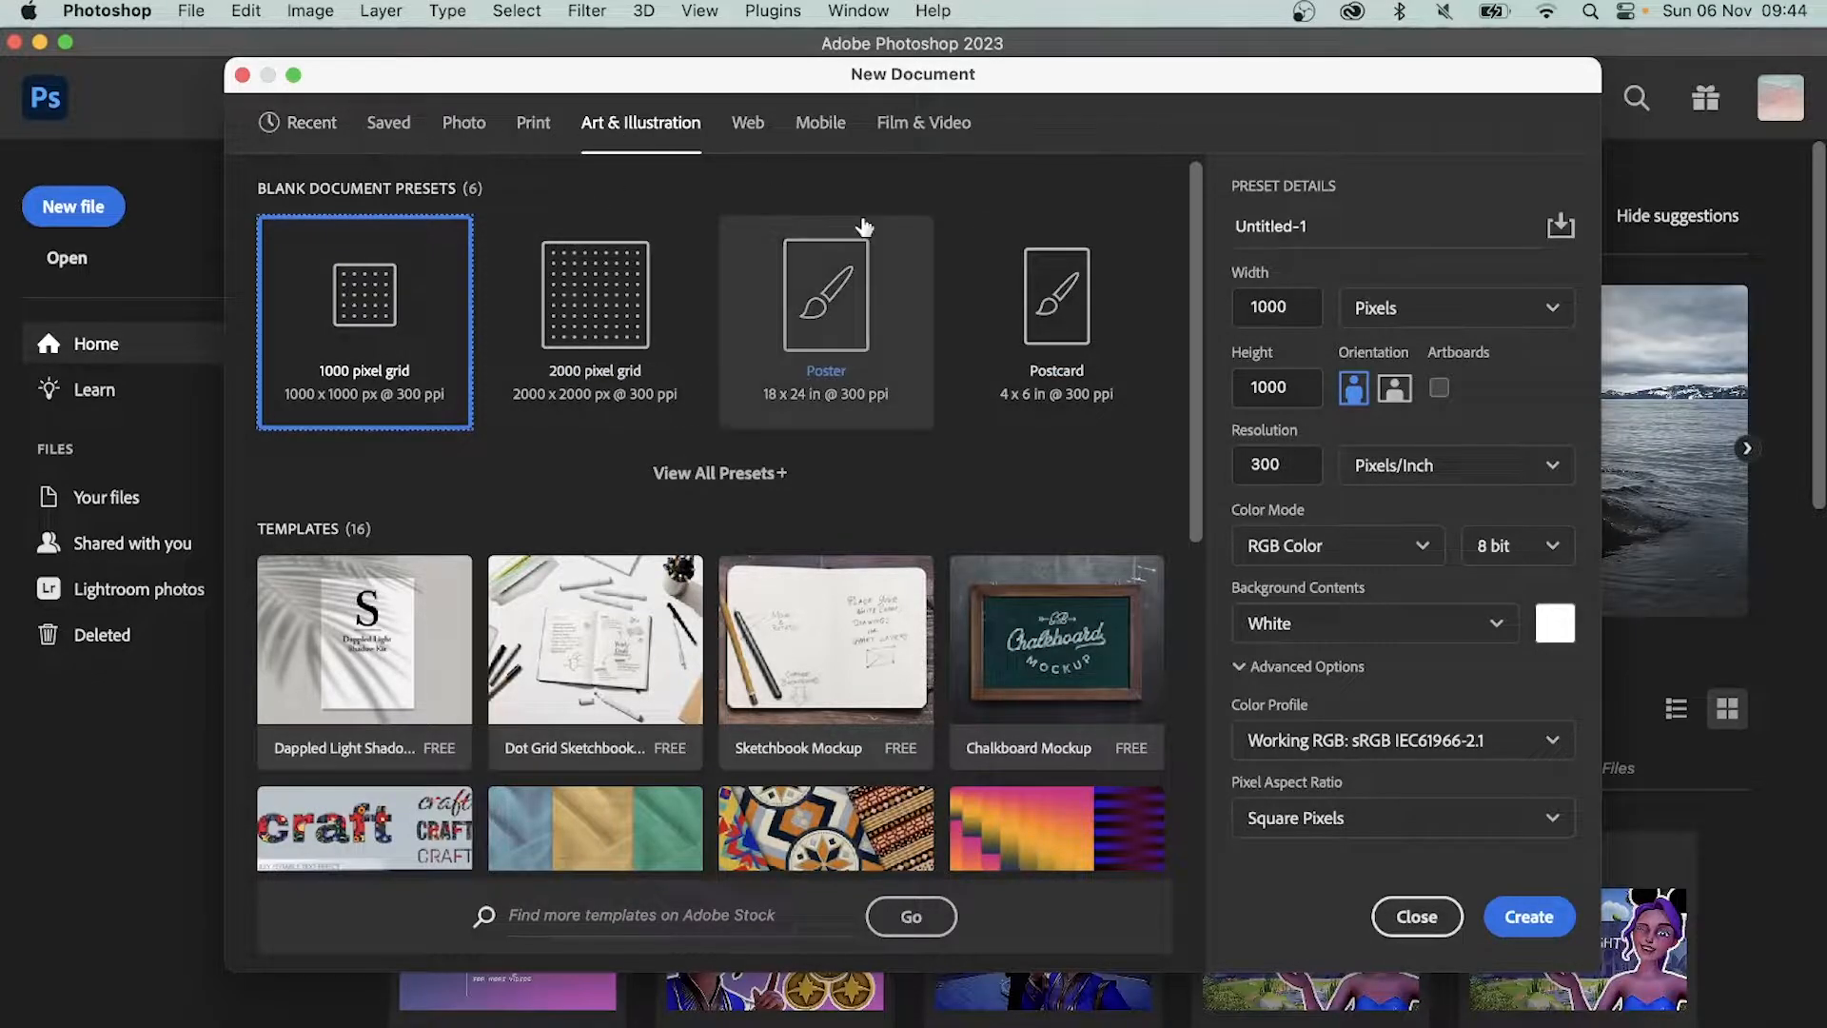
{"action": "left_click", "coordinate": [921, 125]}
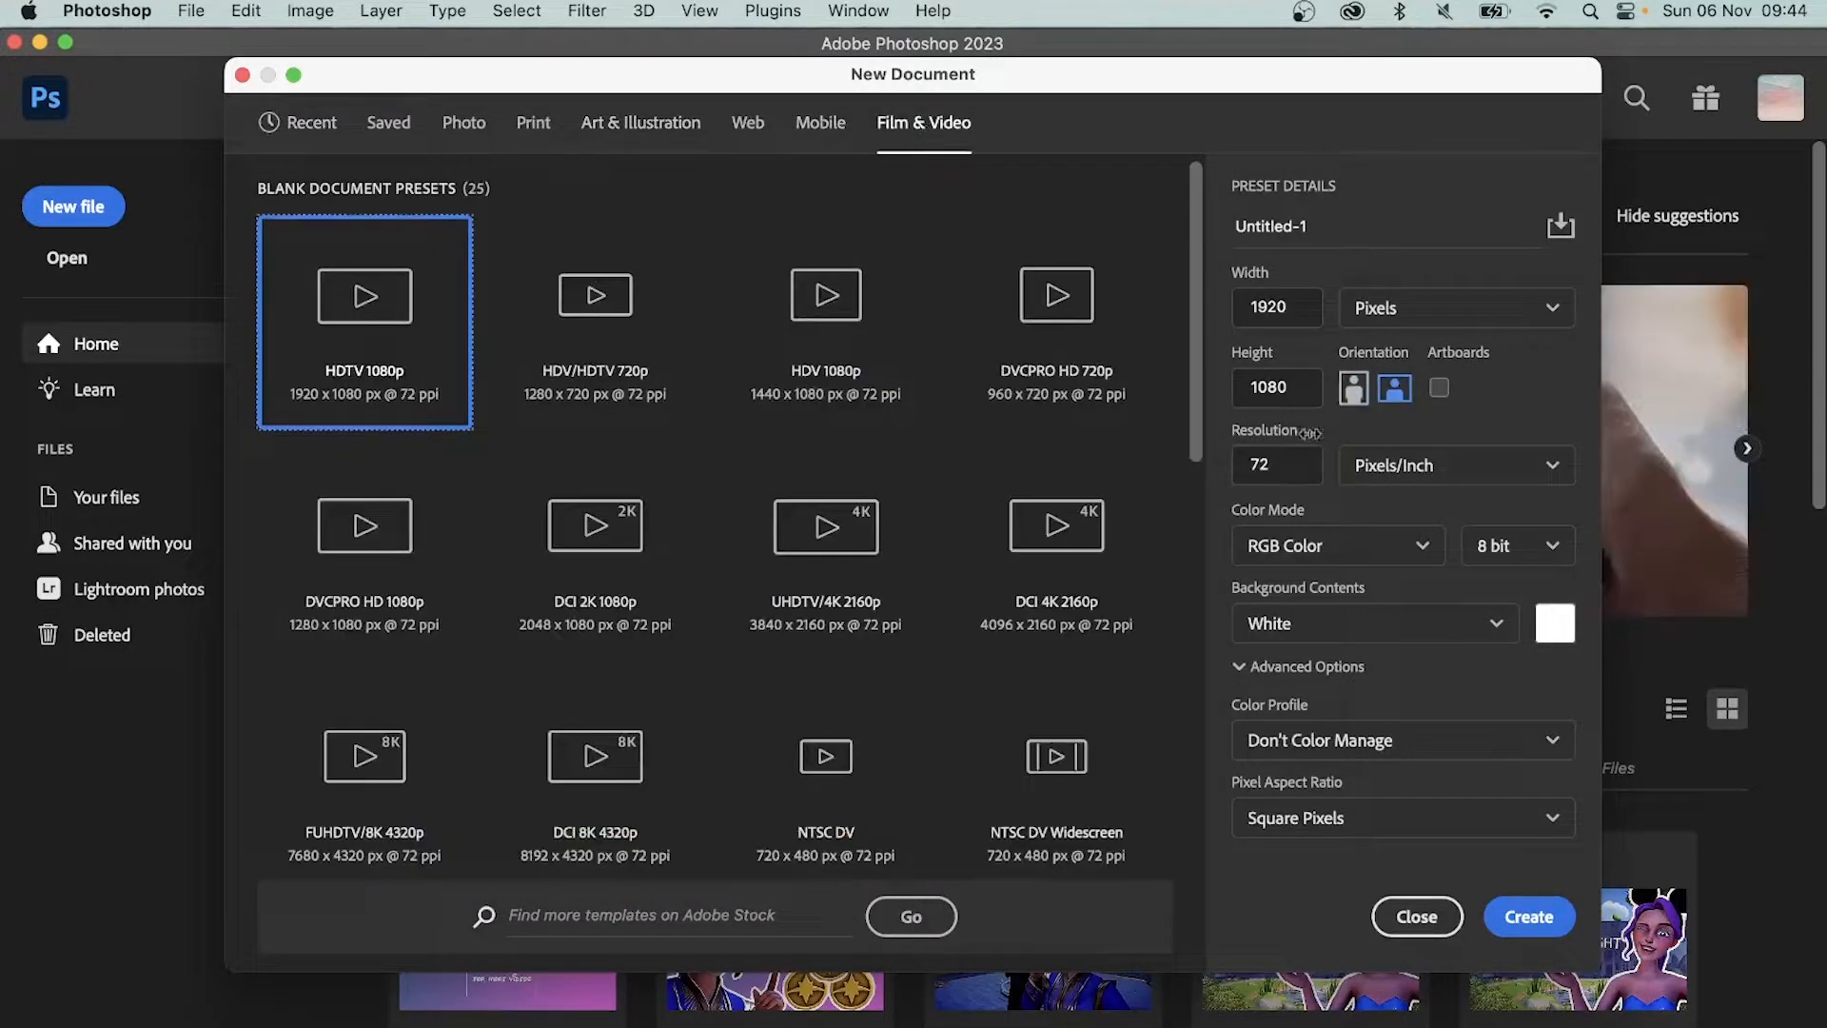
Set the width to 1080 pixels and create the 1080 x 1080 pixel document in RGB Color at 72 pixels/inch
{"action": "double_click", "coordinate": [1264, 306]}
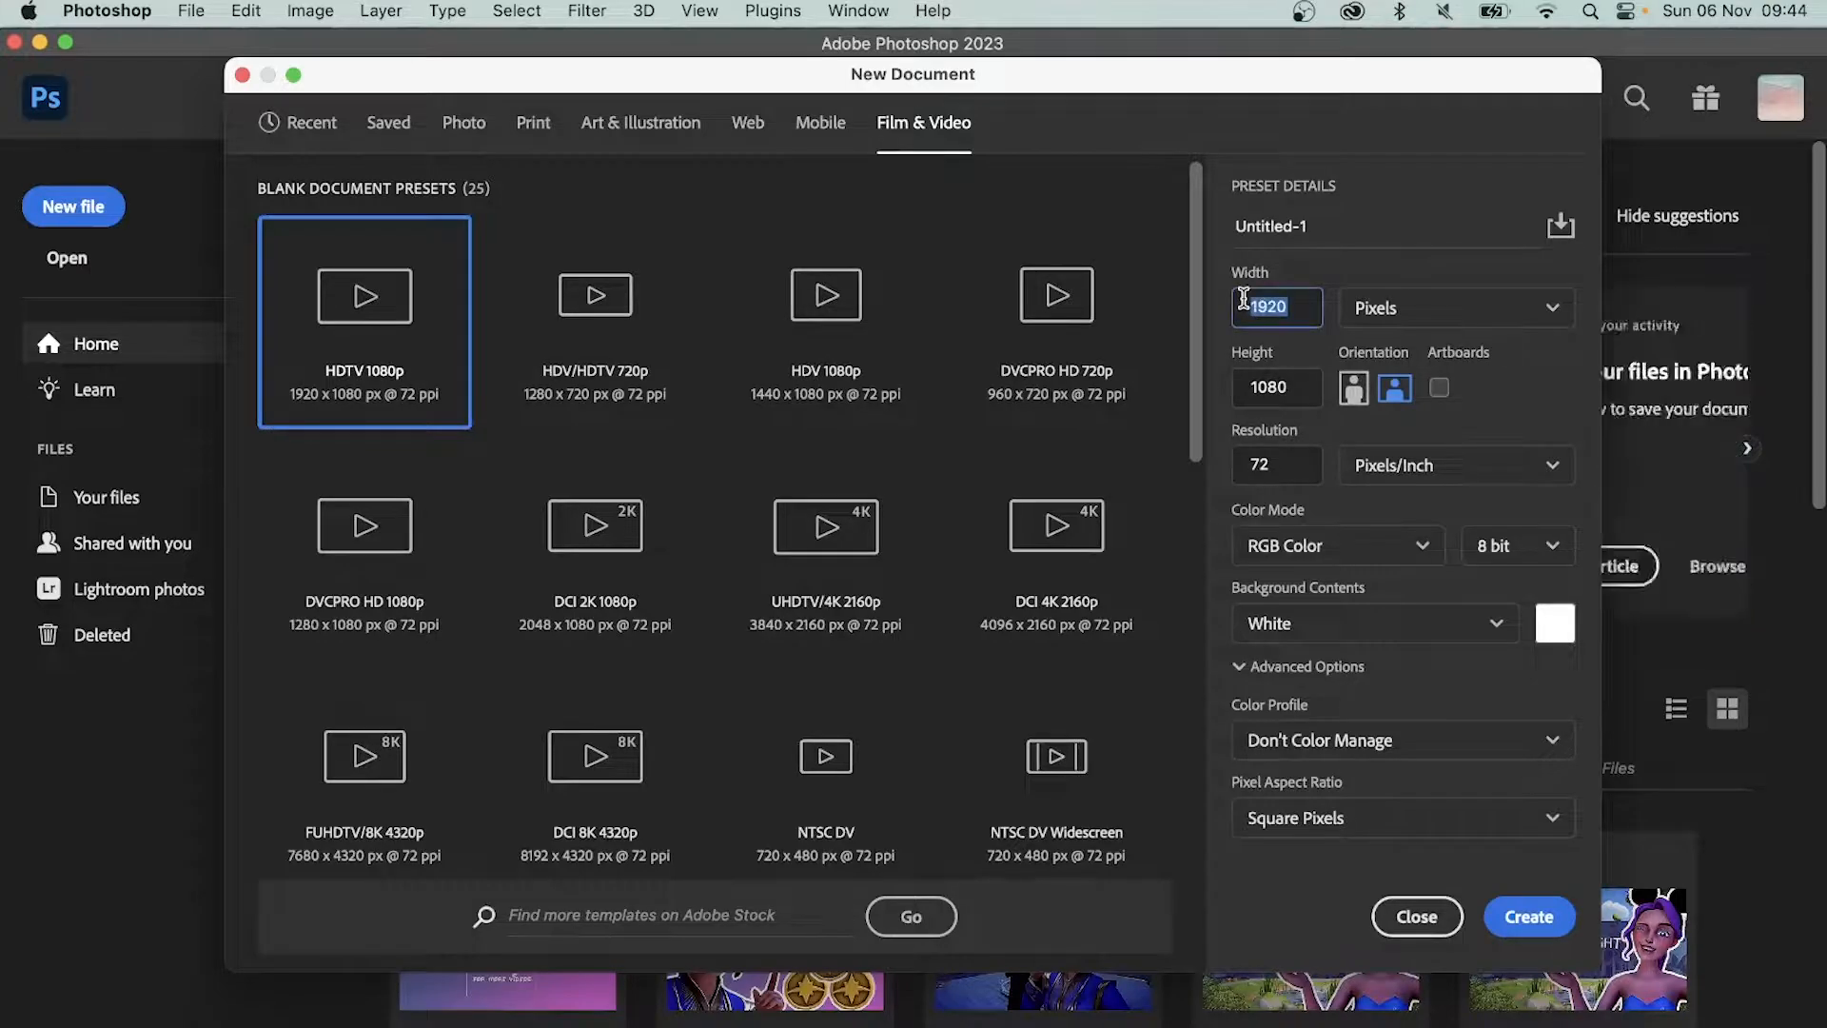
{"action": "type", "text": "1080"}
{"action": "key", "text": "Tab"}
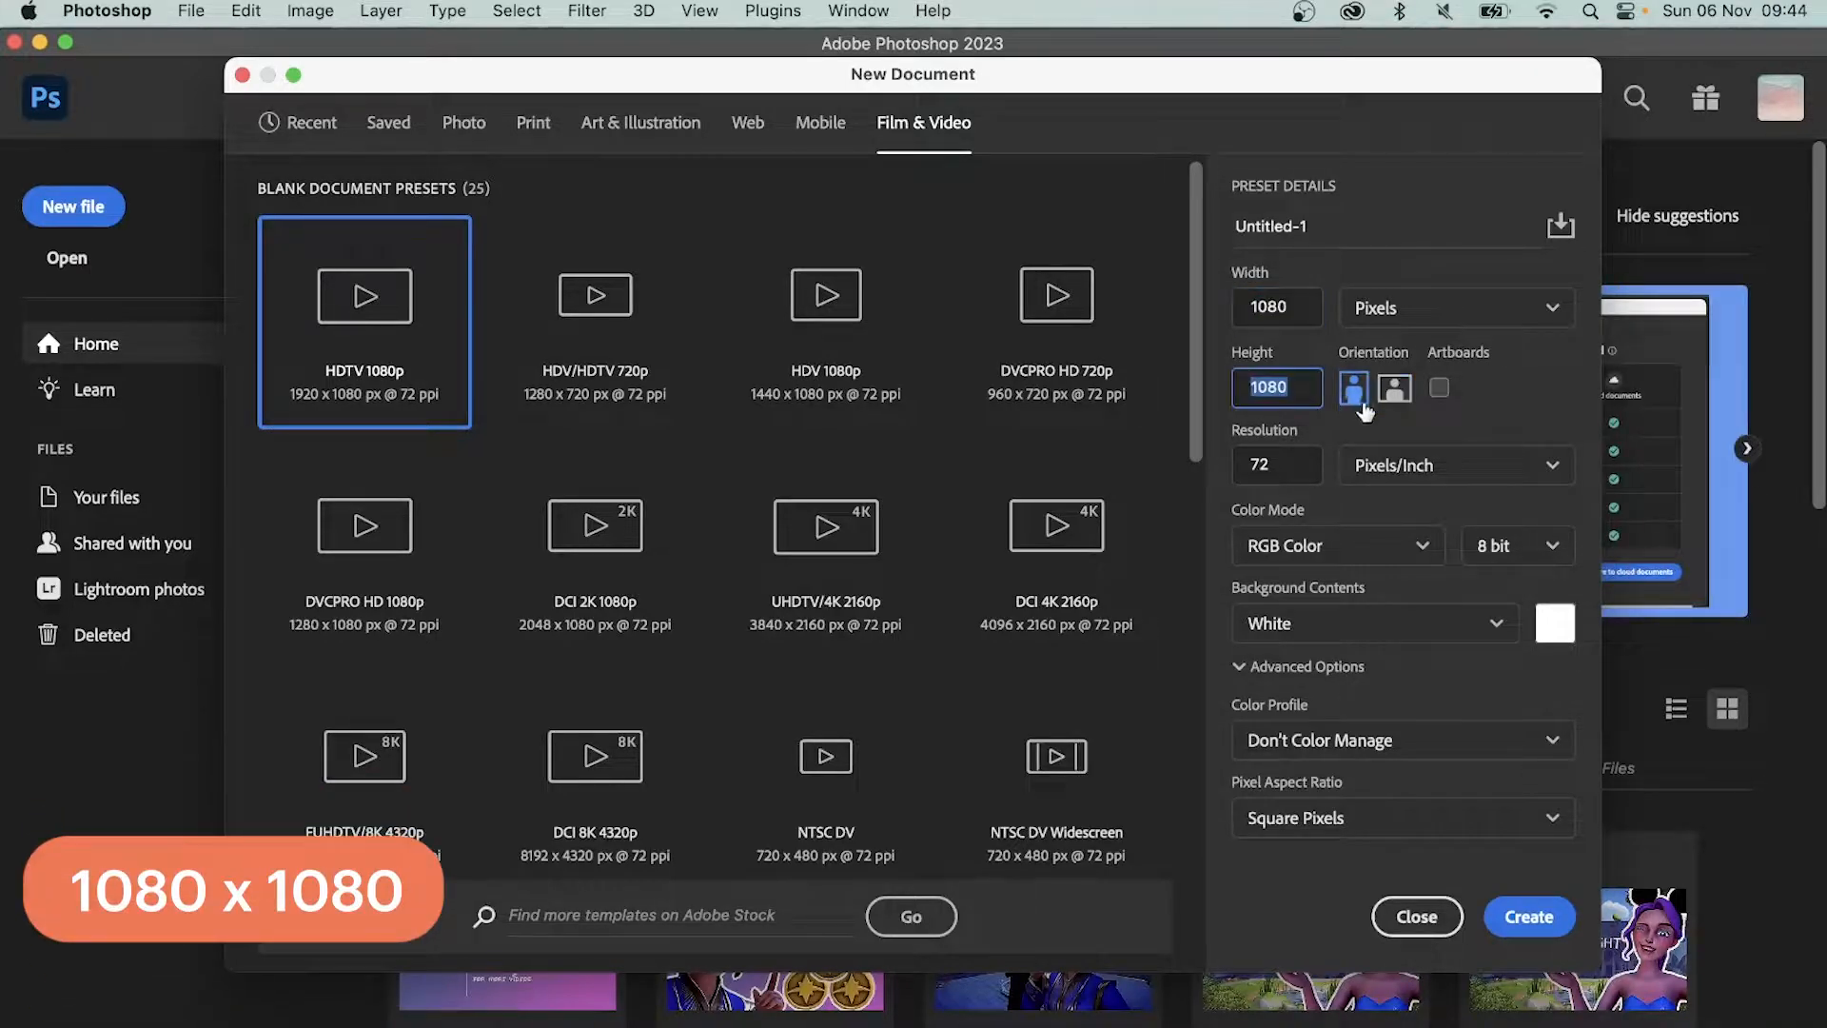
{"action": "left_click", "coordinate": [1398, 405]}
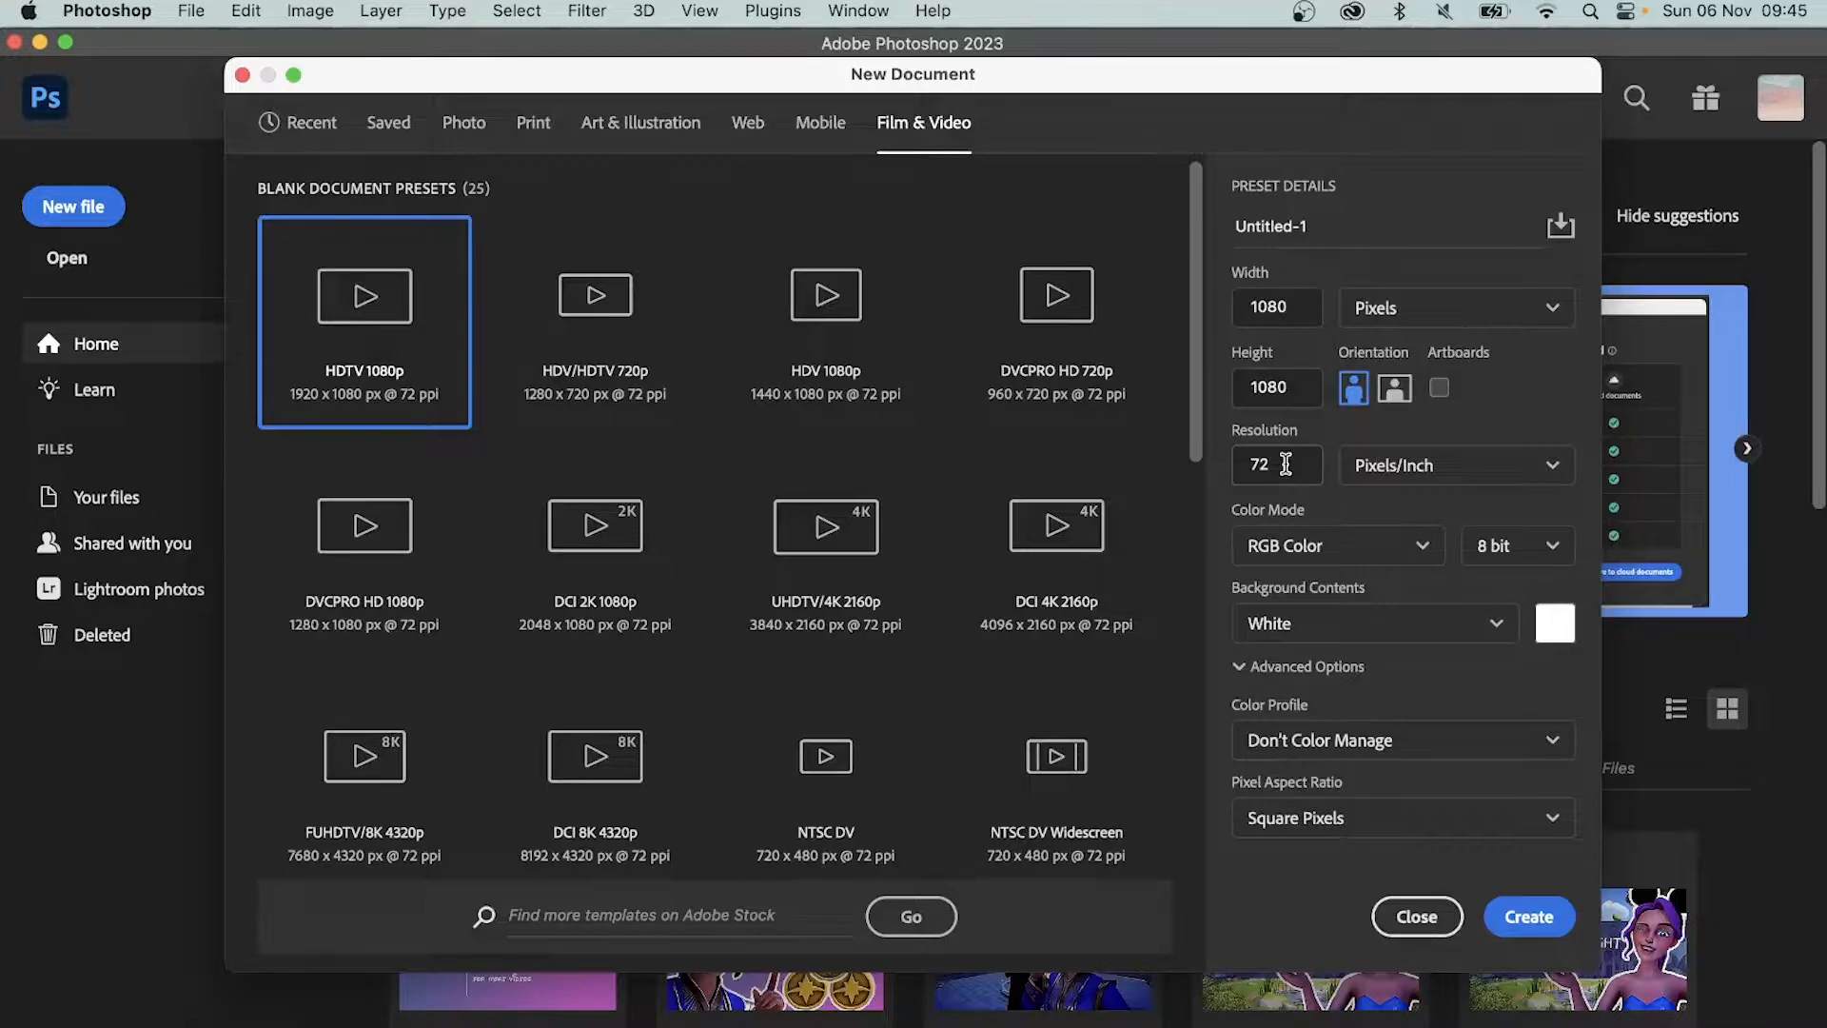
{"action": "left_click", "coordinate": [1286, 464]}
{"action": "left_click", "coordinate": [1364, 558]}
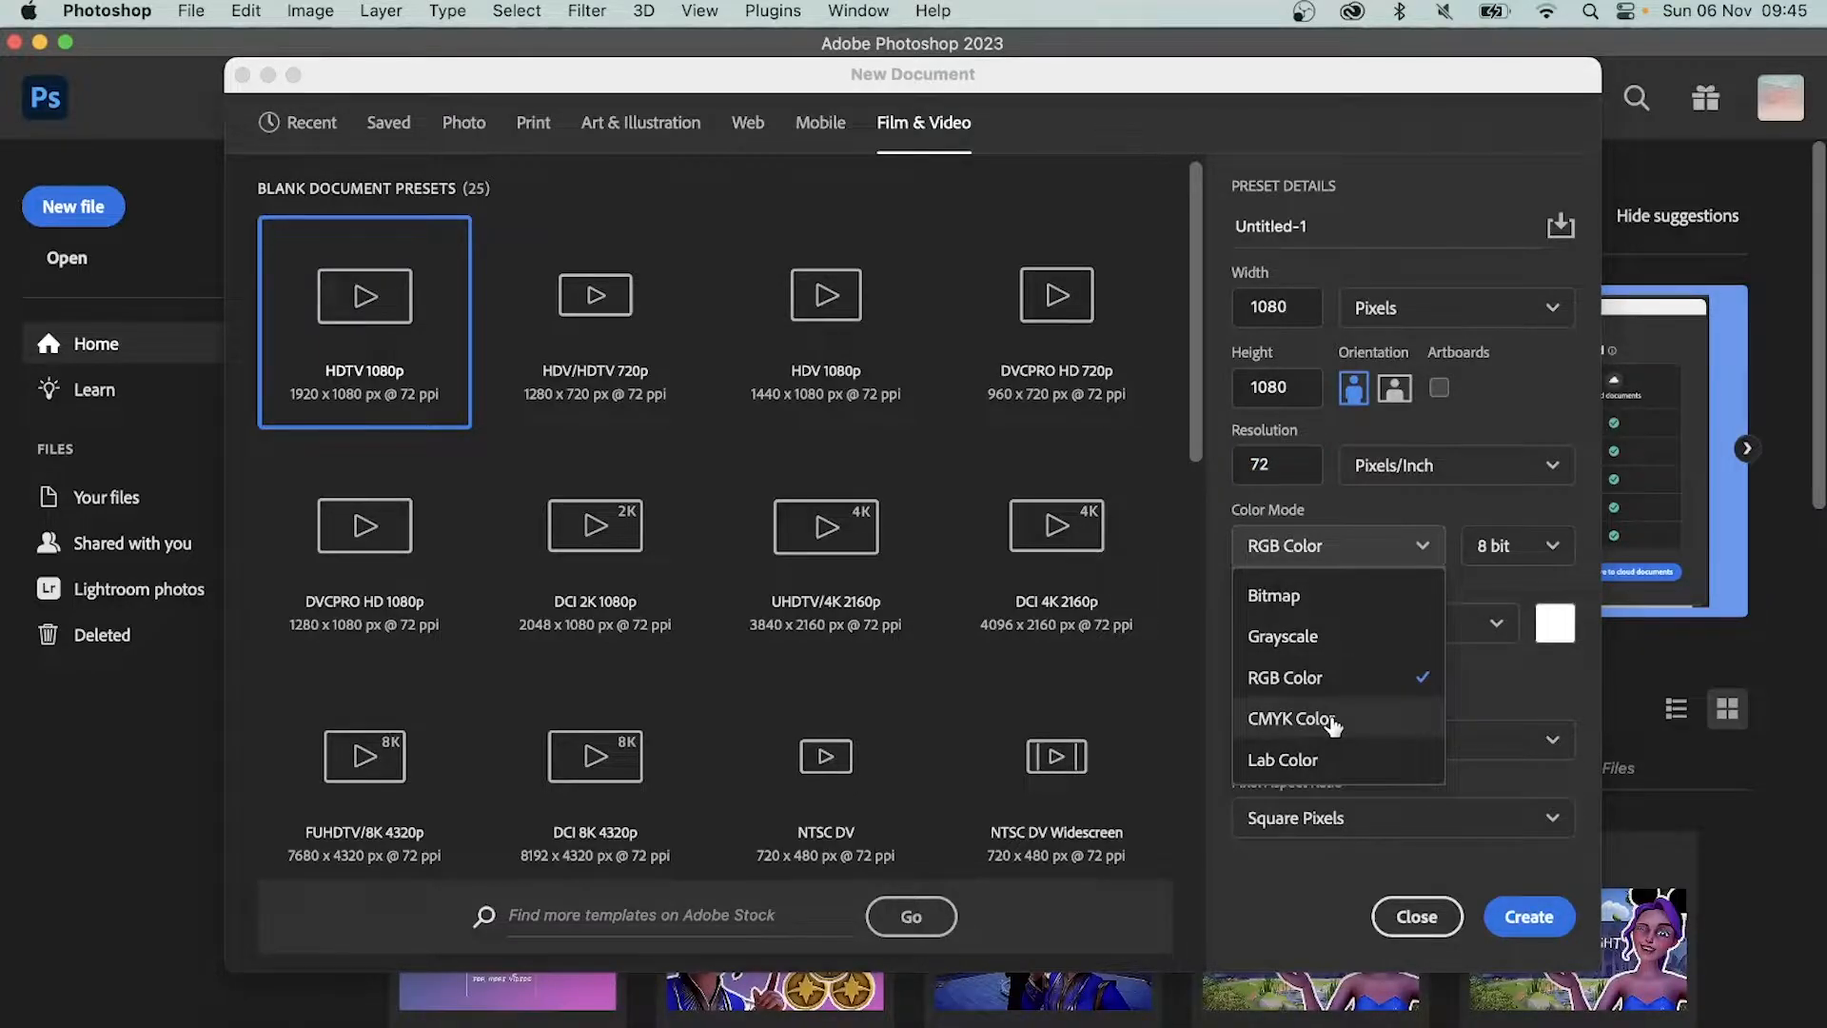
{"action": "left_click", "coordinate": [1377, 505]}
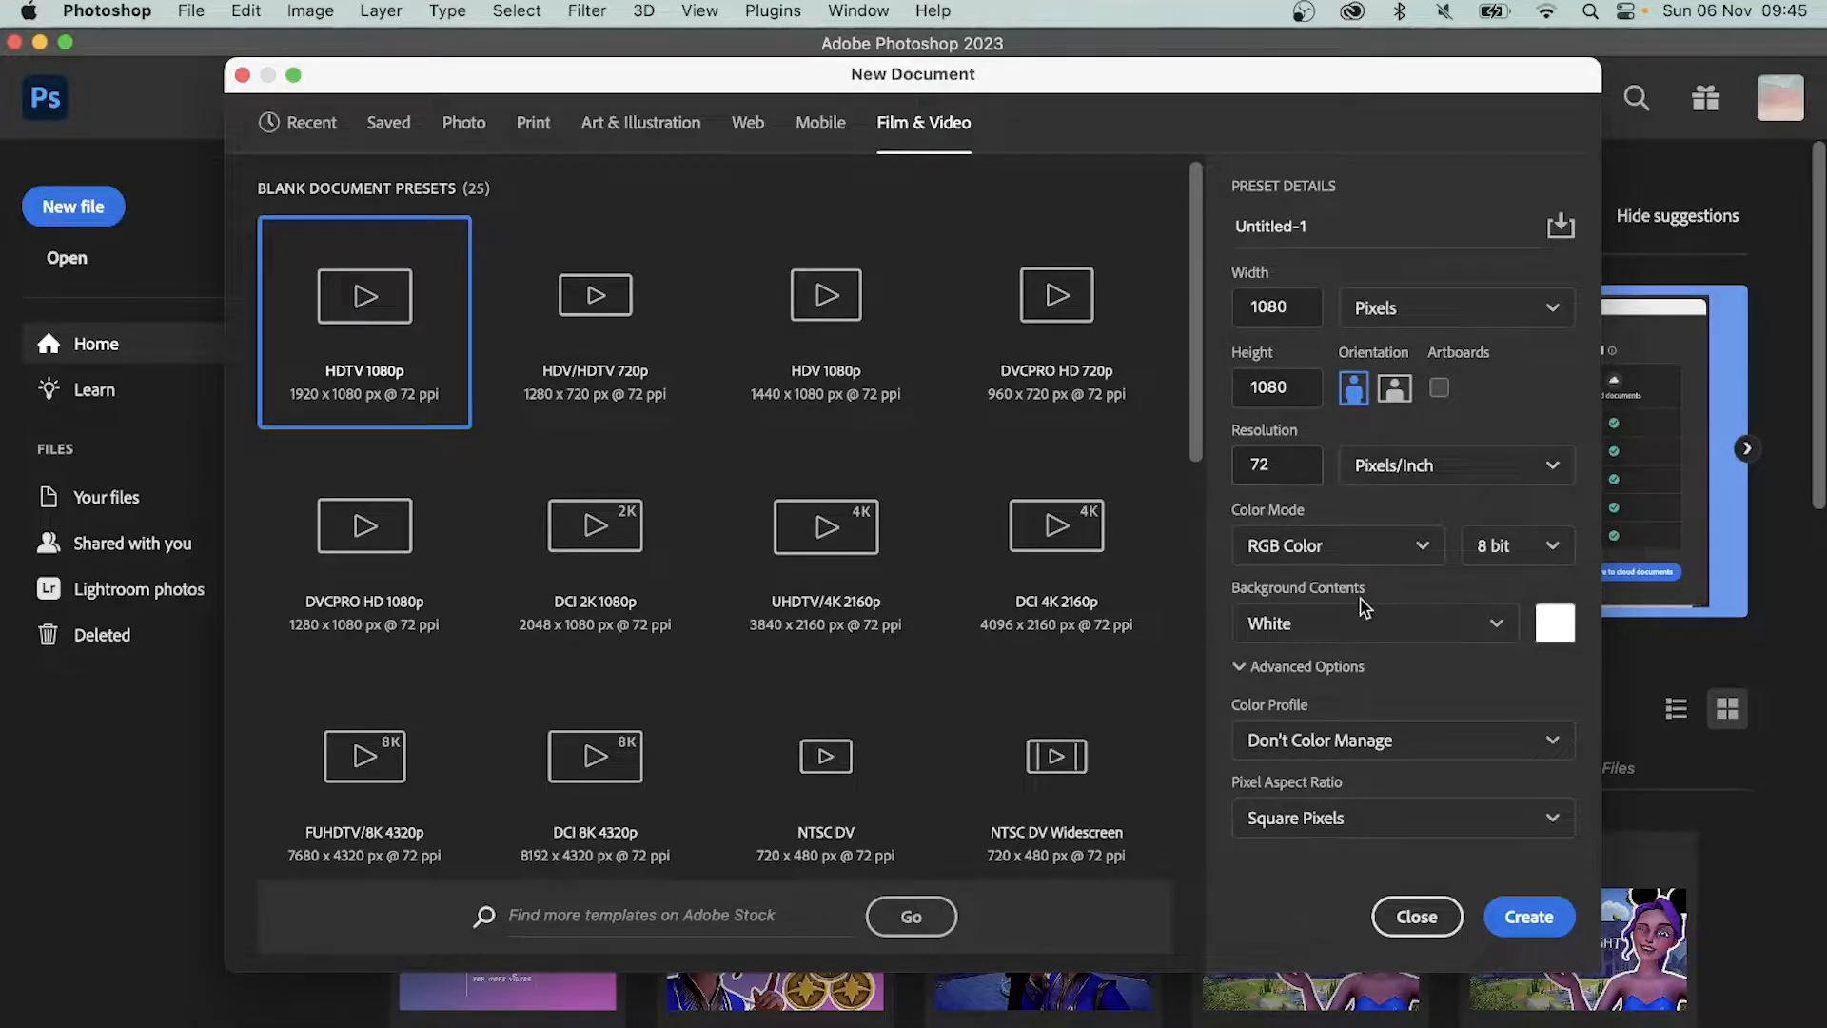
{"action": "left_click", "coordinate": [1545, 923]}
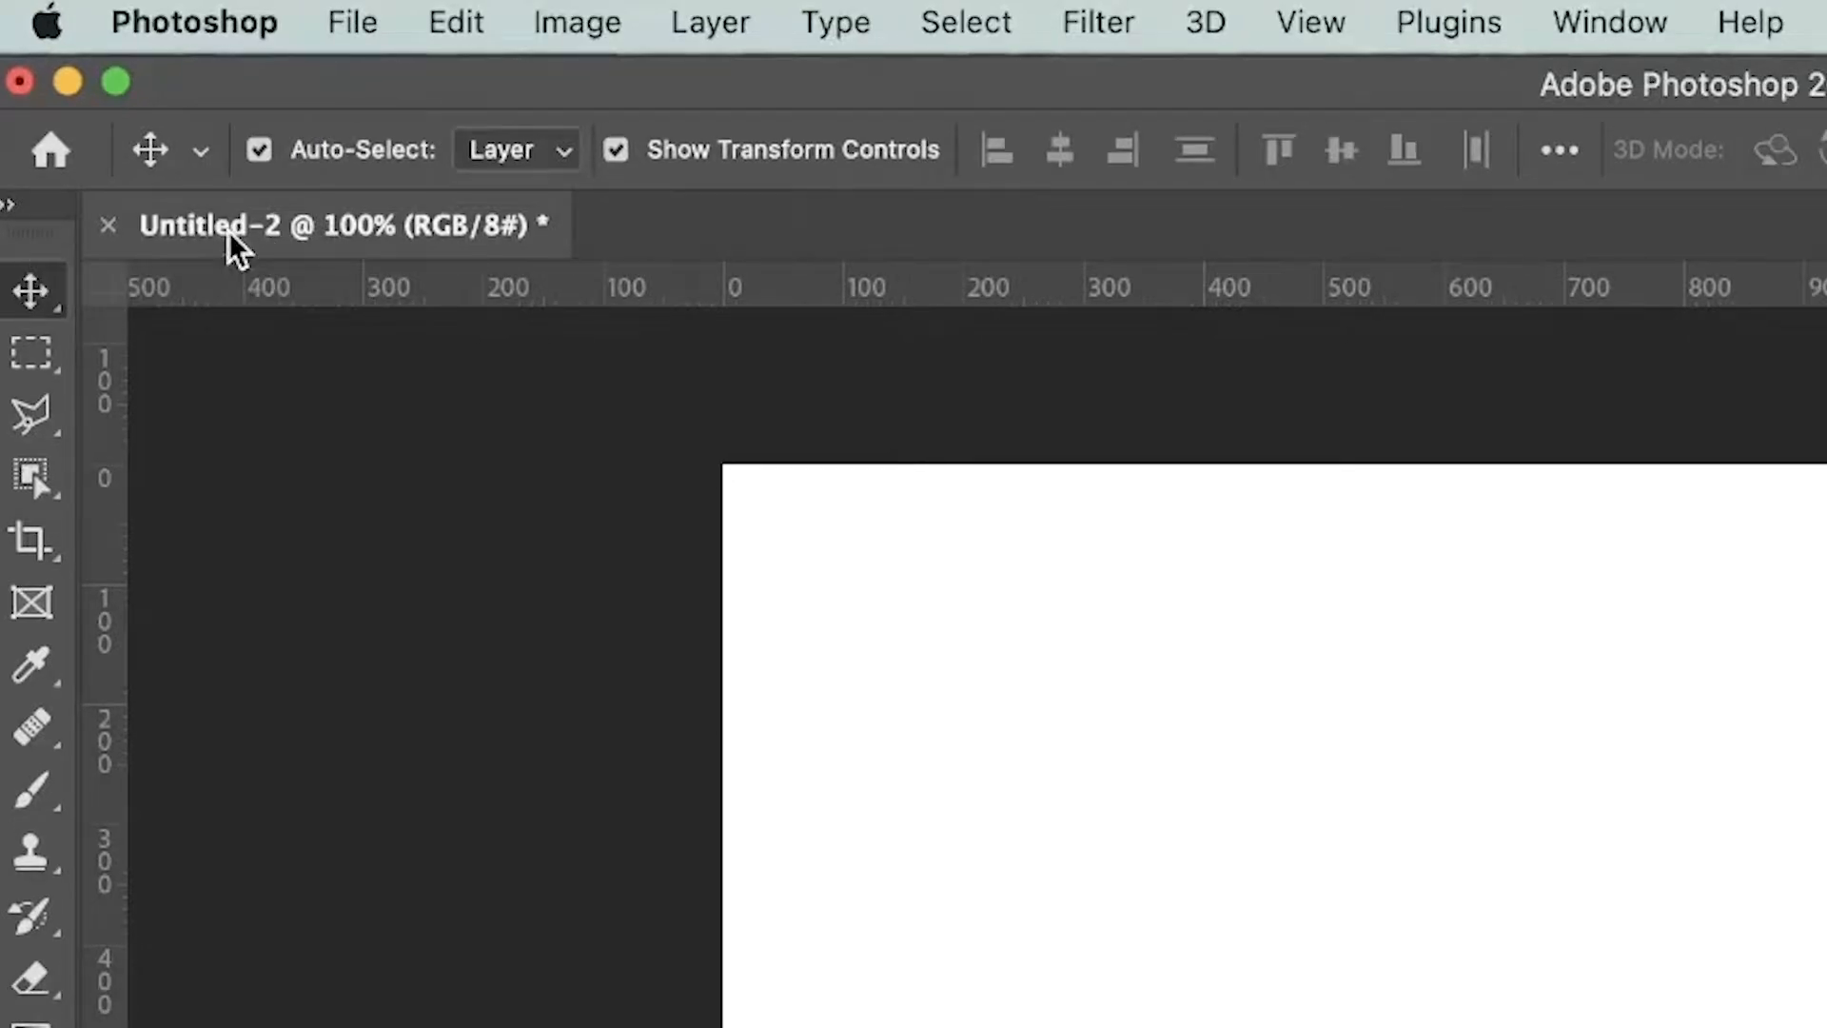
Save the blank document to Creative Cloud under the name "Inta Post"
{"action": "left_click", "coordinate": [350, 29]}
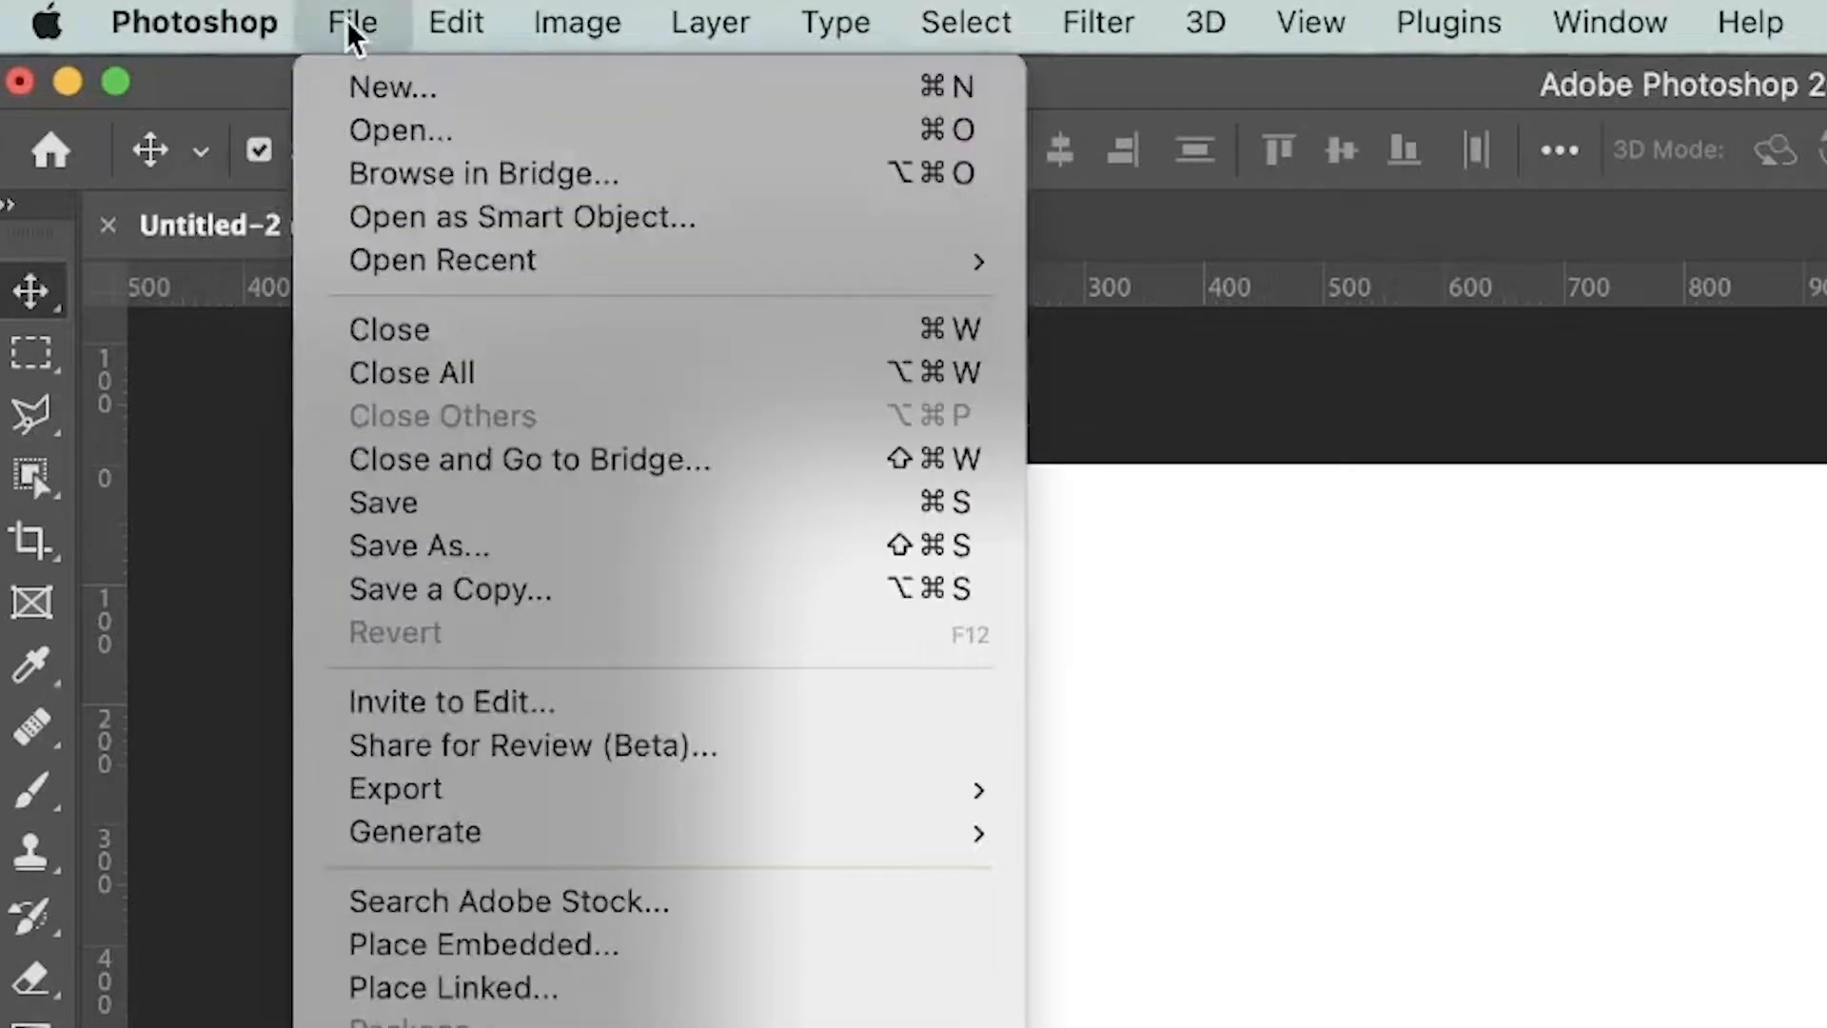
{"action": "left_click", "coordinate": [414, 503]}
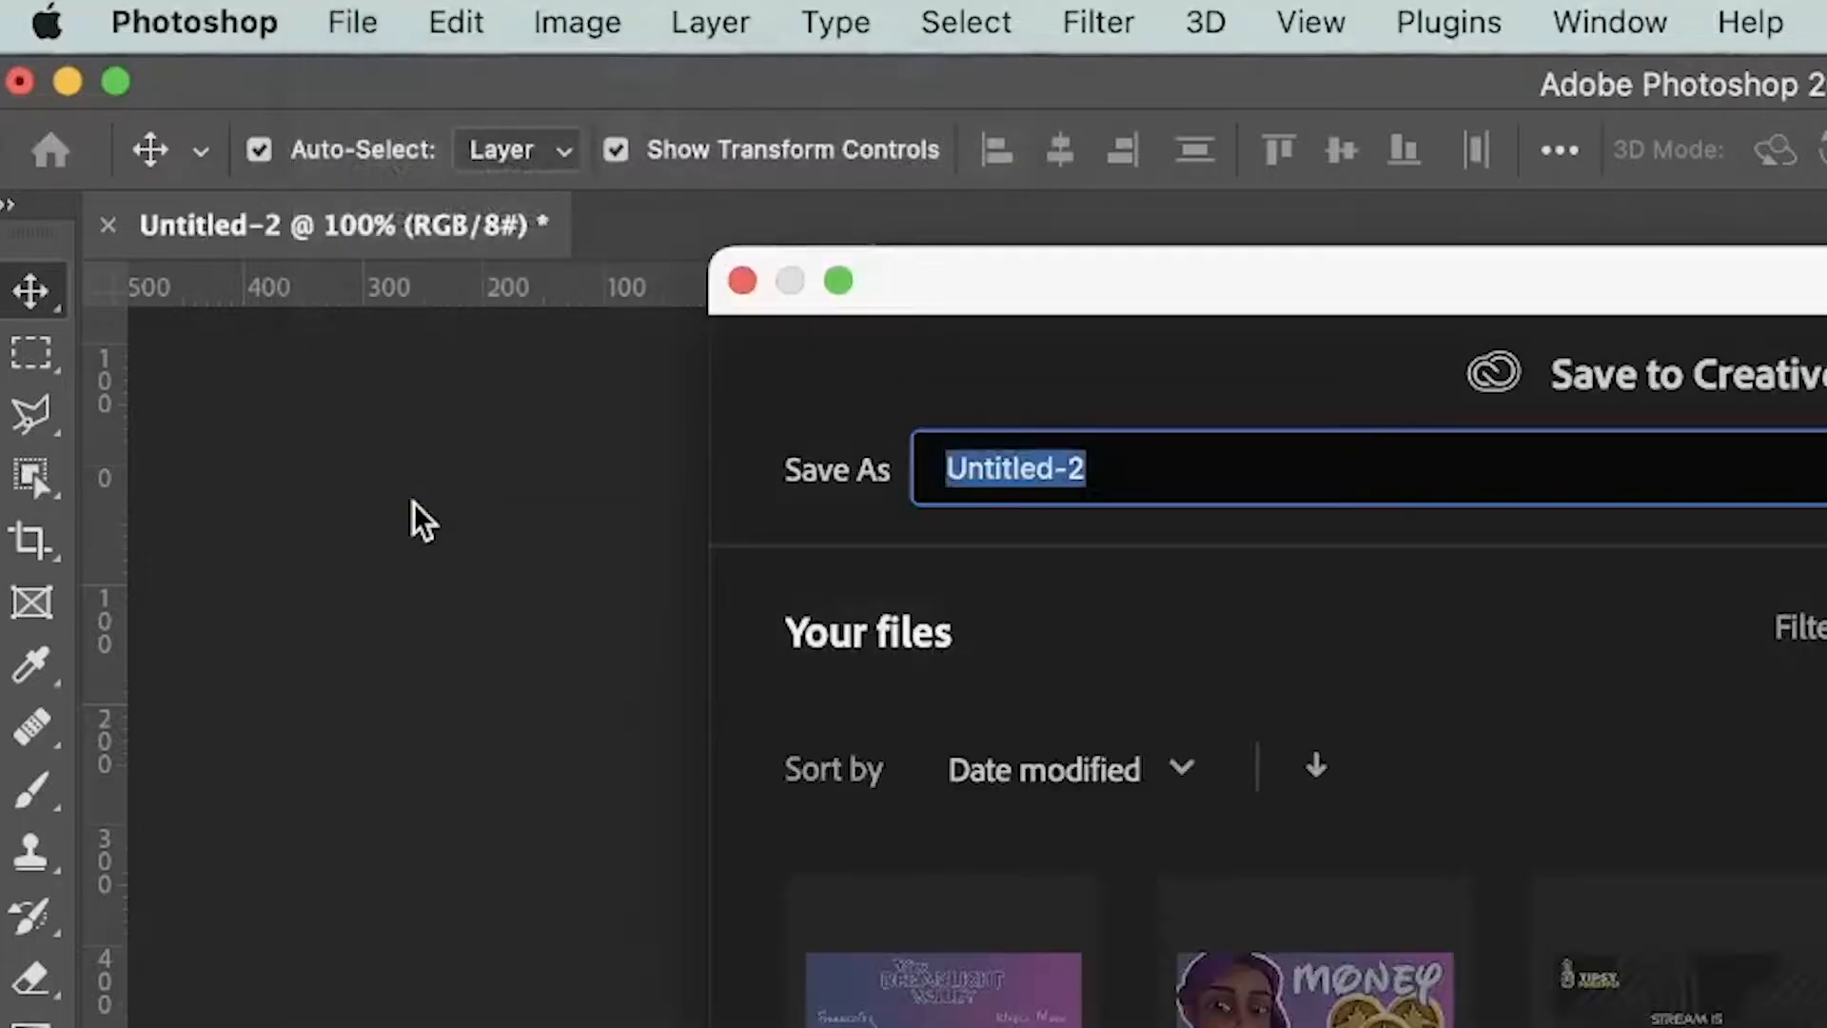
{"action": "type", "text": "In"}
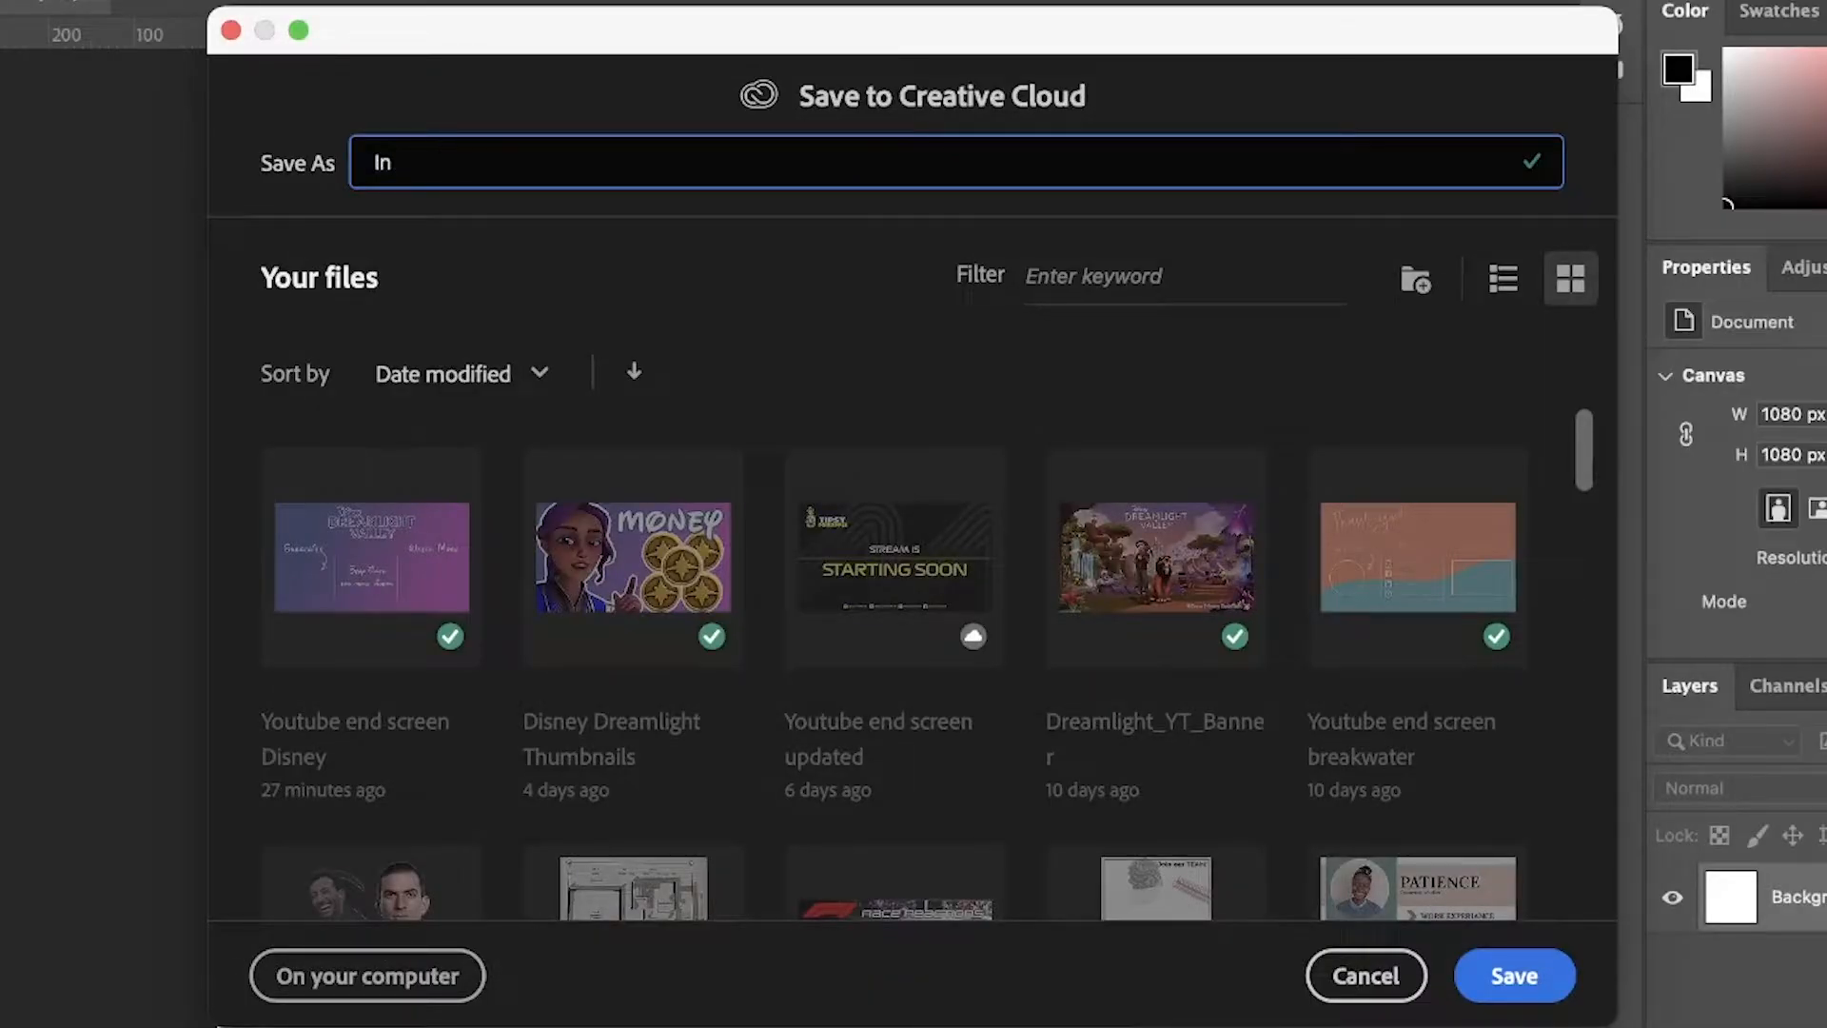
{"action": "type", "text": "ta Post"}
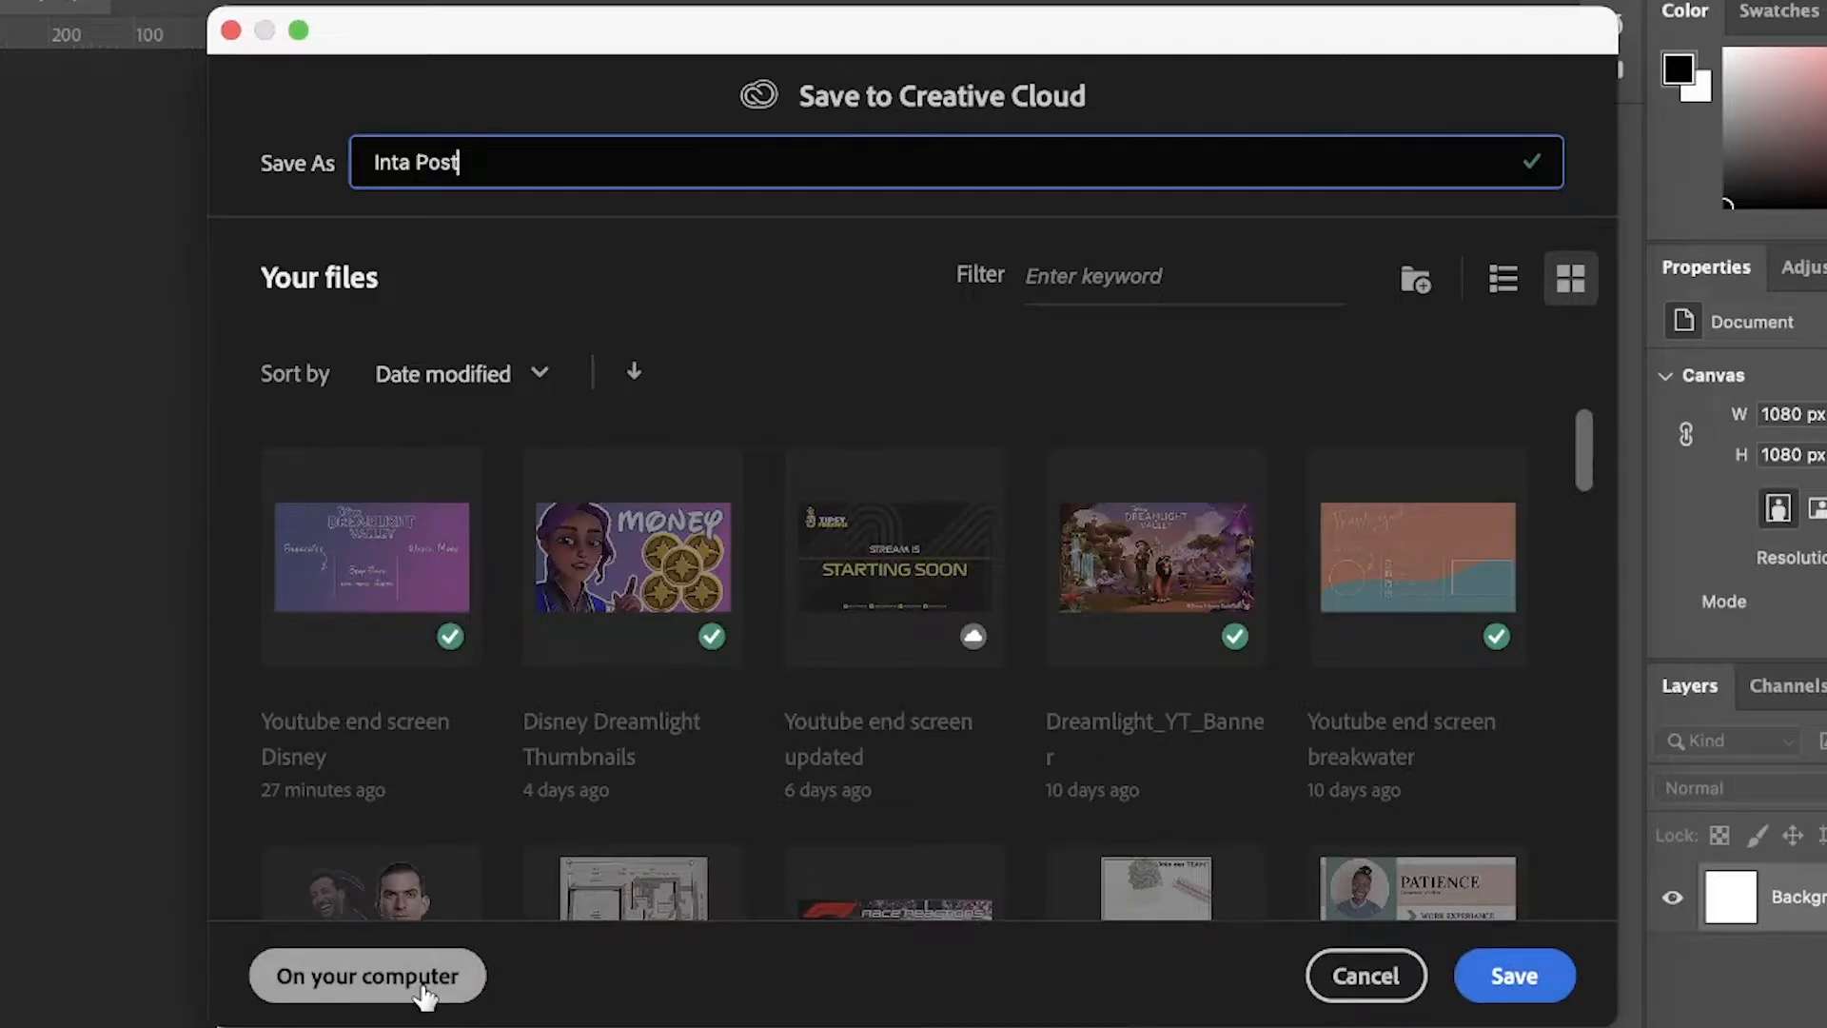
{"action": "left_click", "coordinate": [1547, 990]}
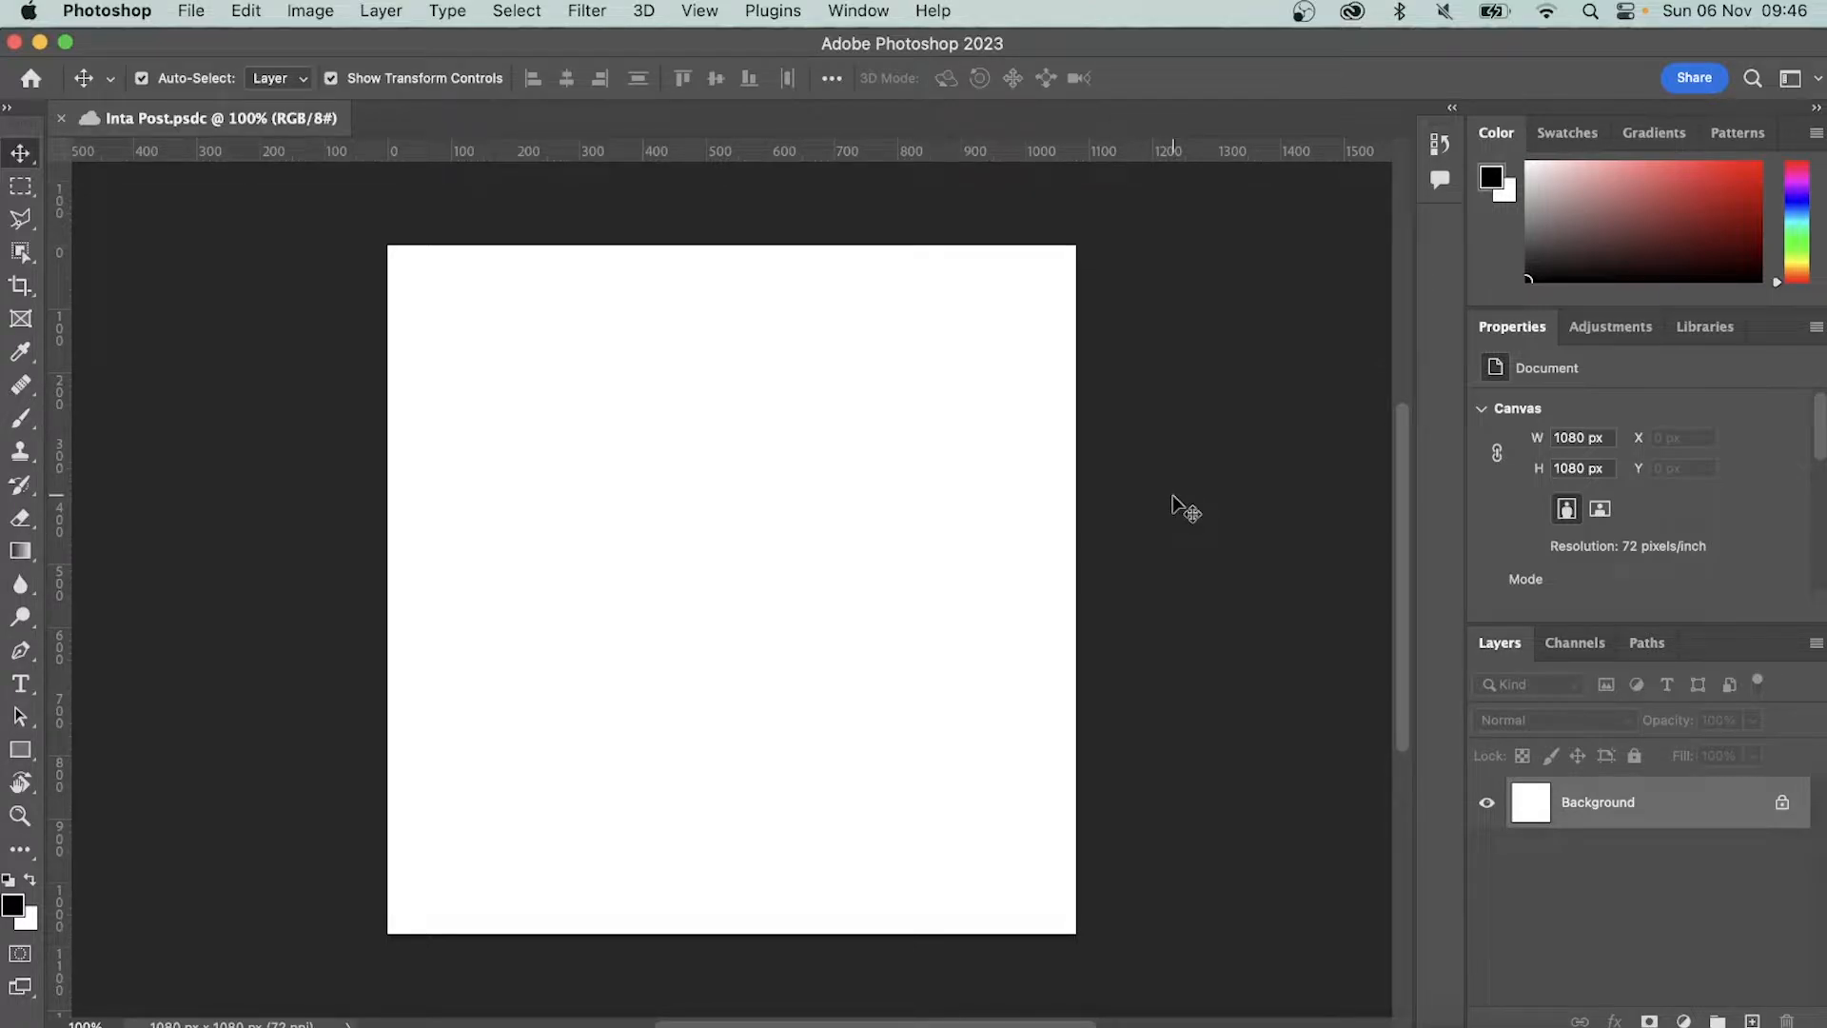
Convert the blank Background into a regular layer and open the hiker-by-the-lake photo from Downloads in Adobe Photoshop 2023
{"action": "left_click", "coordinate": [470, 286]}
{"action": "left_click", "coordinate": [290, 240]}
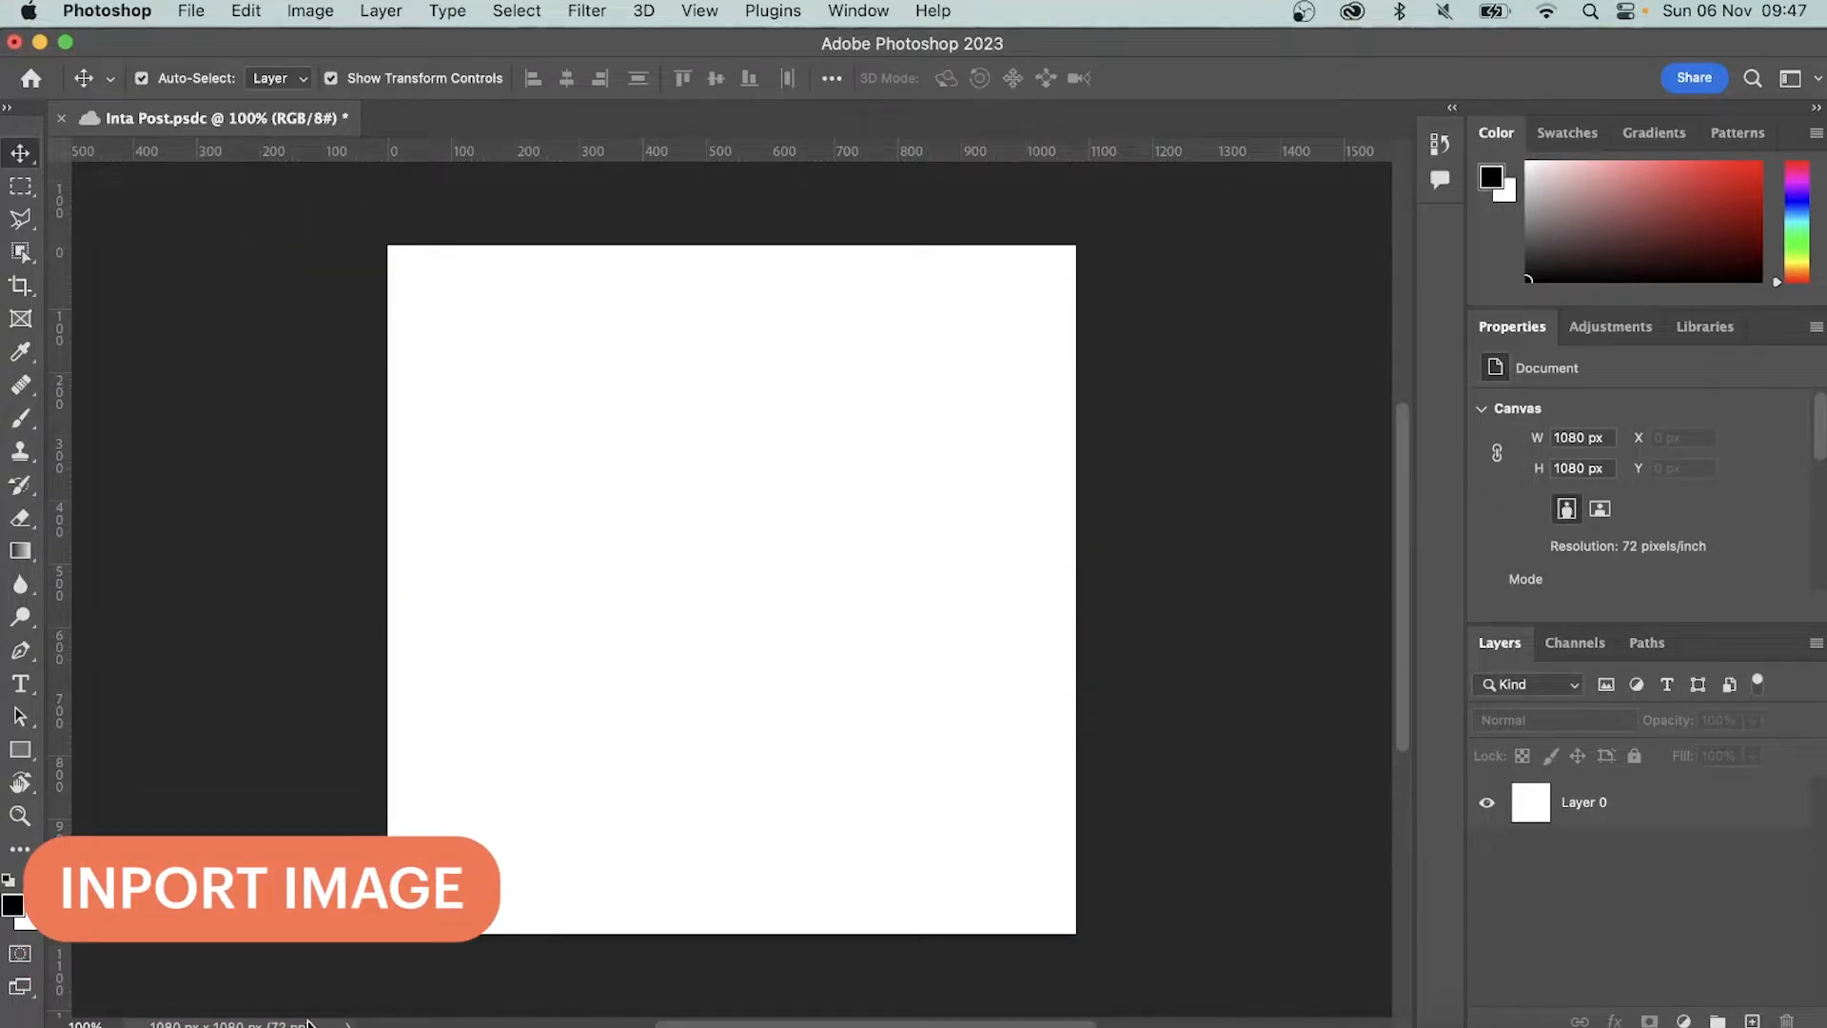
{"action": "left_click", "coordinate": [218, 1024]}
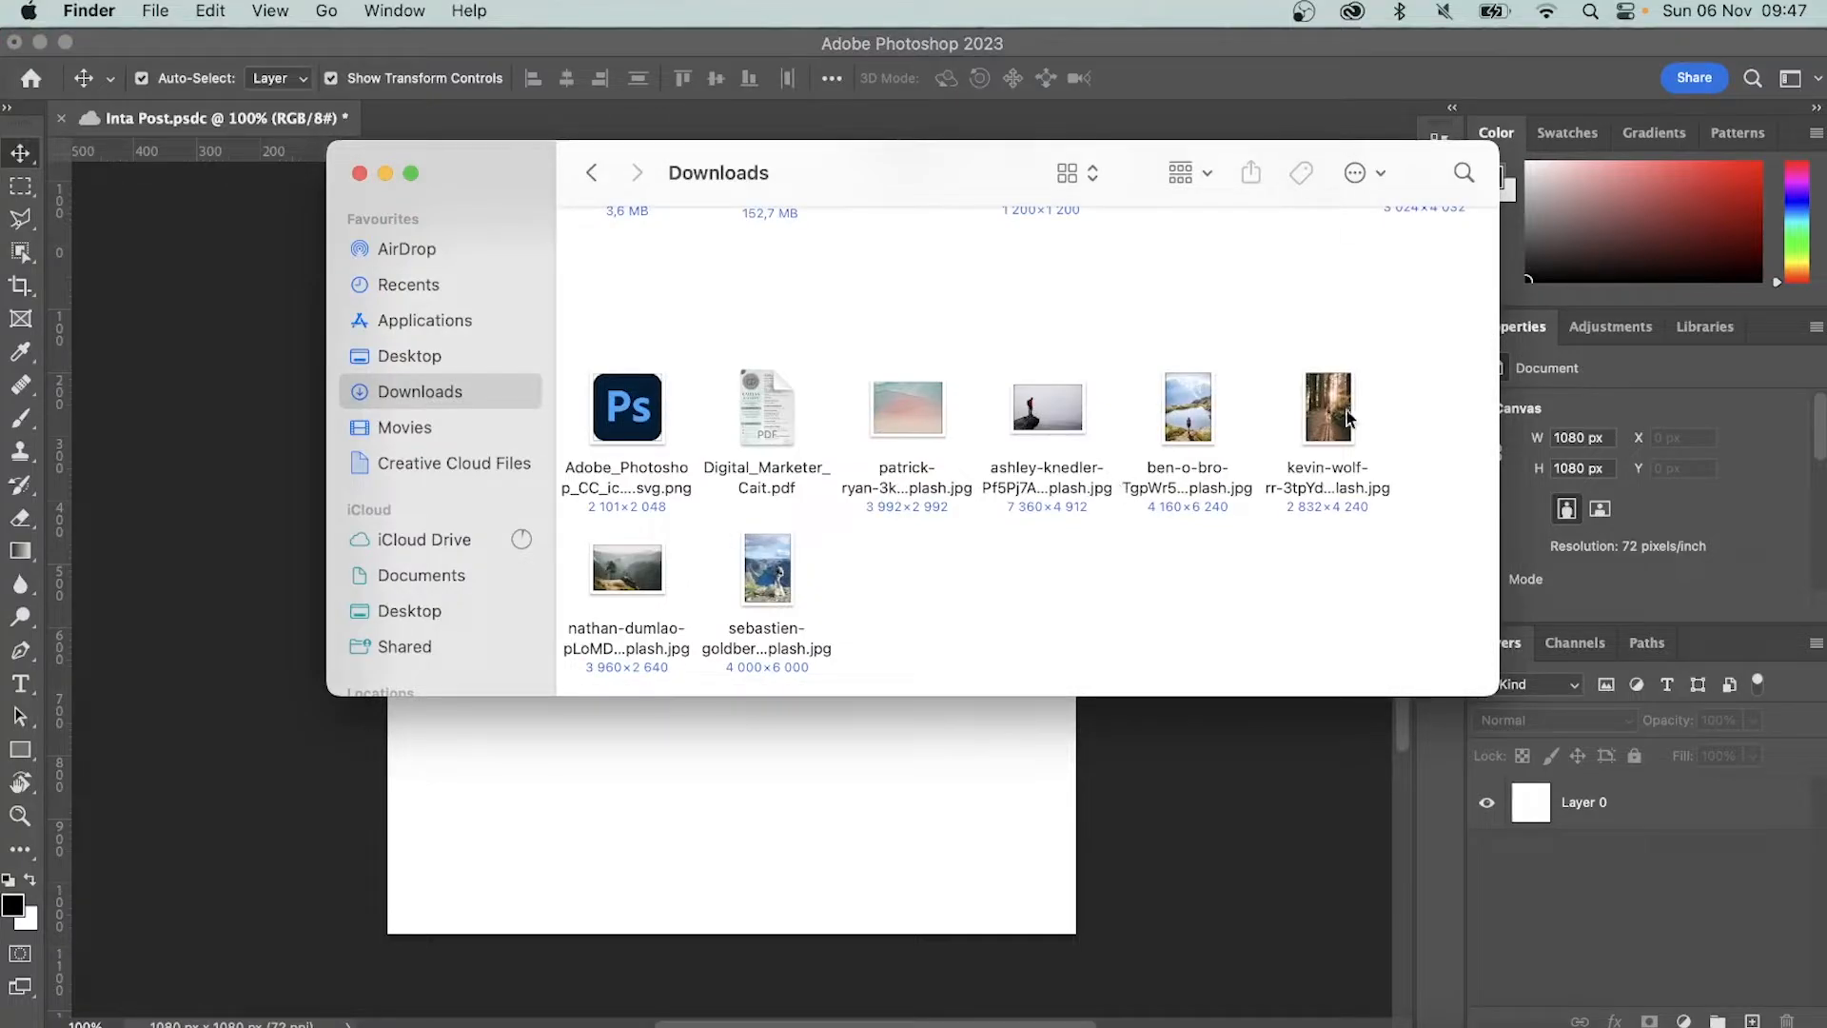
{"action": "left_click", "coordinate": [1188, 420]}
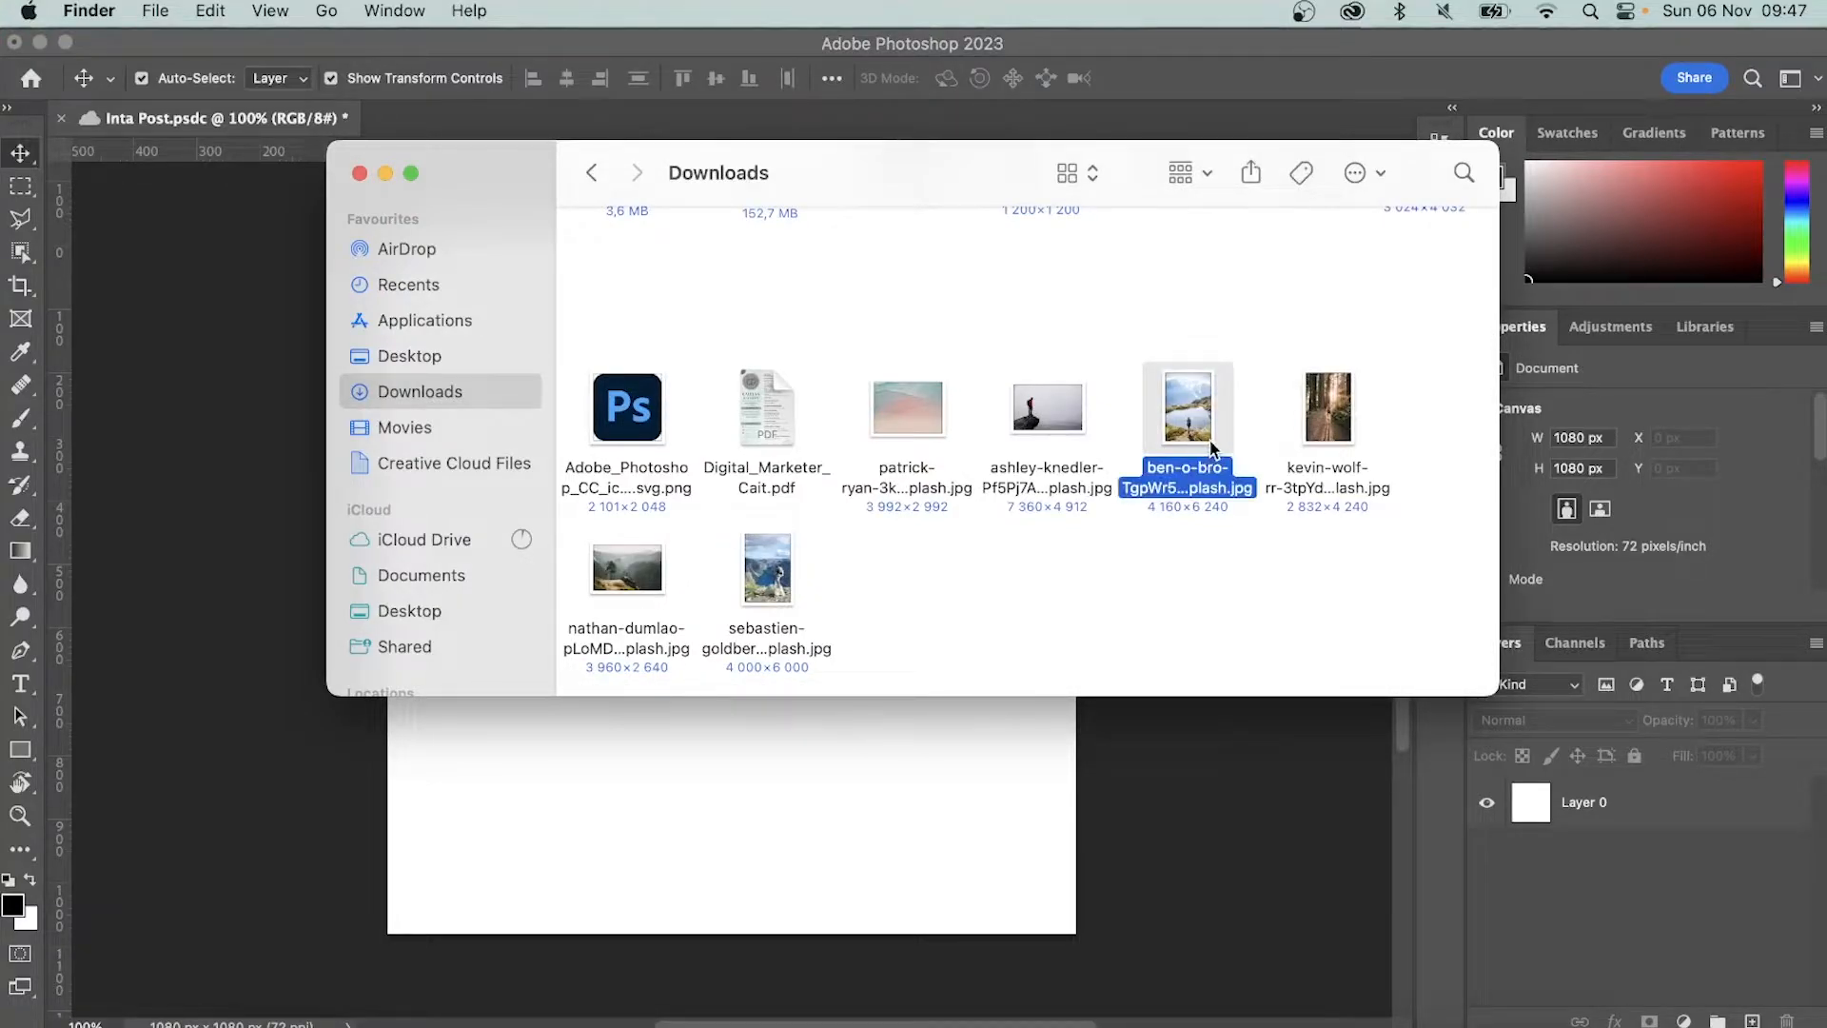
{"action": "right_click", "coordinate": [1203, 433]}
{"action": "mouse_move", "coordinate": [1245, 484]}
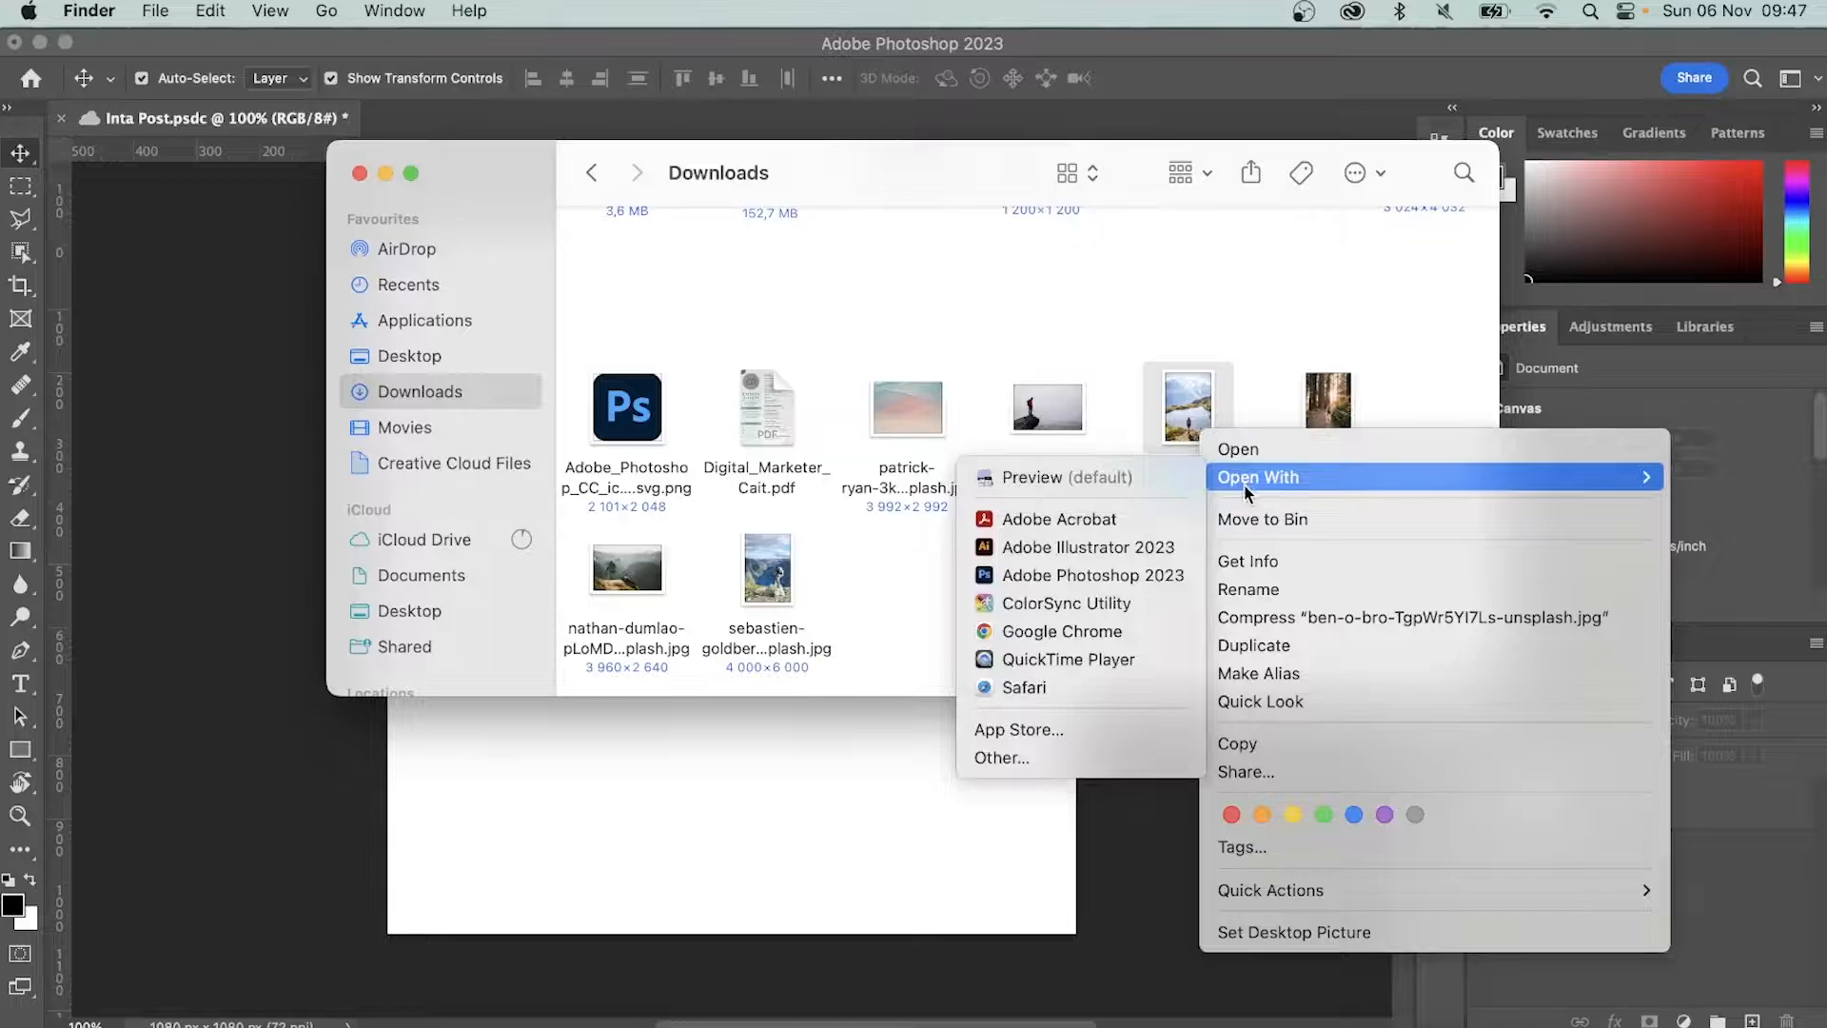
{"action": "left_click", "coordinate": [1123, 576]}
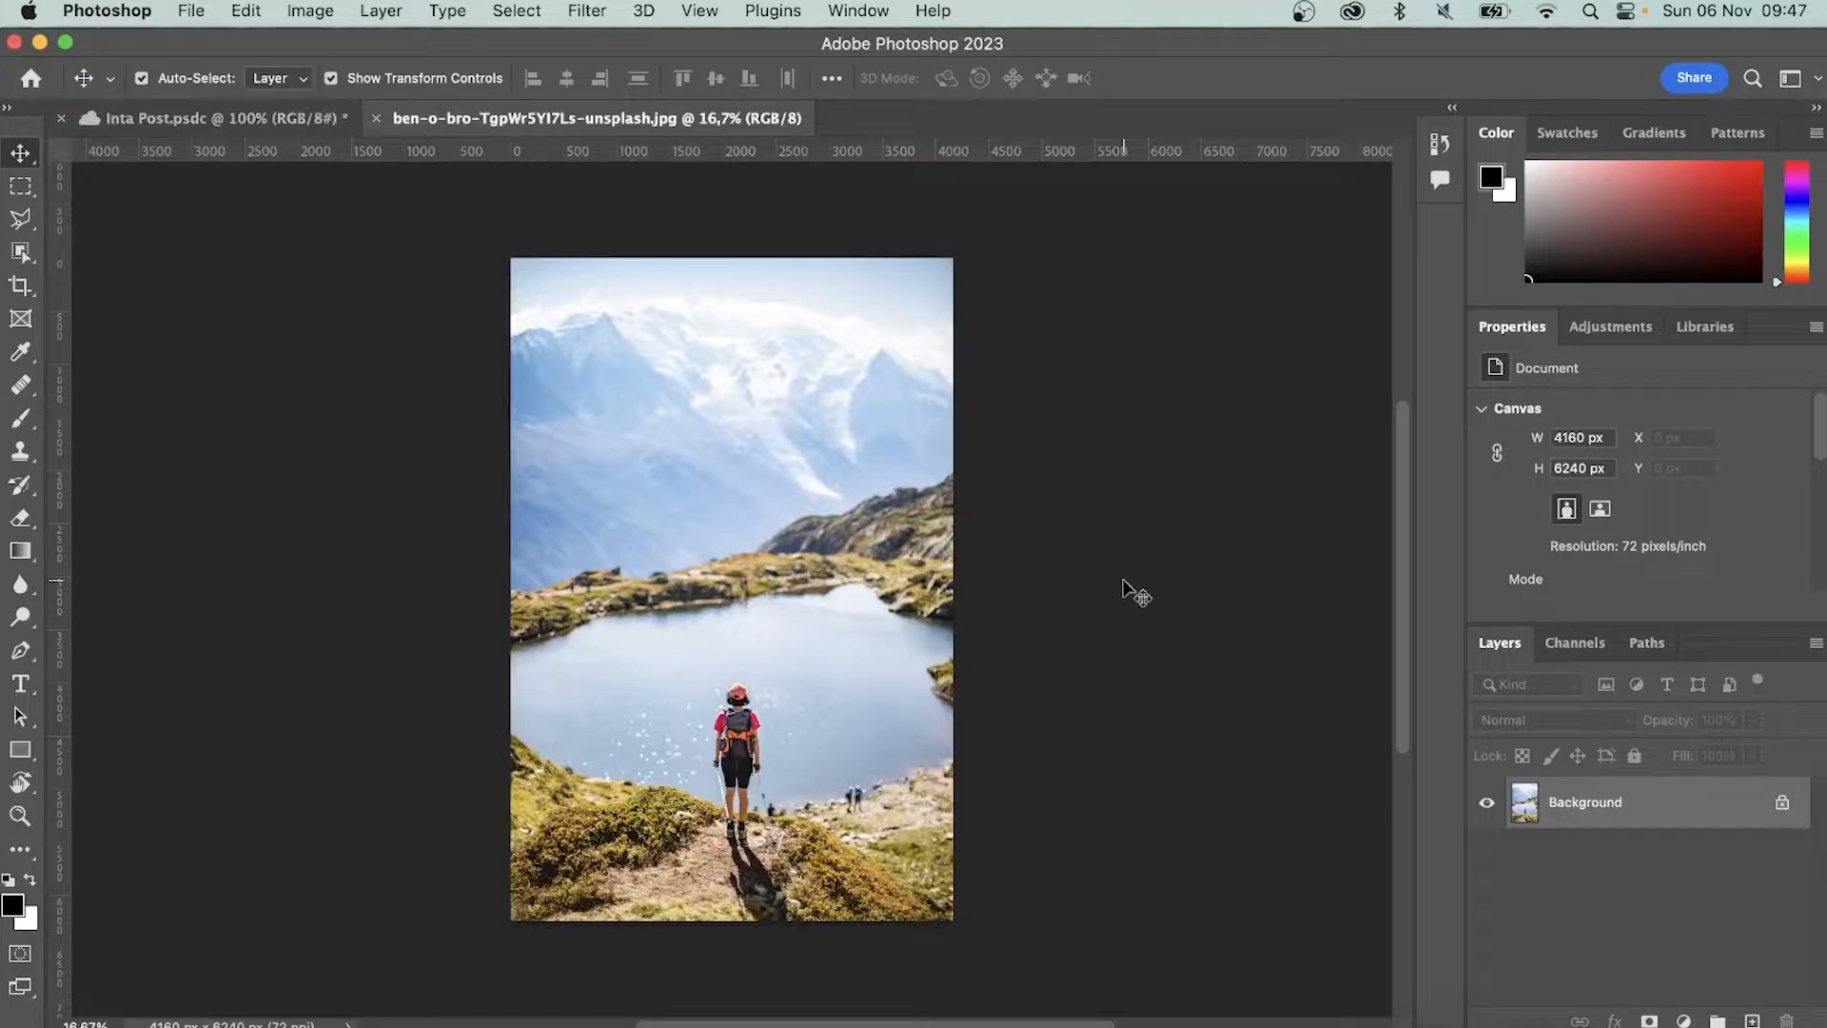
Convert the photo's Background into a regular layer and bring it into the Inta Post document as a new layer
{"action": "left_click", "coordinate": [620, 747]}
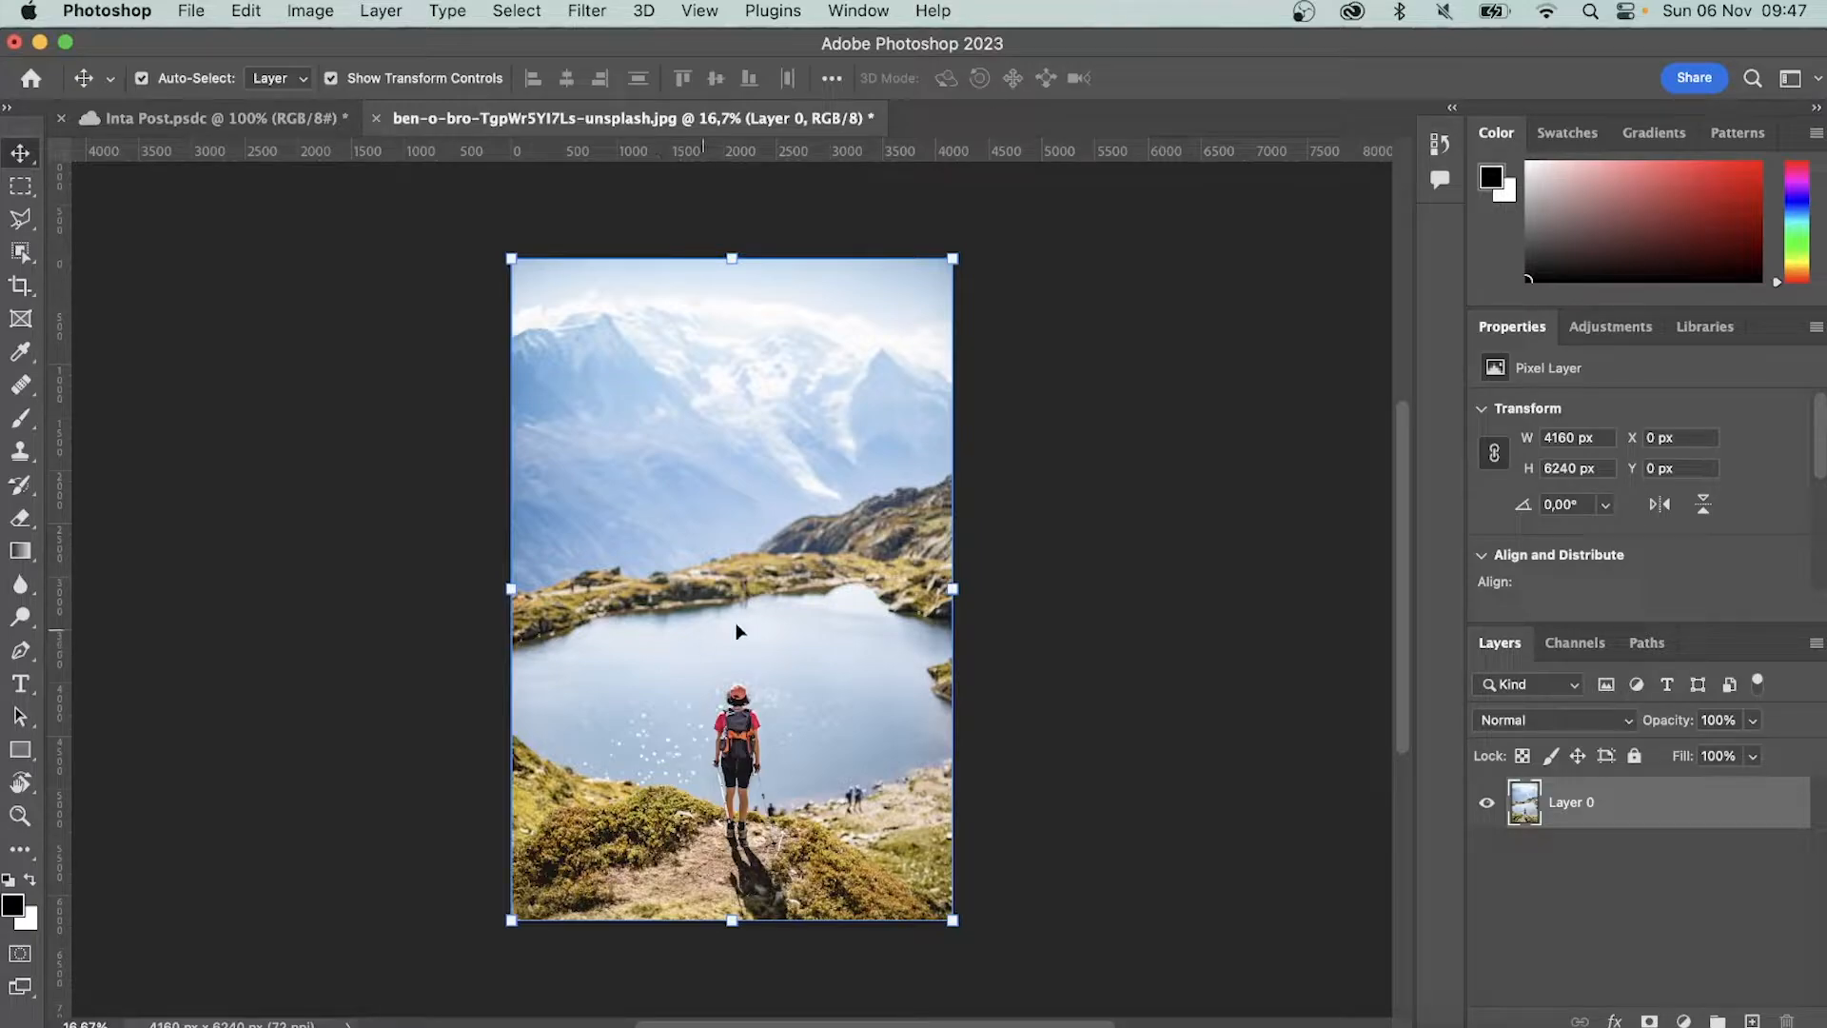
{"action": "left_click", "coordinate": [1580, 467]}
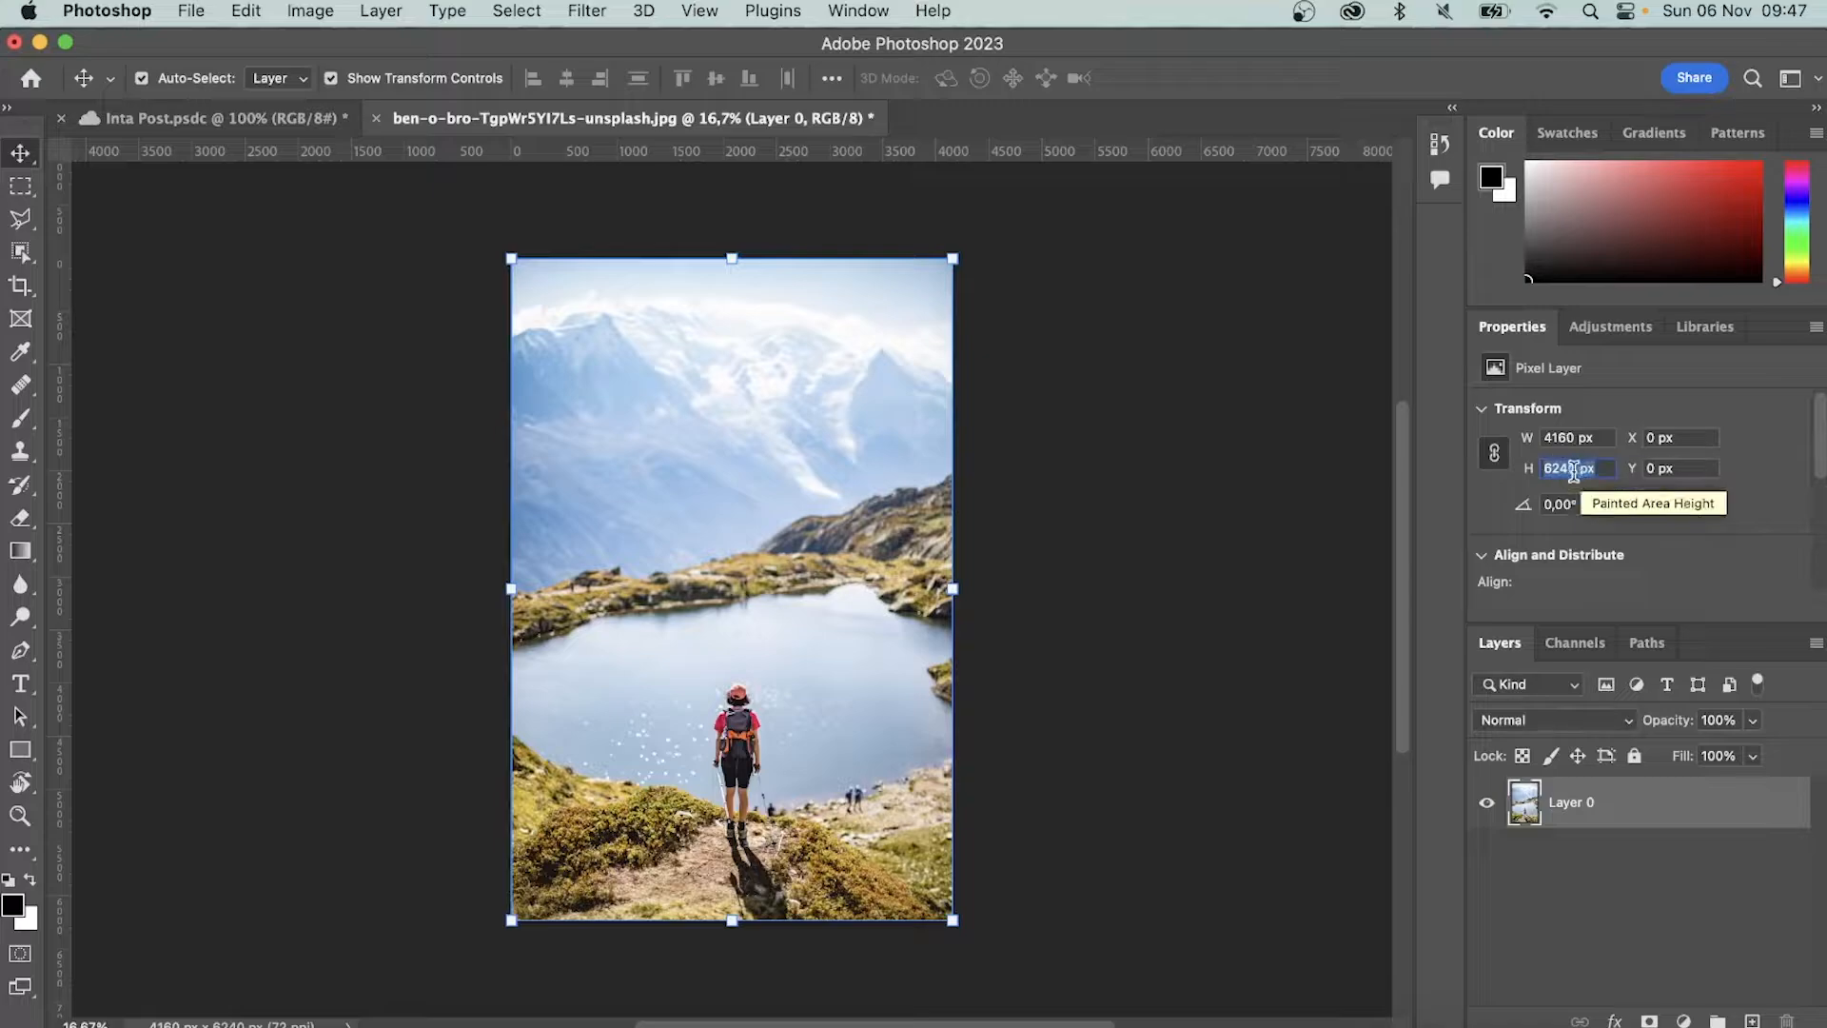
{"action": "left_click", "coordinate": [1203, 461]}
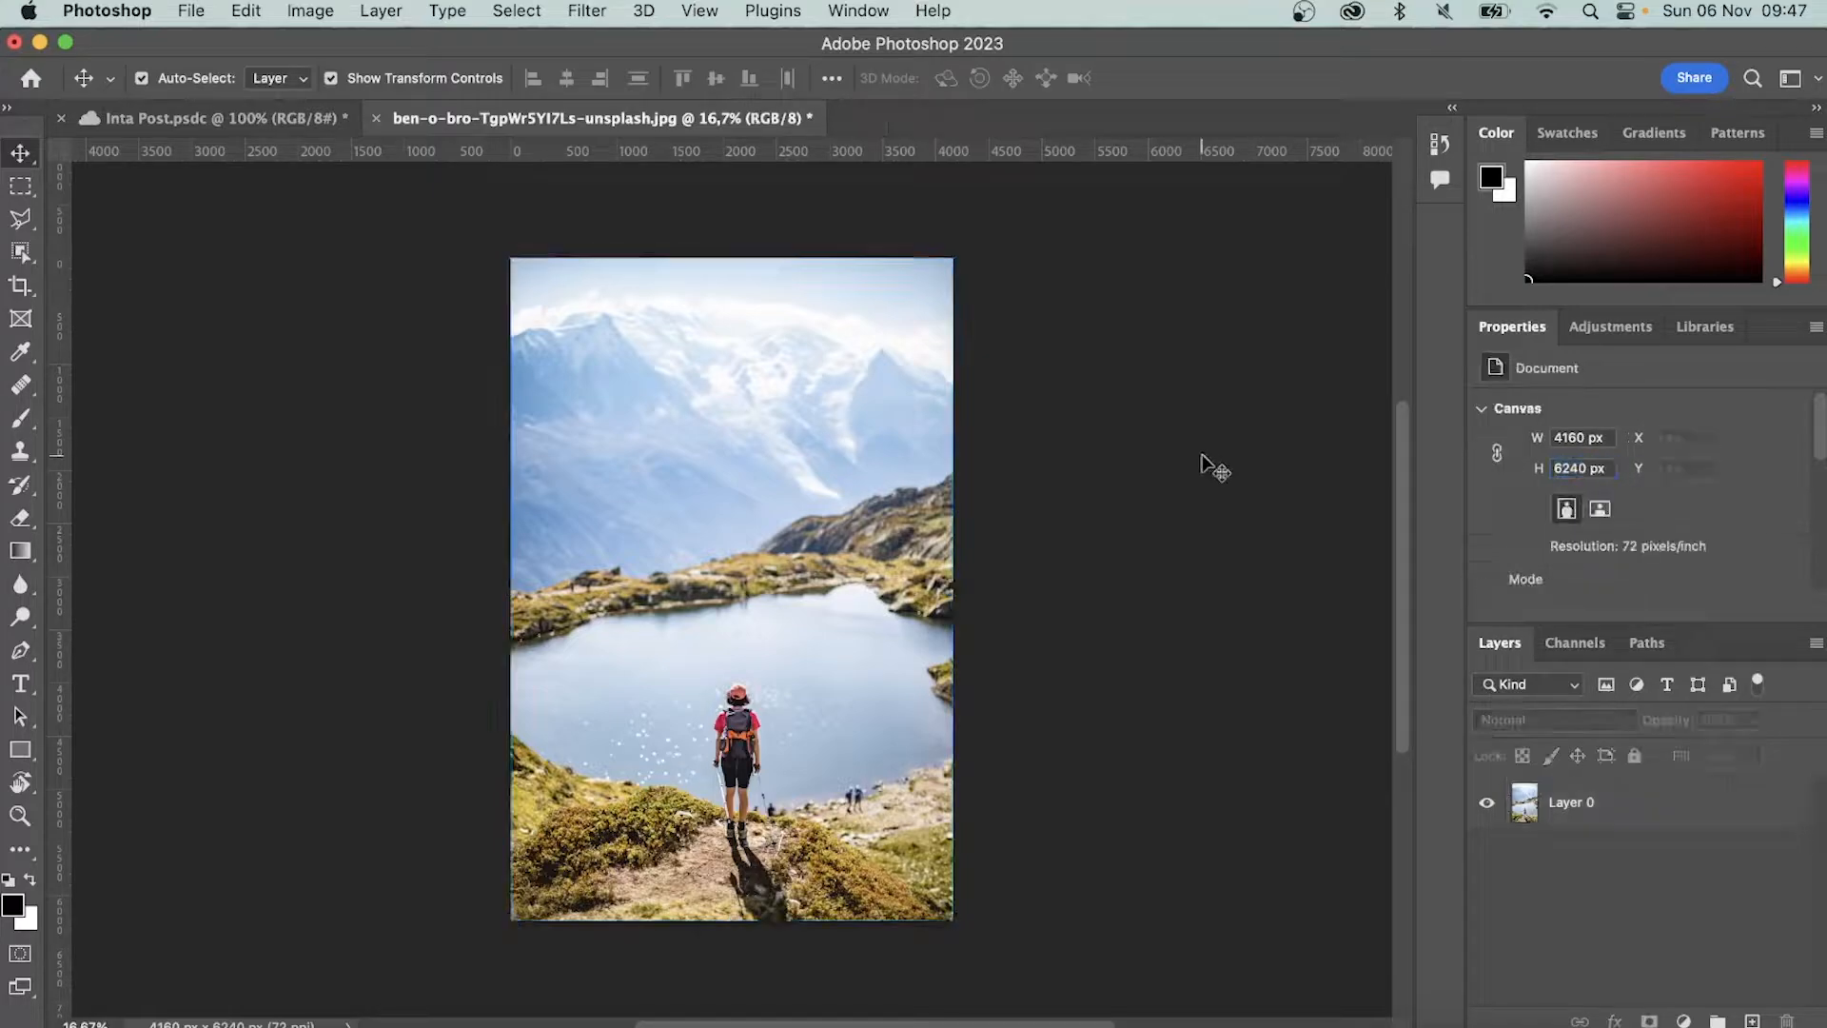
{"action": "left_click", "coordinate": [749, 412]}
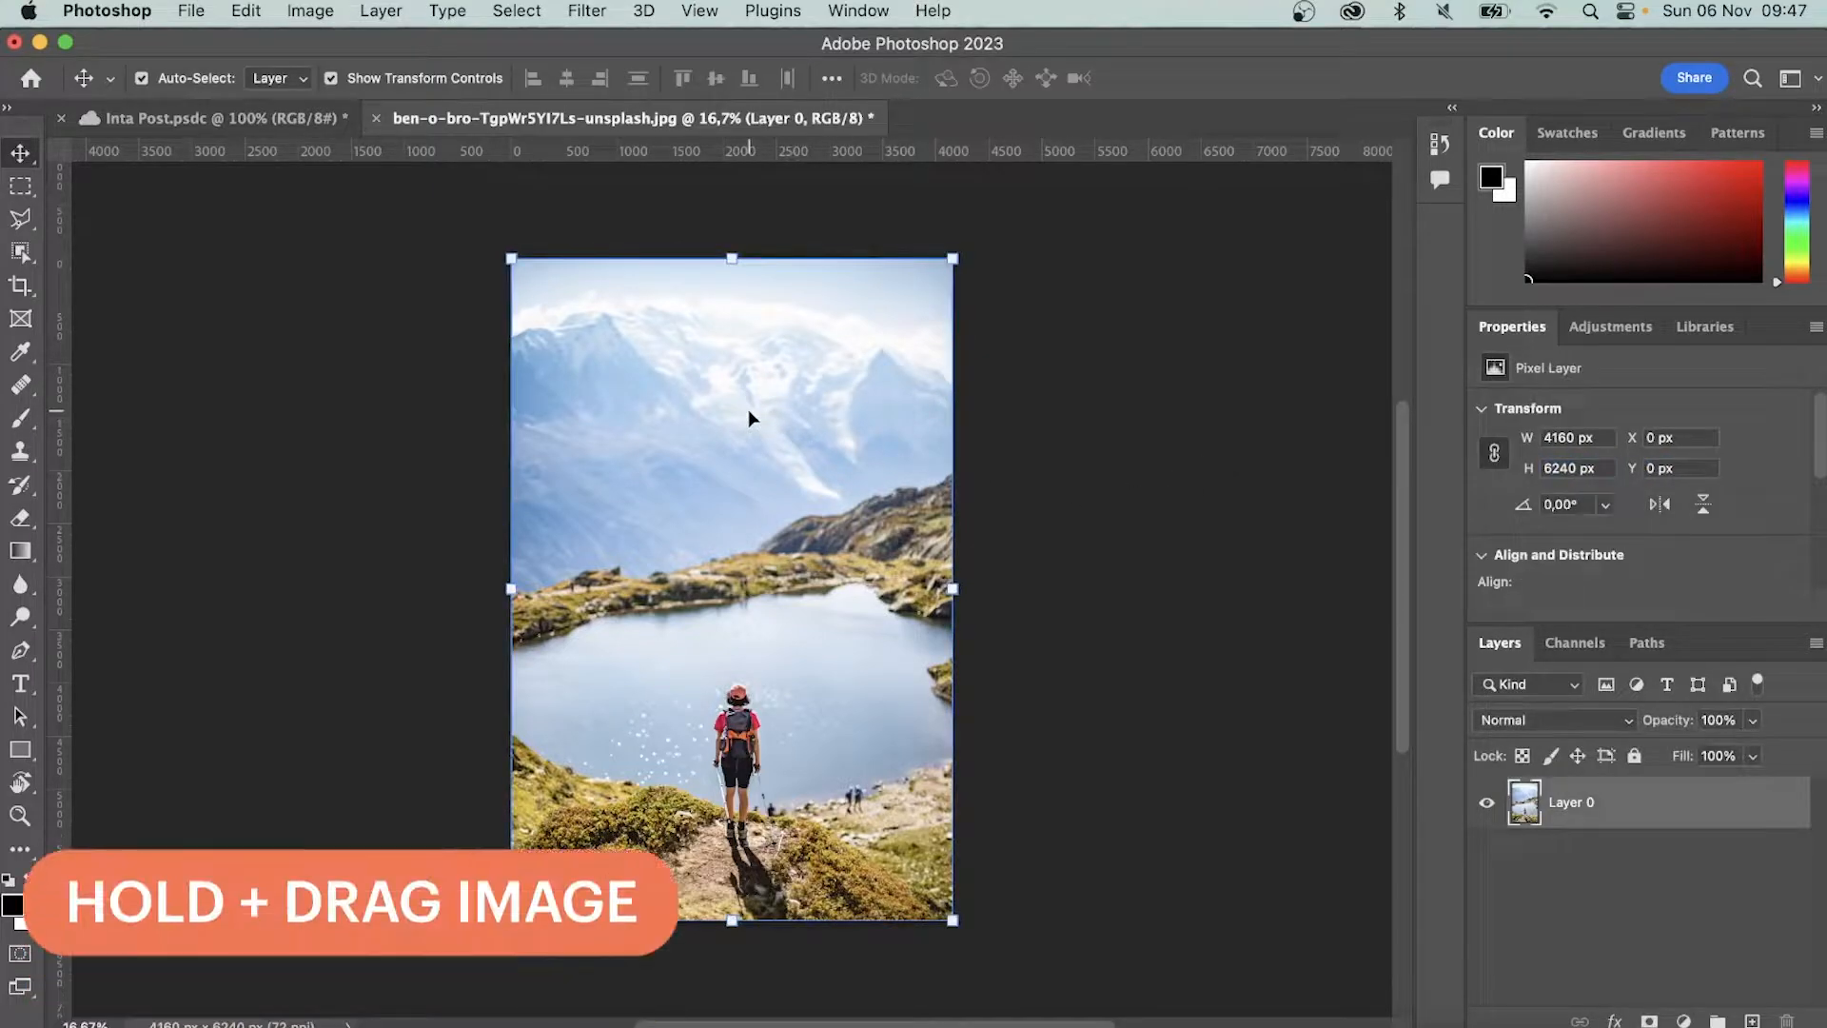
{"action": "left_click_drag", "start_coordinate": [748, 409], "coordinate": [698, 415]}
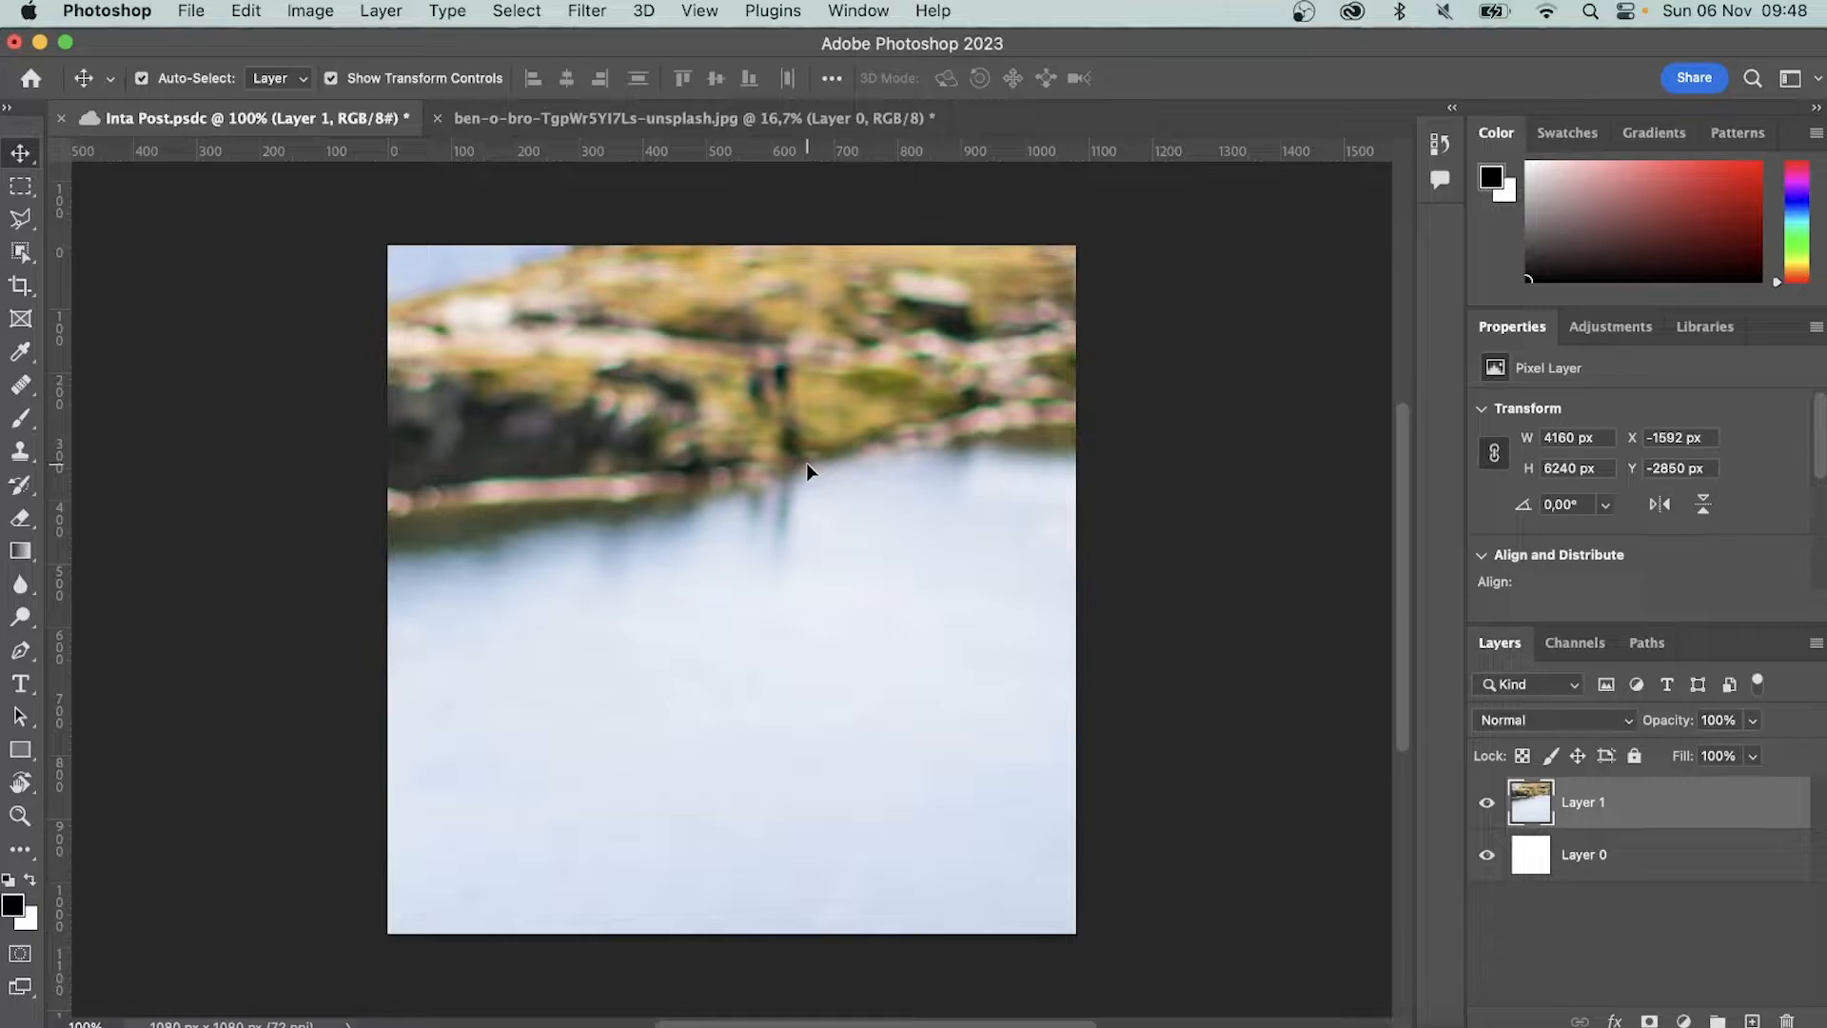
Scale the photo layer down proportionally to about 765 x 1148 px and place it over the square canvas
{"action": "scroll", "coordinate": [786, 478], "scroll_direction": "down", "scroll_amount": 5}
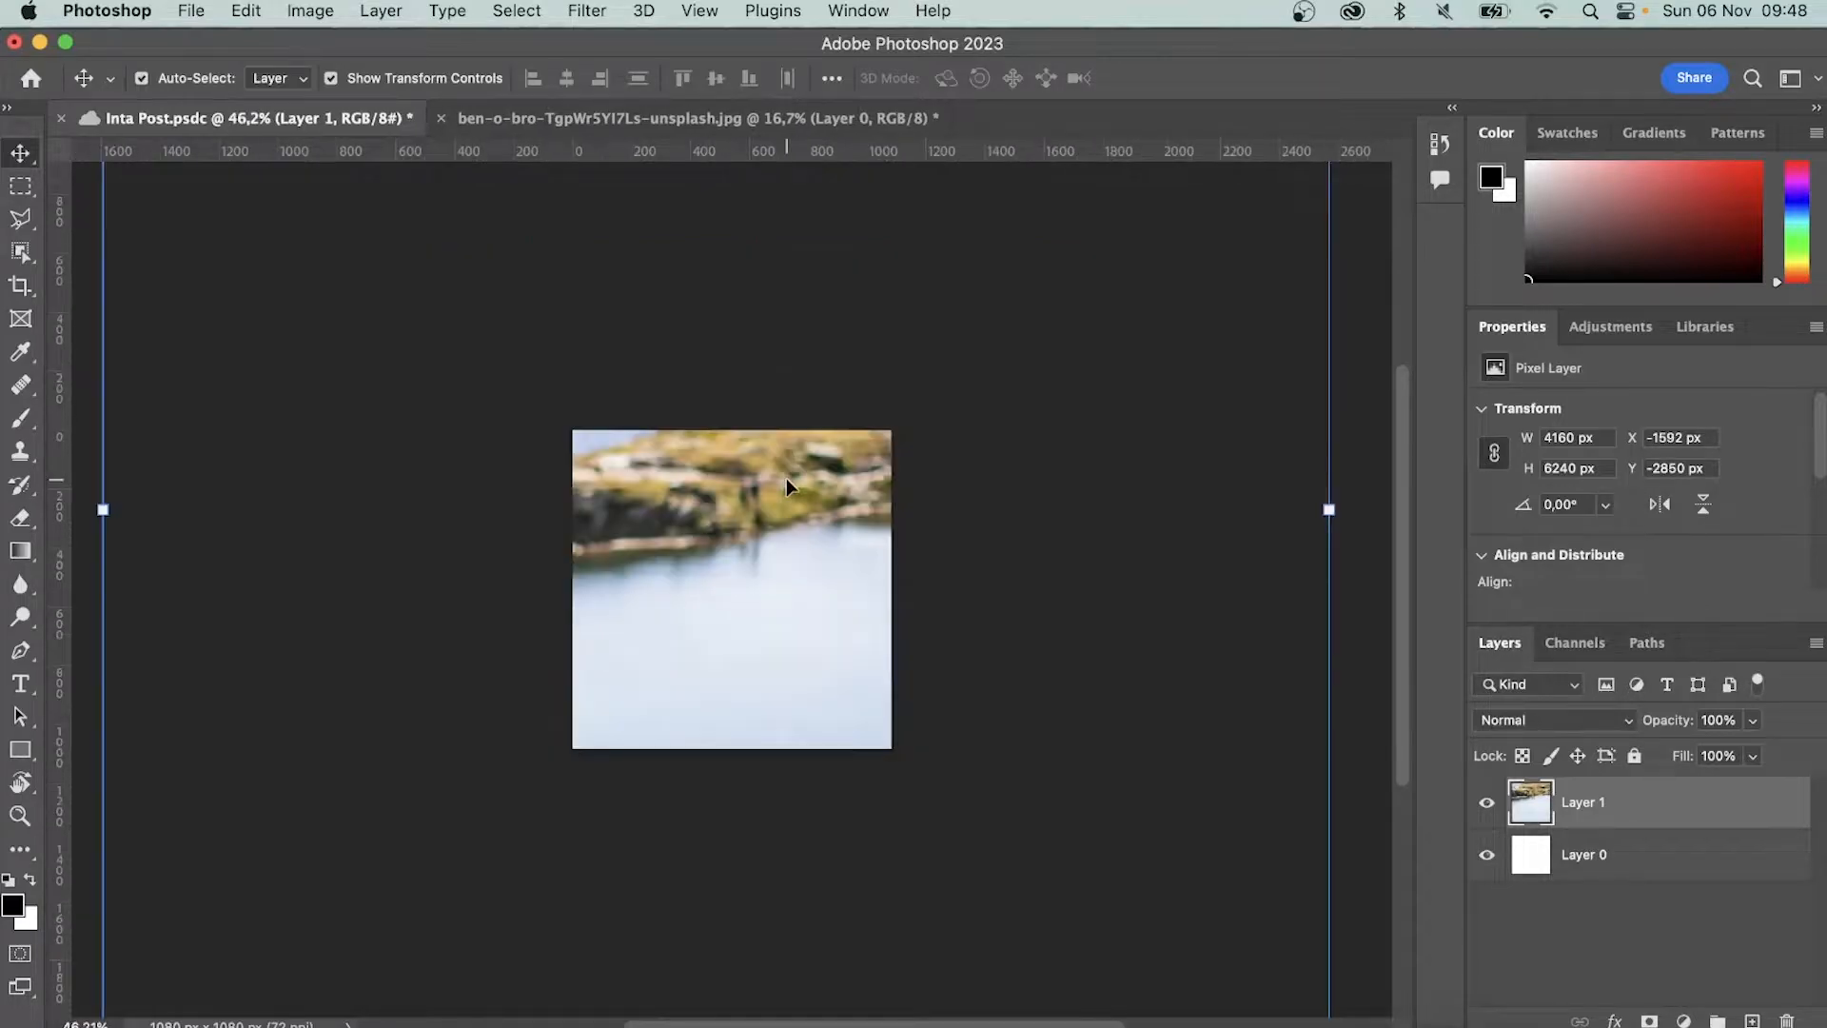
{"action": "scroll", "coordinate": [786, 486], "scroll_direction": "down", "scroll_amount": 5}
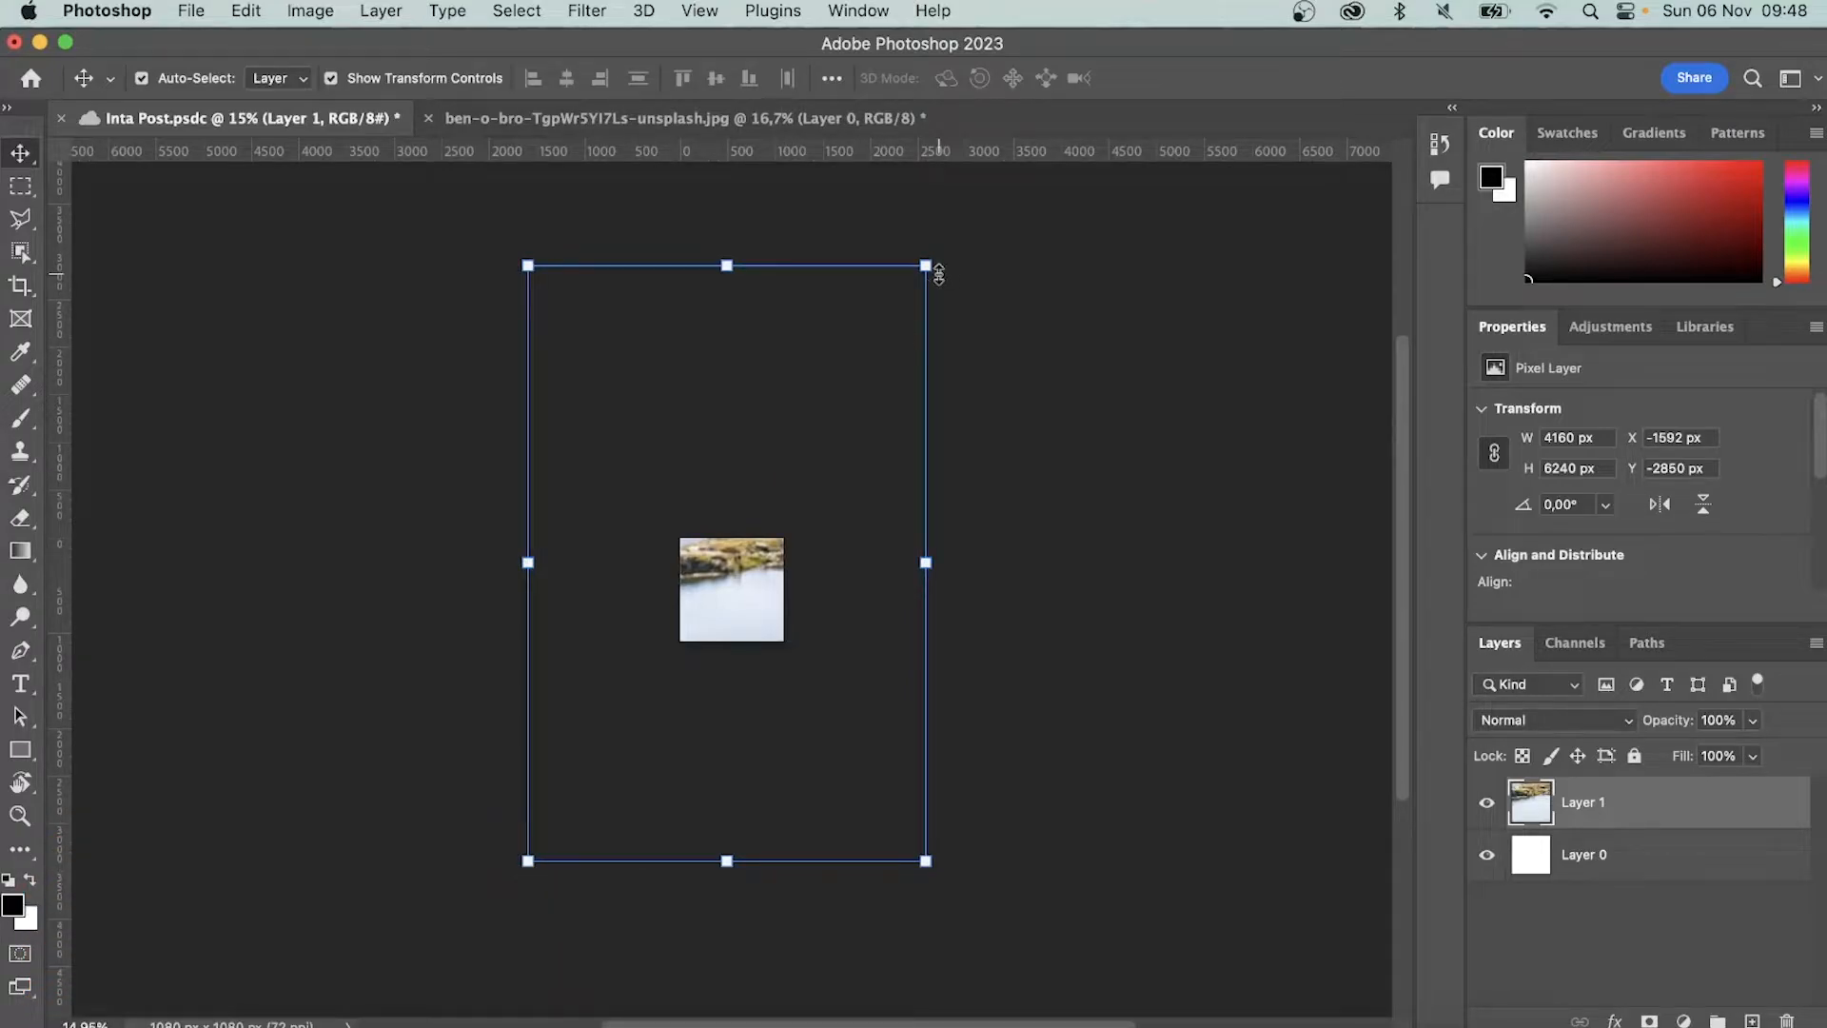
{"action": "left_click_drag", "start_coordinate": [938, 273], "coordinate": [808, 512]}
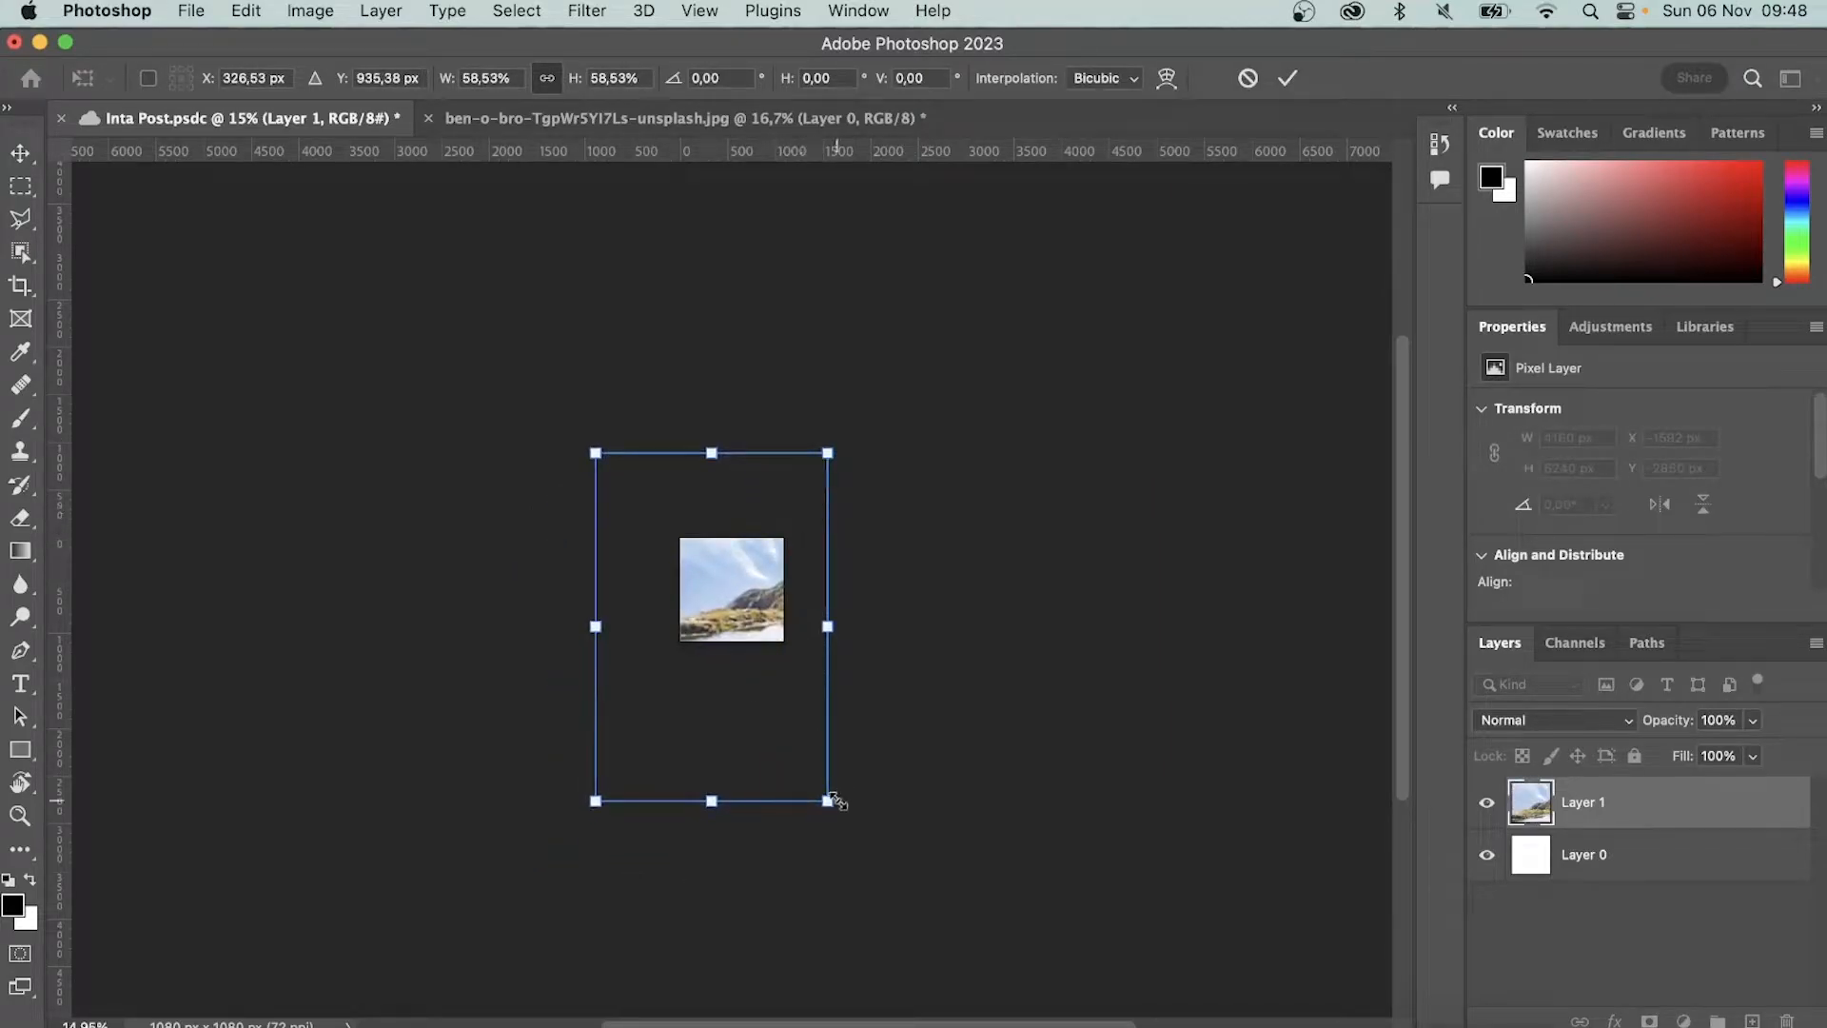
{"action": "left_click_drag", "start_coordinate": [828, 801], "coordinate": [767, 681]}
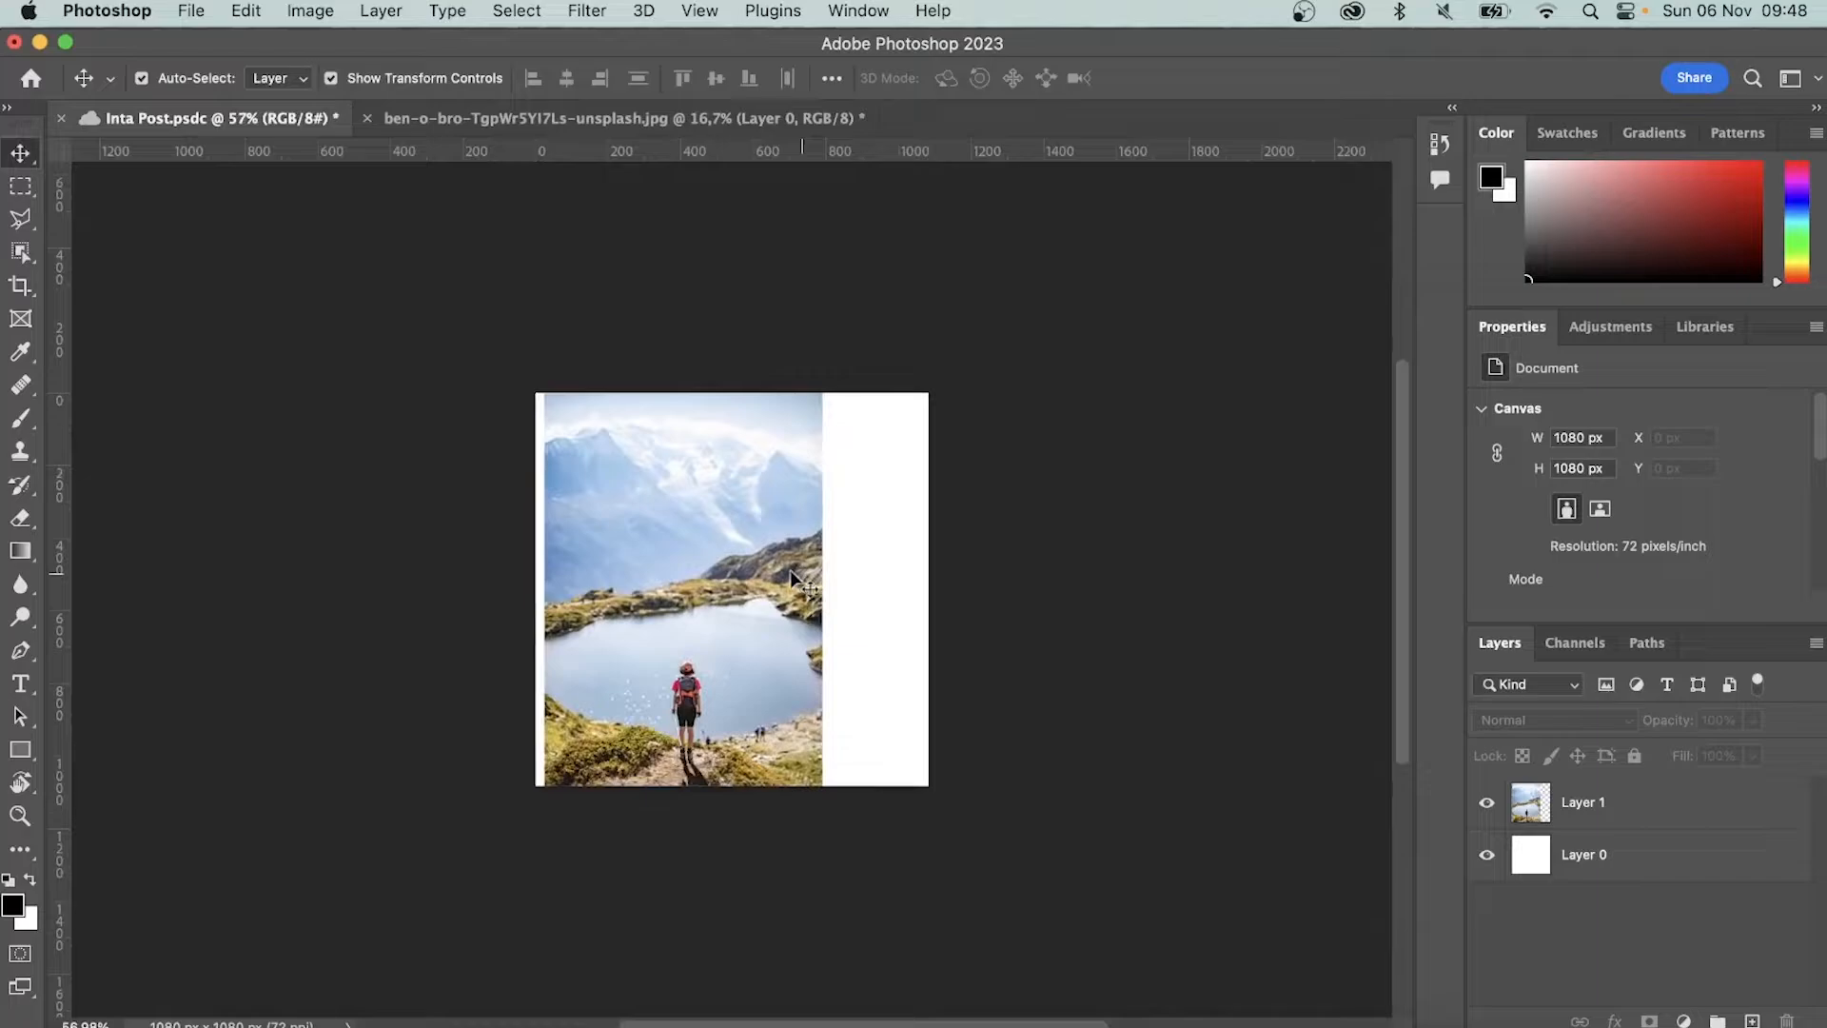
{"action": "left_click", "coordinate": [778, 564]}
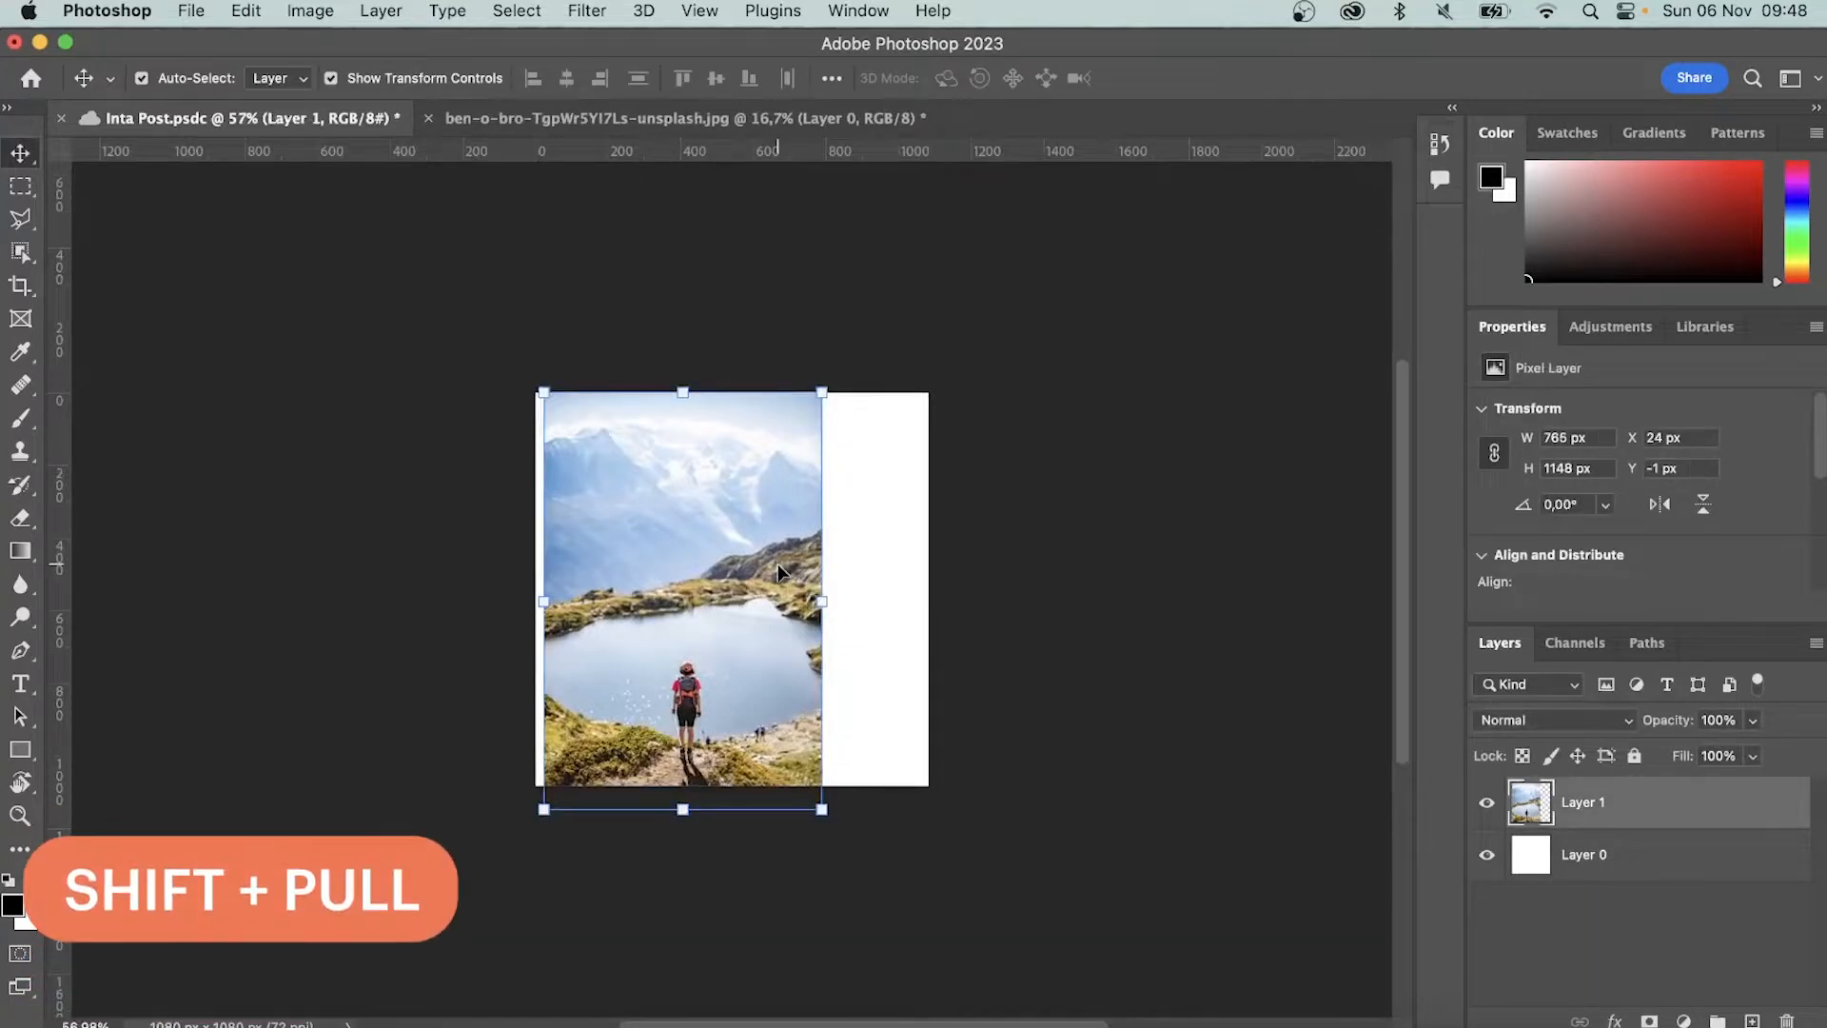
{"action": "left_click_drag", "start_coordinate": [822, 601], "coordinate": [932, 602]}
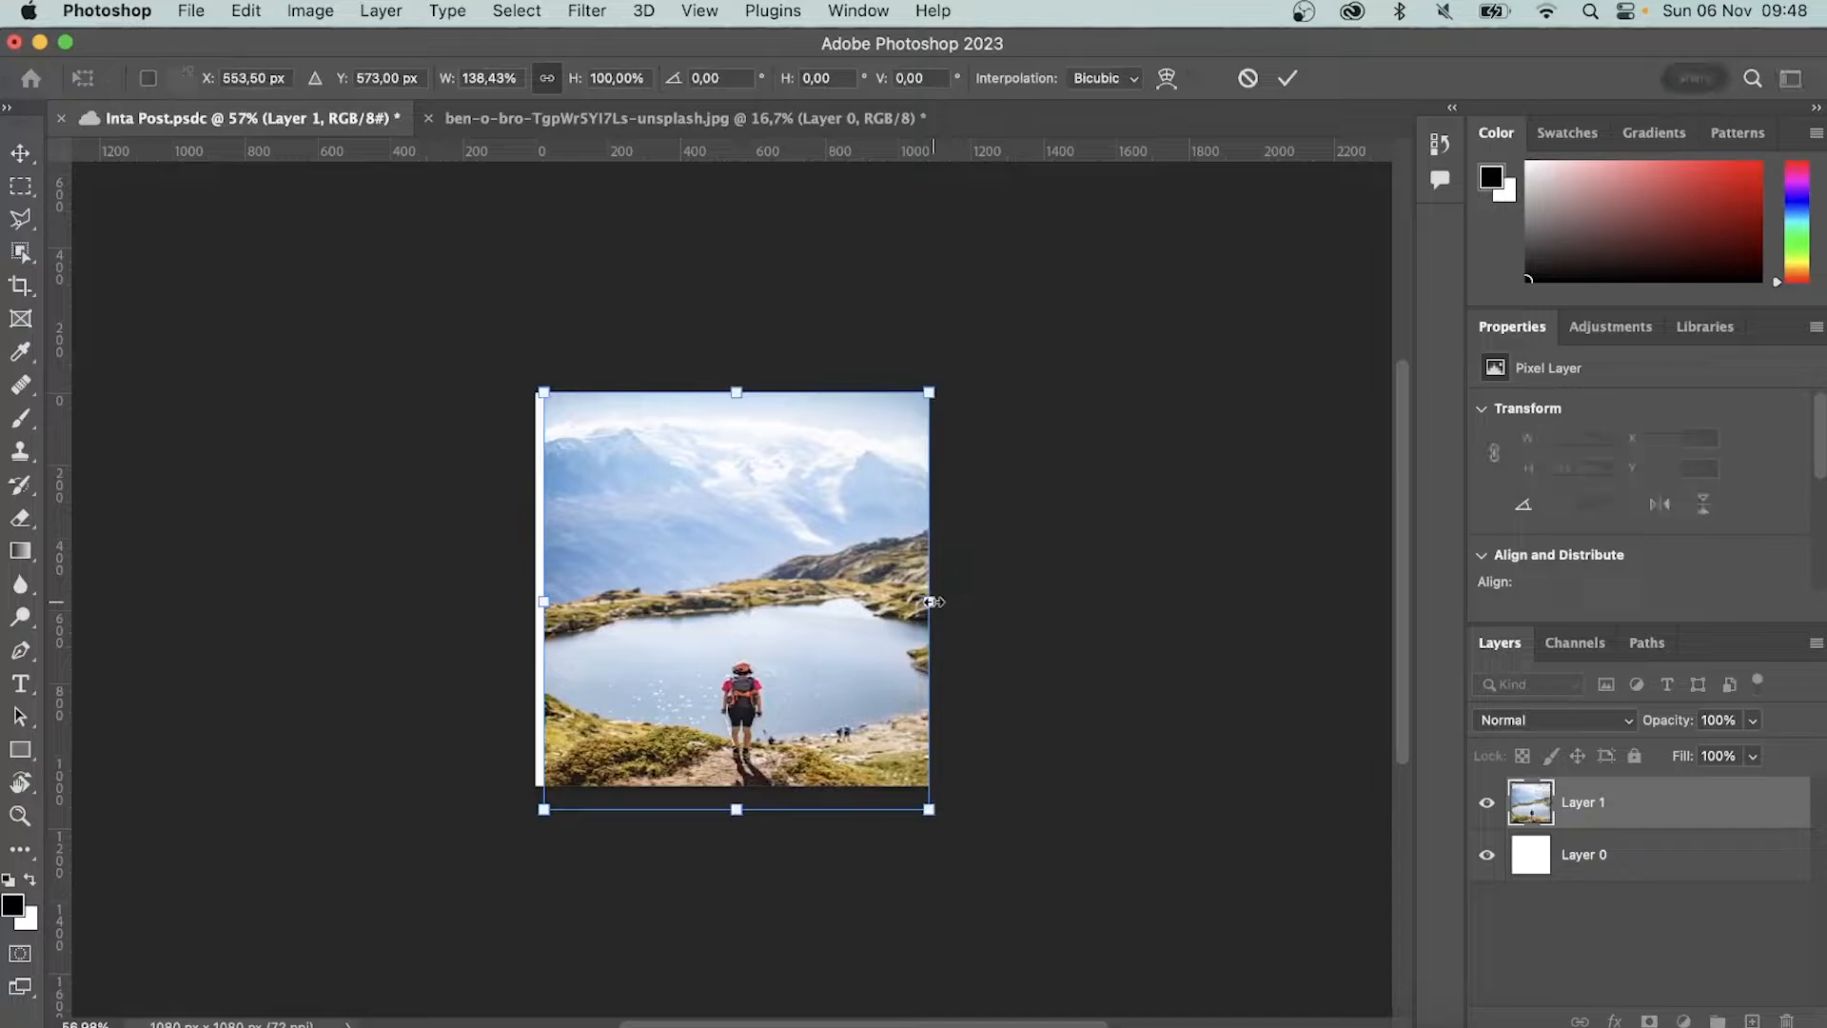
{"action": "left_click", "coordinate": [1248, 78]}
Scale the photo layer up proportionally to about 143% and position it to cover the whole canvas, applying the transform
{"action": "left_click_drag", "start_coordinate": [822, 393], "coordinate": [1048, 277]}
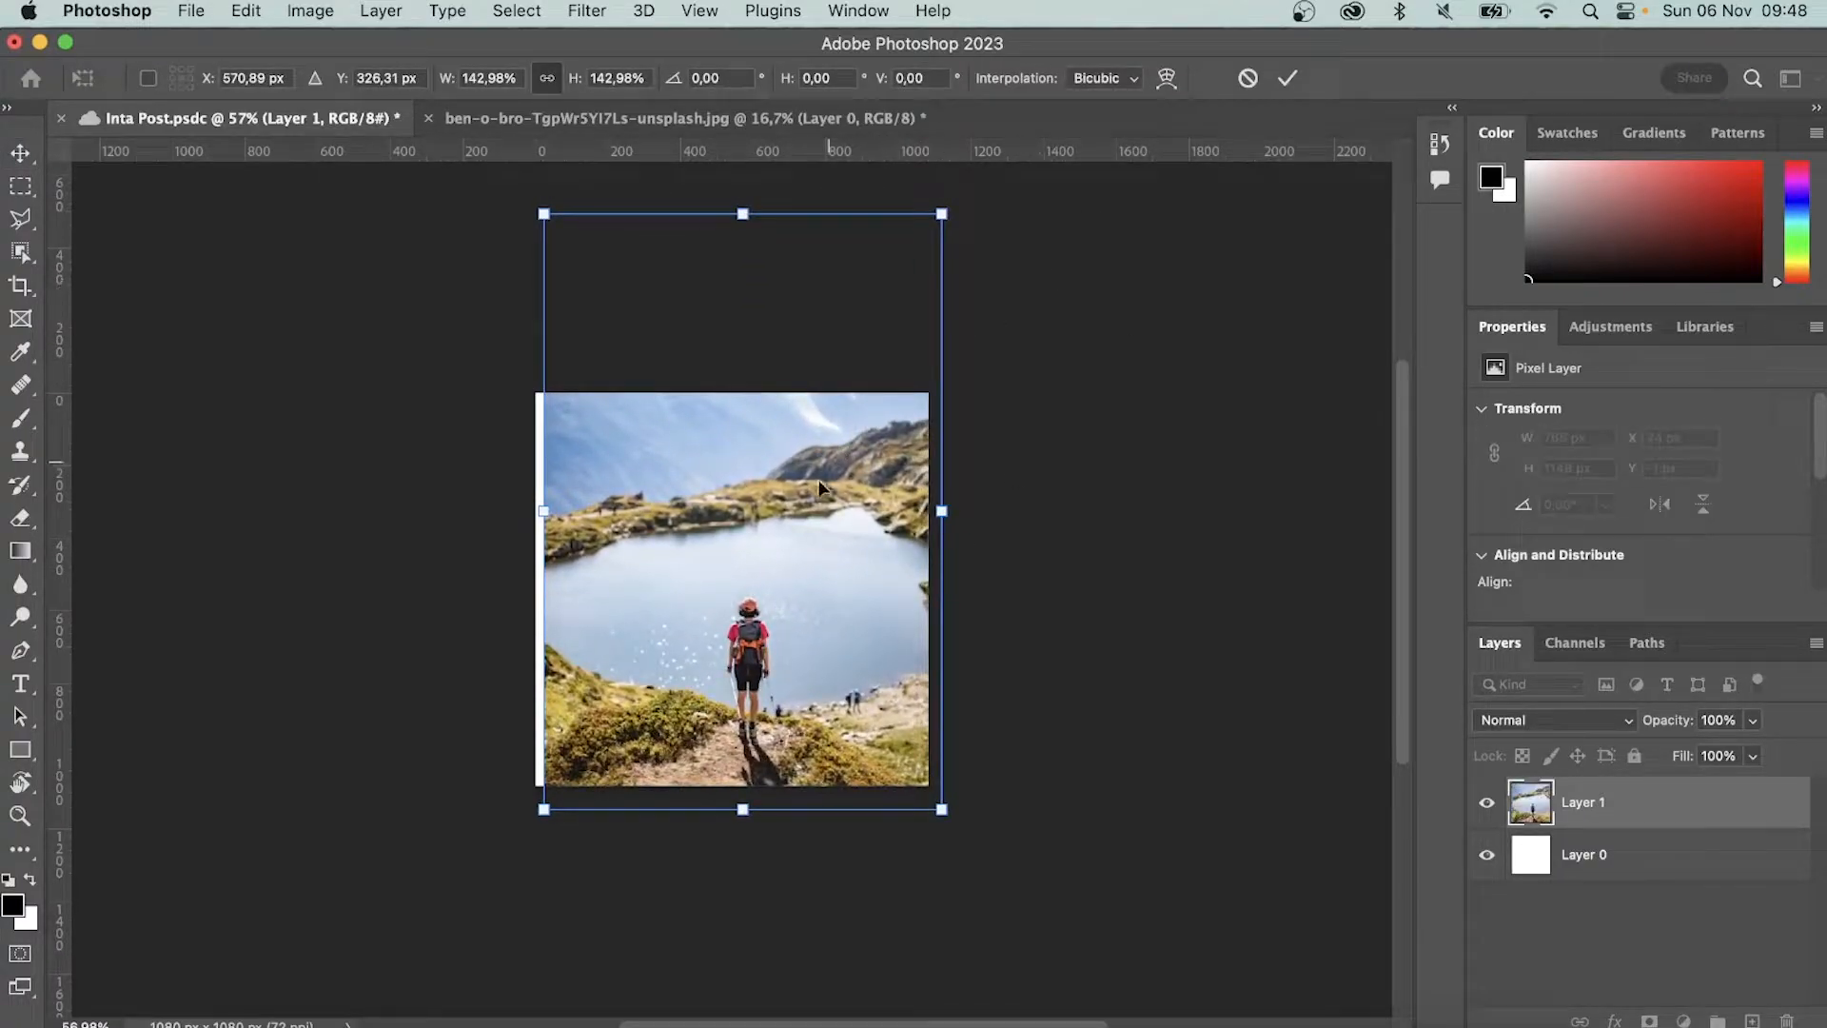
{"action": "left_click_drag", "start_coordinate": [816, 481], "coordinate": [802, 518]}
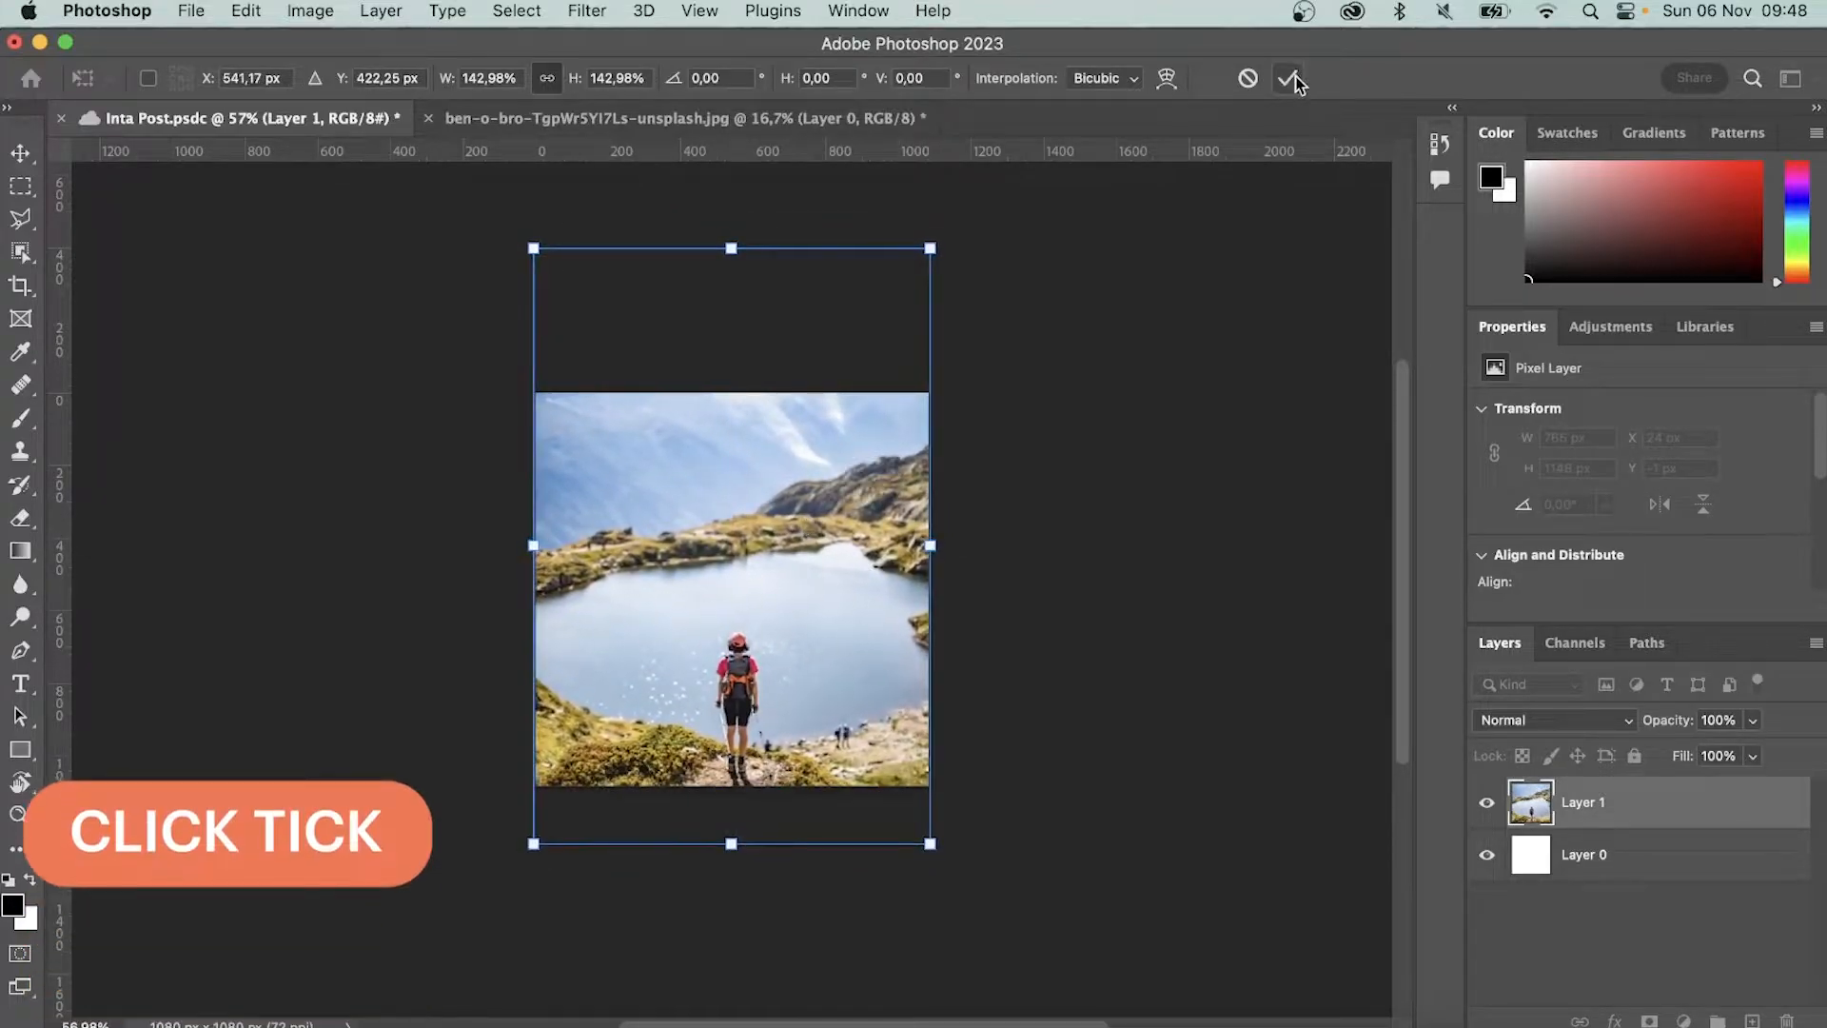
{"action": "left_click", "coordinate": [1290, 79]}
{"action": "scroll", "coordinate": [935, 590], "scroll_direction": "up", "scroll_amount": 5}
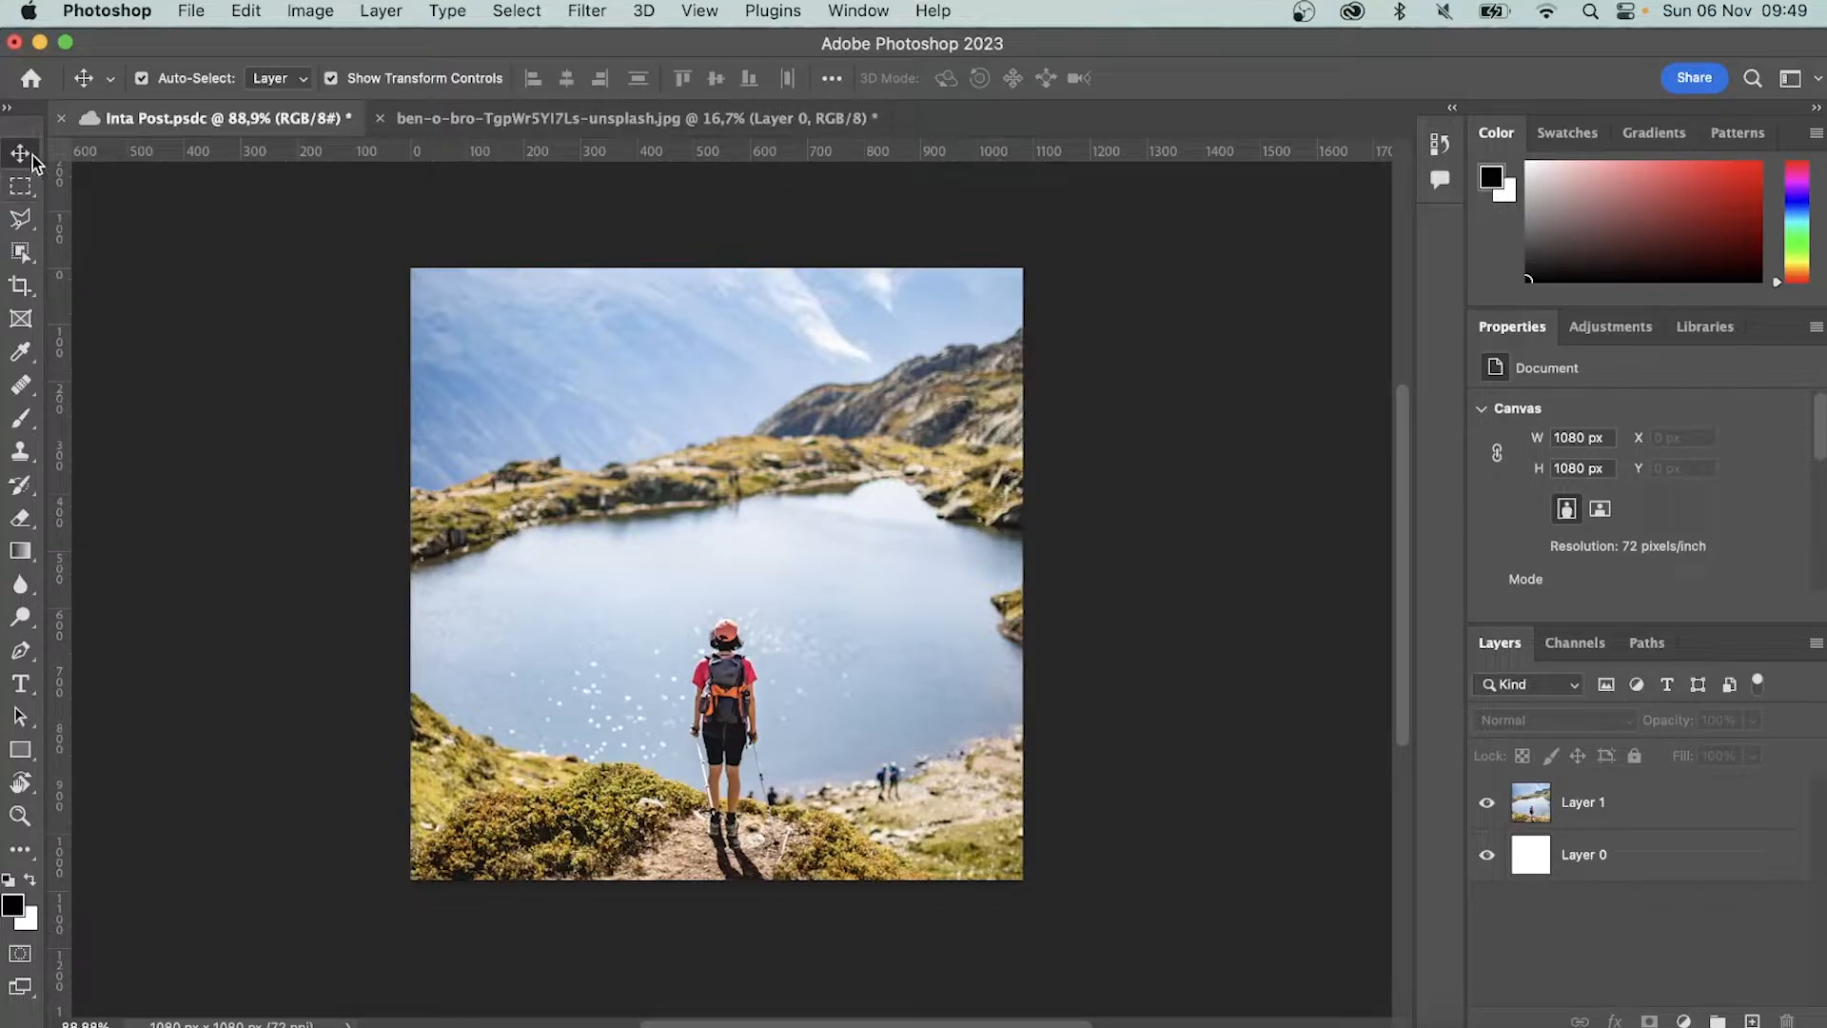
{"action": "mouse_move", "coordinate": [34, 161]}
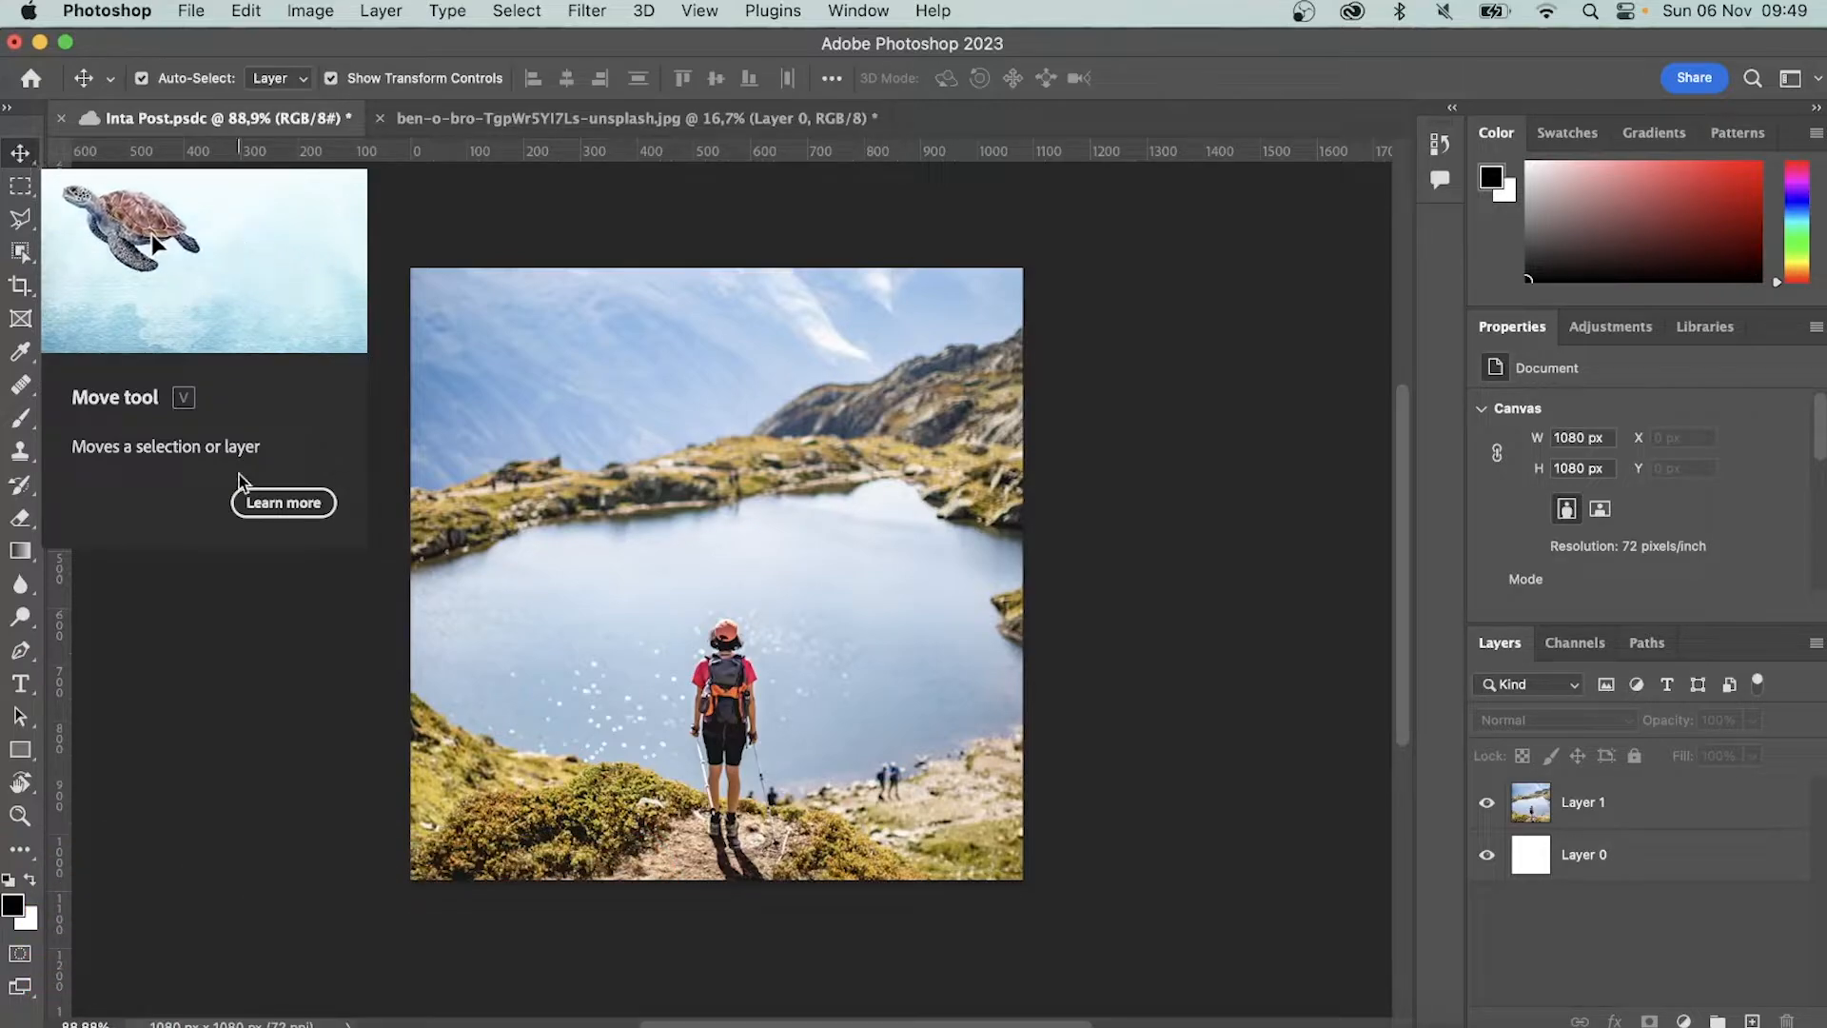
Read through the Move tool help article and close it
{"action": "left_click", "coordinate": [275, 504]}
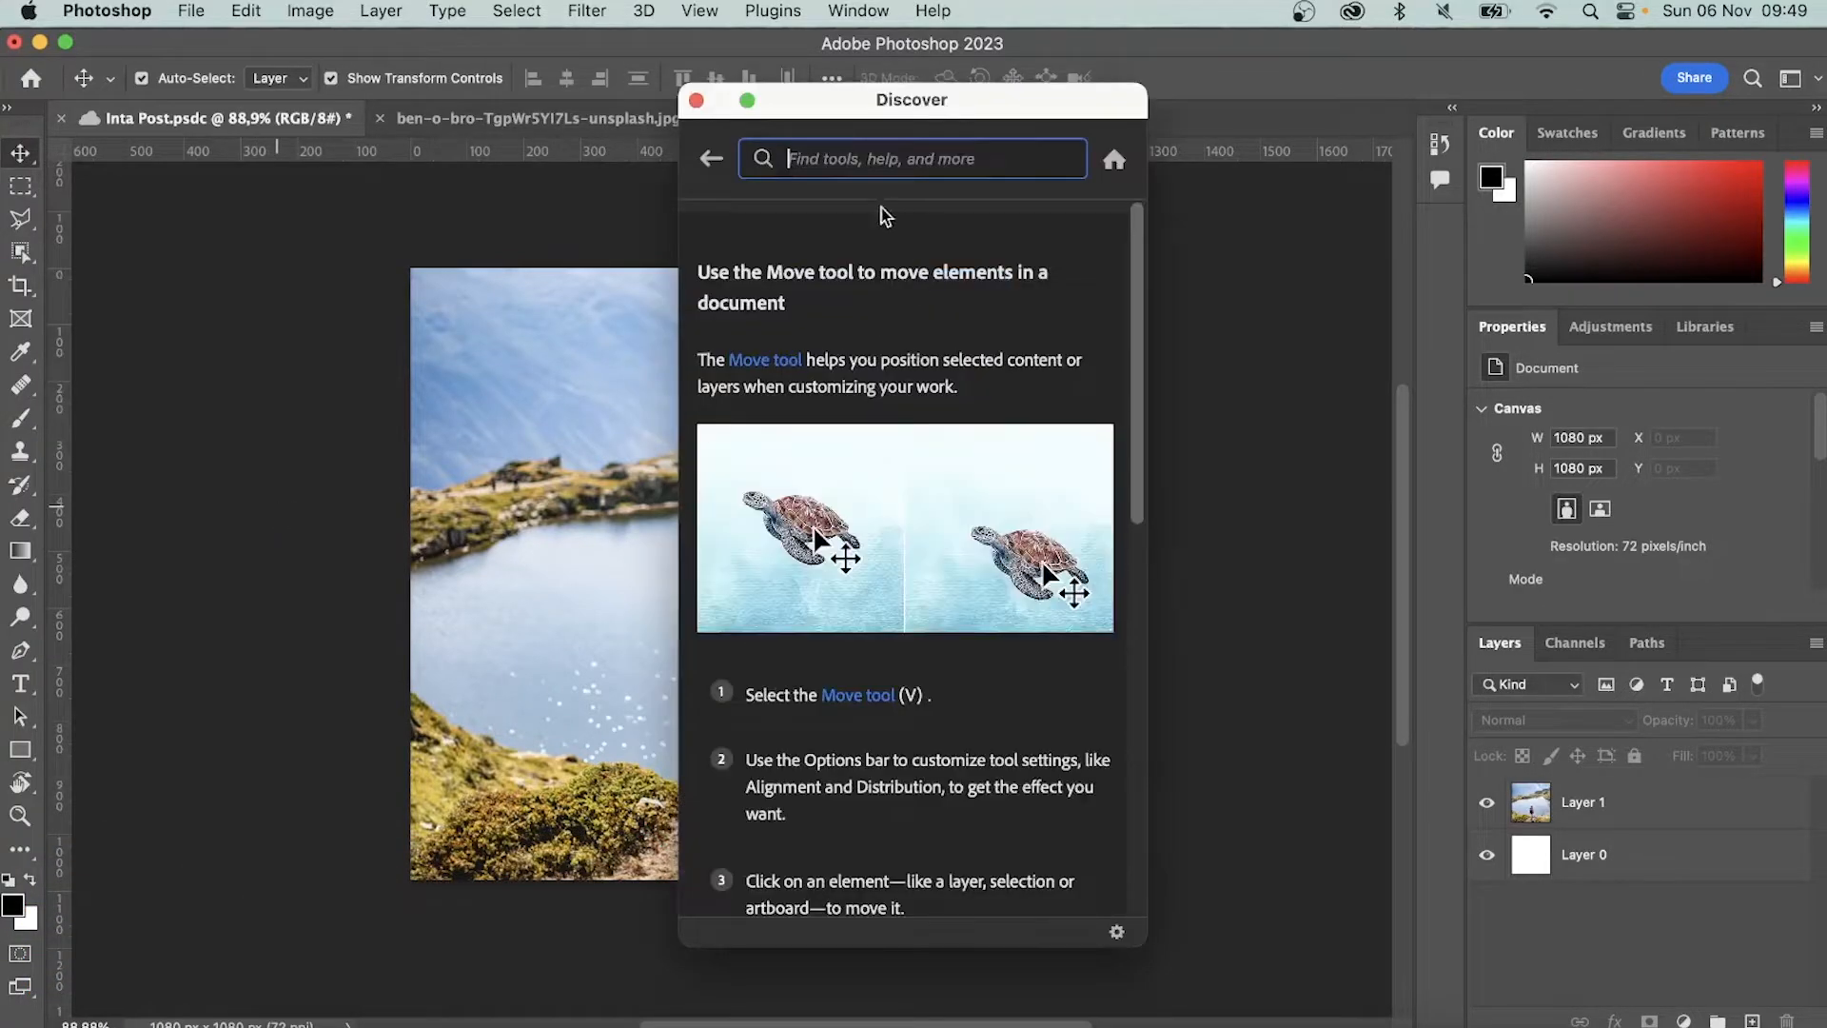
{"action": "scroll", "coordinate": [859, 502], "scroll_direction": "down", "scroll_amount": 5}
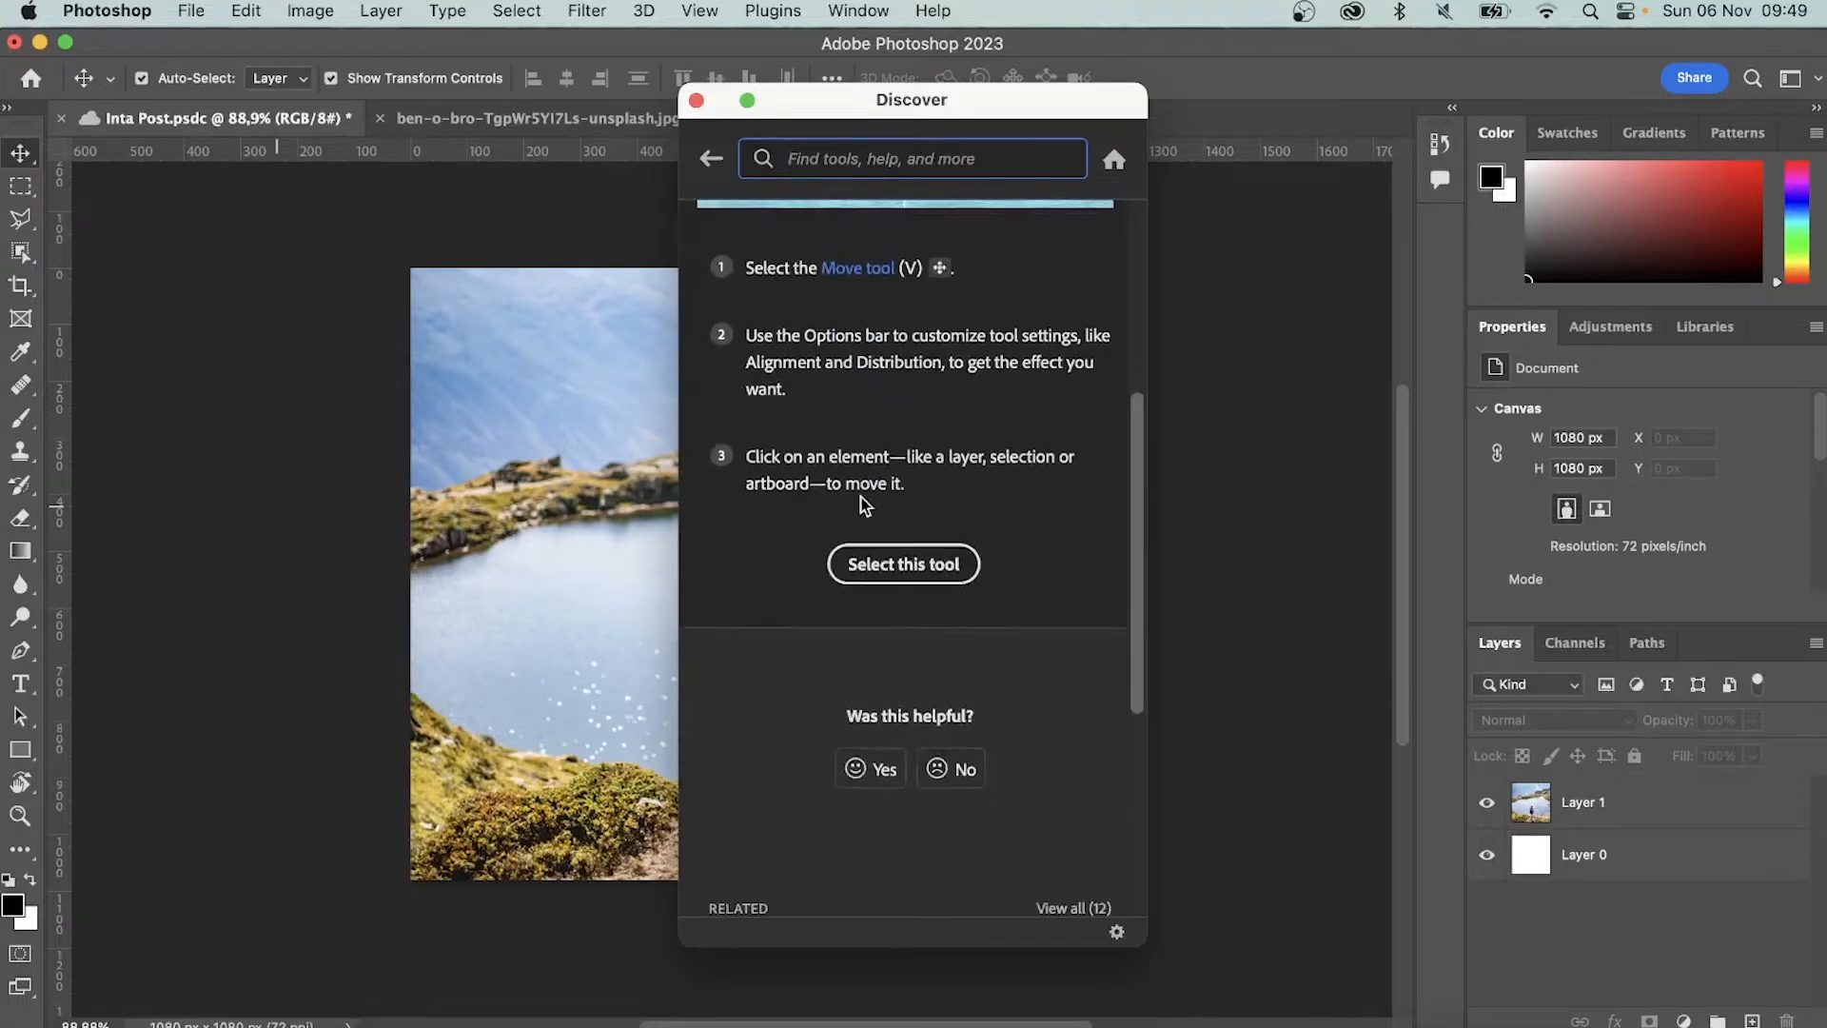
{"action": "scroll", "coordinate": [880, 569], "scroll_direction": "up", "scroll_amount": 4}
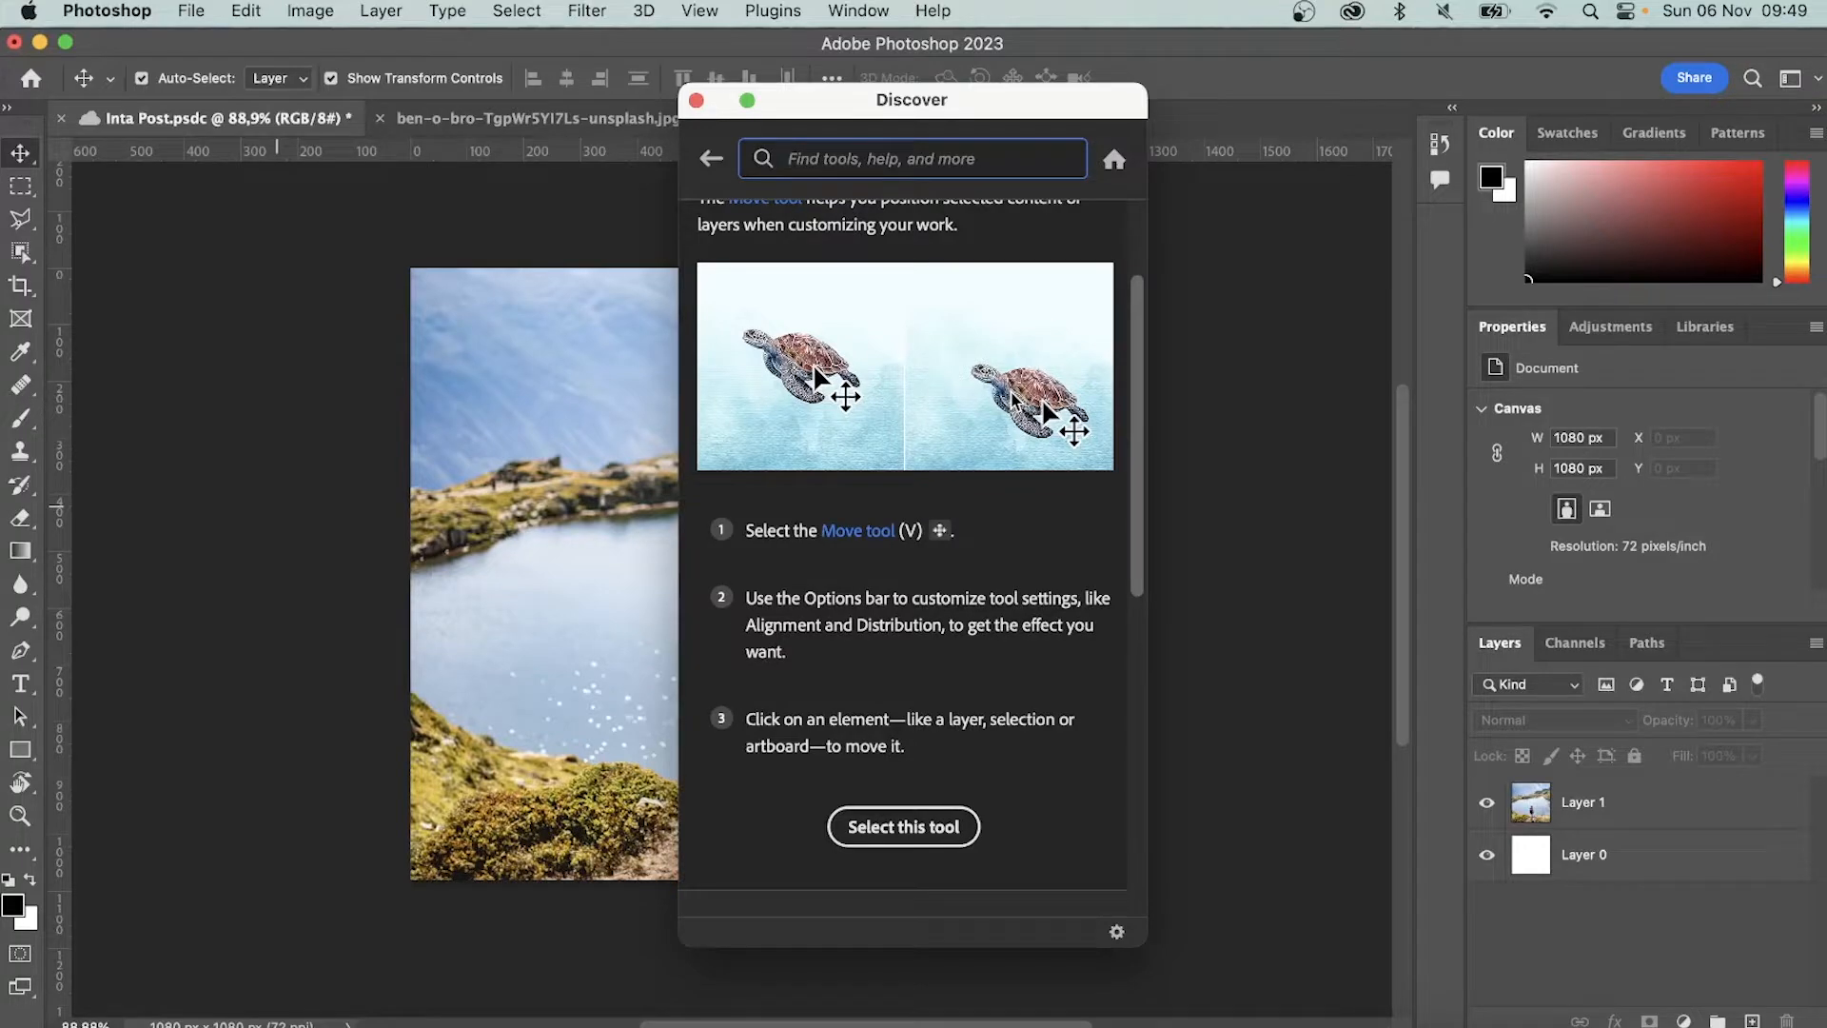
{"action": "left_click", "coordinate": [696, 100]}
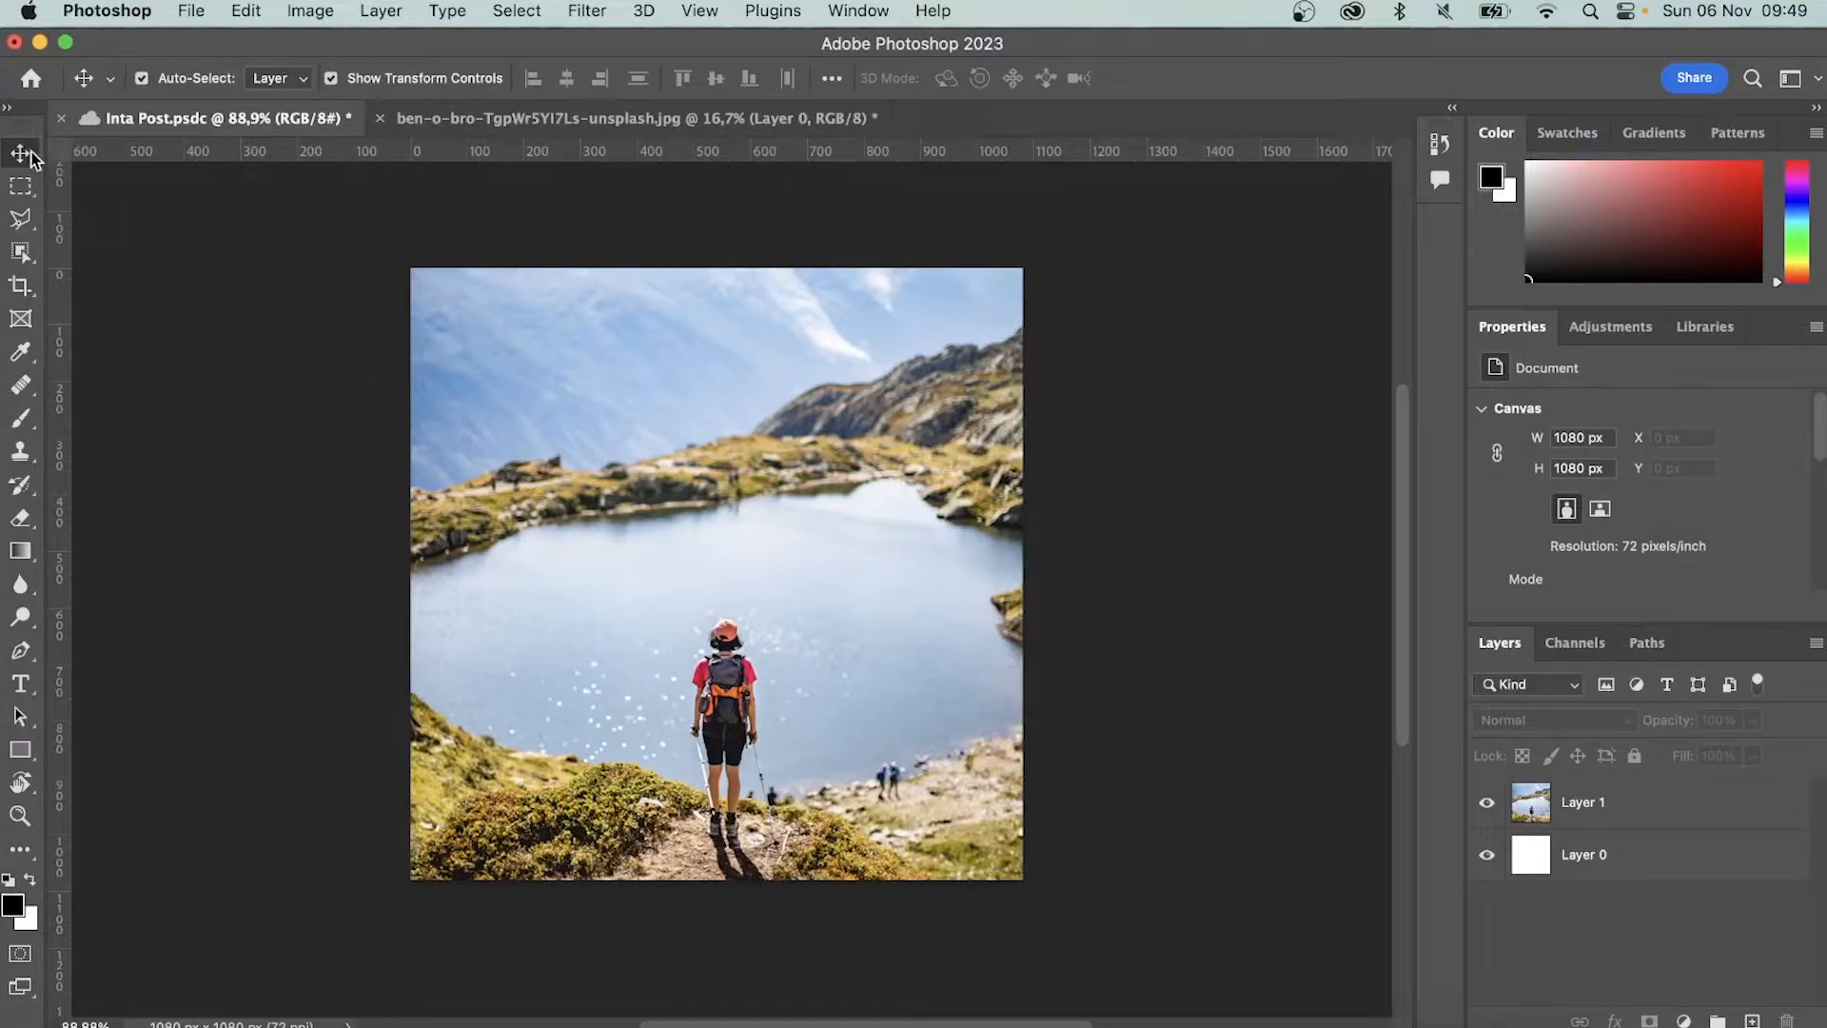
Move the photo layer around over the canvas, undo the moves, and deselect the layer
{"action": "left_click", "coordinate": [628, 450]}
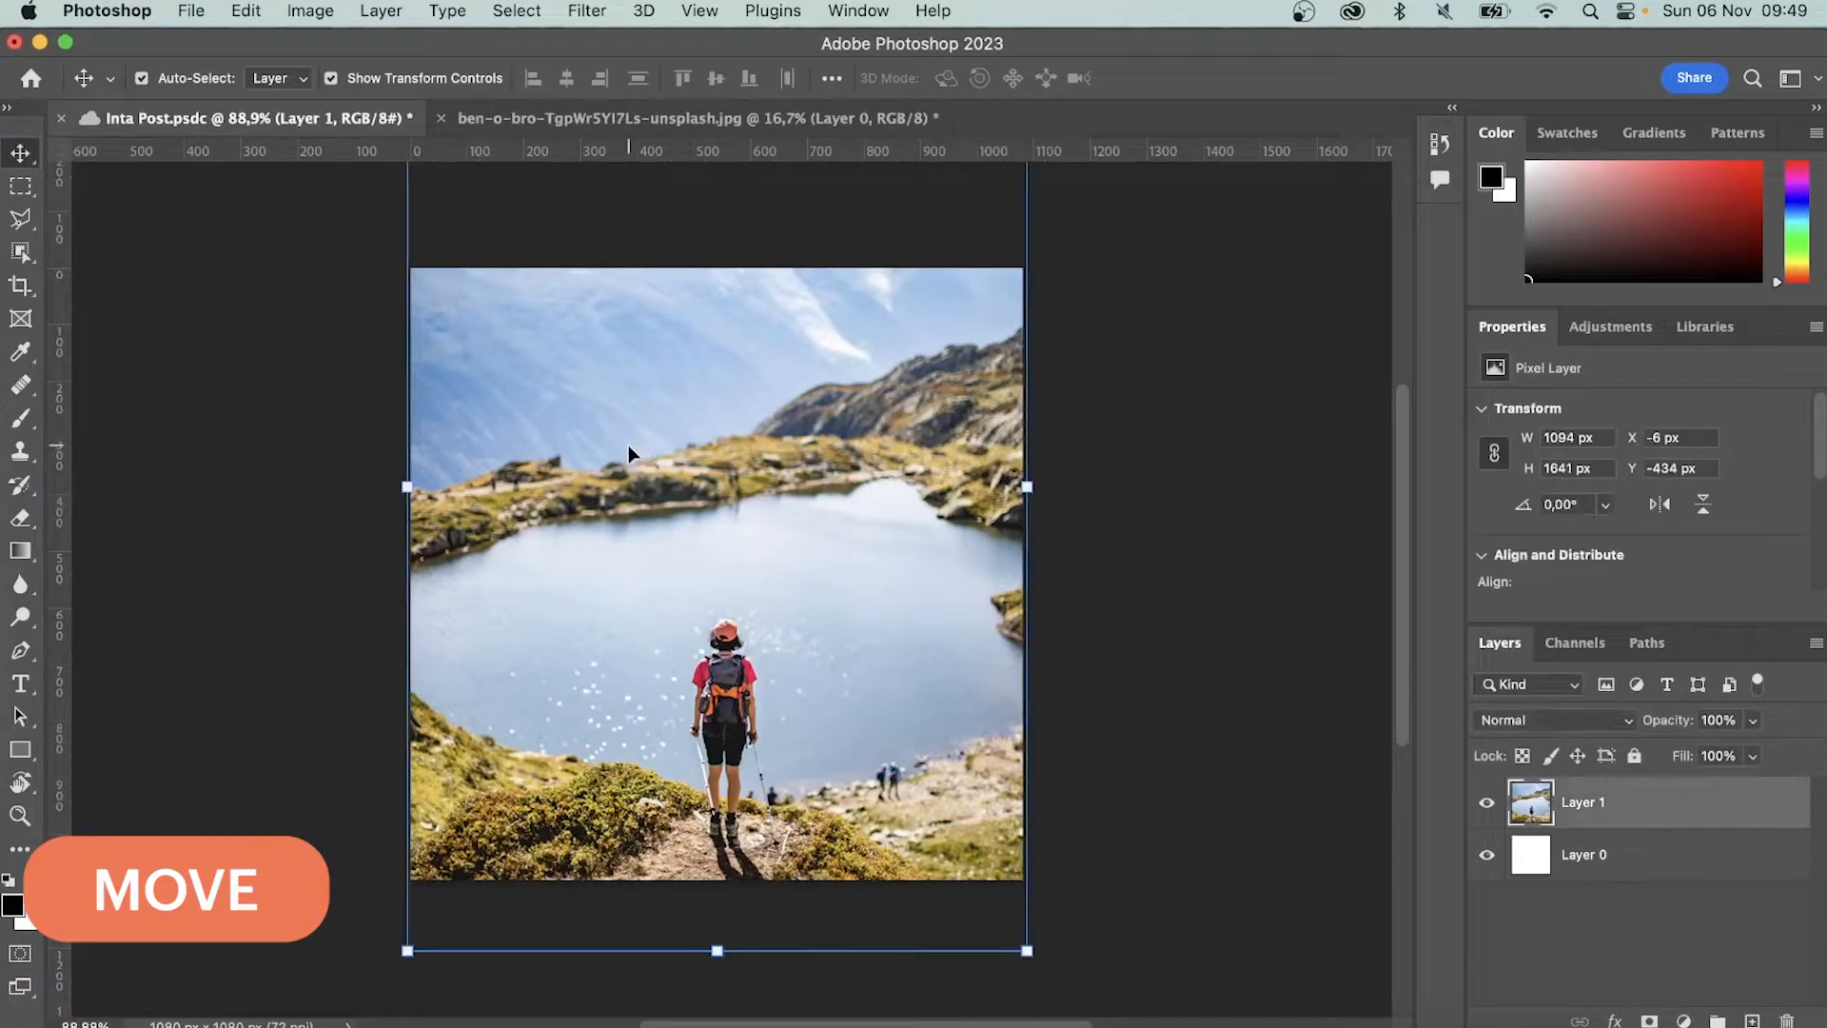
{"action": "left_click_drag", "start_coordinate": [628, 443], "coordinate": [624, 311]}
{"action": "left_click_drag", "start_coordinate": [627, 536], "coordinate": [614, 642]}
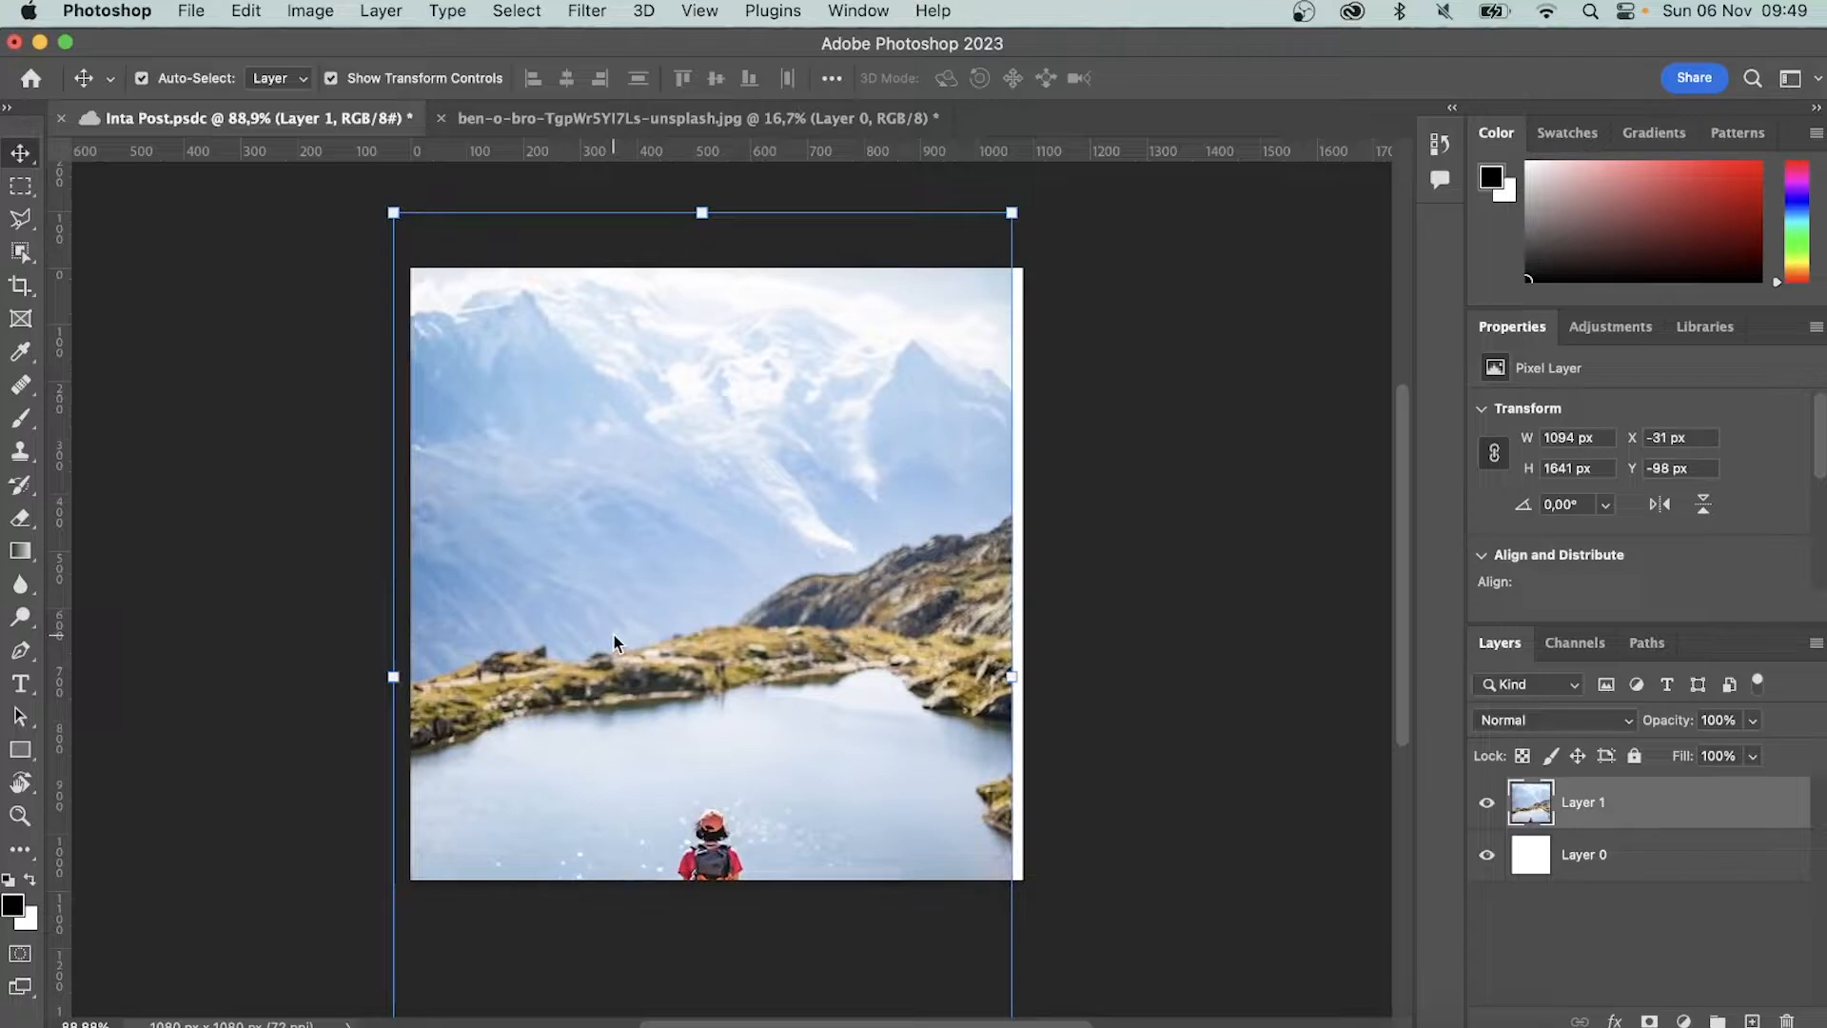
{"action": "key", "text": "super+z"}
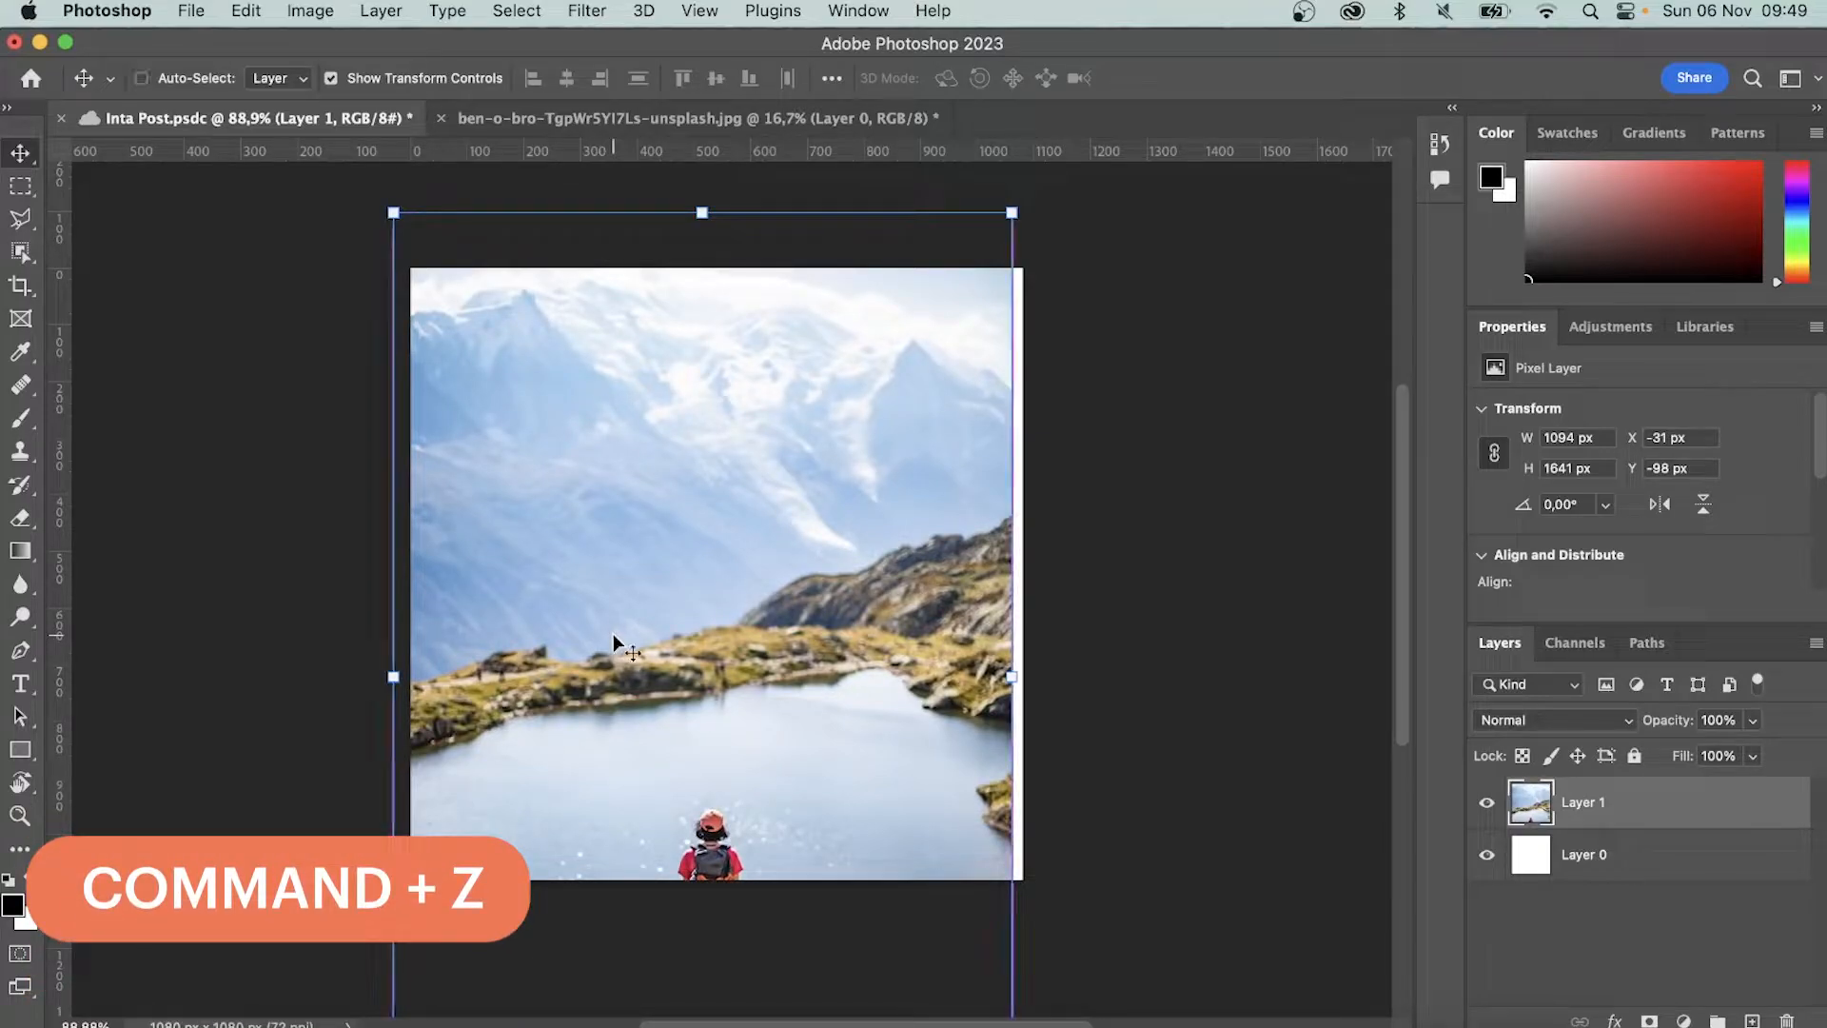
{"action": "key", "text": "super+z"}
{"action": "left_click", "coordinate": [1139, 738]}
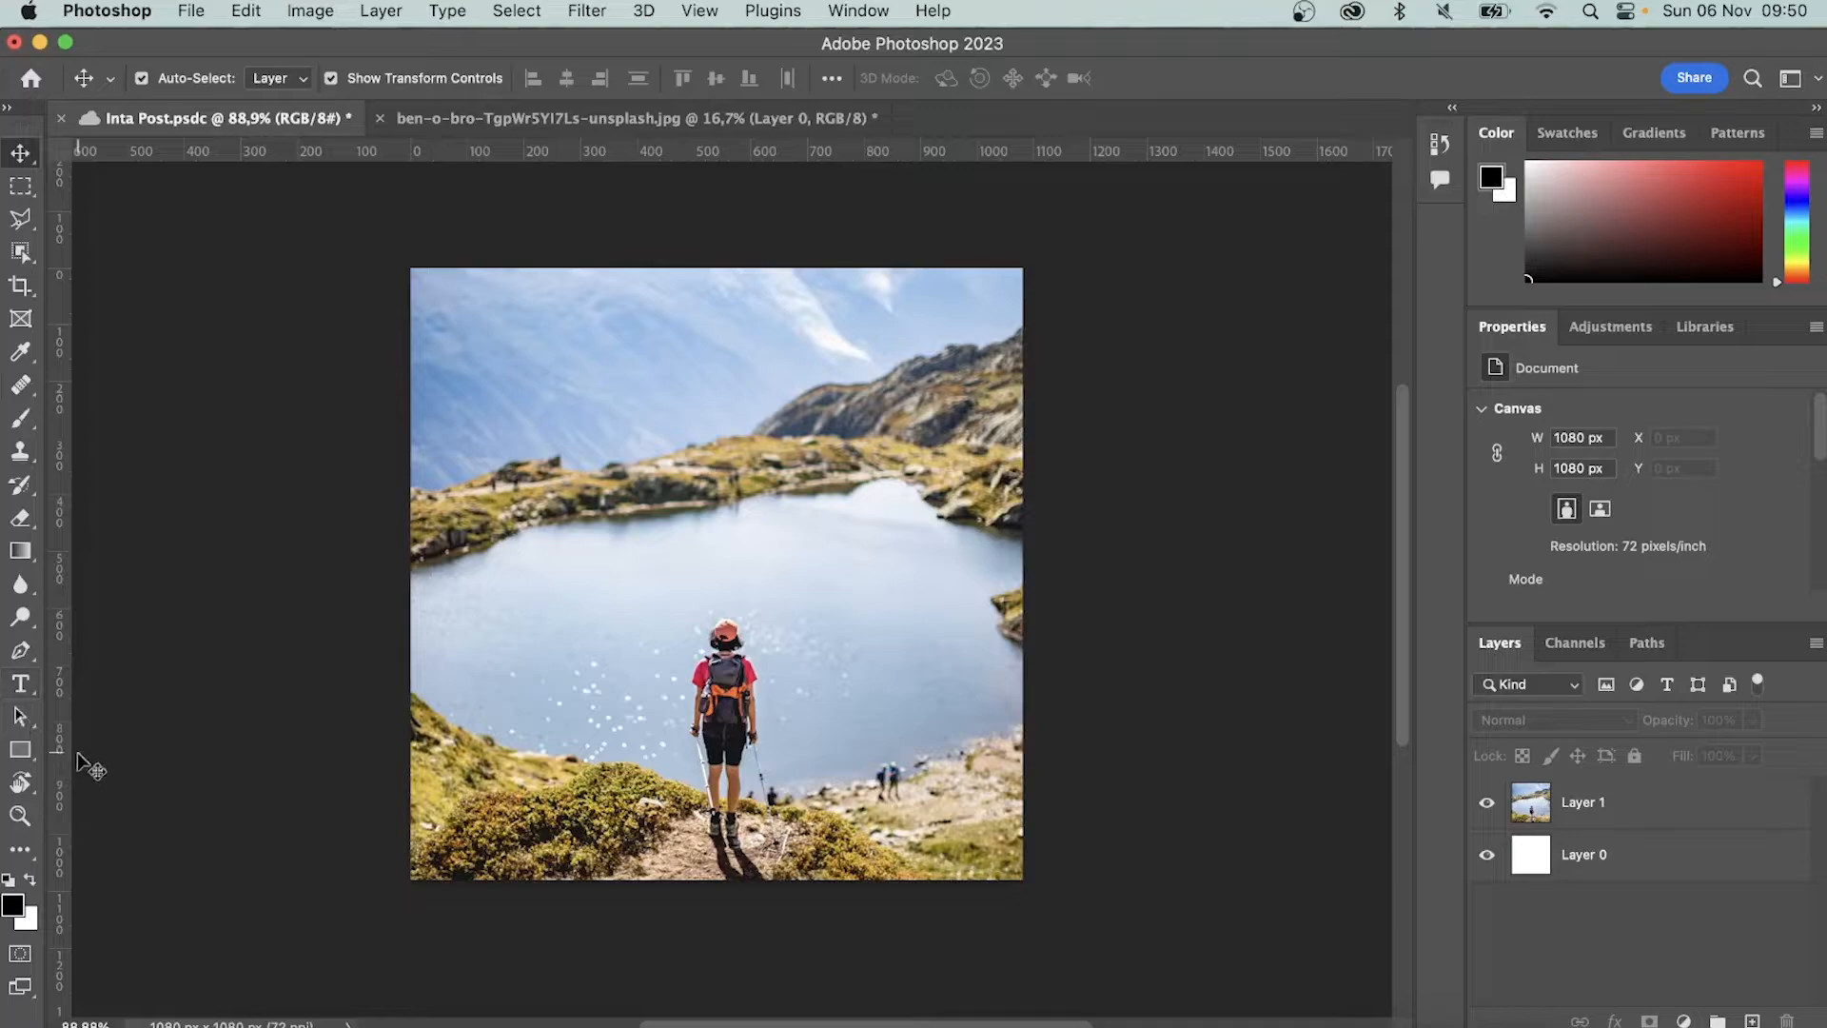
{"action": "left_click", "coordinate": [23, 752]}
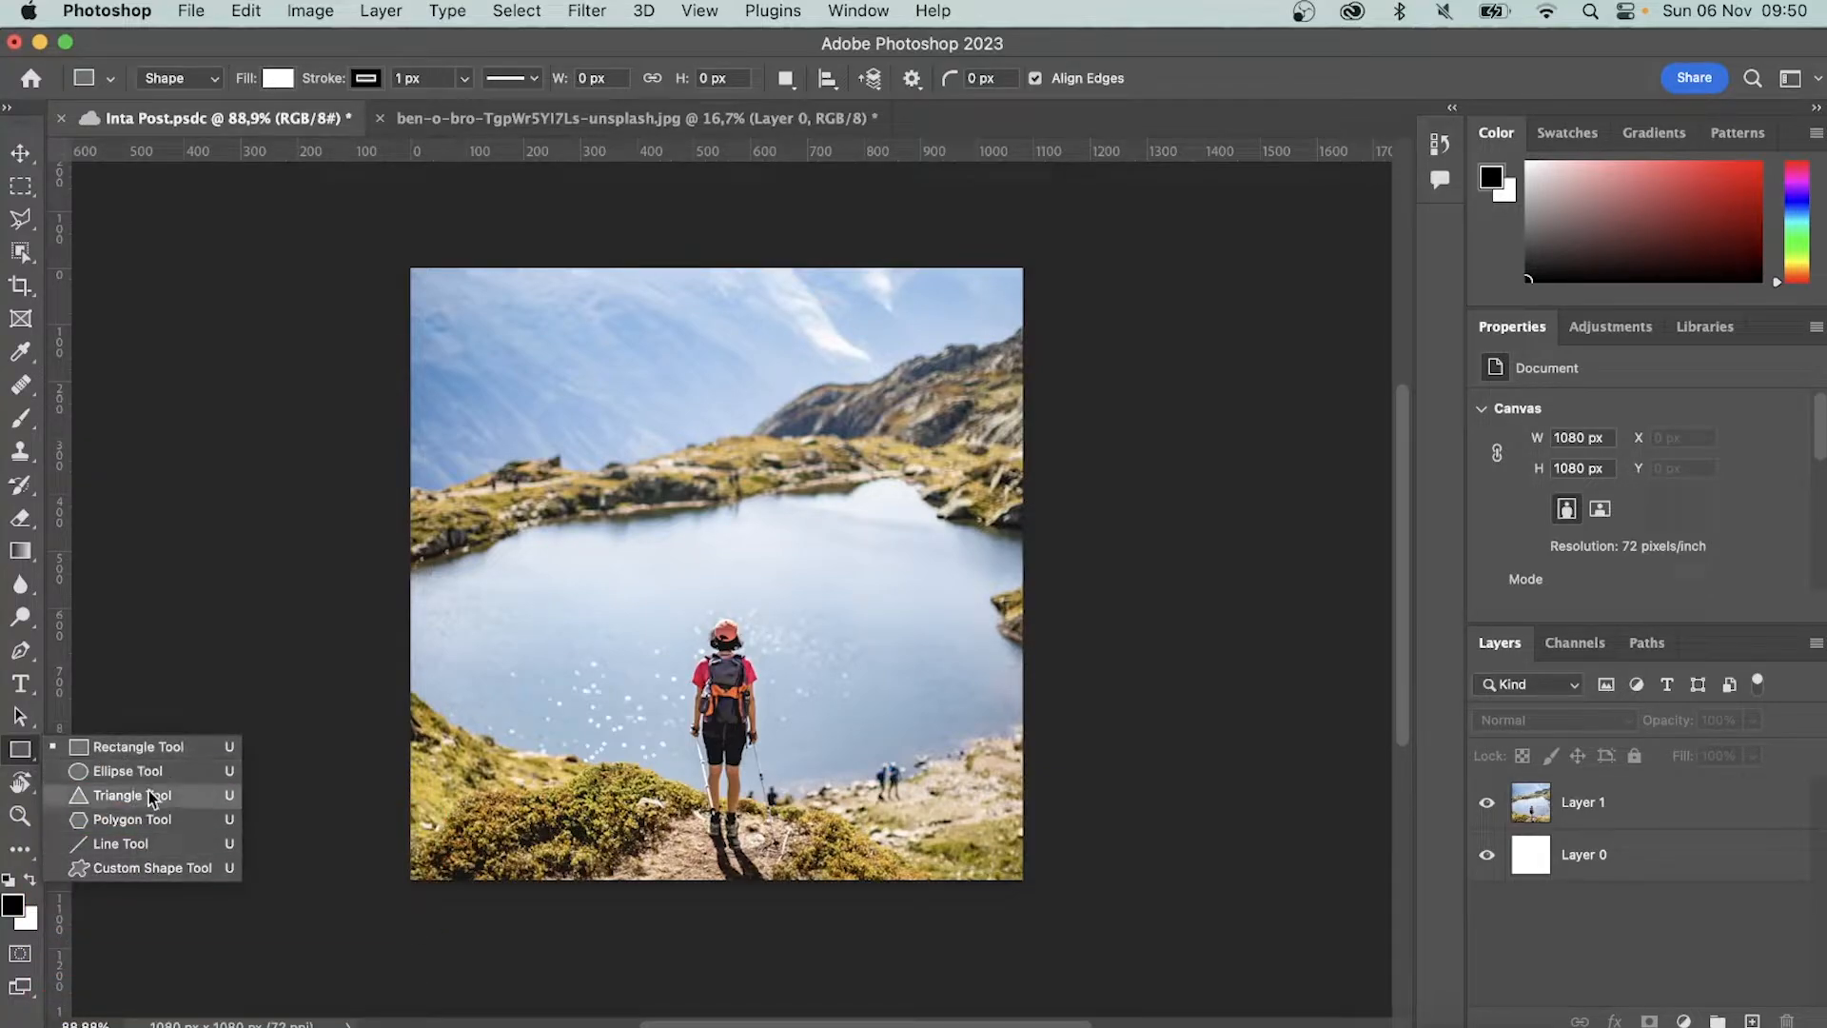
{"action": "left_click", "coordinate": [150, 640]}
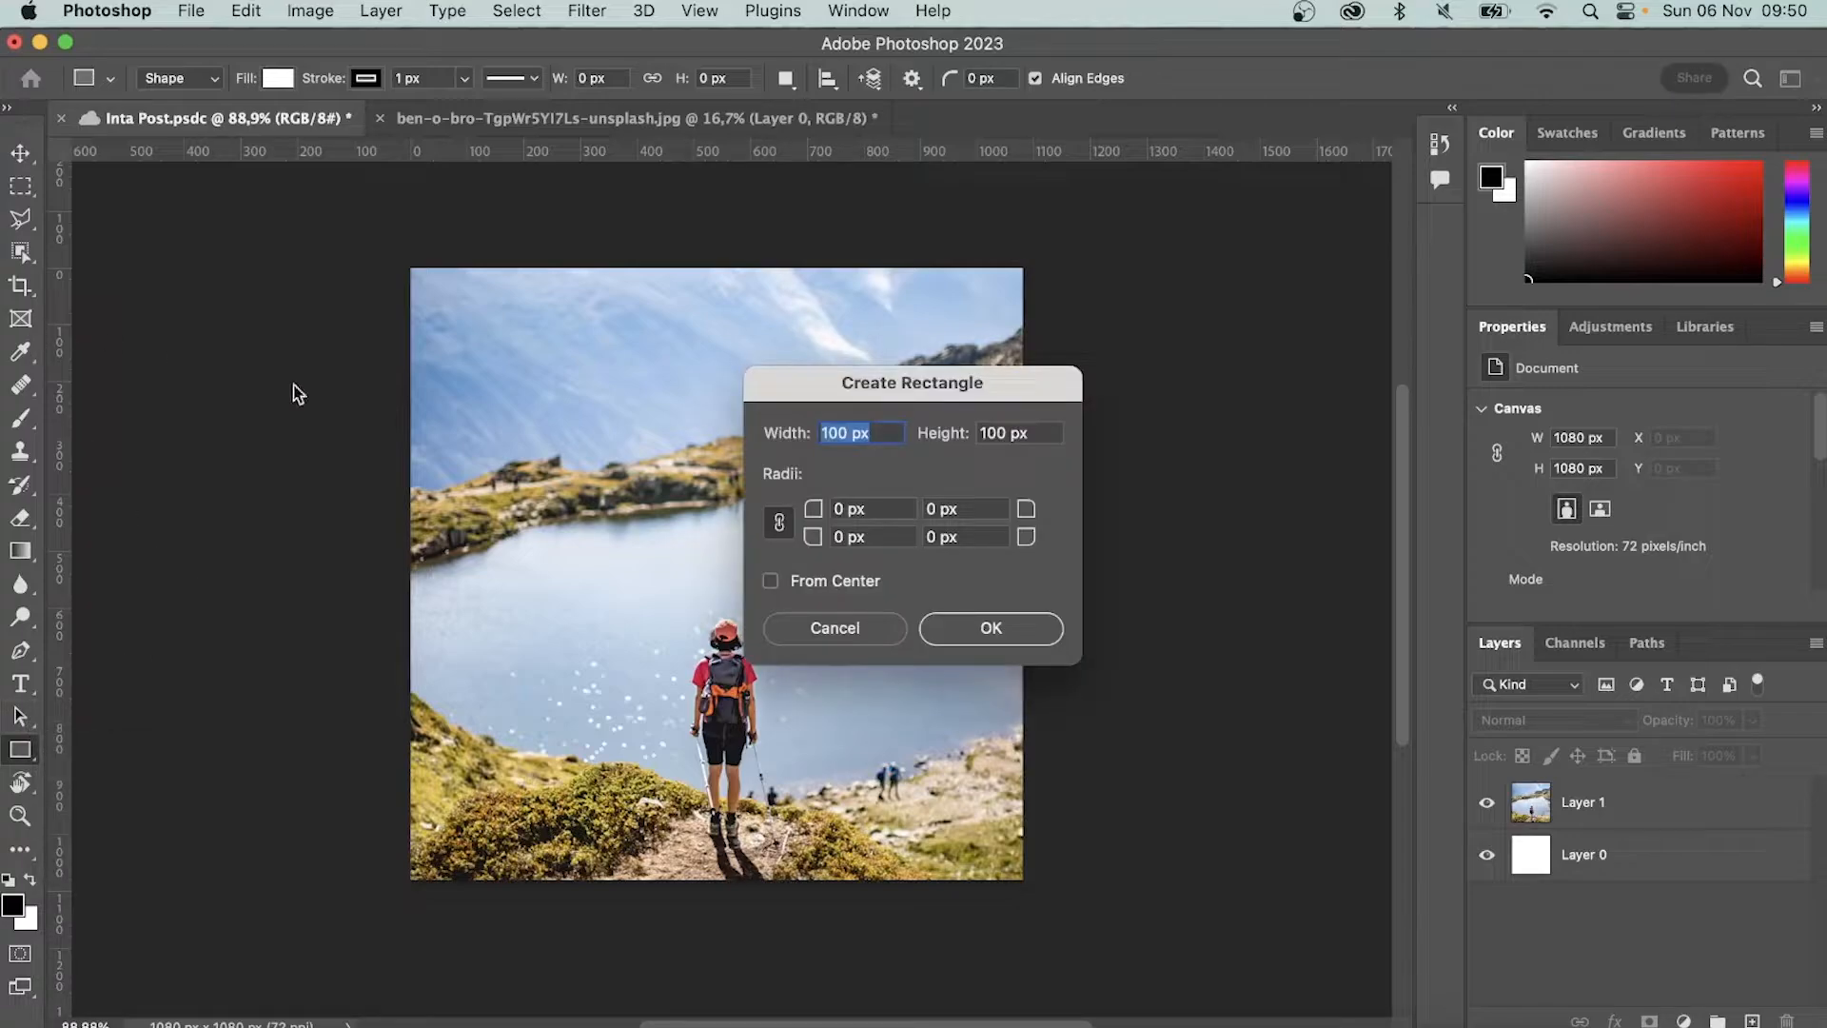
{"action": "left_click", "coordinate": [828, 624]}
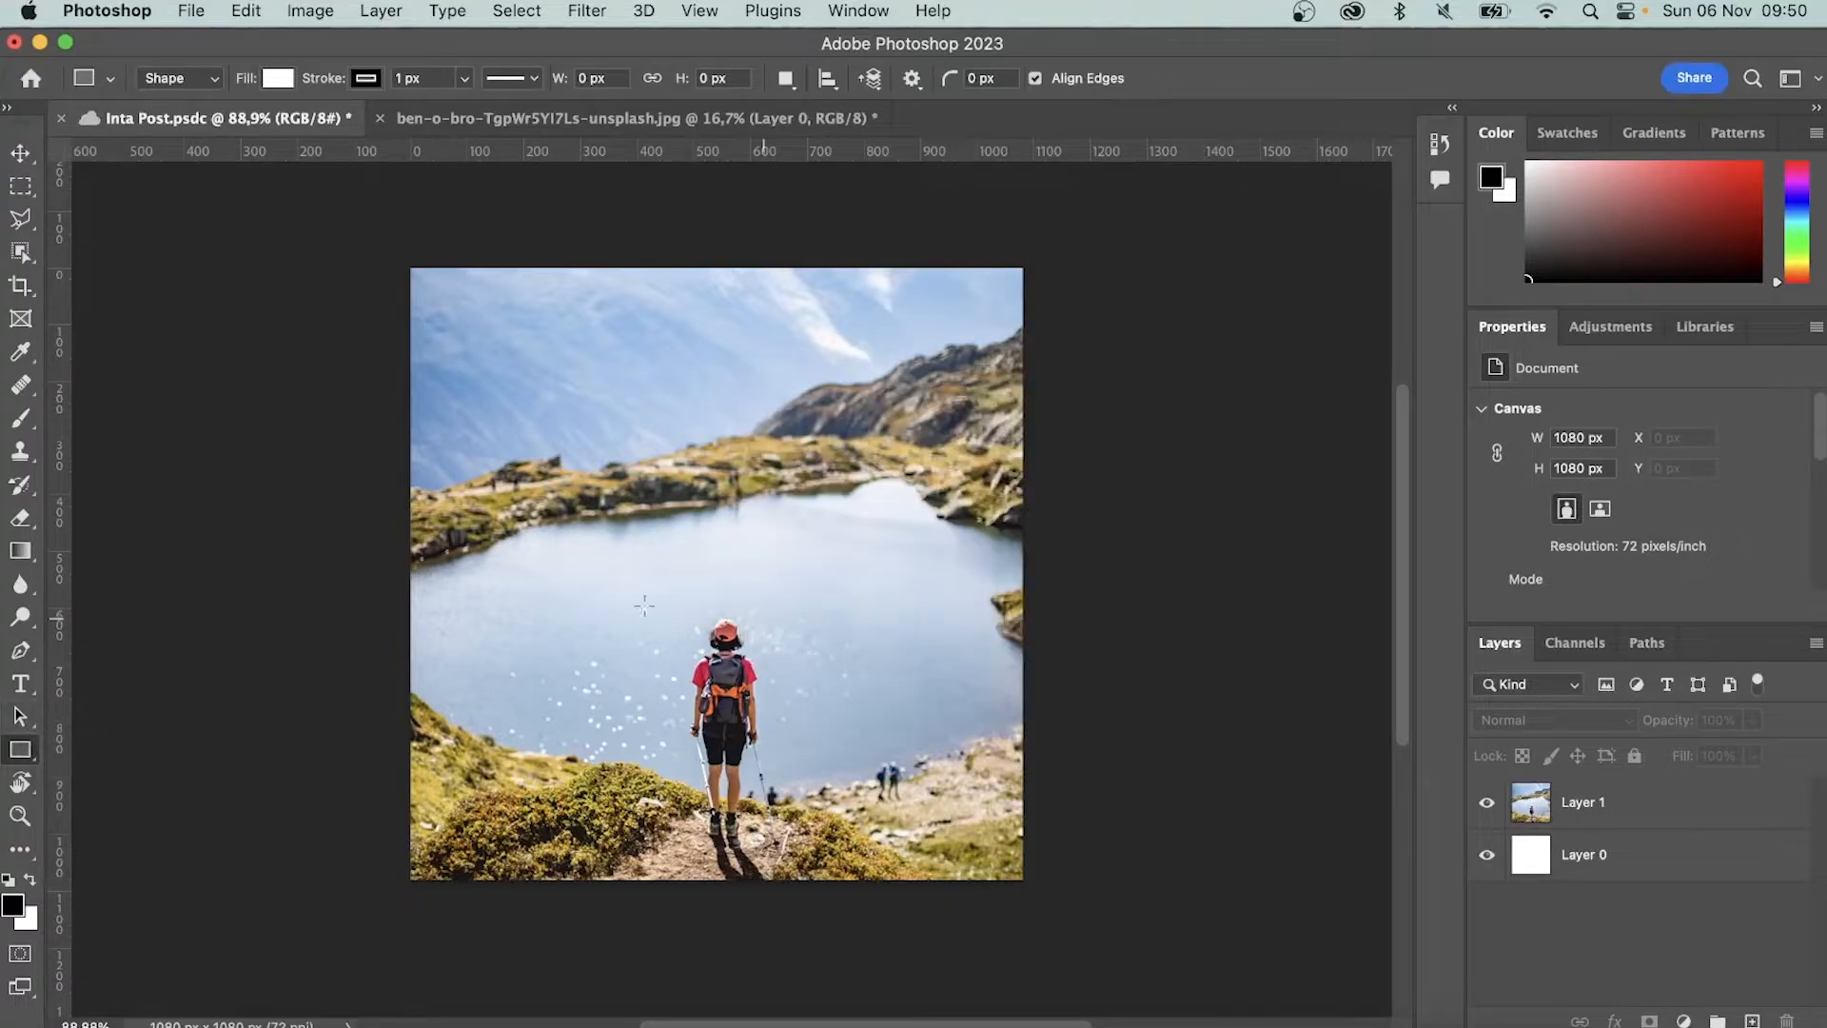
{"action": "right_click", "coordinate": [29, 250]}
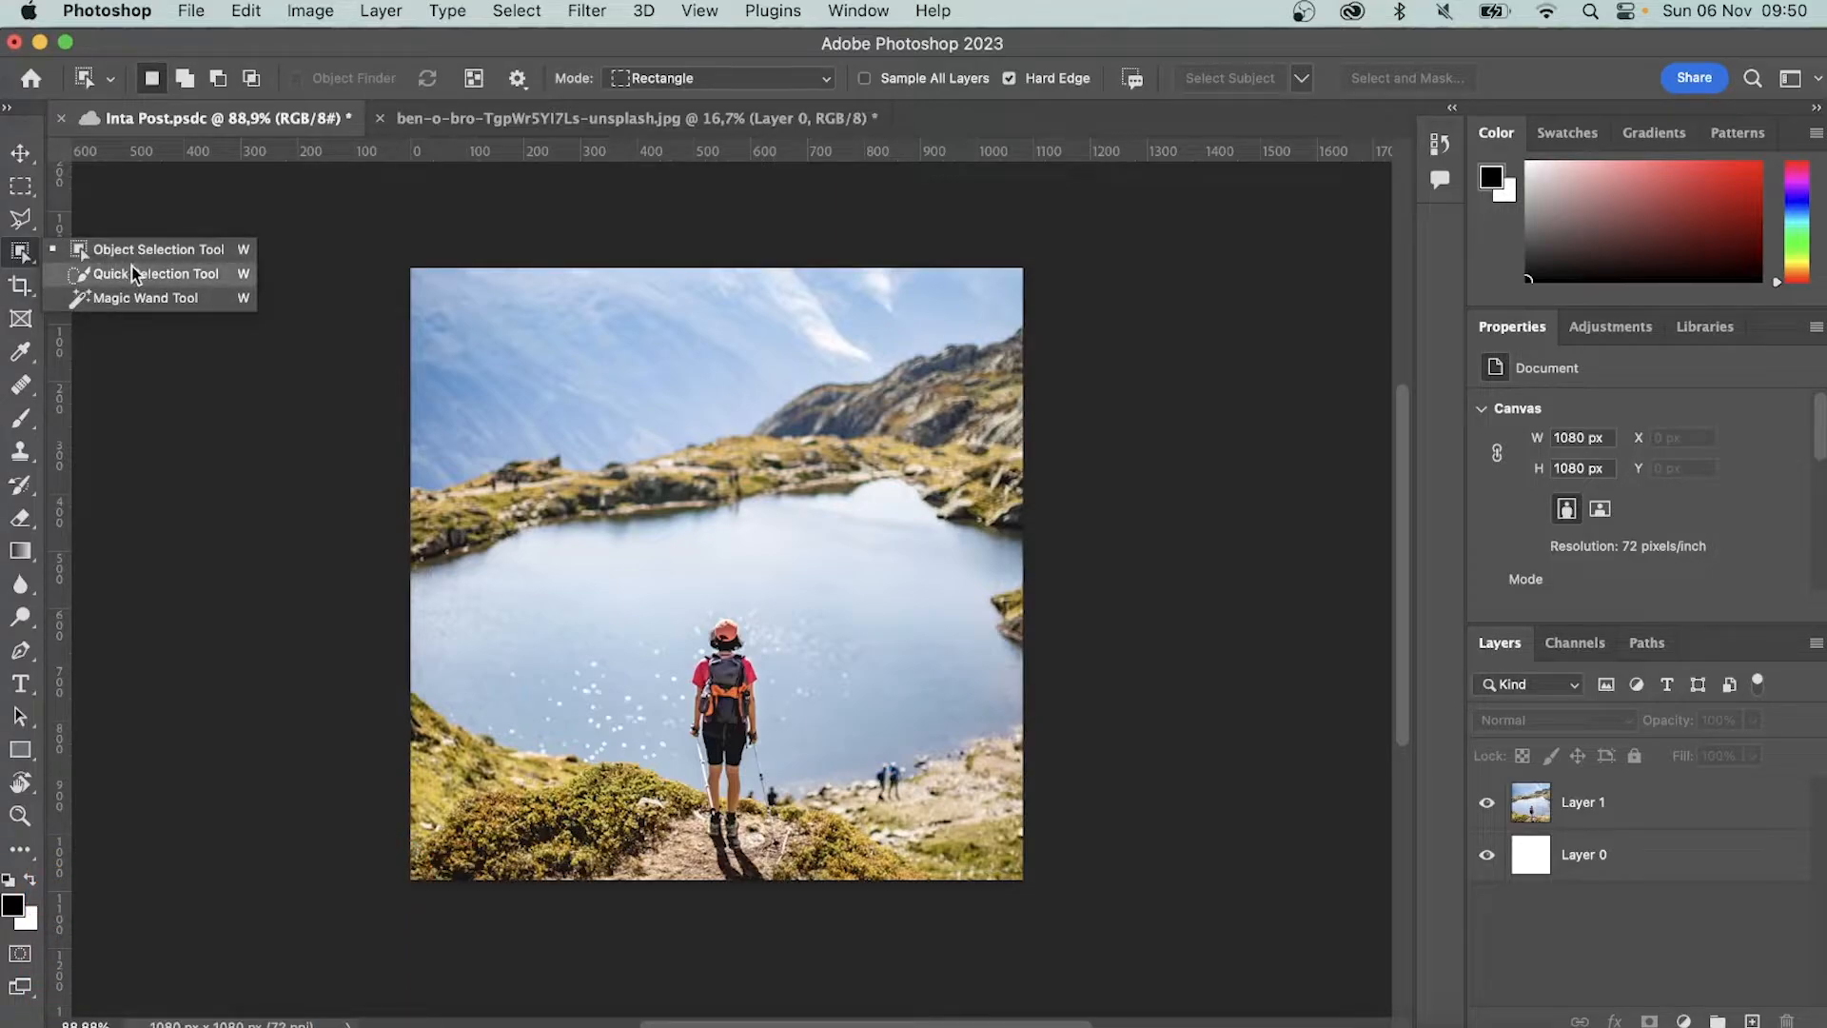
{"action": "left_click", "coordinate": [20, 152]}
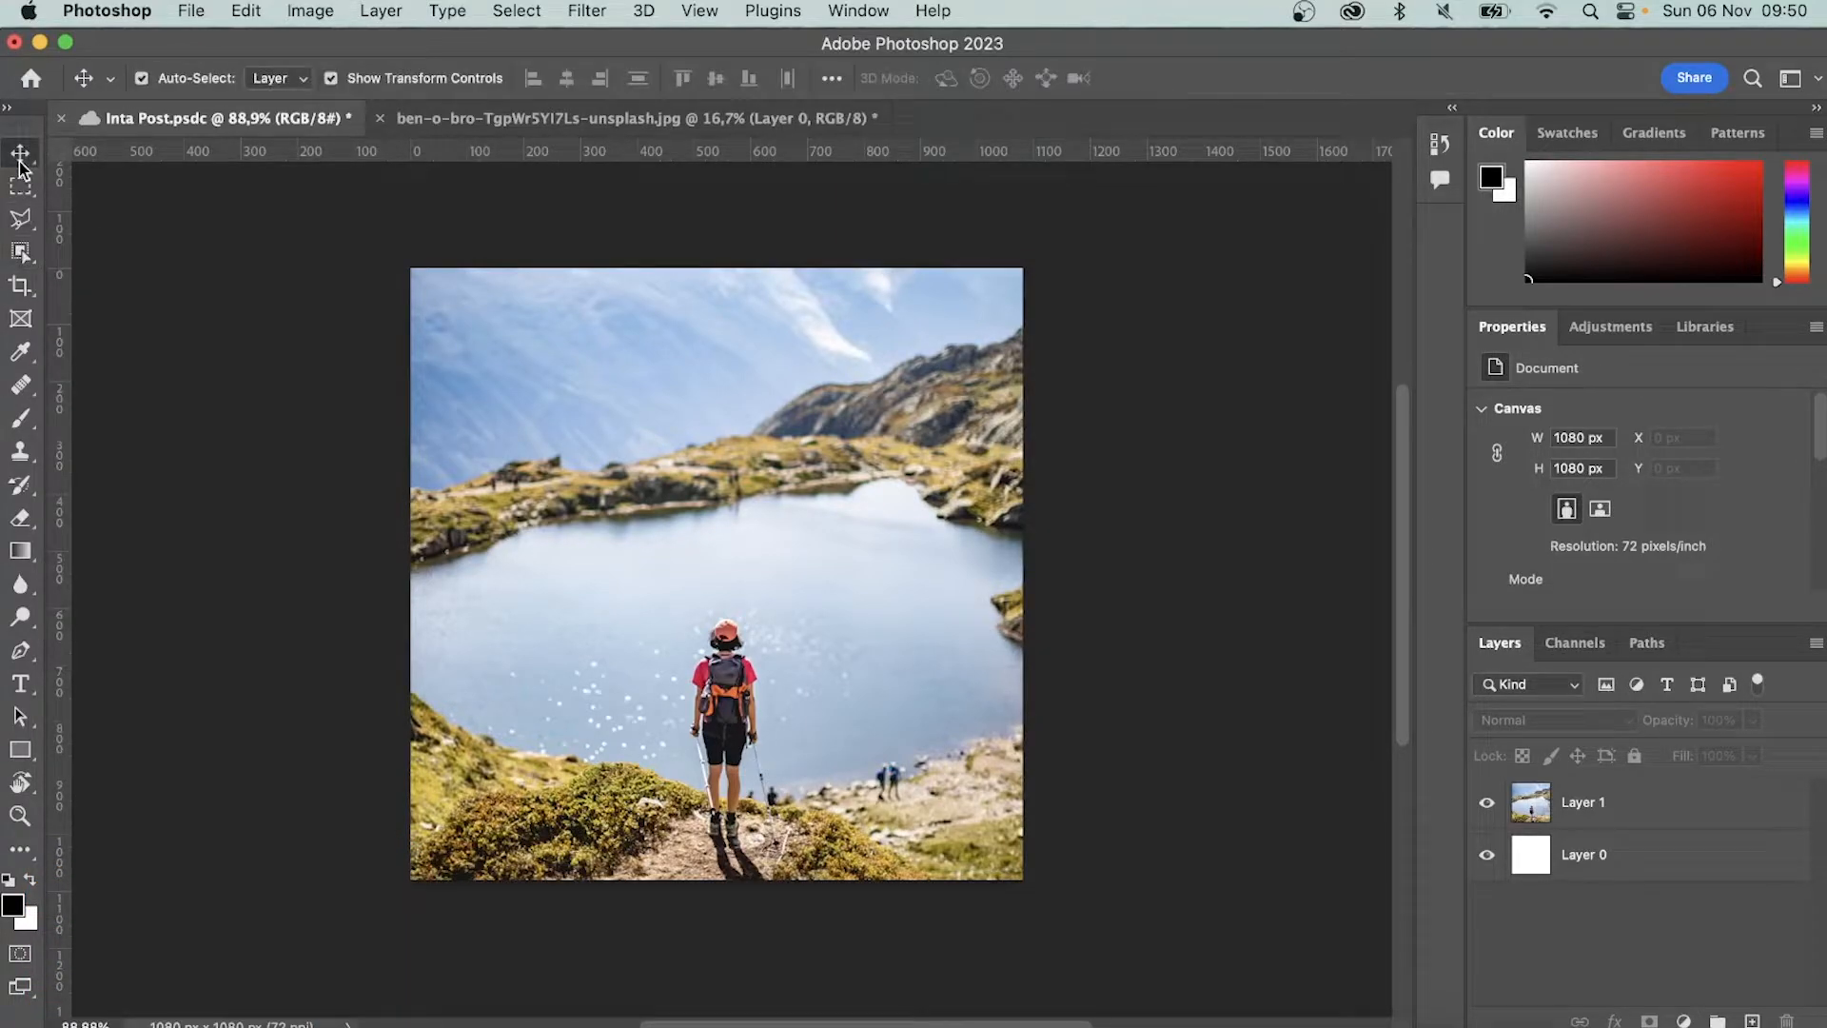
{"action": "left_click", "coordinate": [671, 579]}
{"action": "left_click", "coordinate": [310, 629]}
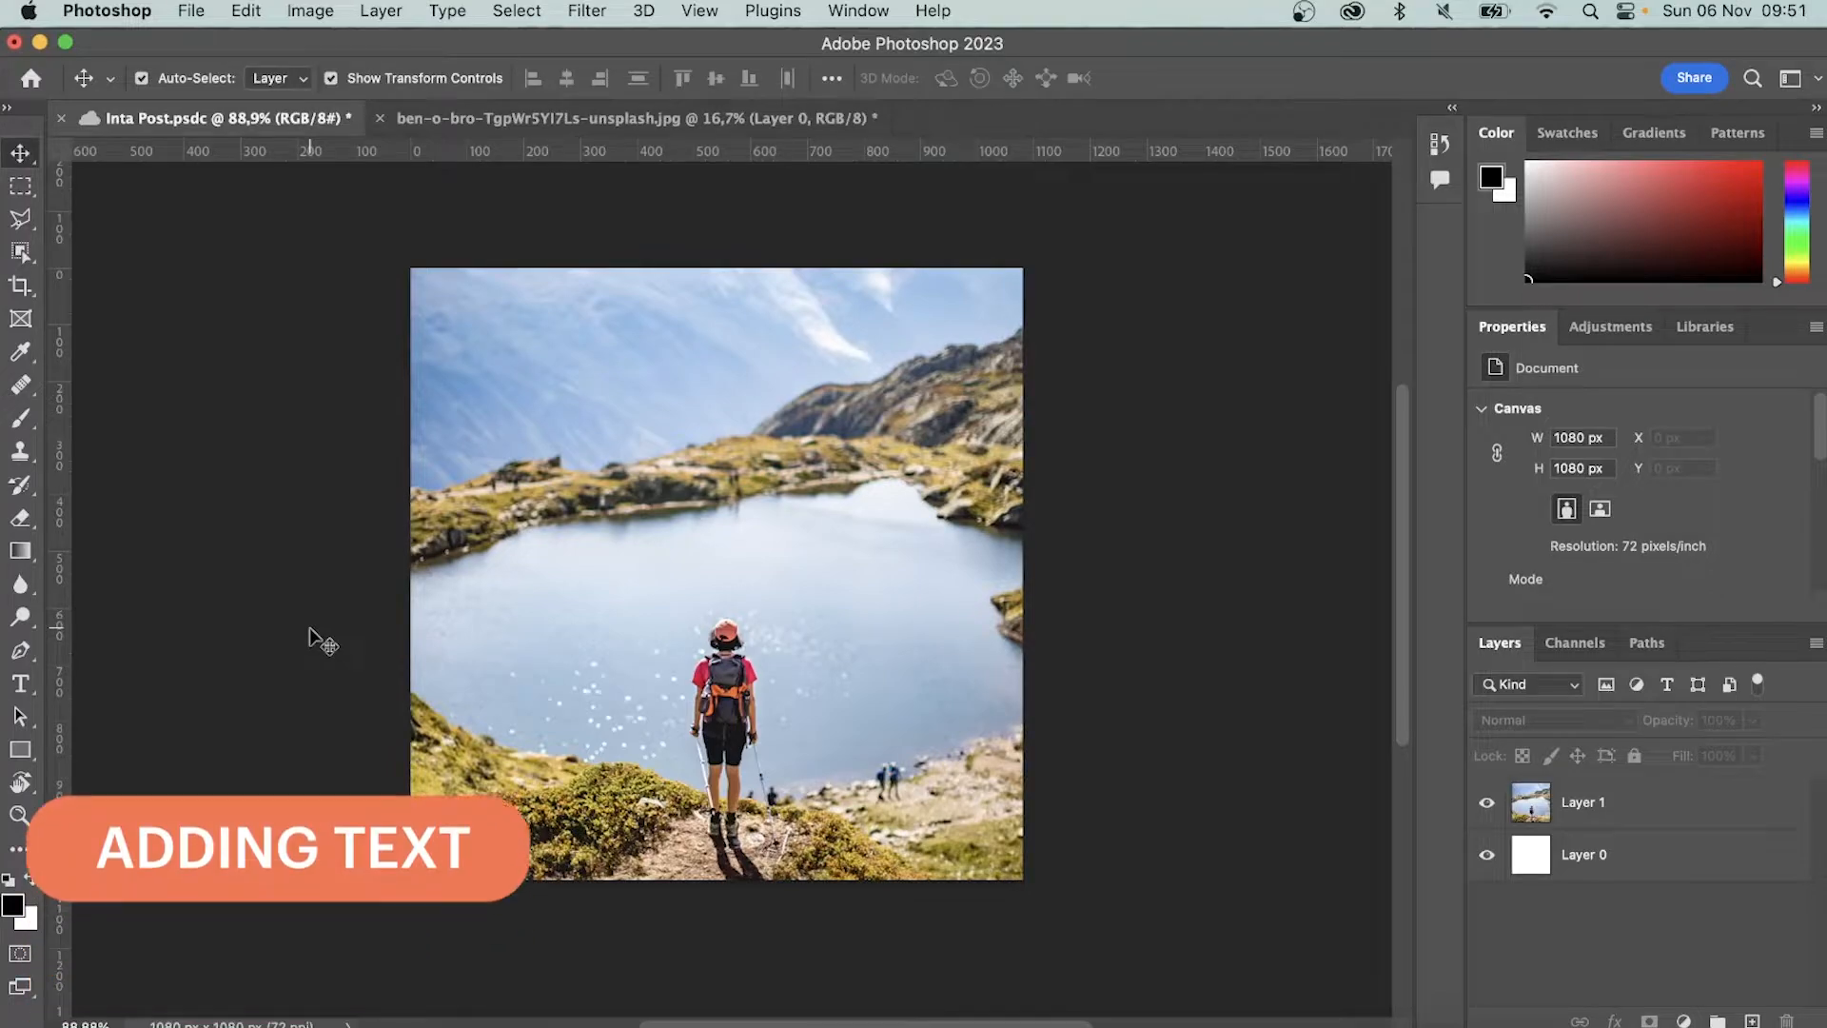
Add the white title text "Top 10 Hiking Spots" over the sky and commit it
{"action": "left_click", "coordinate": [20, 683]}
{"action": "left_click", "coordinate": [111, 677]}
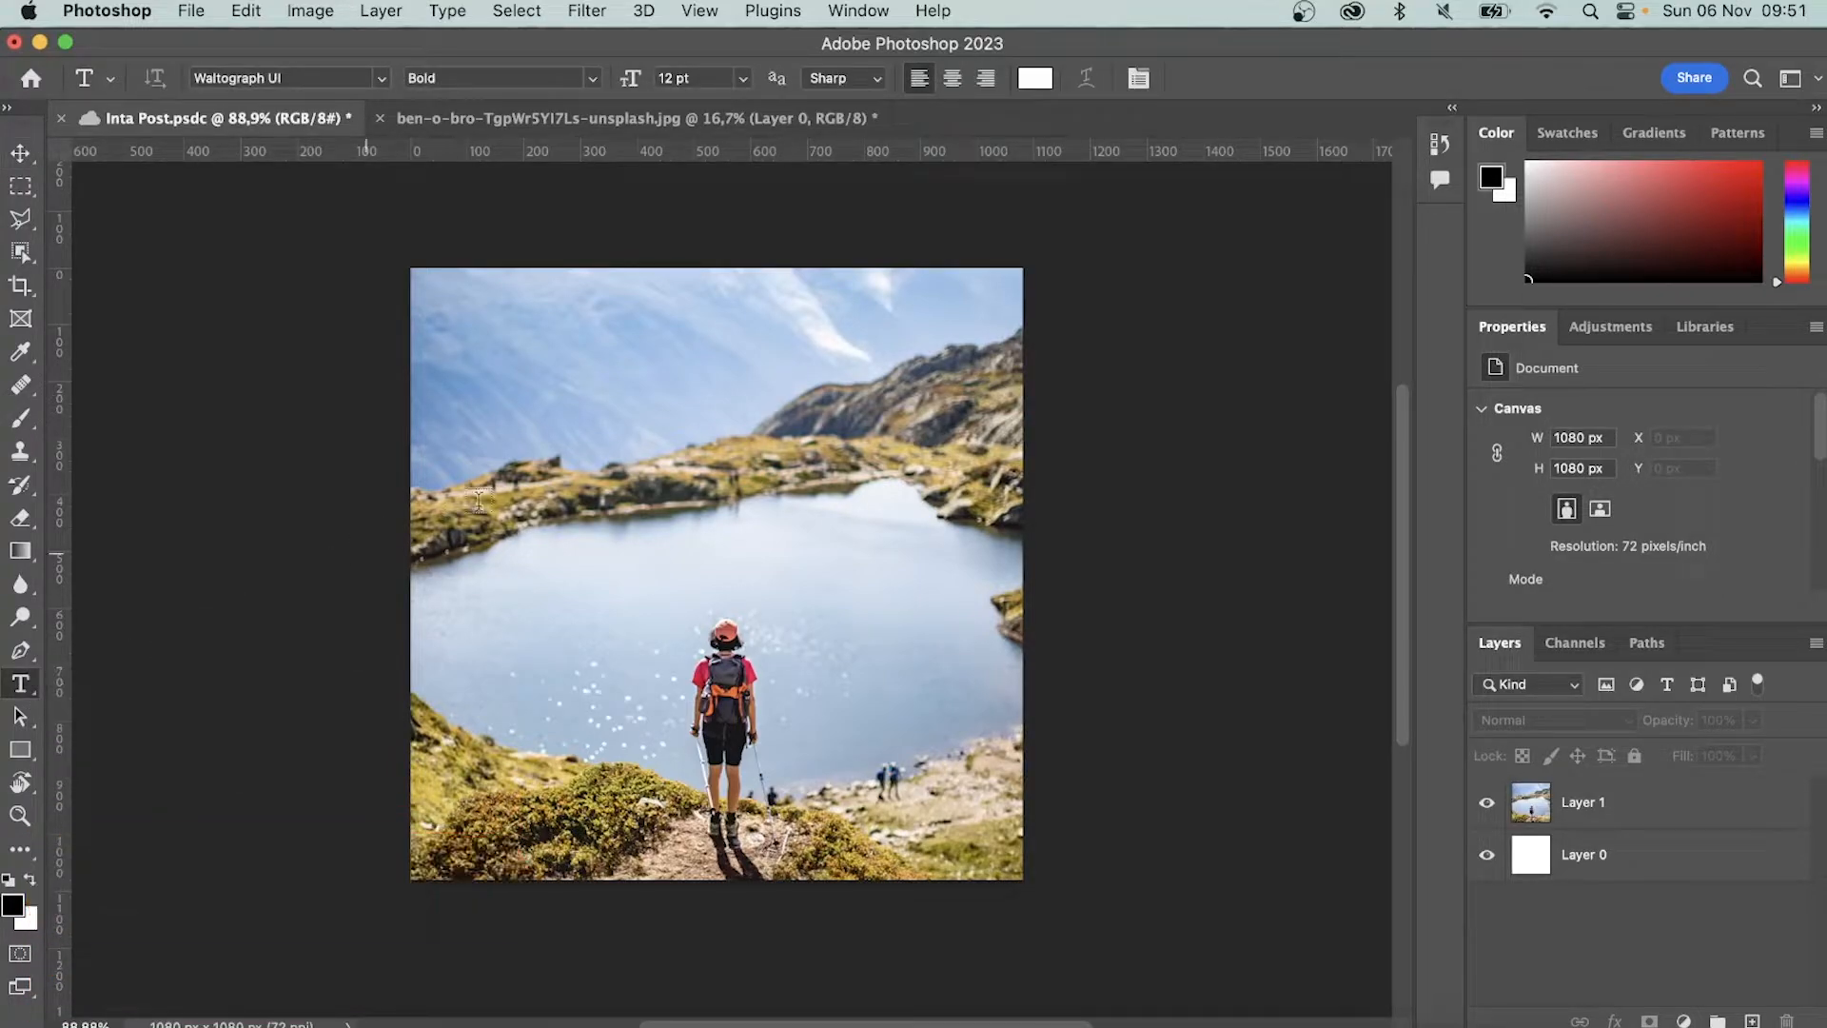
{"action": "left_click", "coordinate": [530, 428]}
{"action": "type", "text": "TOP 10 HIKING SPOTS"}
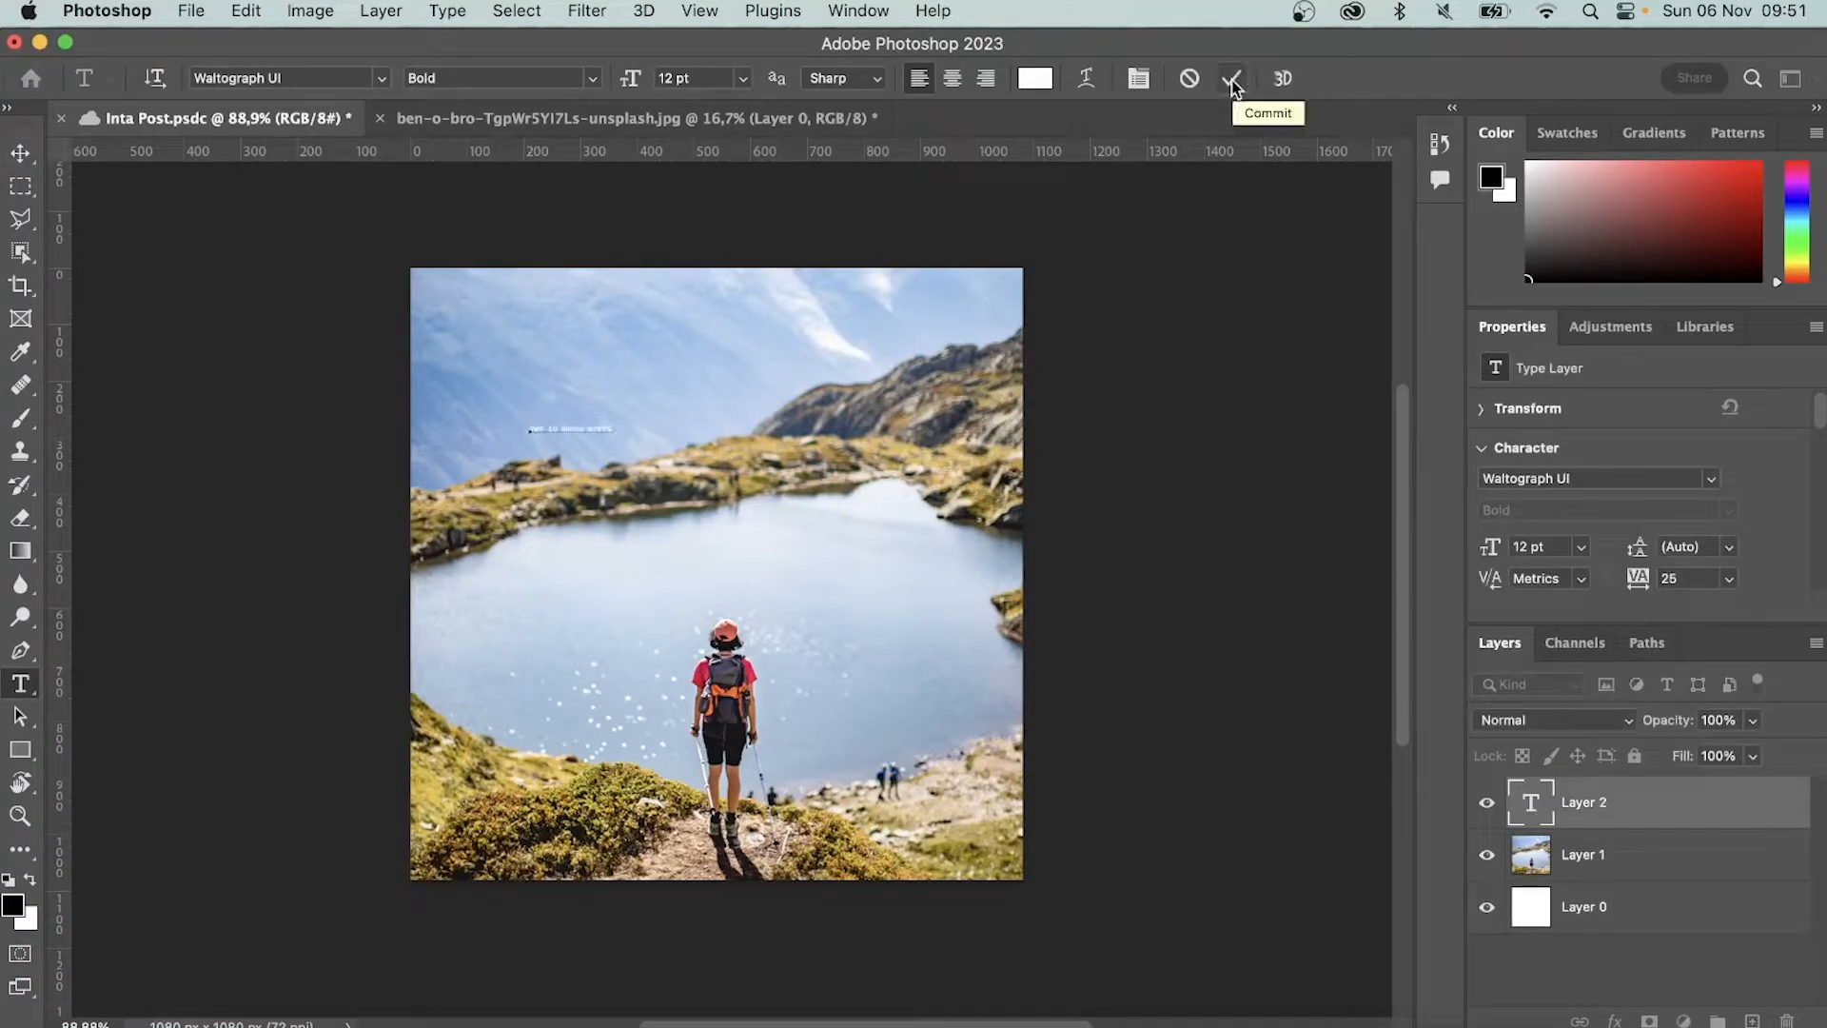
{"action": "left_click", "coordinate": [1232, 79]}
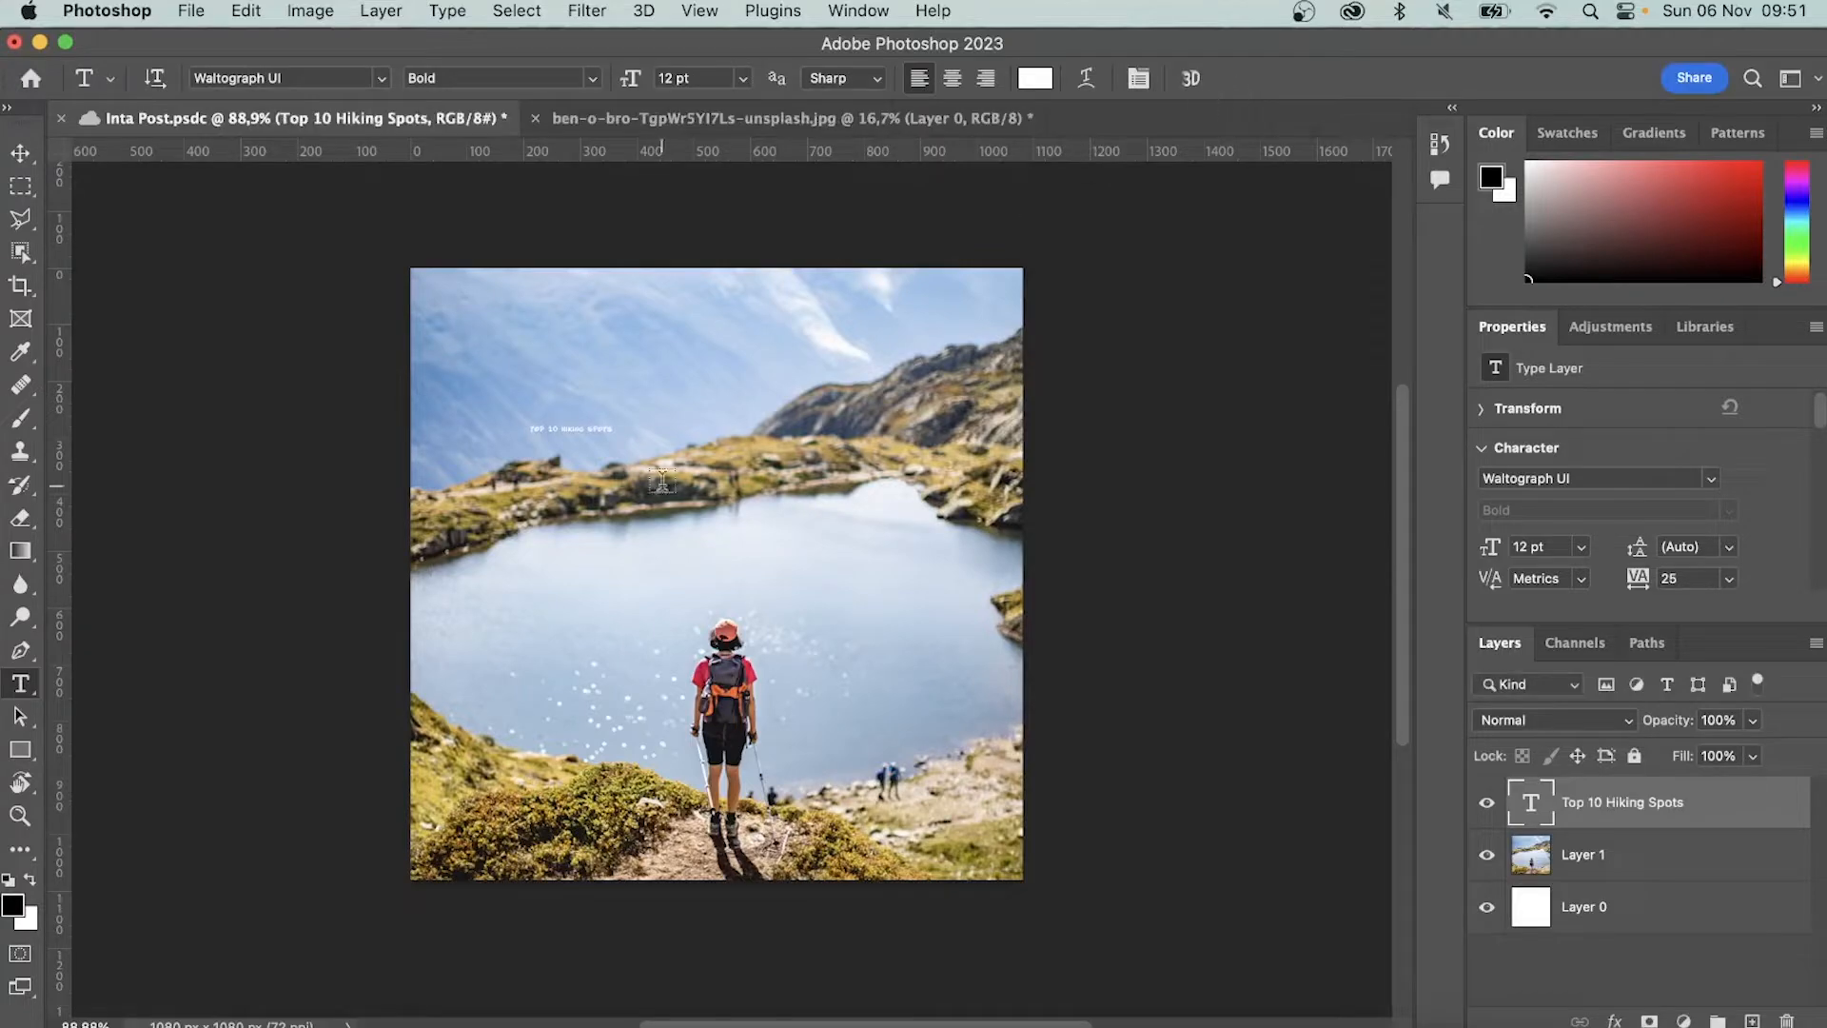
Scale the title proportionally to about 633% and place it across the sky near the canvas's upper edge, applying the transform
{"action": "key", "text": "v"}
{"action": "left_click_drag", "start_coordinate": [617, 426], "coordinate": [1052, 307]}
{"action": "left_click_drag", "start_coordinate": [804, 426], "coordinate": [737, 375]}
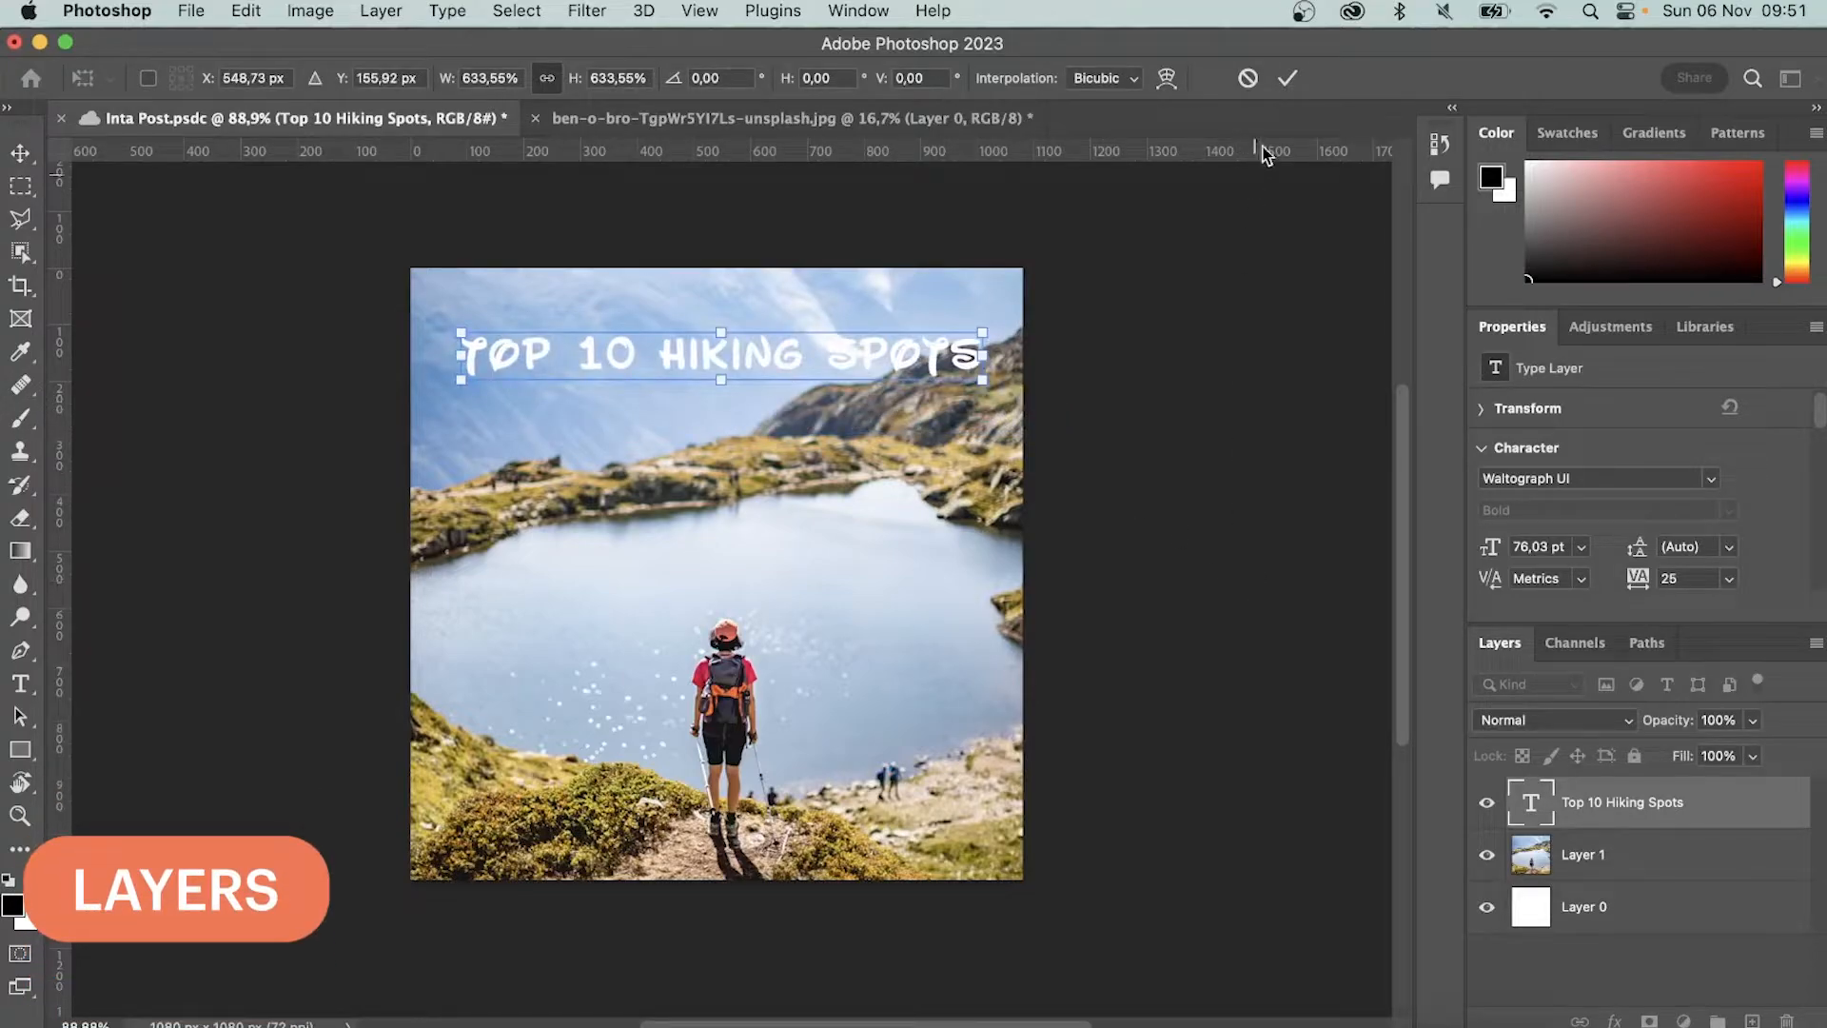
{"action": "left_click", "coordinate": [1285, 79]}
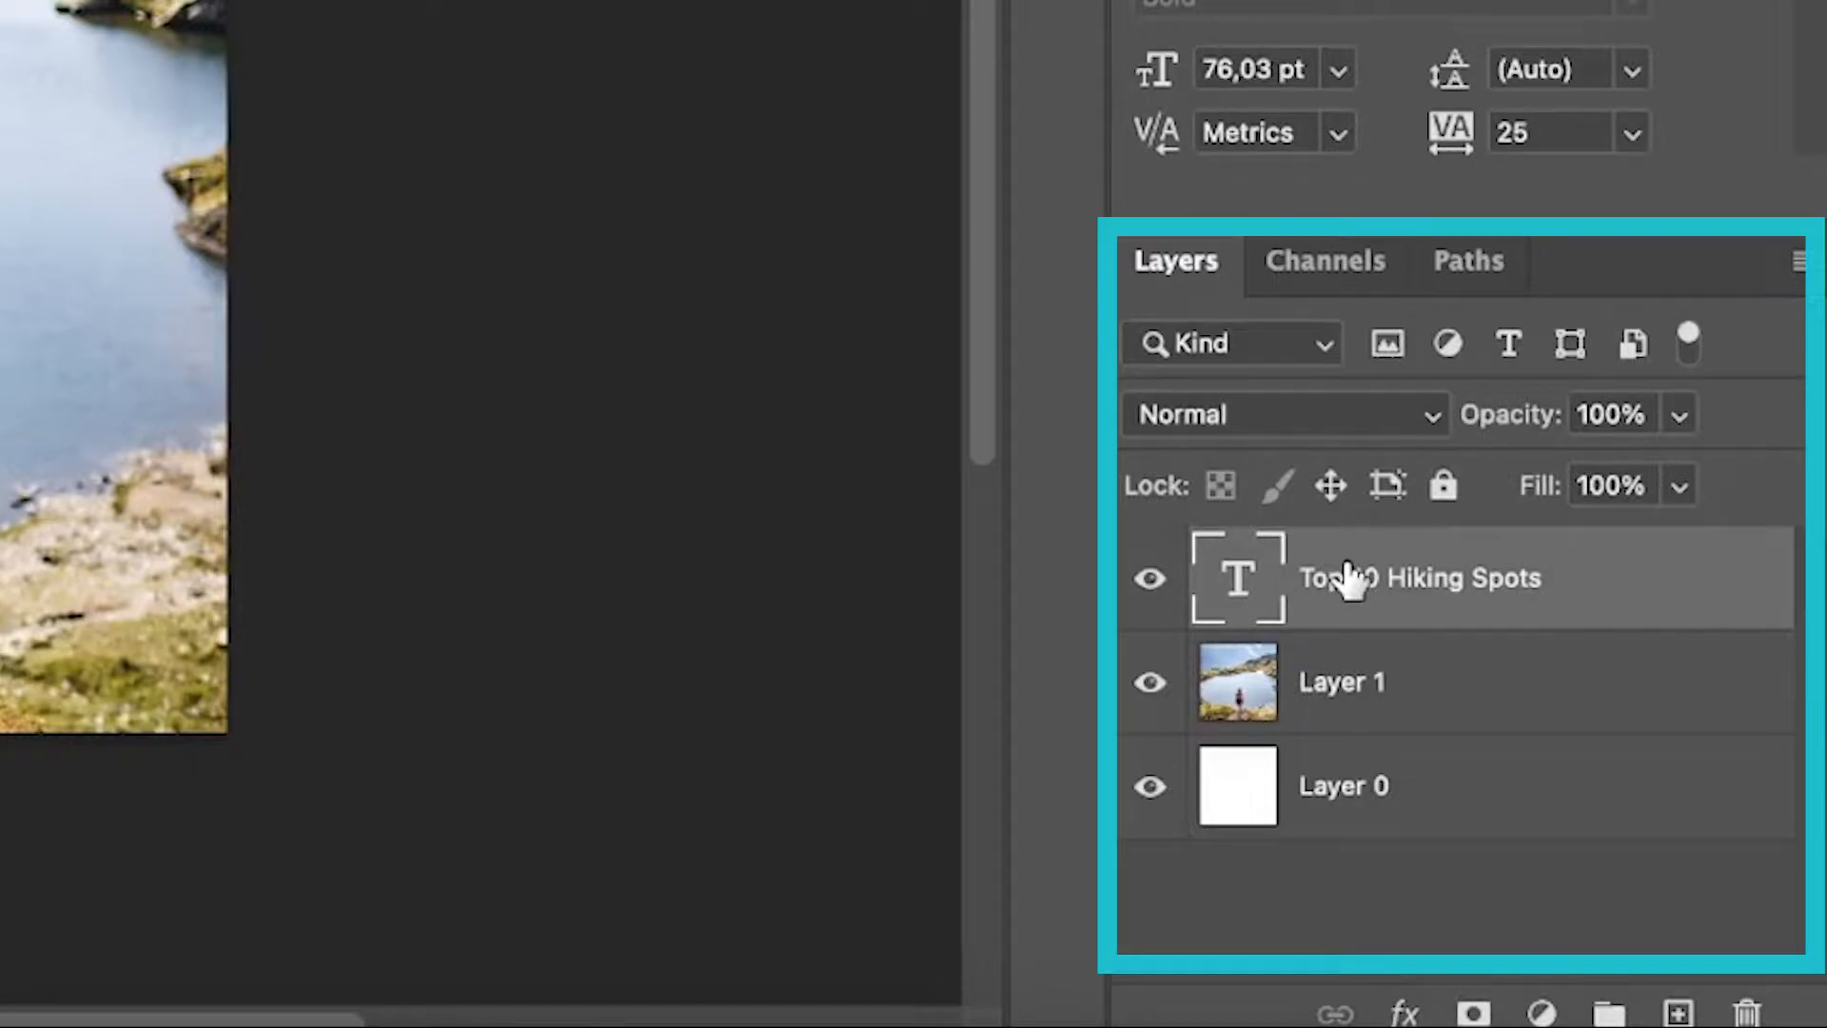
Move the title layer beneath the photo layer and bring it back above the photo
{"action": "left_click_drag", "start_coordinate": [1351, 581], "coordinate": [1346, 733]}
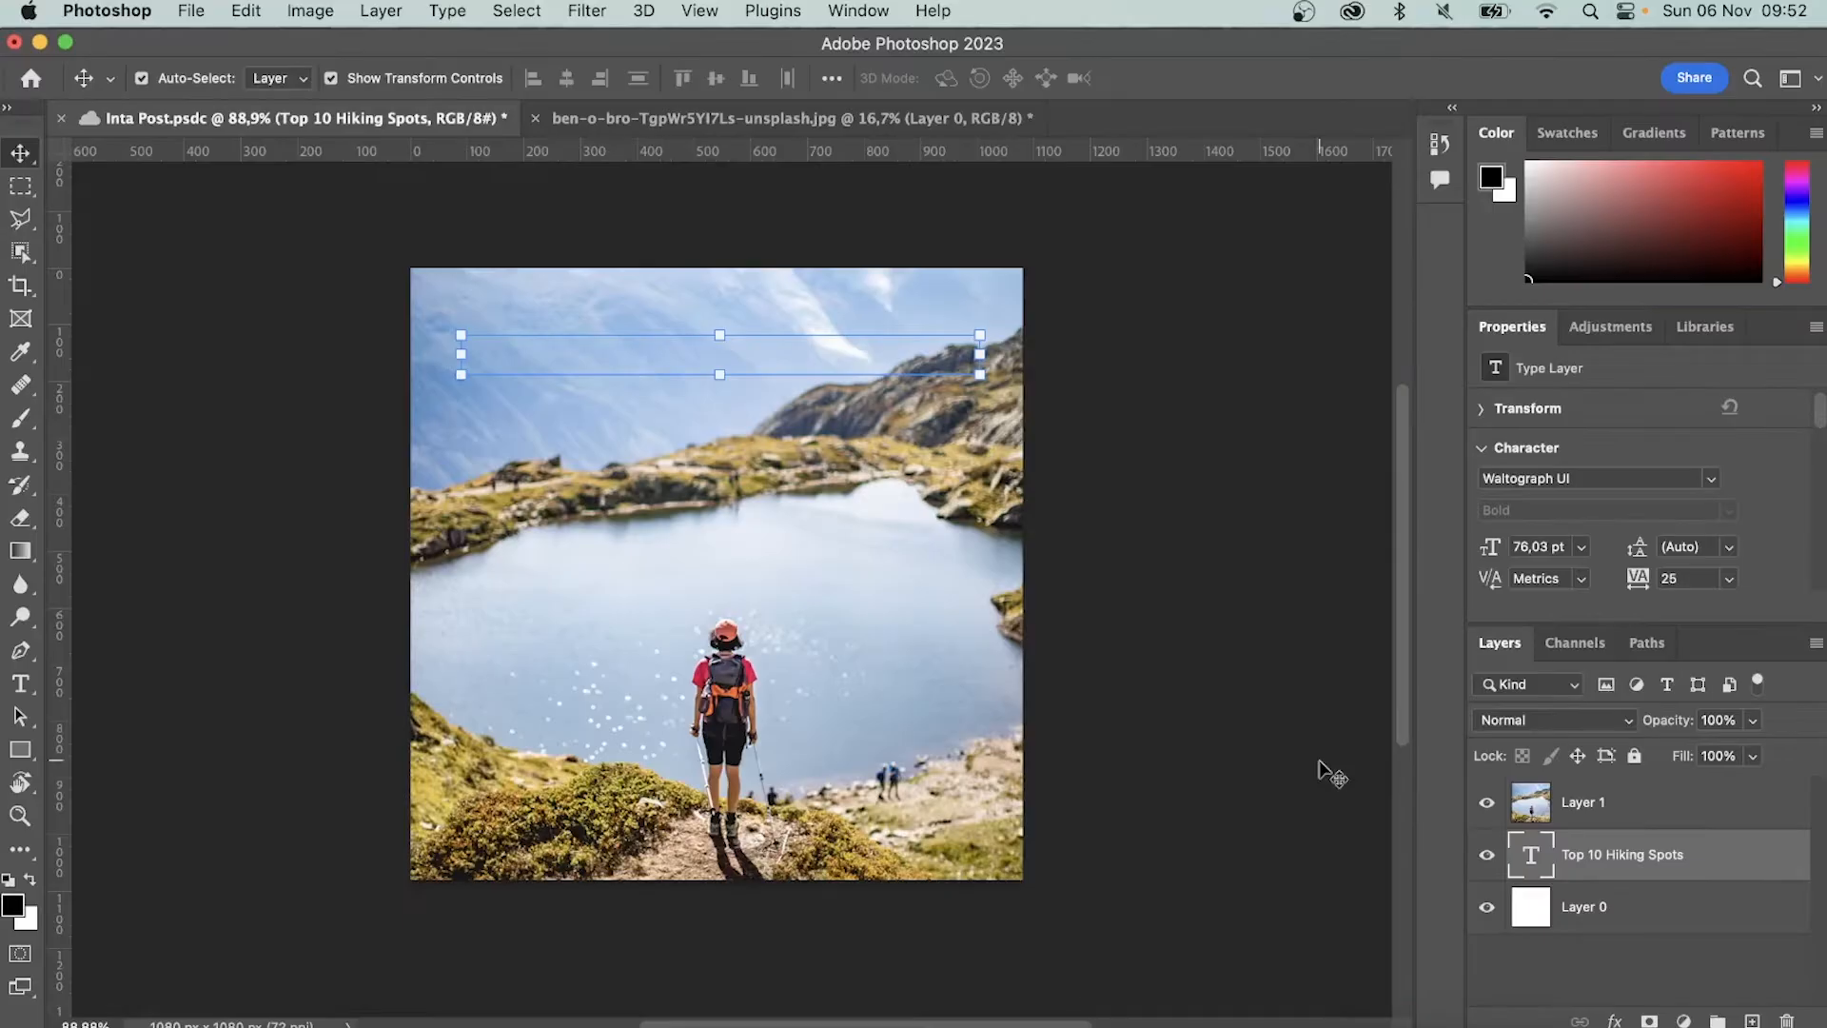
{"action": "left_click", "coordinate": [1330, 771]}
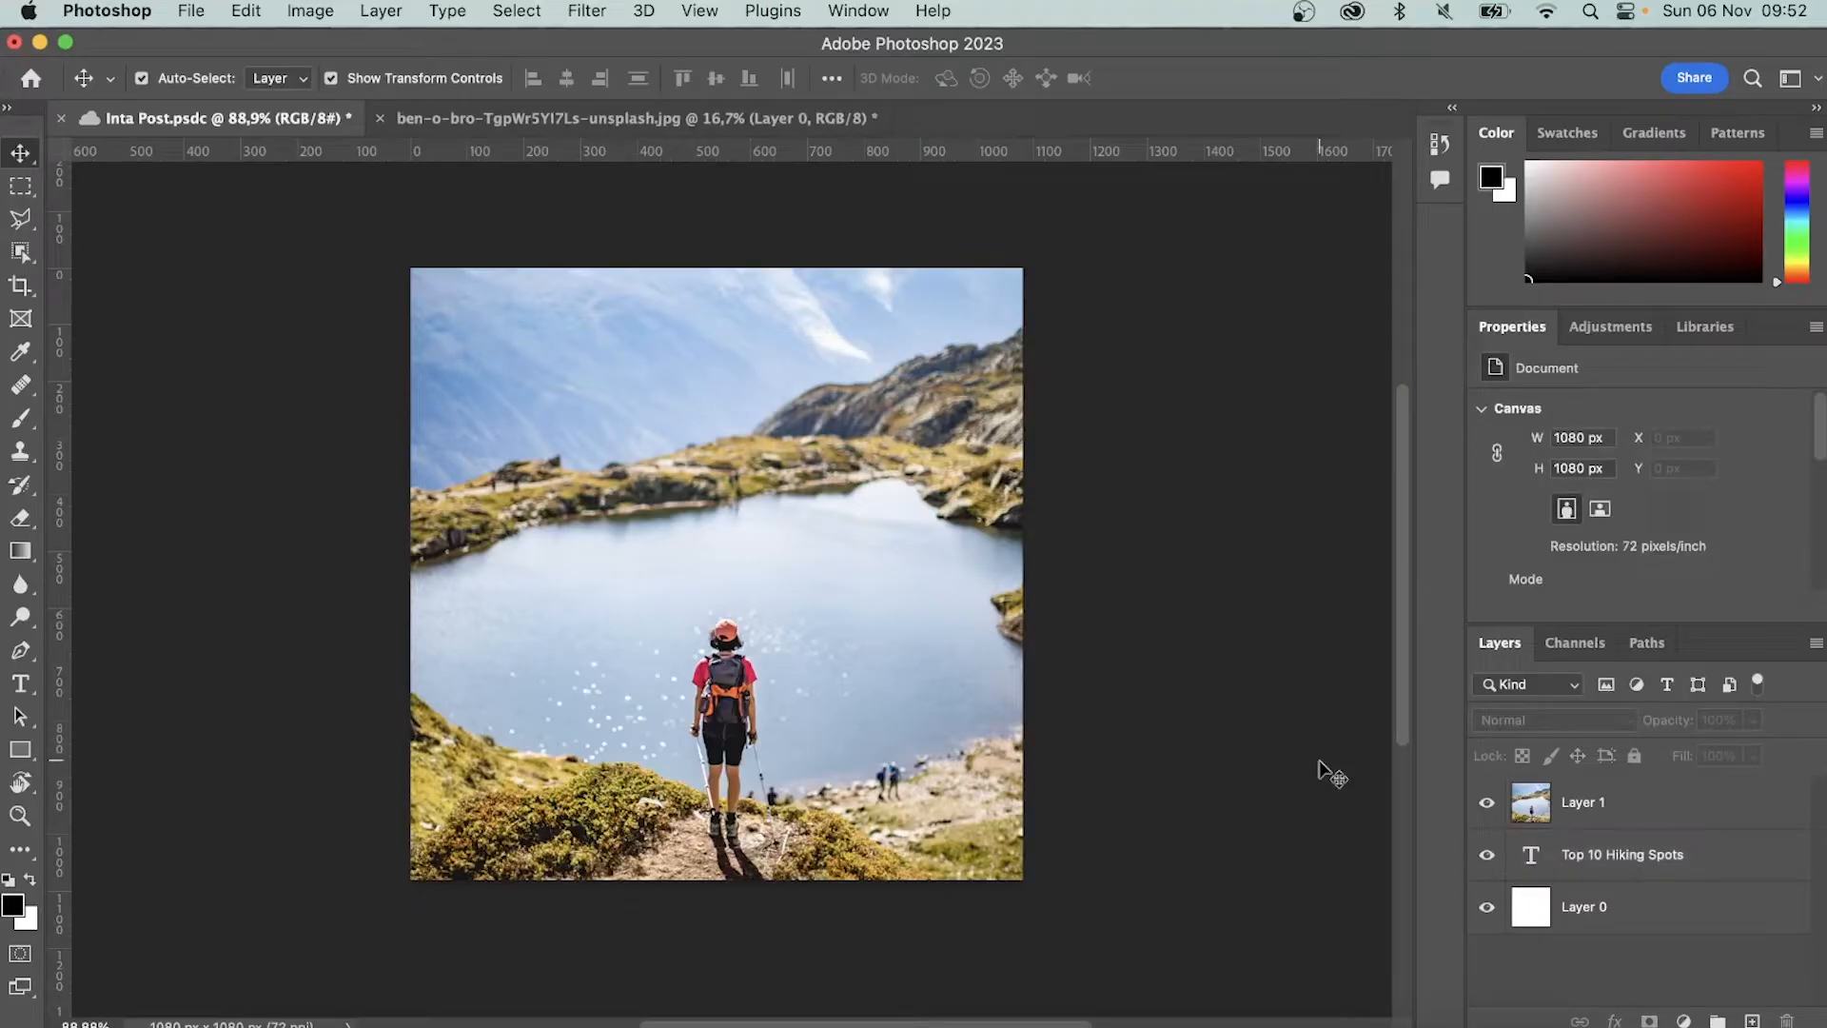
{"action": "left_click_drag", "start_coordinate": [1562, 857], "coordinate": [1588, 788]}
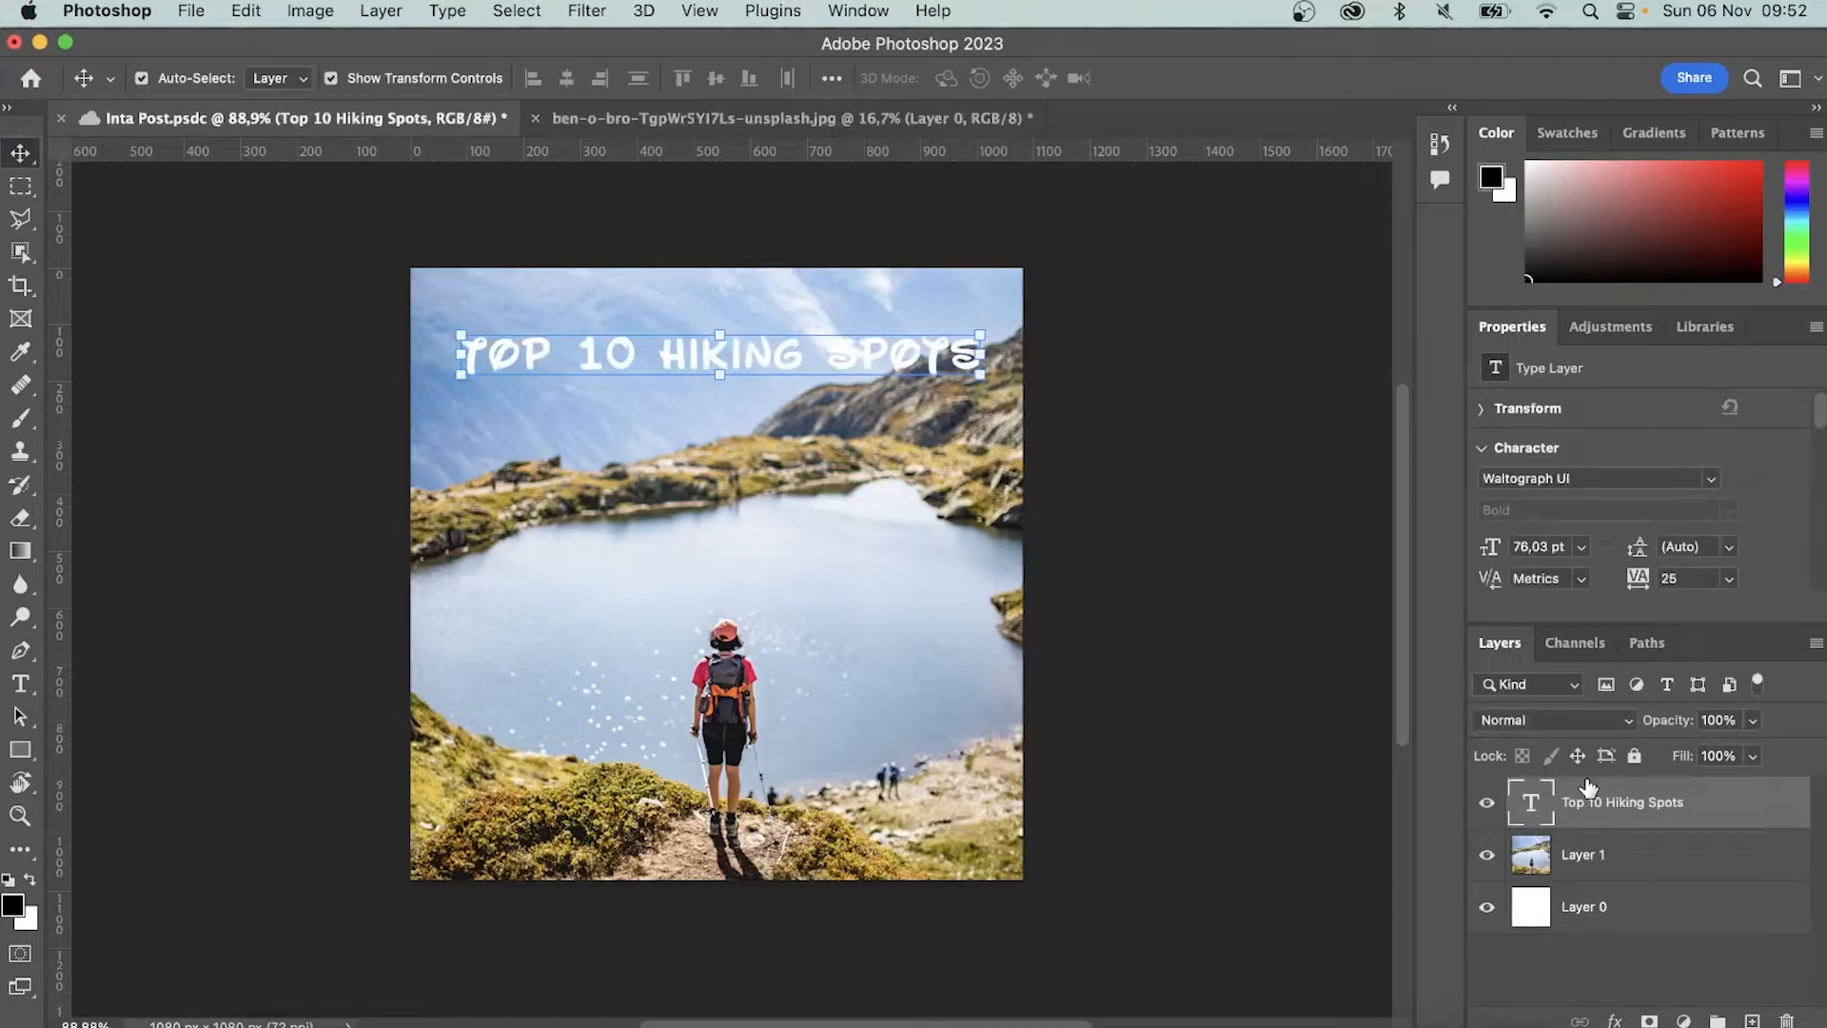
{"action": "mouse_move", "coordinate": [1608, 804]}
{"action": "left_mouse_down"}
{"action": "mouse_move", "coordinate": [1599, 910]}
{"action": "mouse_move", "coordinate": [1616, 799]}
{"action": "left_mouse_up"}
{"action": "left_click", "coordinate": [1161, 415]}
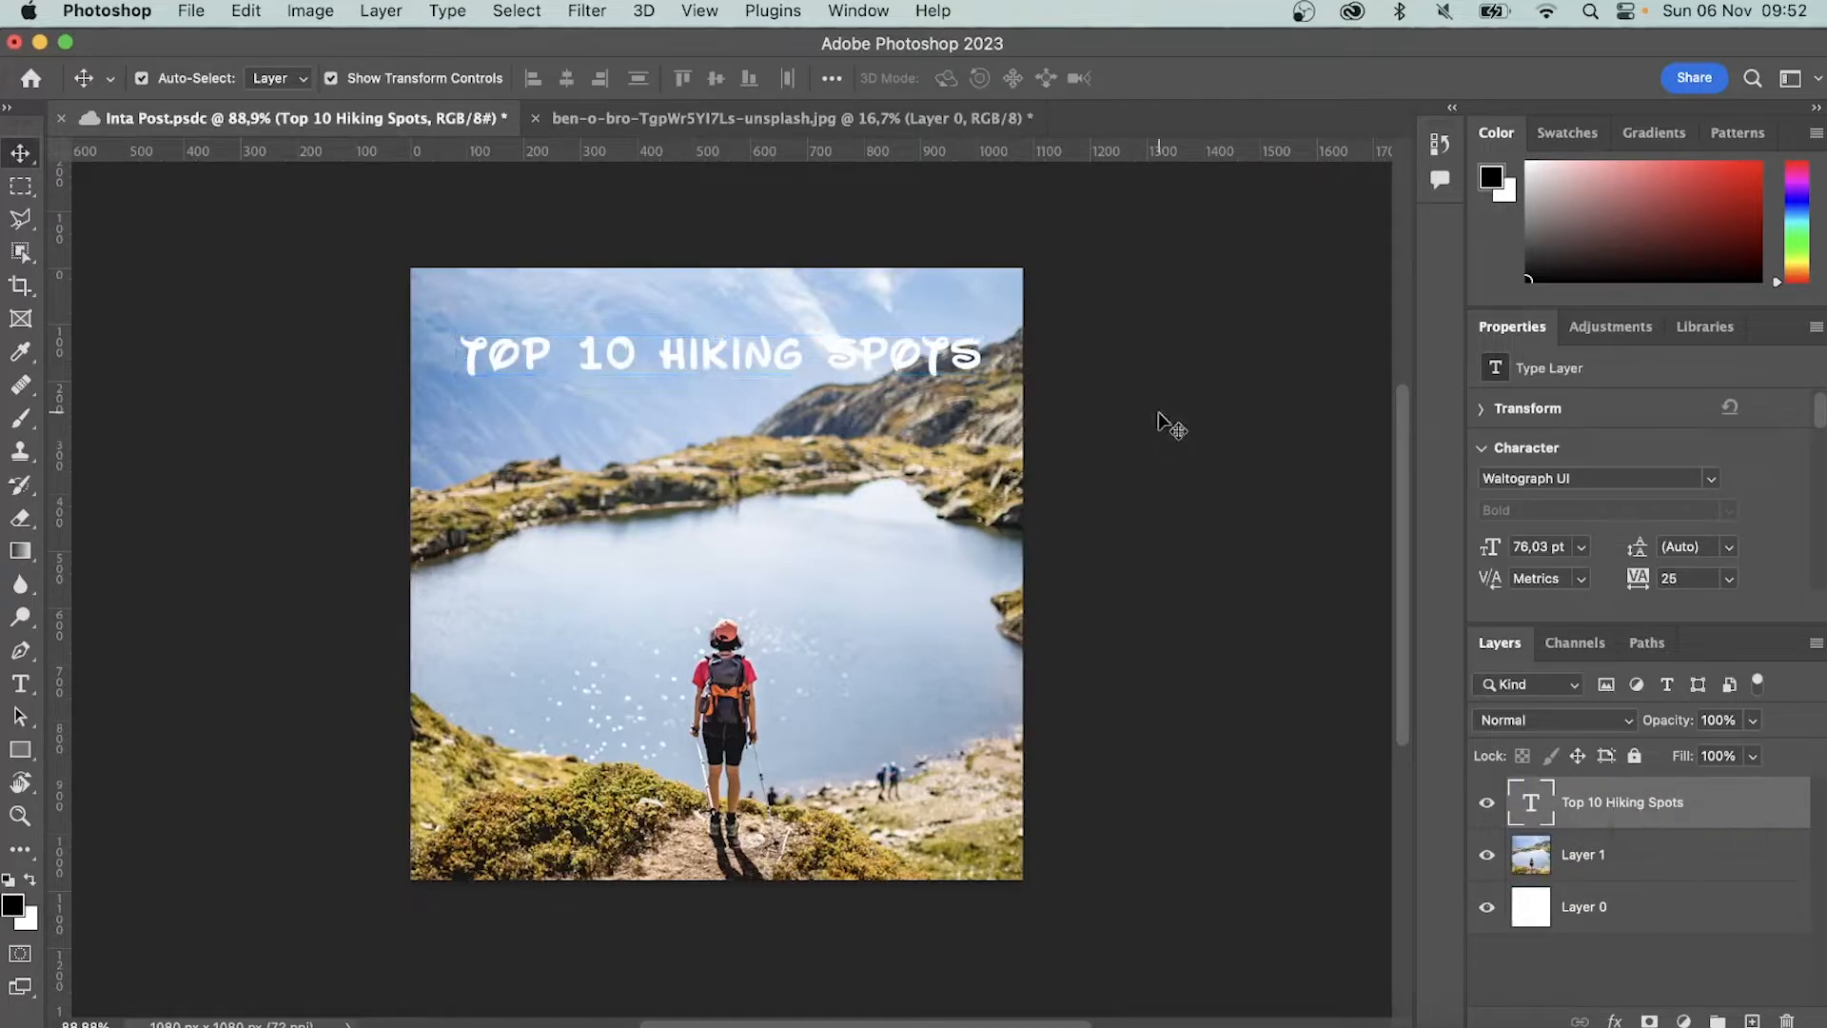
Change the title's font to Oswald
{"action": "left_click", "coordinate": [976, 357]}
{"action": "left_click", "coordinate": [1651, 200]}
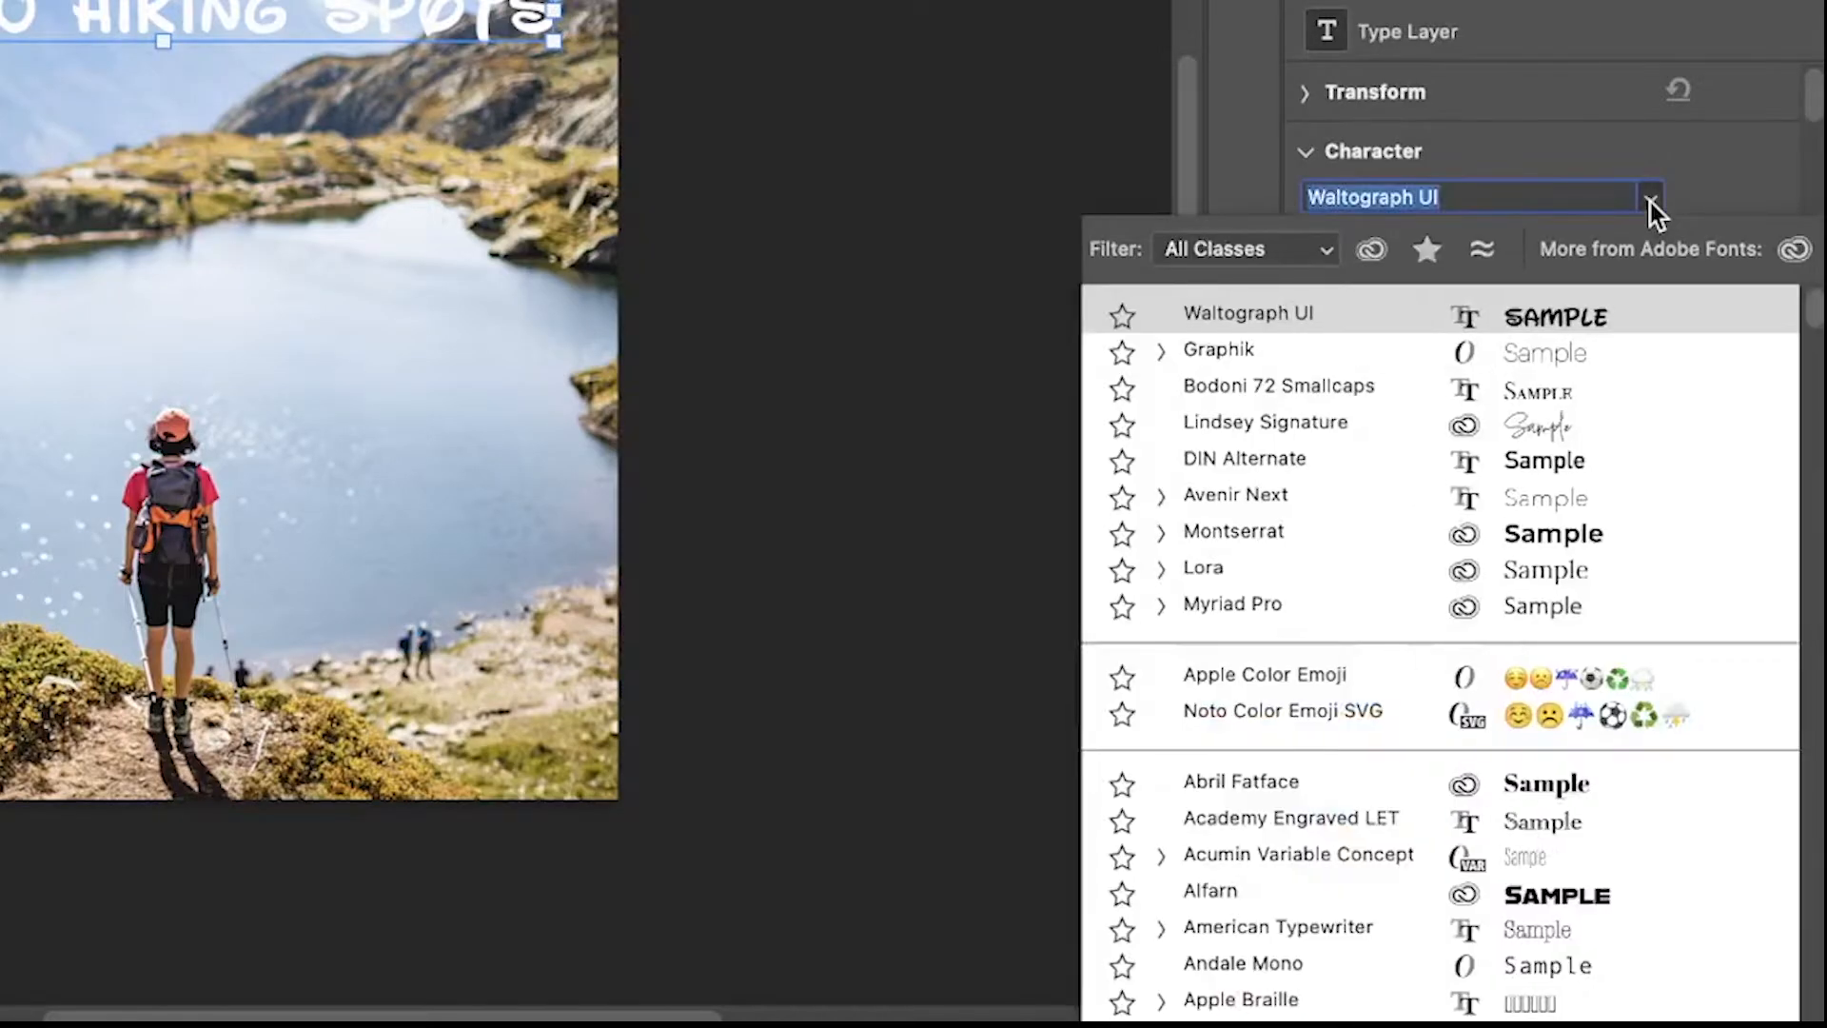
{"action": "scroll", "coordinate": [1280, 857], "scroll_direction": "down", "scroll_amount": 10}
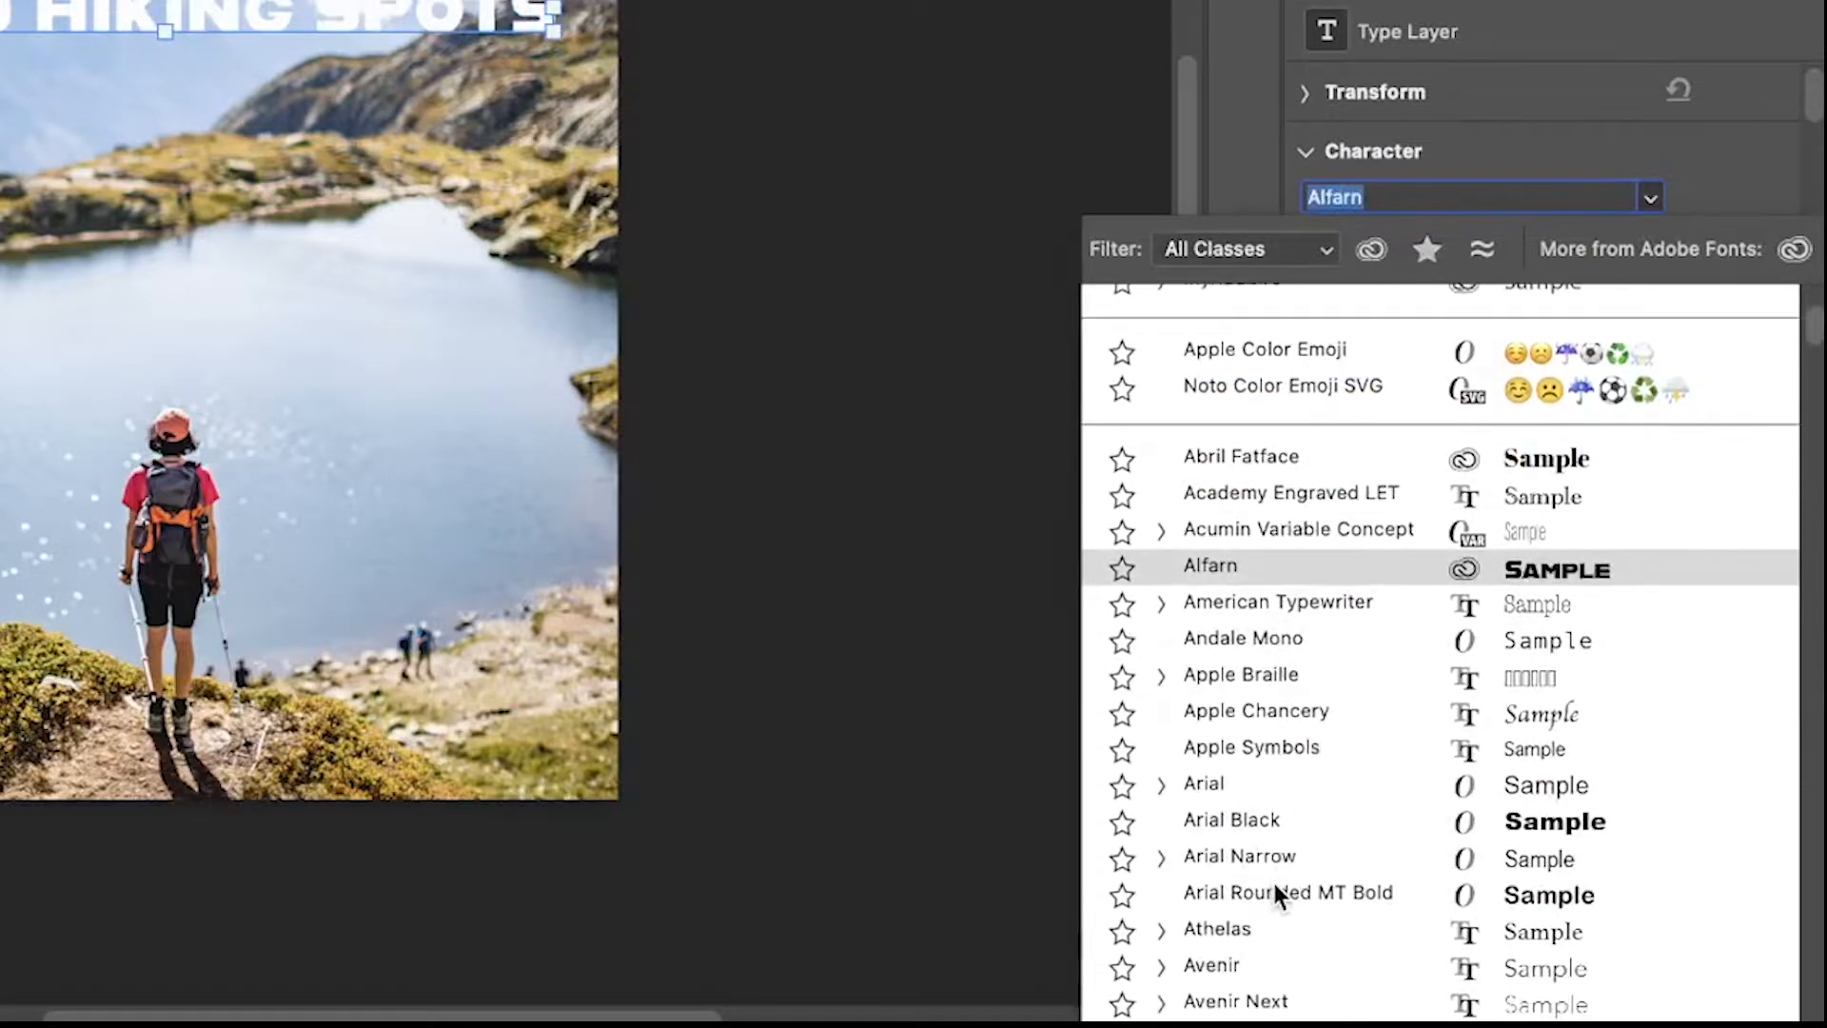
{"action": "scroll", "coordinate": [1318, 609], "scroll_direction": "down", "scroll_amount": 15}
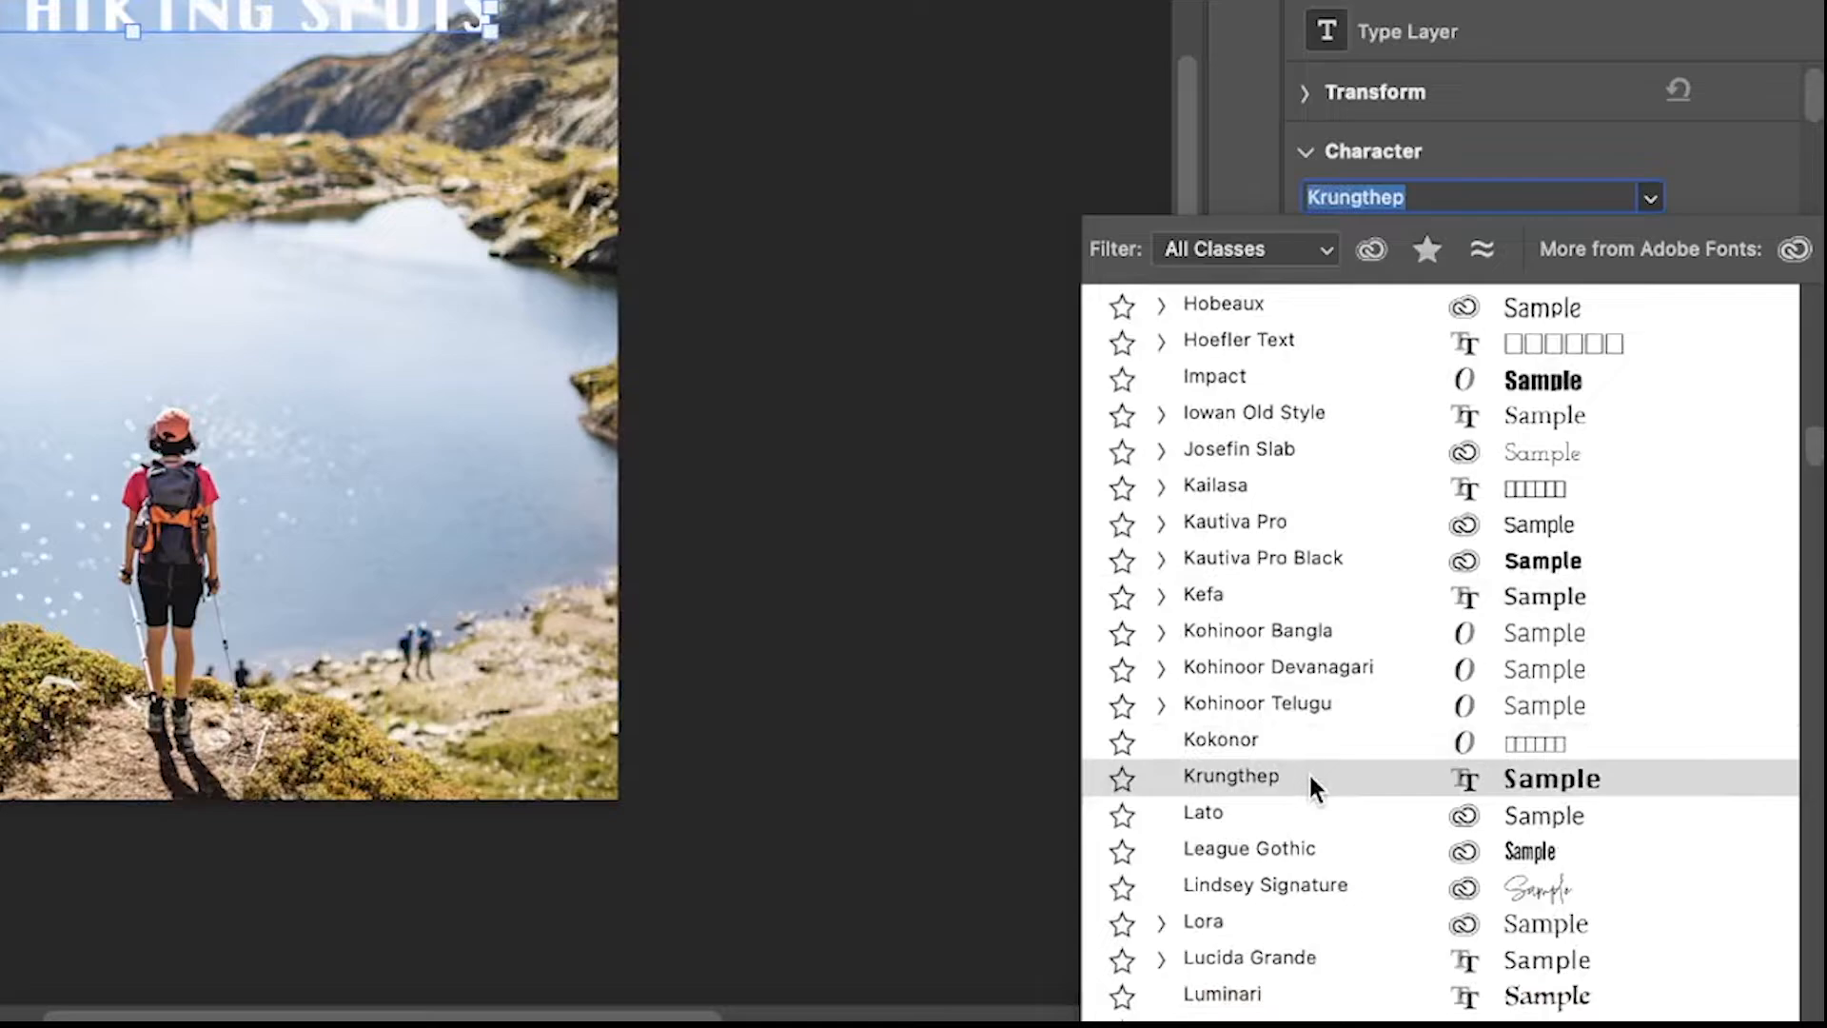
{"action": "scroll", "coordinate": [1257, 775], "scroll_direction": "down", "scroll_amount": 20}
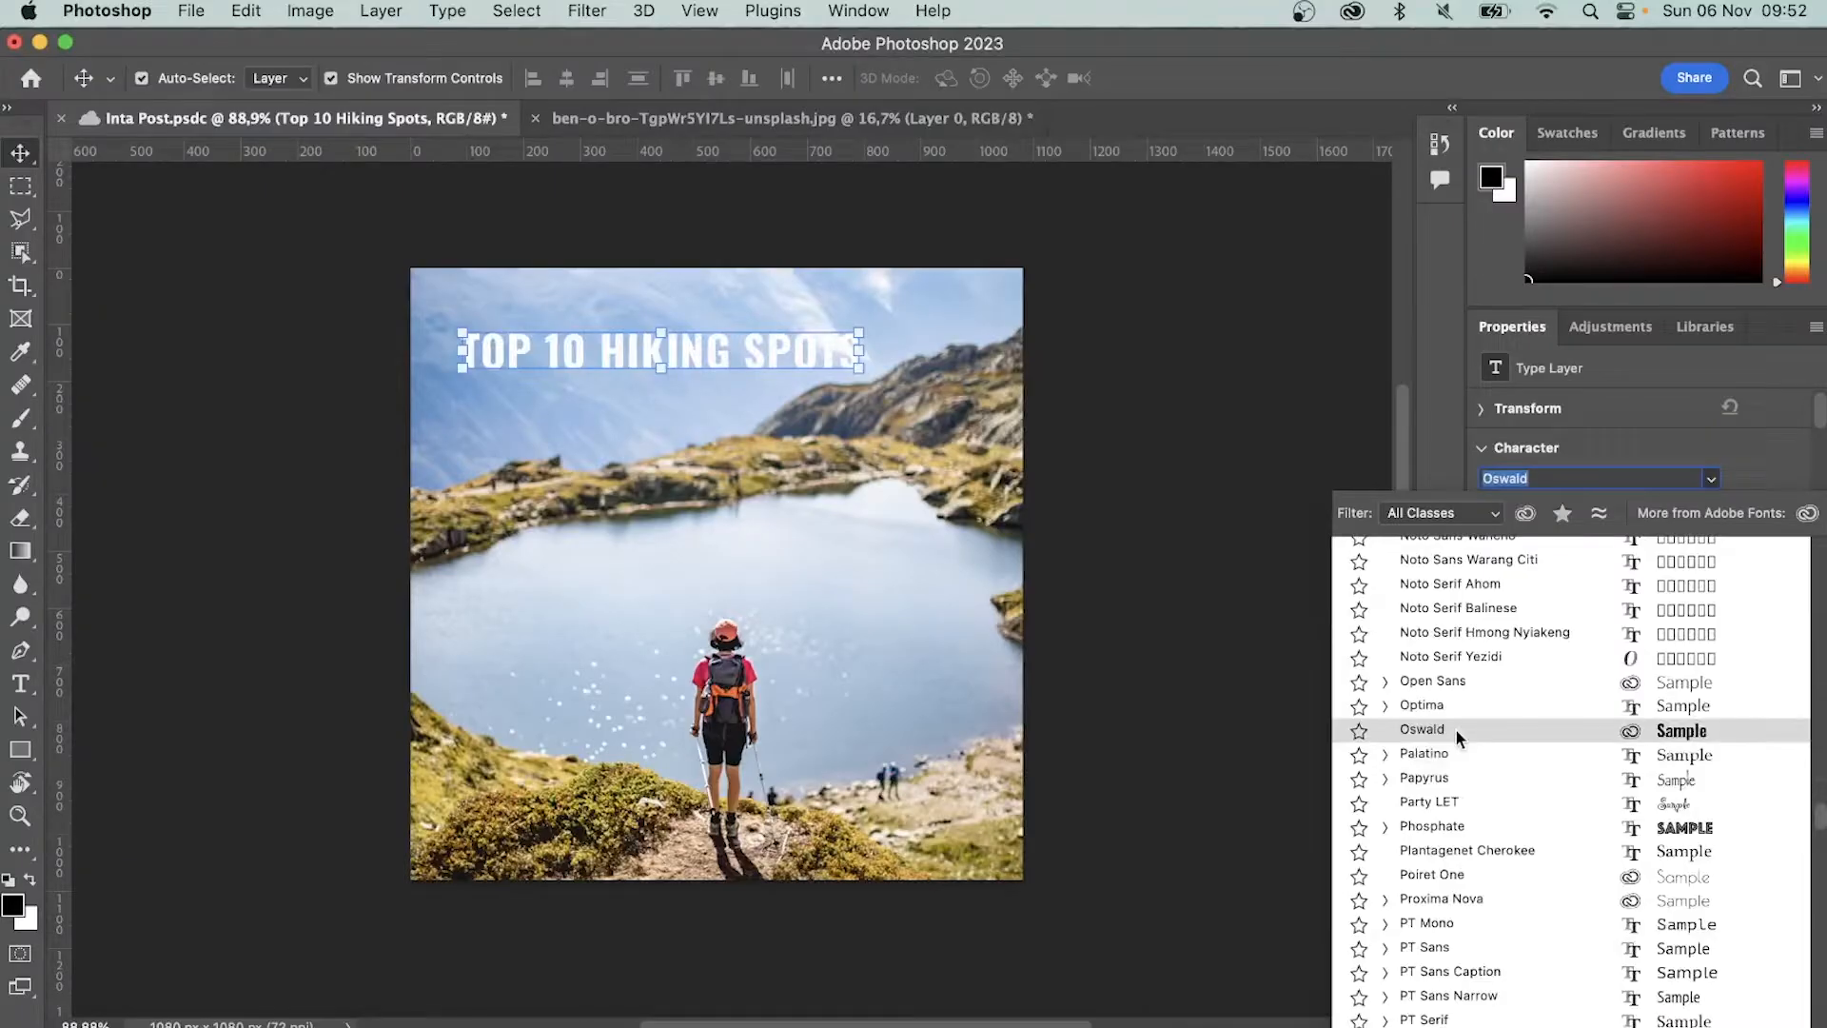
{"action": "left_click", "coordinate": [1267, 573]}
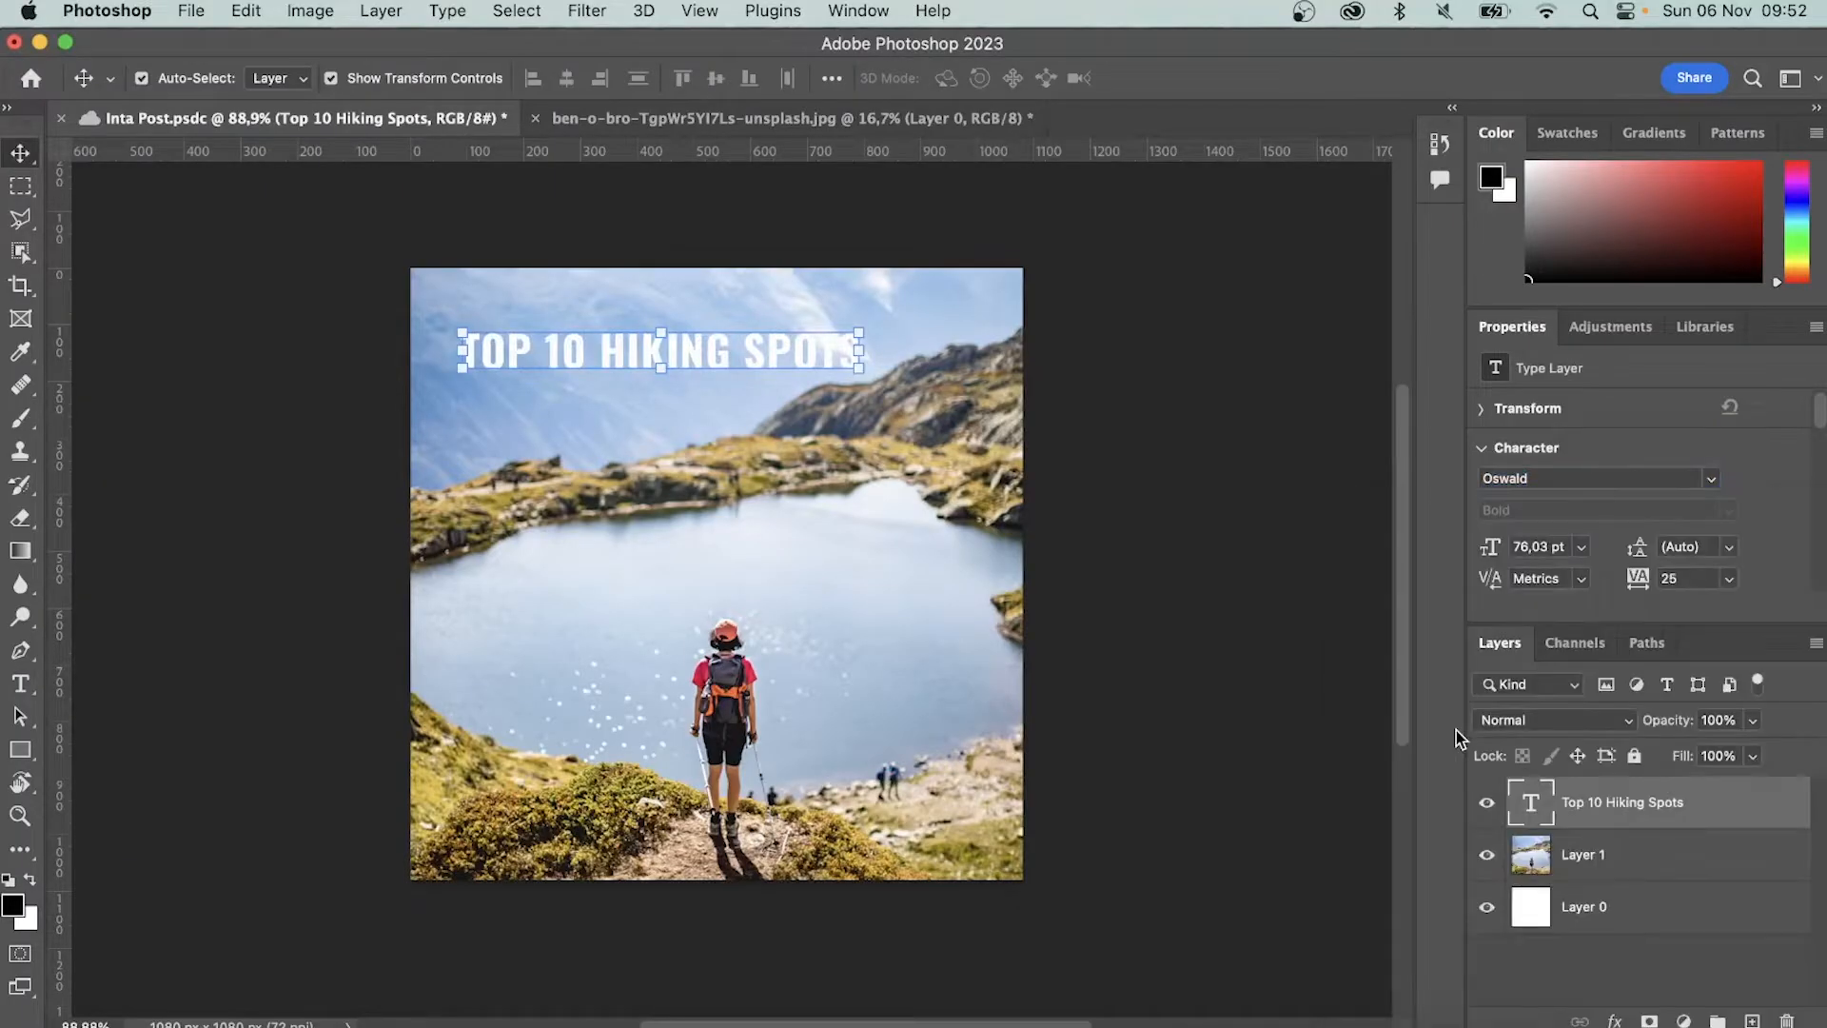
Recolour the title to dark #2c2935 sampled from the hiker's black shorts, trying other colours sampled from the photo first
{"action": "scroll", "coordinate": [1622, 528], "scroll_direction": "down", "scroll_amount": 4}
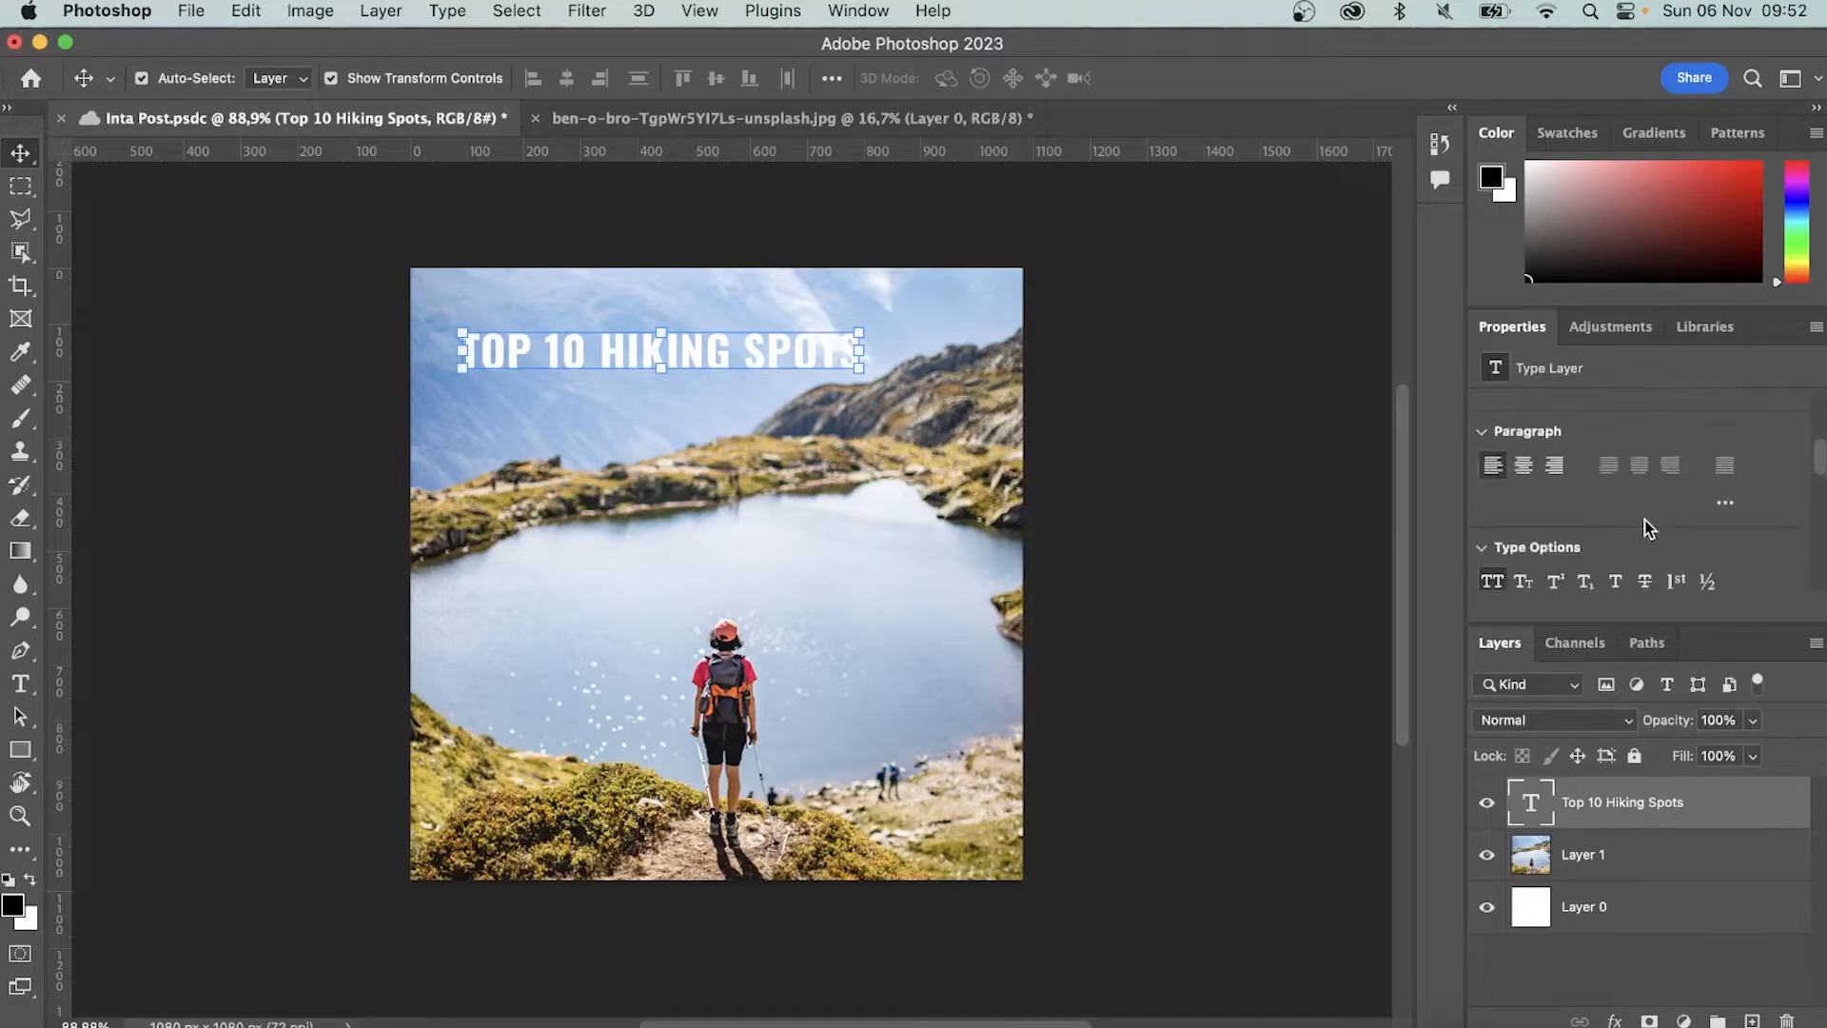
{"action": "left_click", "coordinate": [1694, 440]}
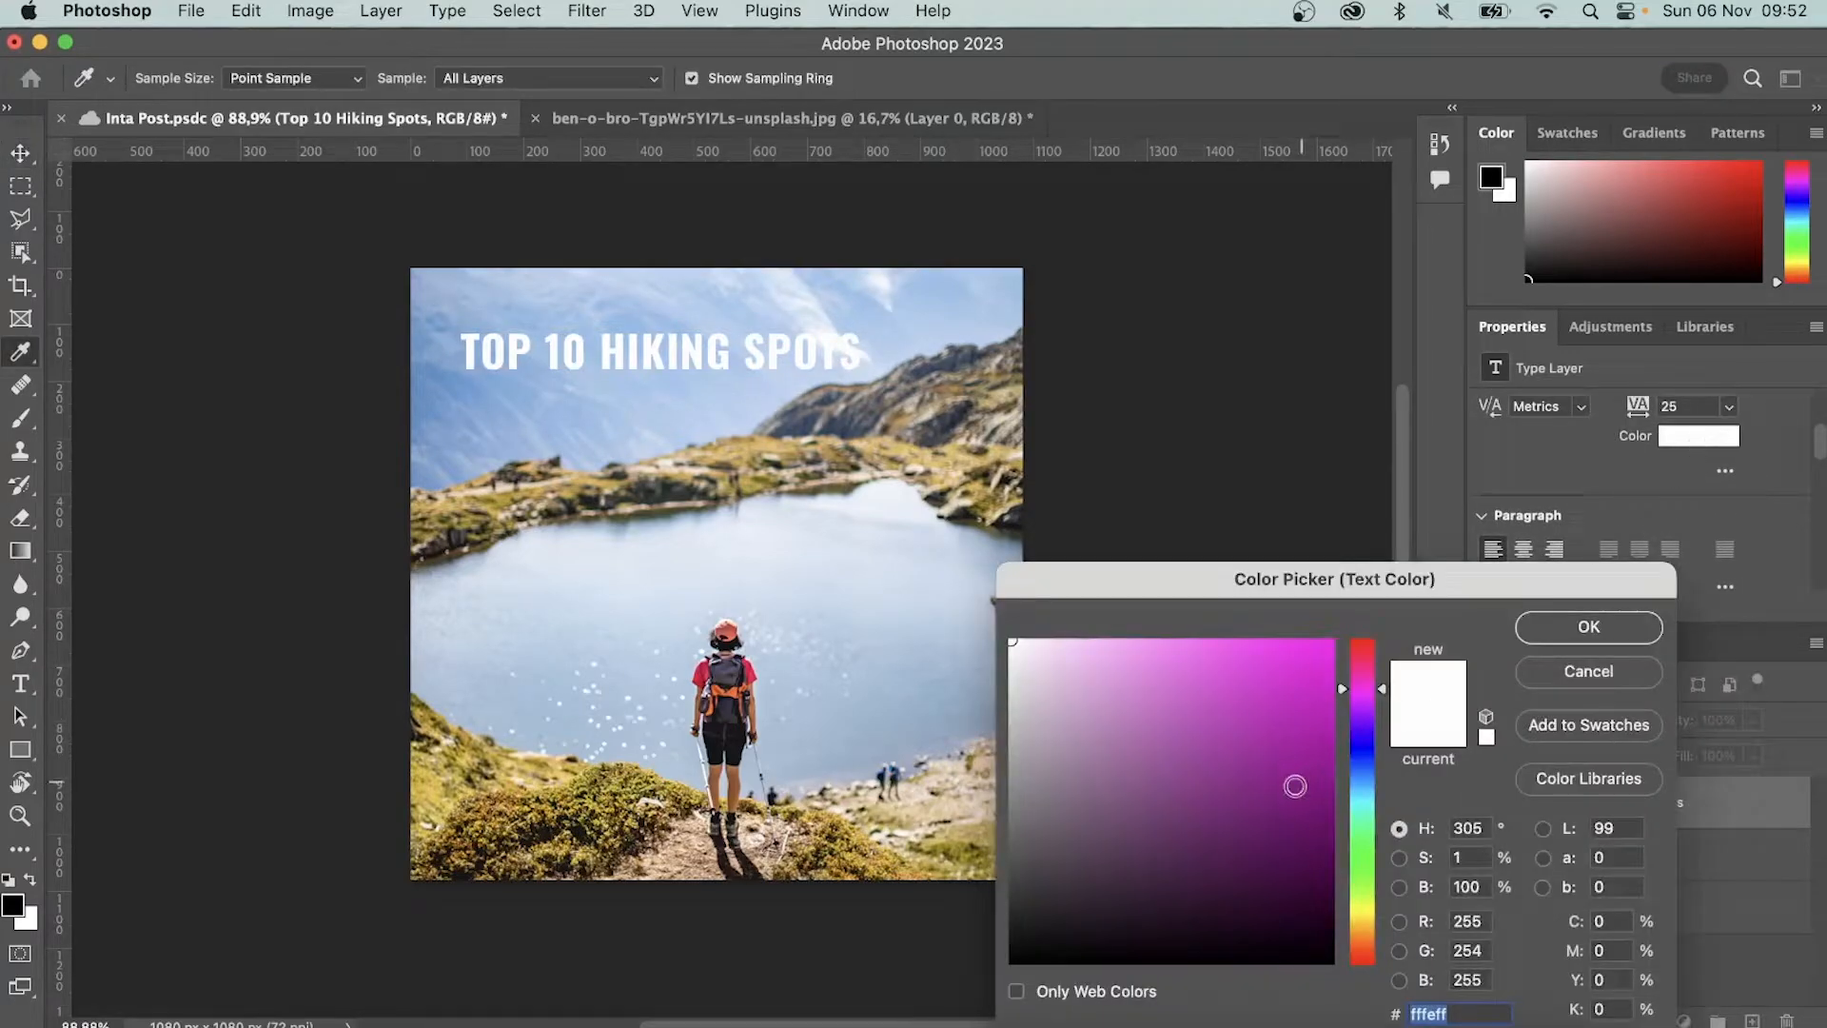
{"action": "left_click_drag", "start_coordinate": [1296, 788], "coordinate": [1293, 960]}
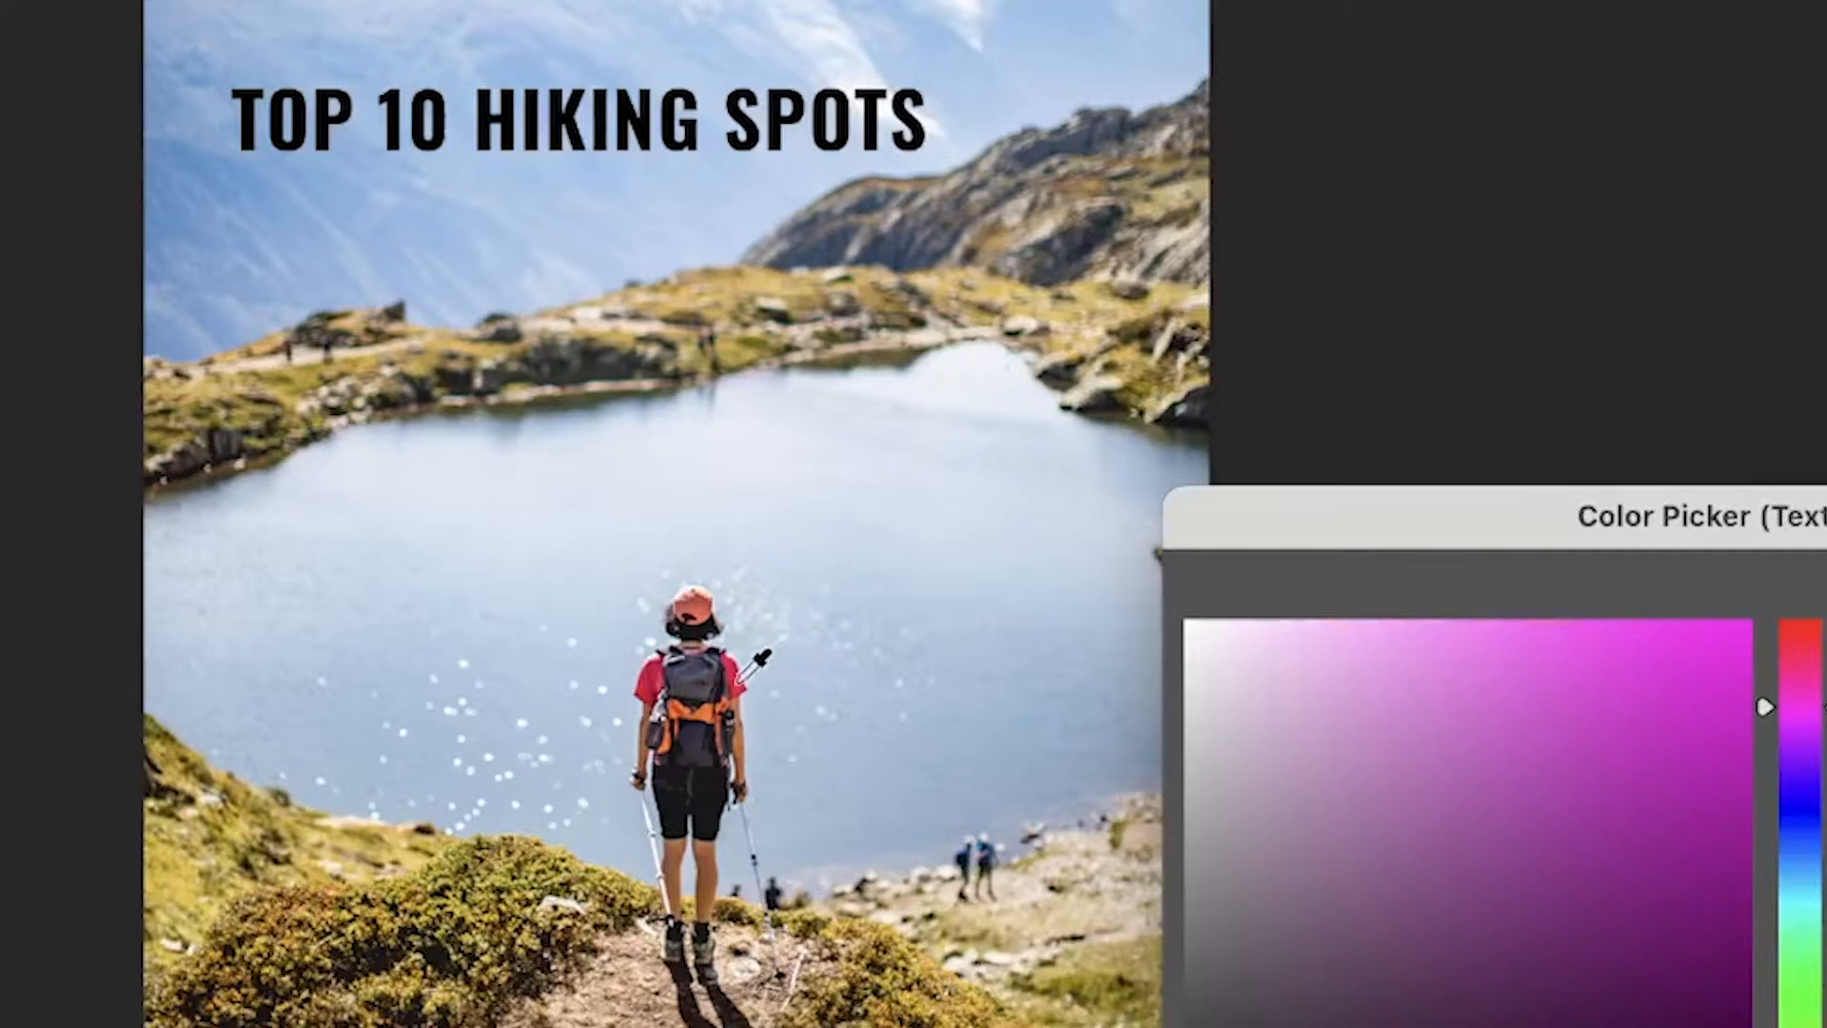
{"action": "left_click", "coordinate": [741, 679]}
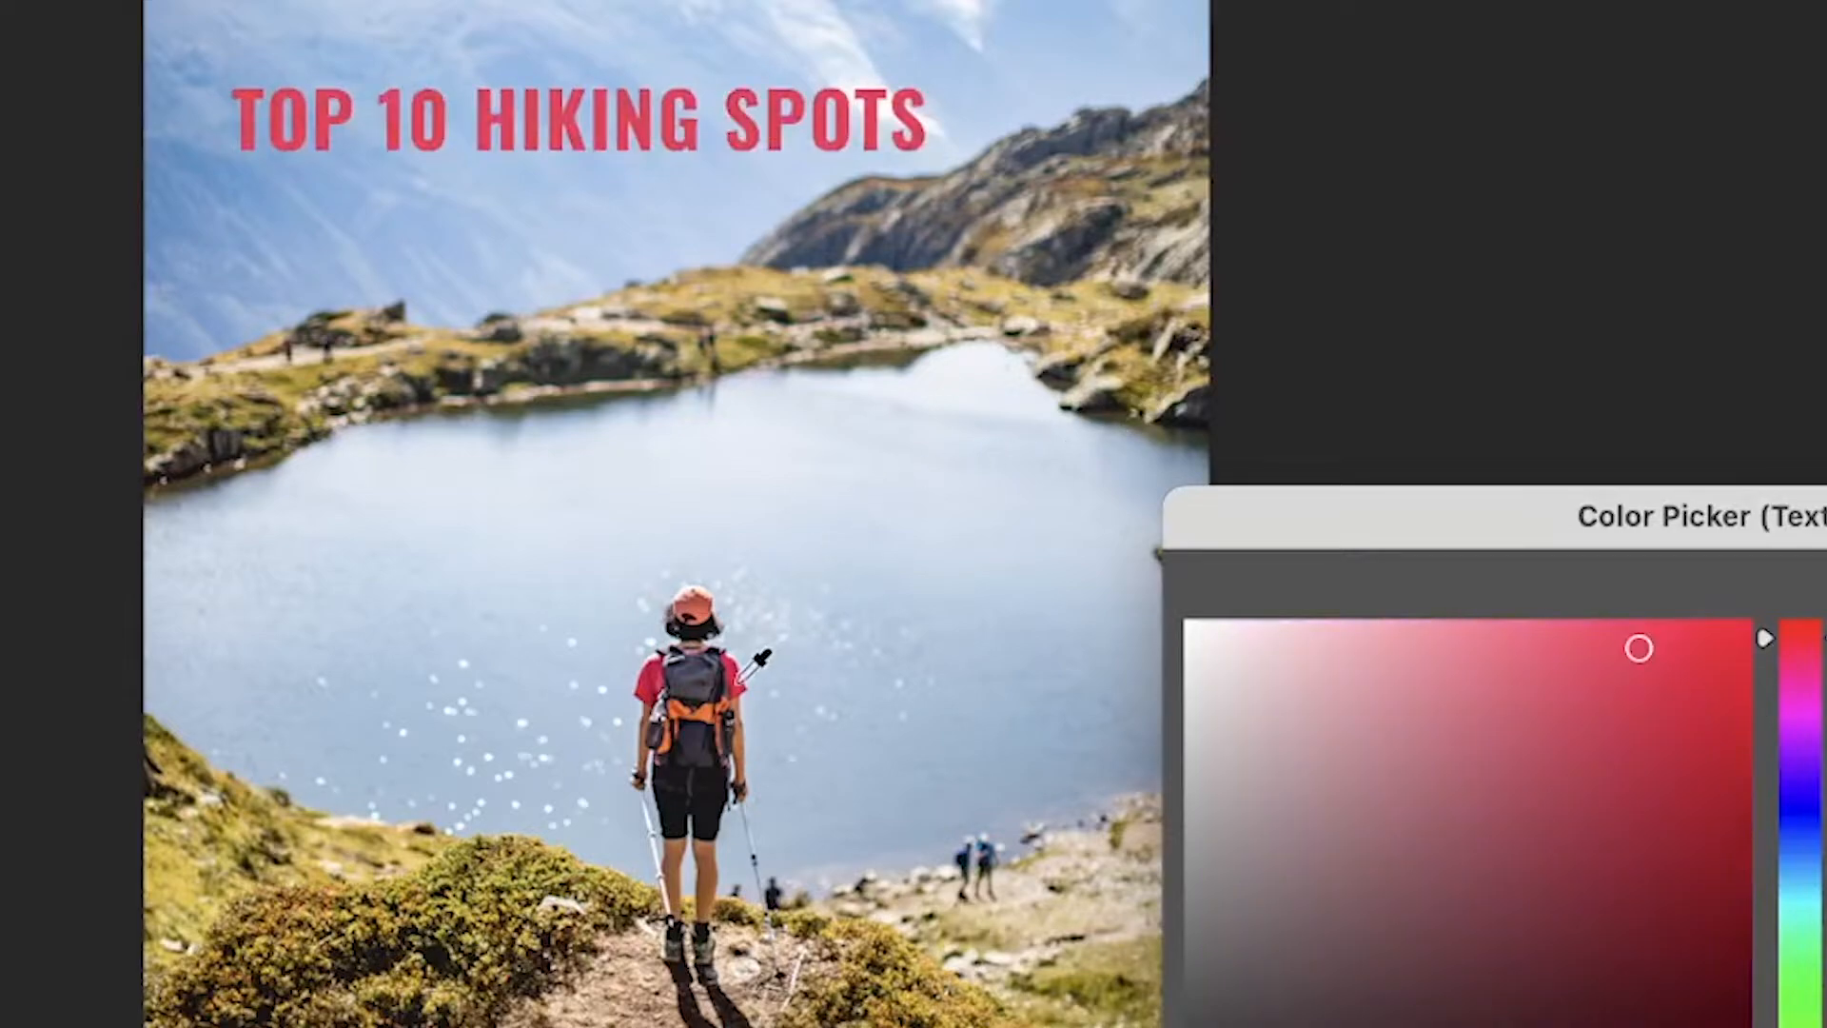
{"action": "left_click", "coordinate": [690, 605]}
{"action": "left_click", "coordinate": [372, 878]}
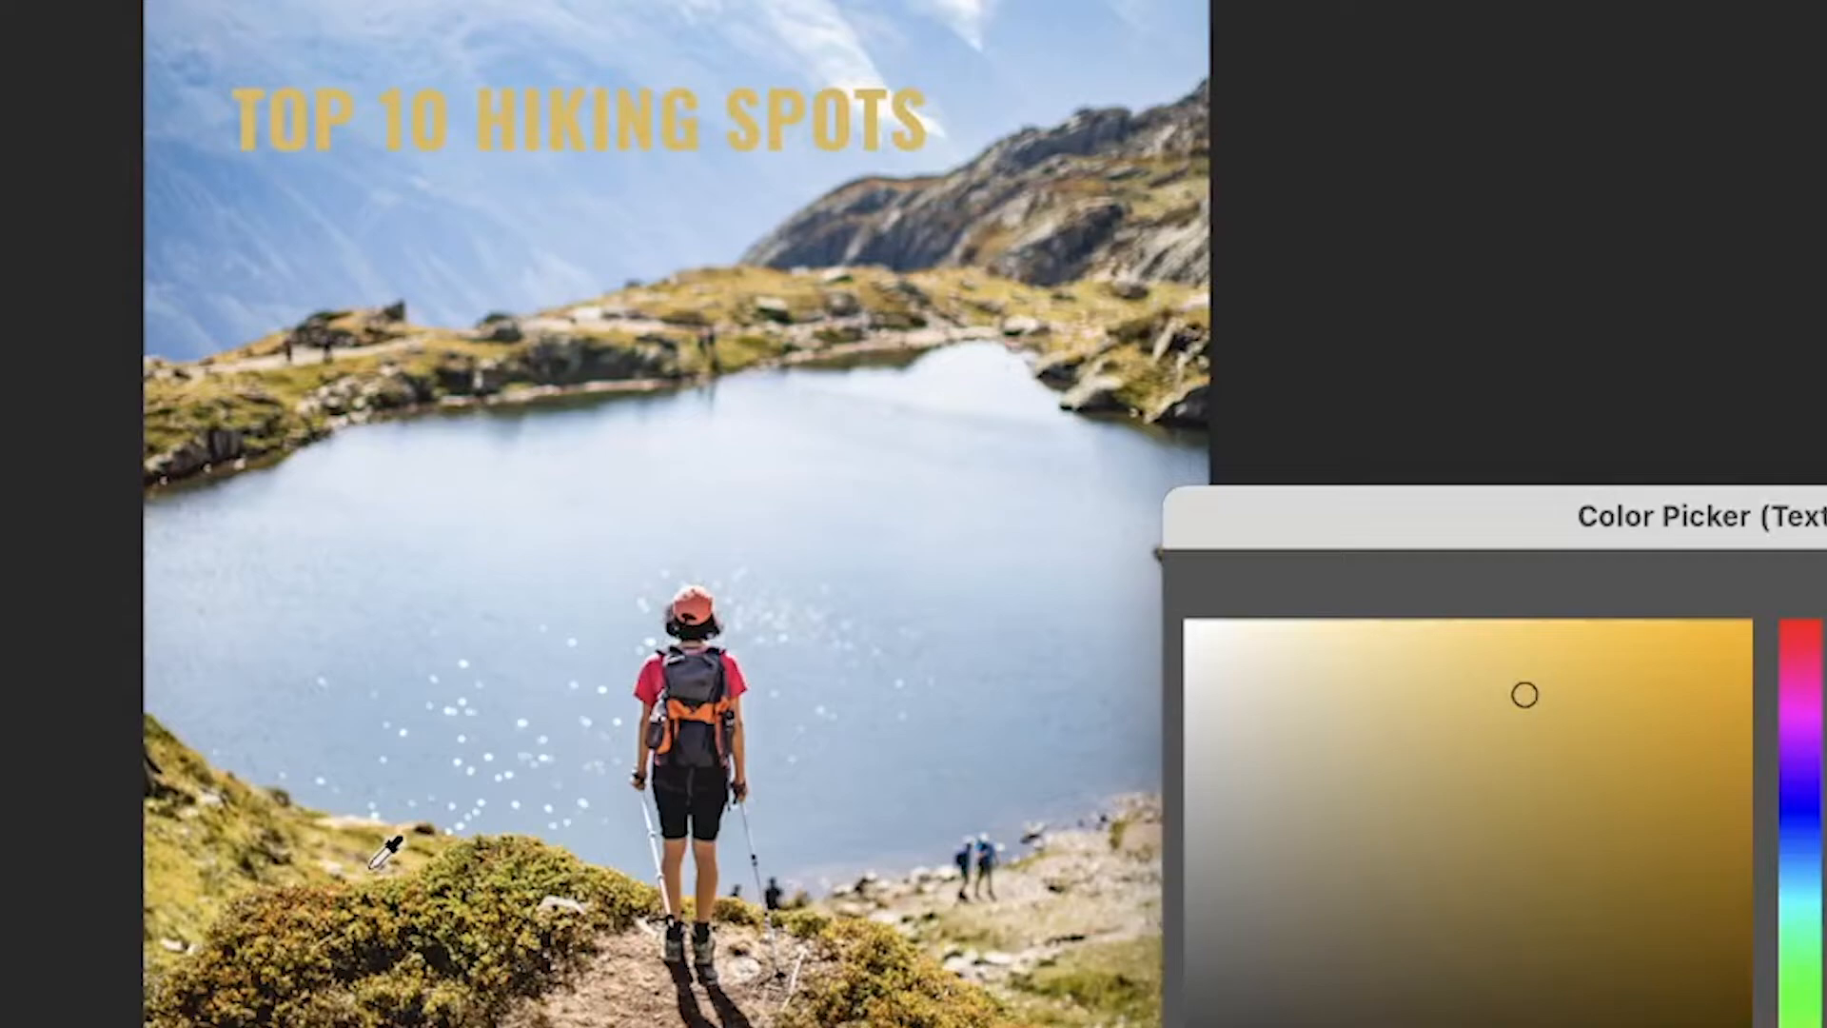
{"action": "left_click", "coordinate": [864, 1015]}
{"action": "left_click", "coordinate": [738, 634]}
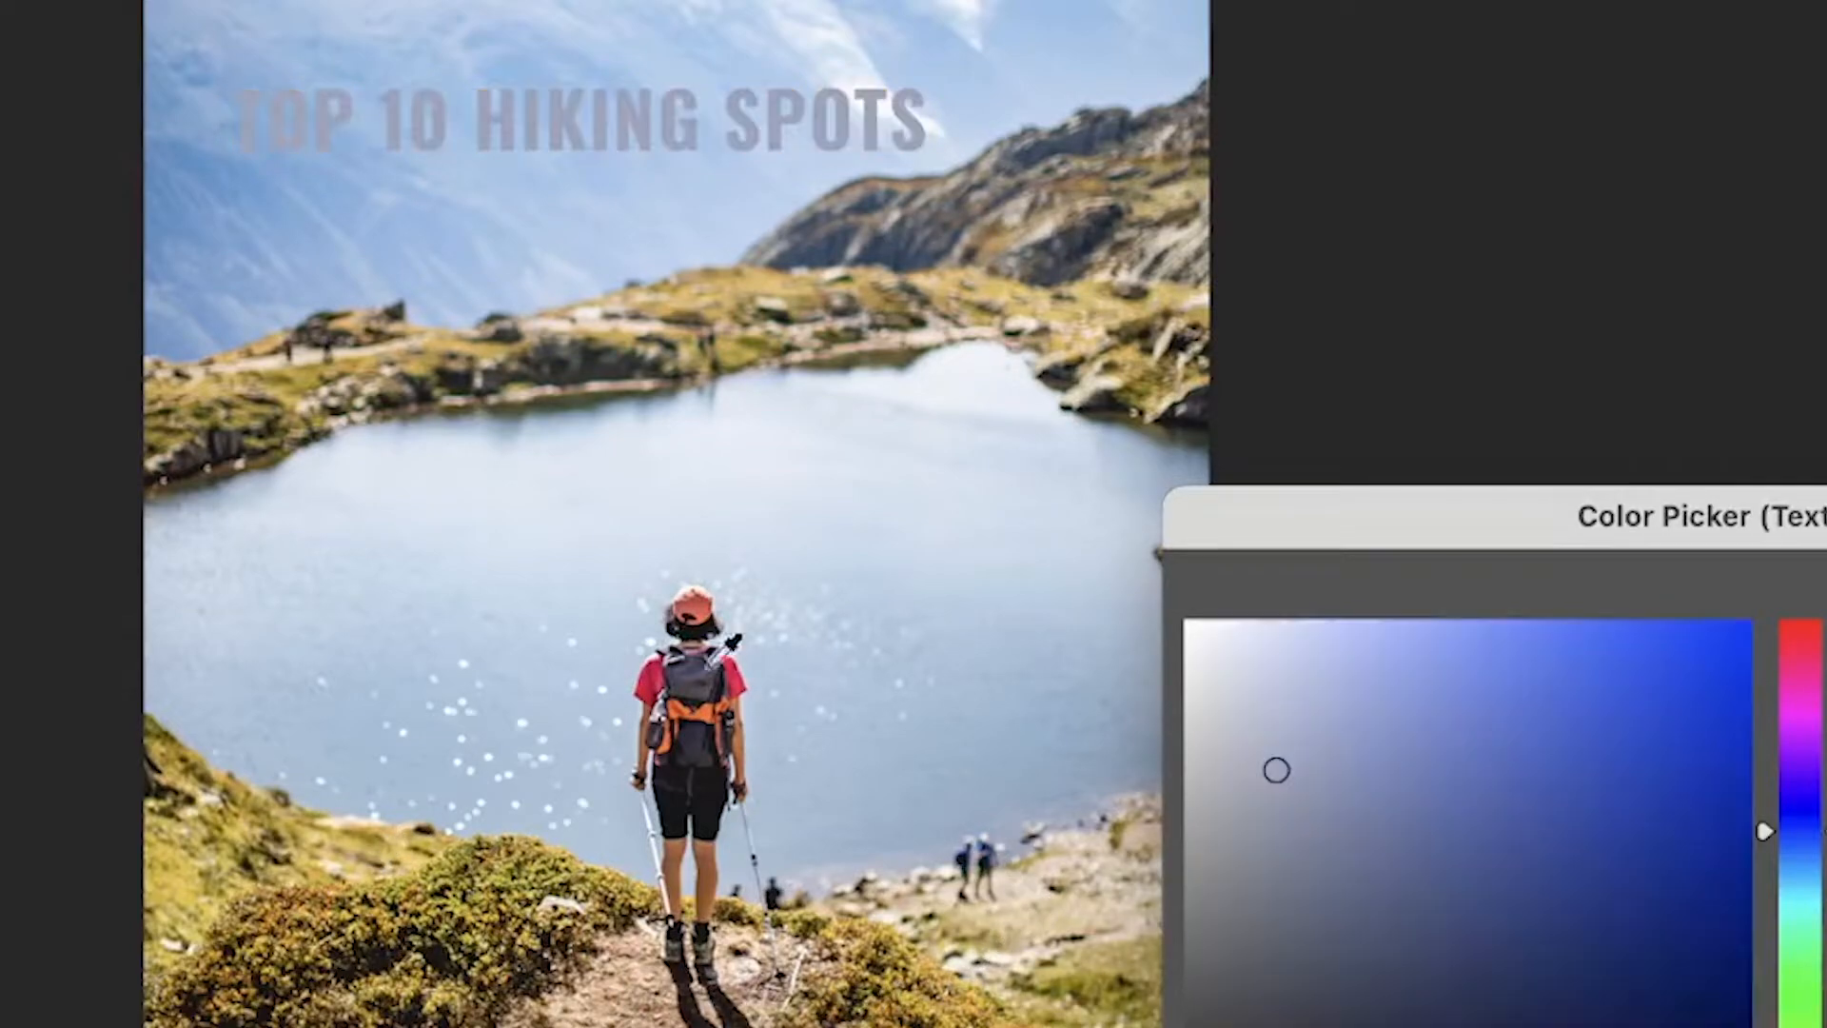
{"action": "left_click", "coordinate": [707, 712]}
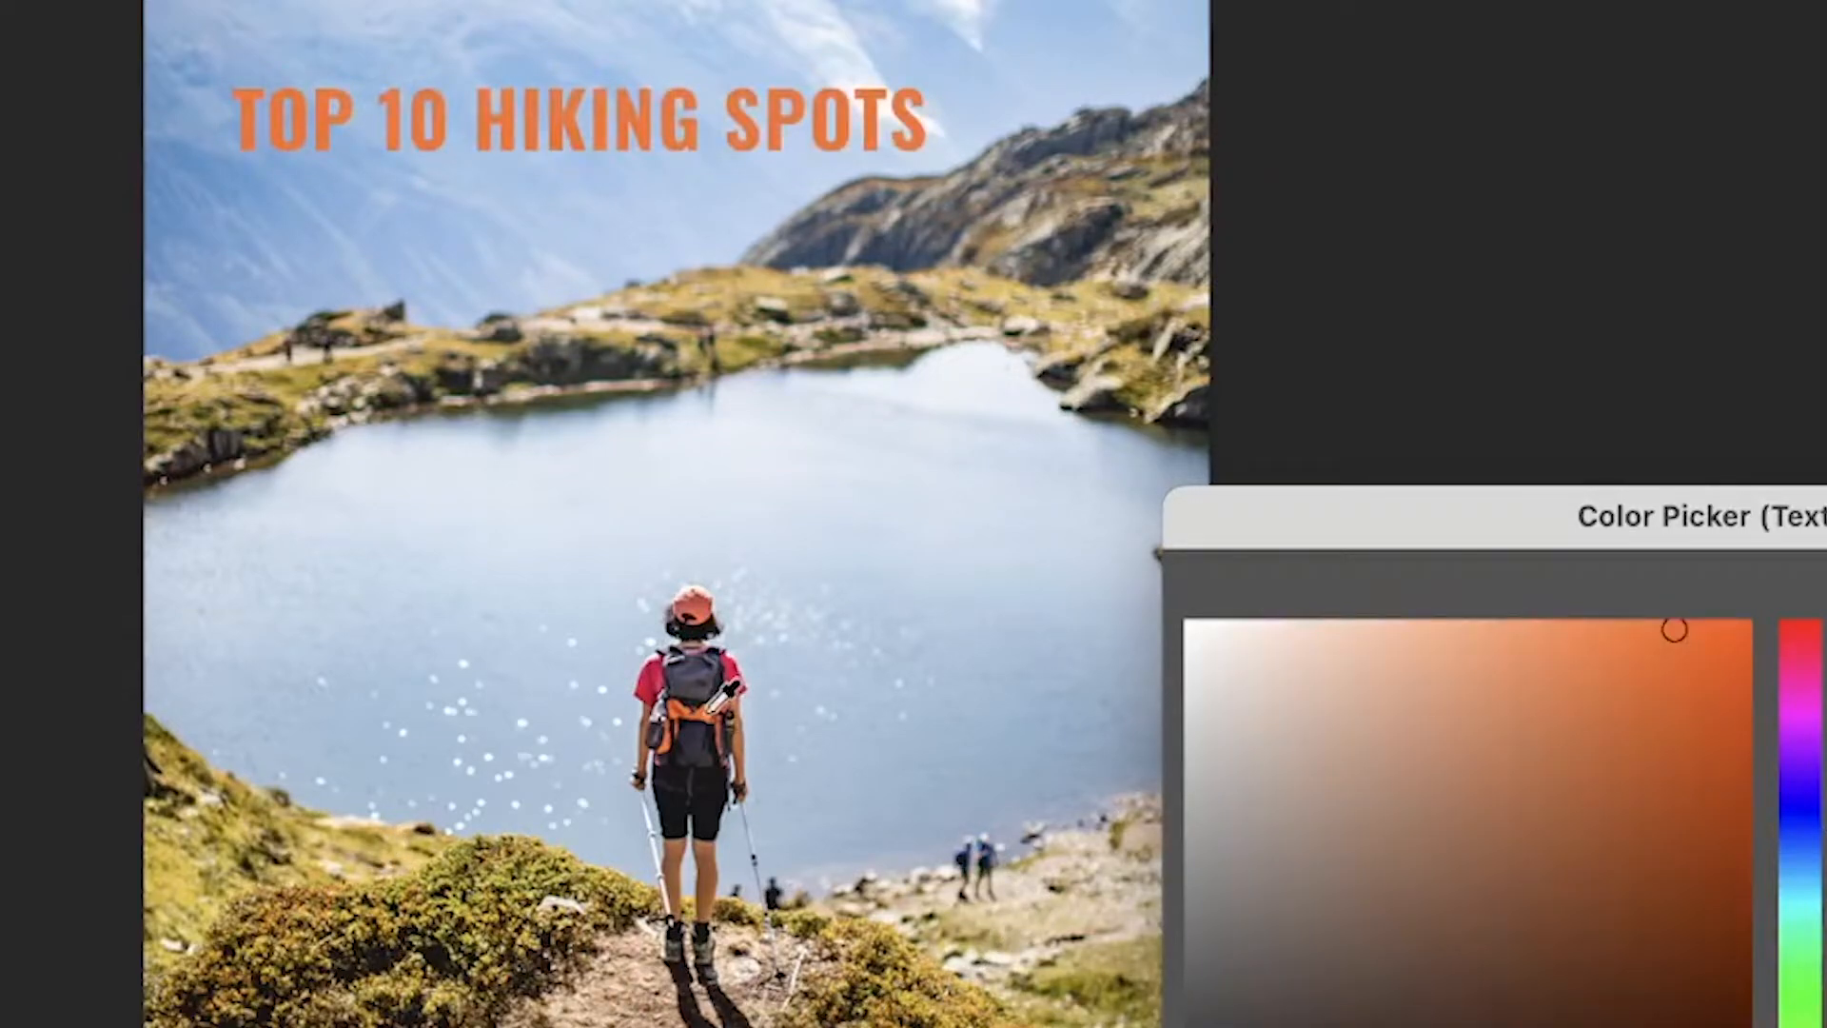
{"action": "left_click", "coordinate": [714, 742]}
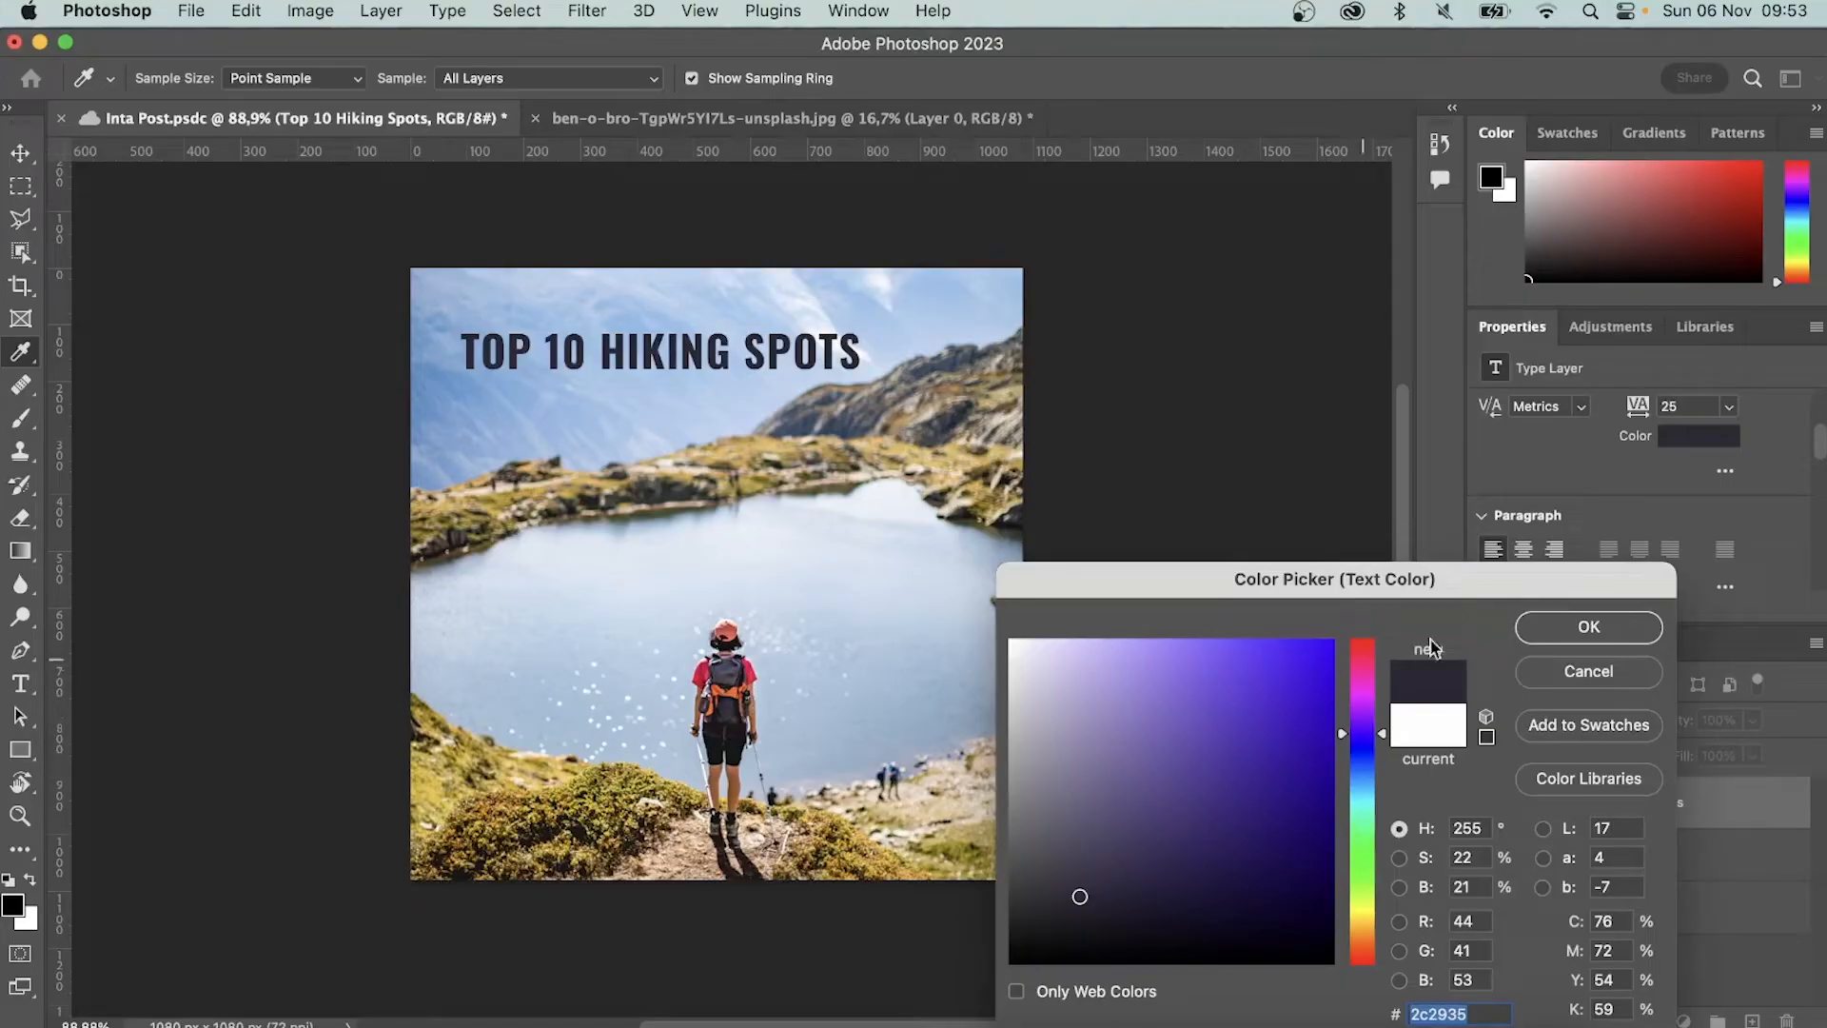
{"action": "left_click", "coordinate": [1553, 636]}
Right-align the title text and turn off its all-caps option
{"action": "left_click", "coordinate": [1526, 549]}
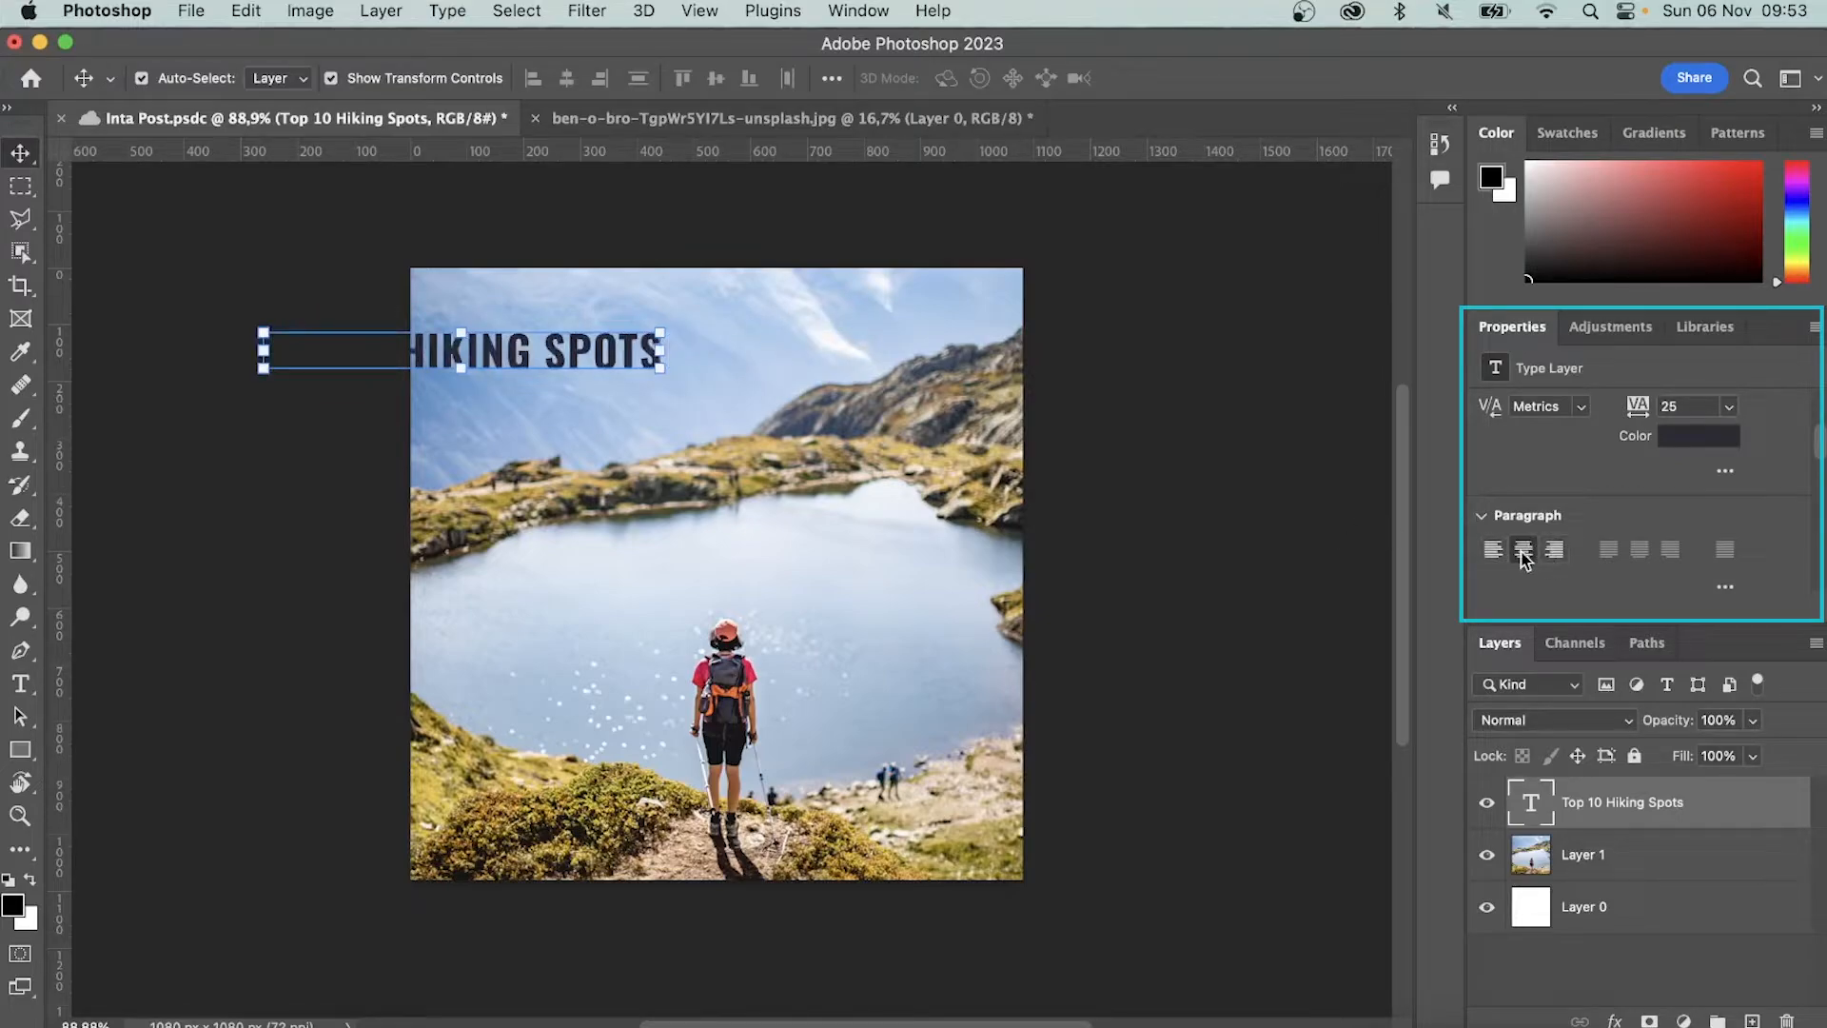
{"action": "left_click", "coordinate": [1557, 552]}
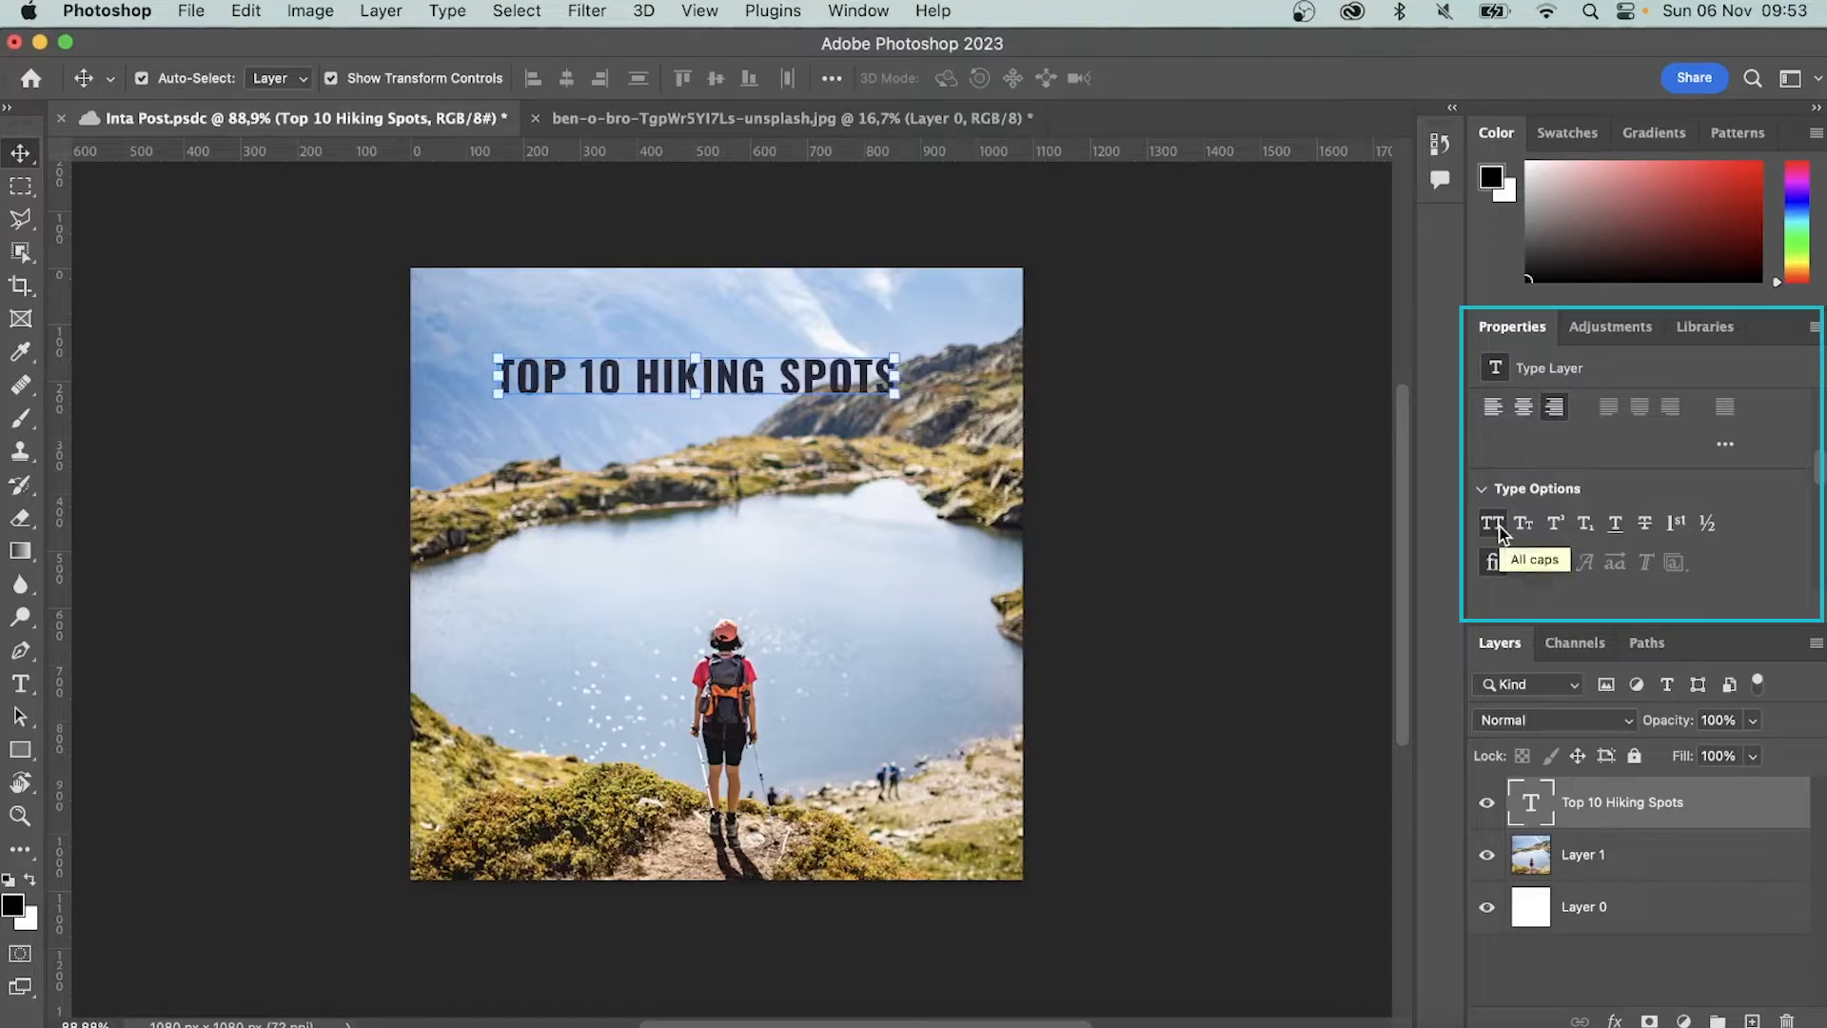
{"action": "left_click", "coordinate": [1499, 529]}
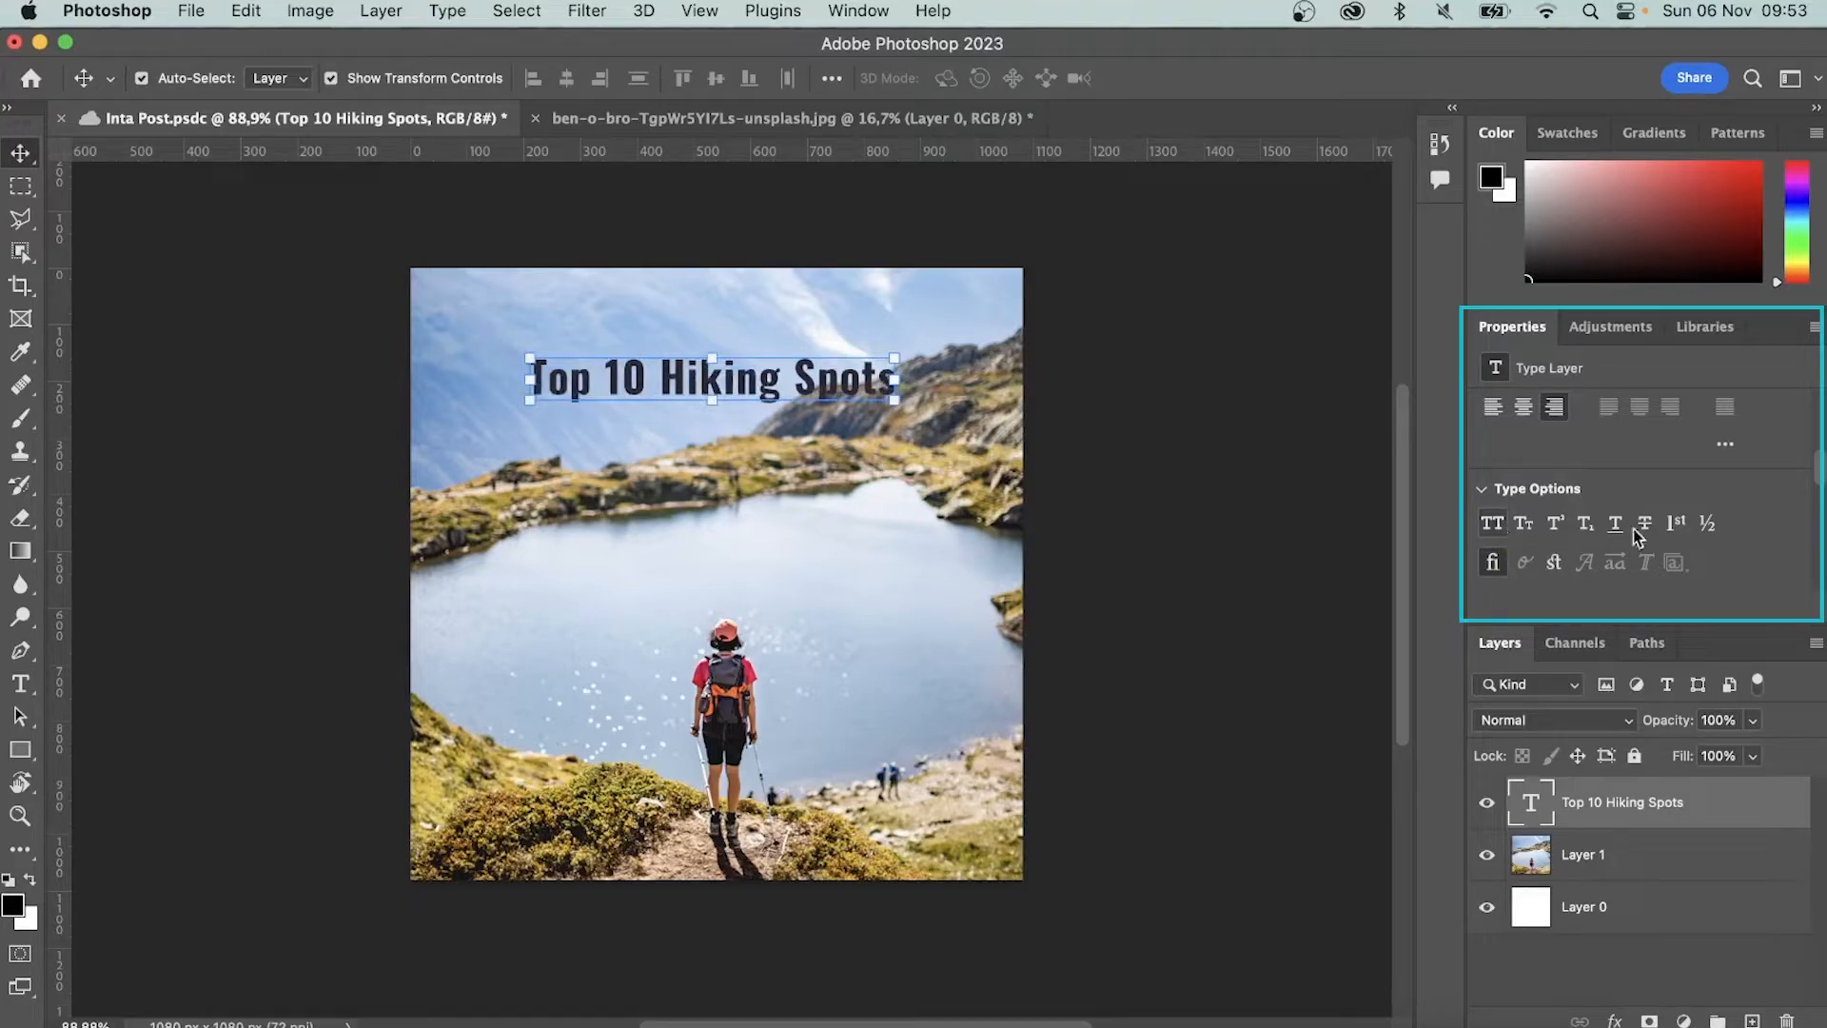
Try tracking values of -50 and 100 on the title, and set the tracking to 76
{"action": "scroll", "coordinate": [1639, 522], "scroll_direction": "up", "scroll_amount": 5}
{"action": "left_click", "coordinate": [1731, 544]}
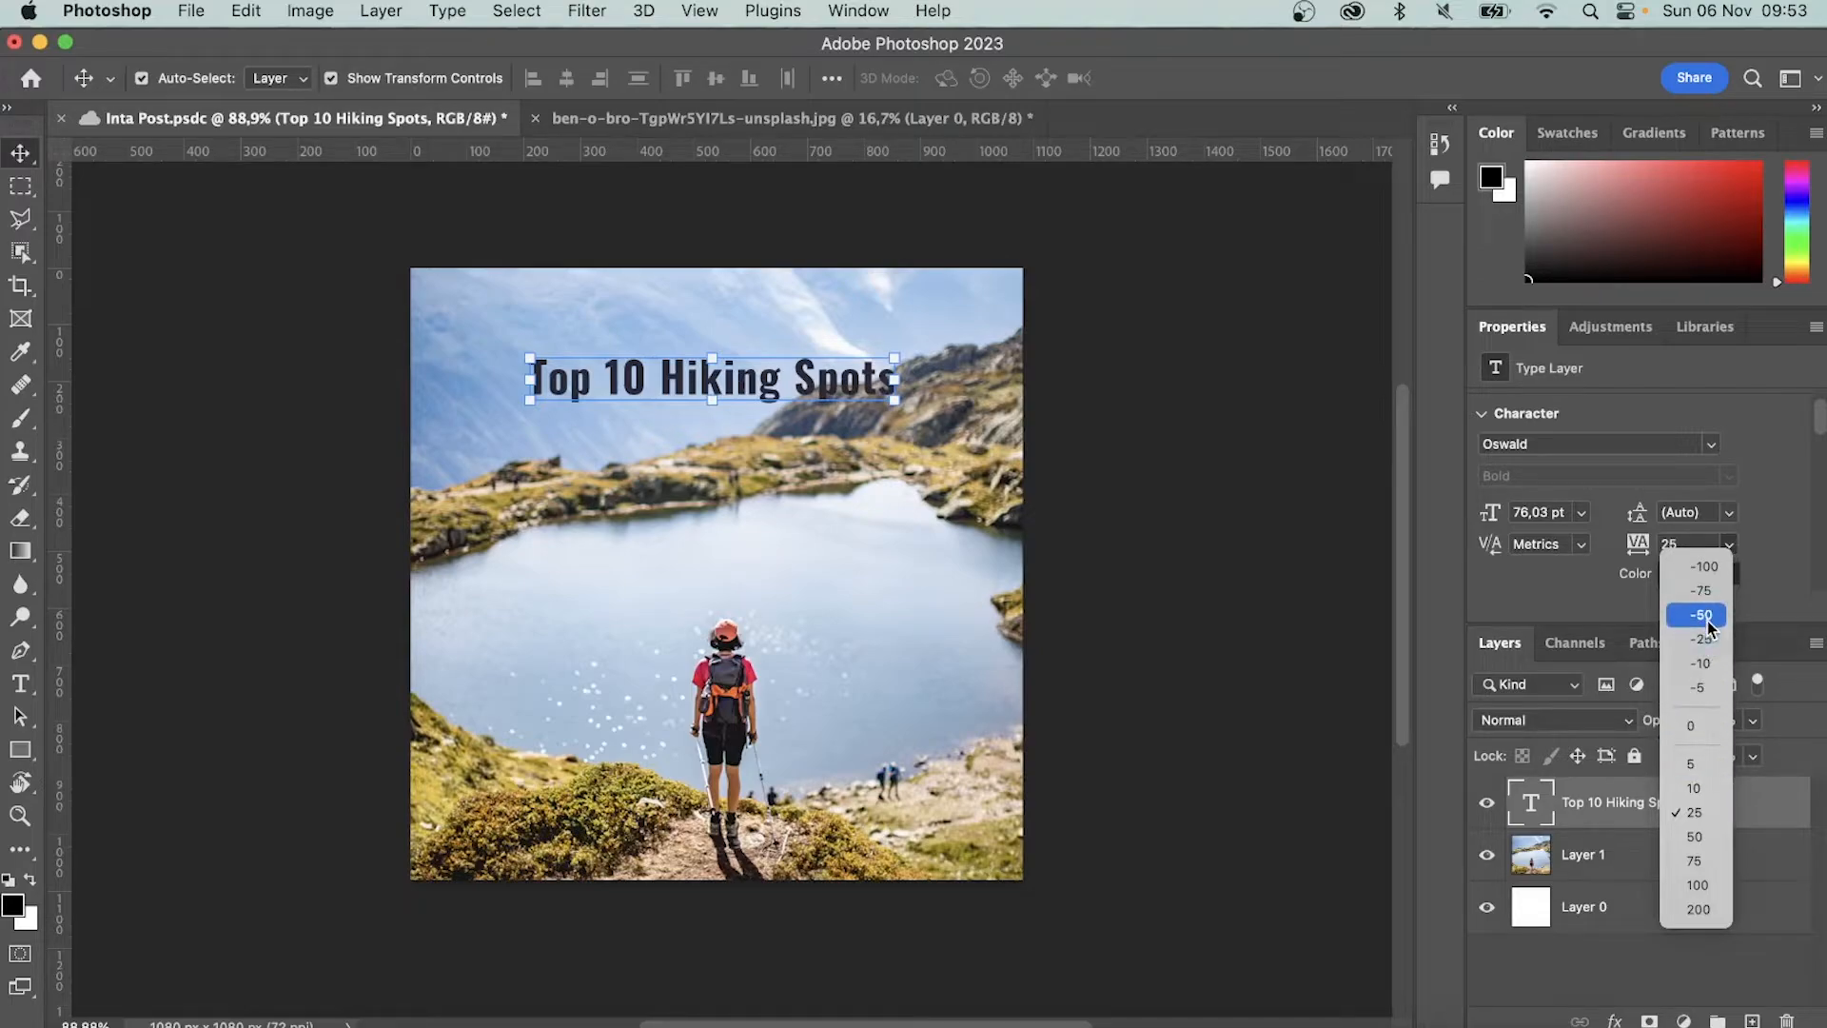
{"action": "left_click", "coordinate": [1703, 615]}
{"action": "left_click", "coordinate": [1728, 543]}
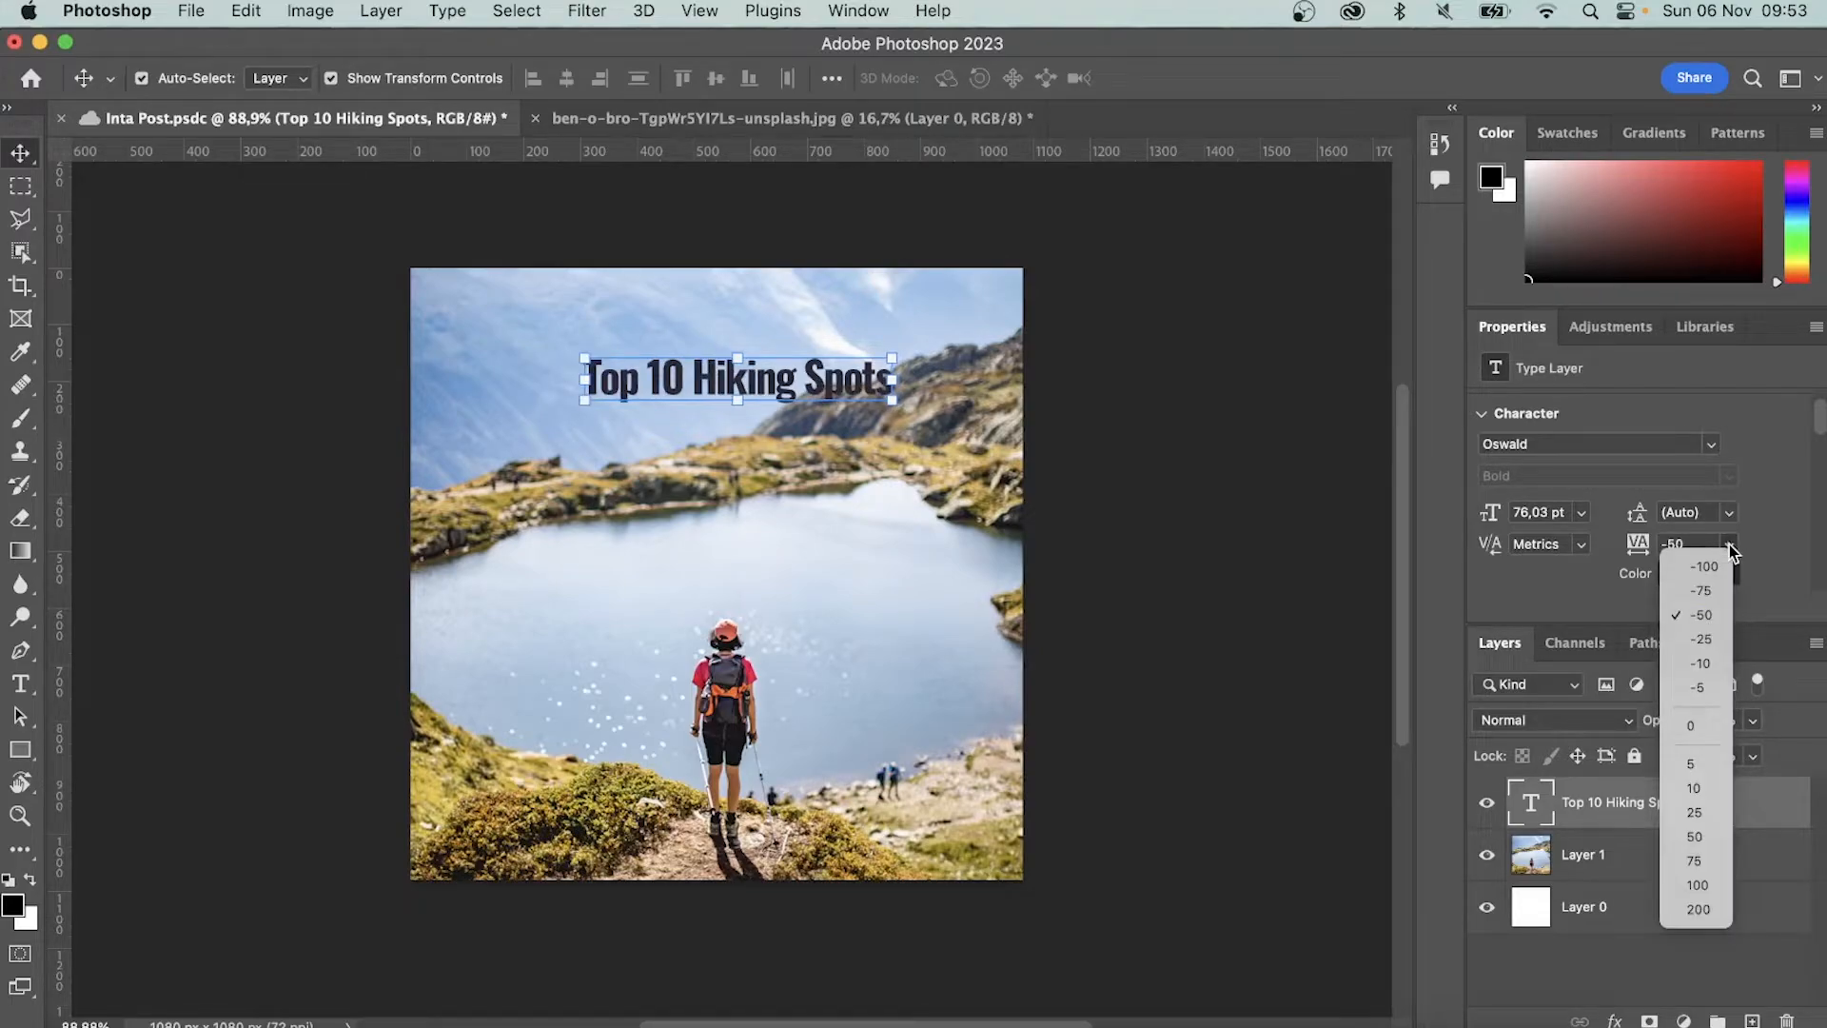
{"action": "left_click", "coordinate": [1709, 884]}
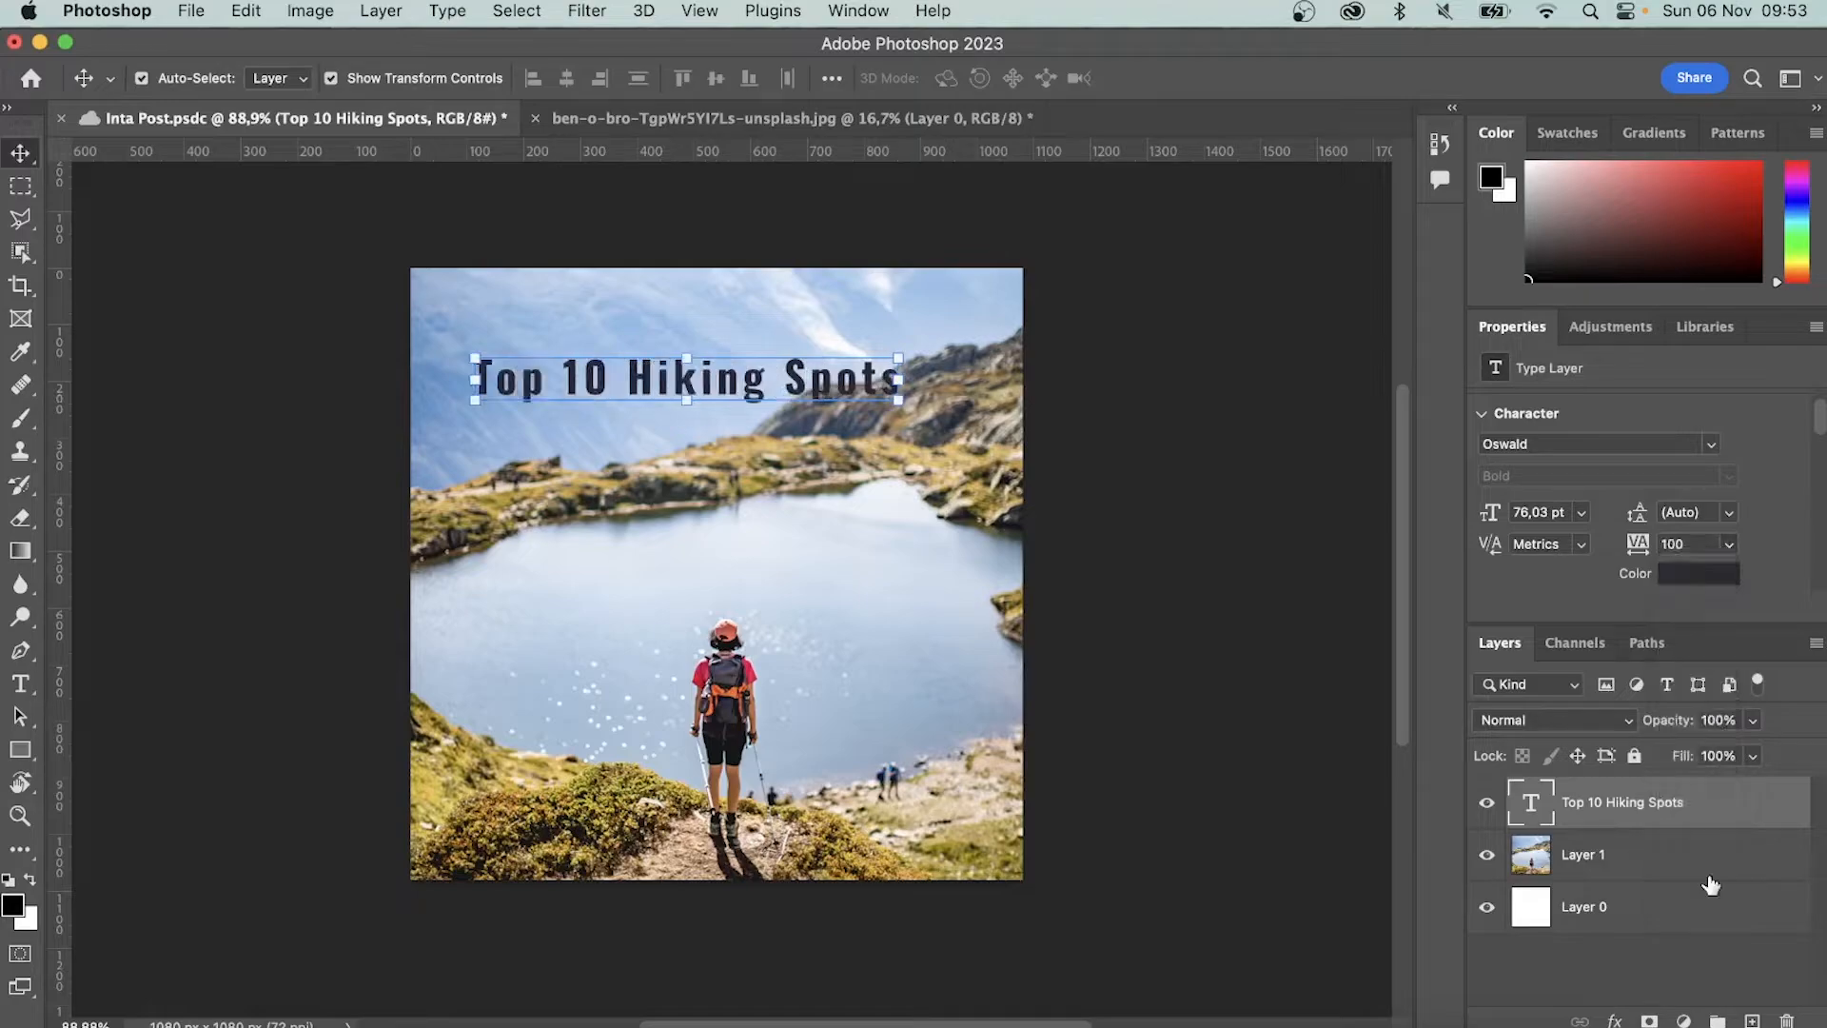
{"action": "left_click", "coordinate": [1730, 545]}
{"action": "left_click", "coordinate": [1729, 548]}
{"action": "type", "text": "76"}
{"action": "key", "text": "Return"}
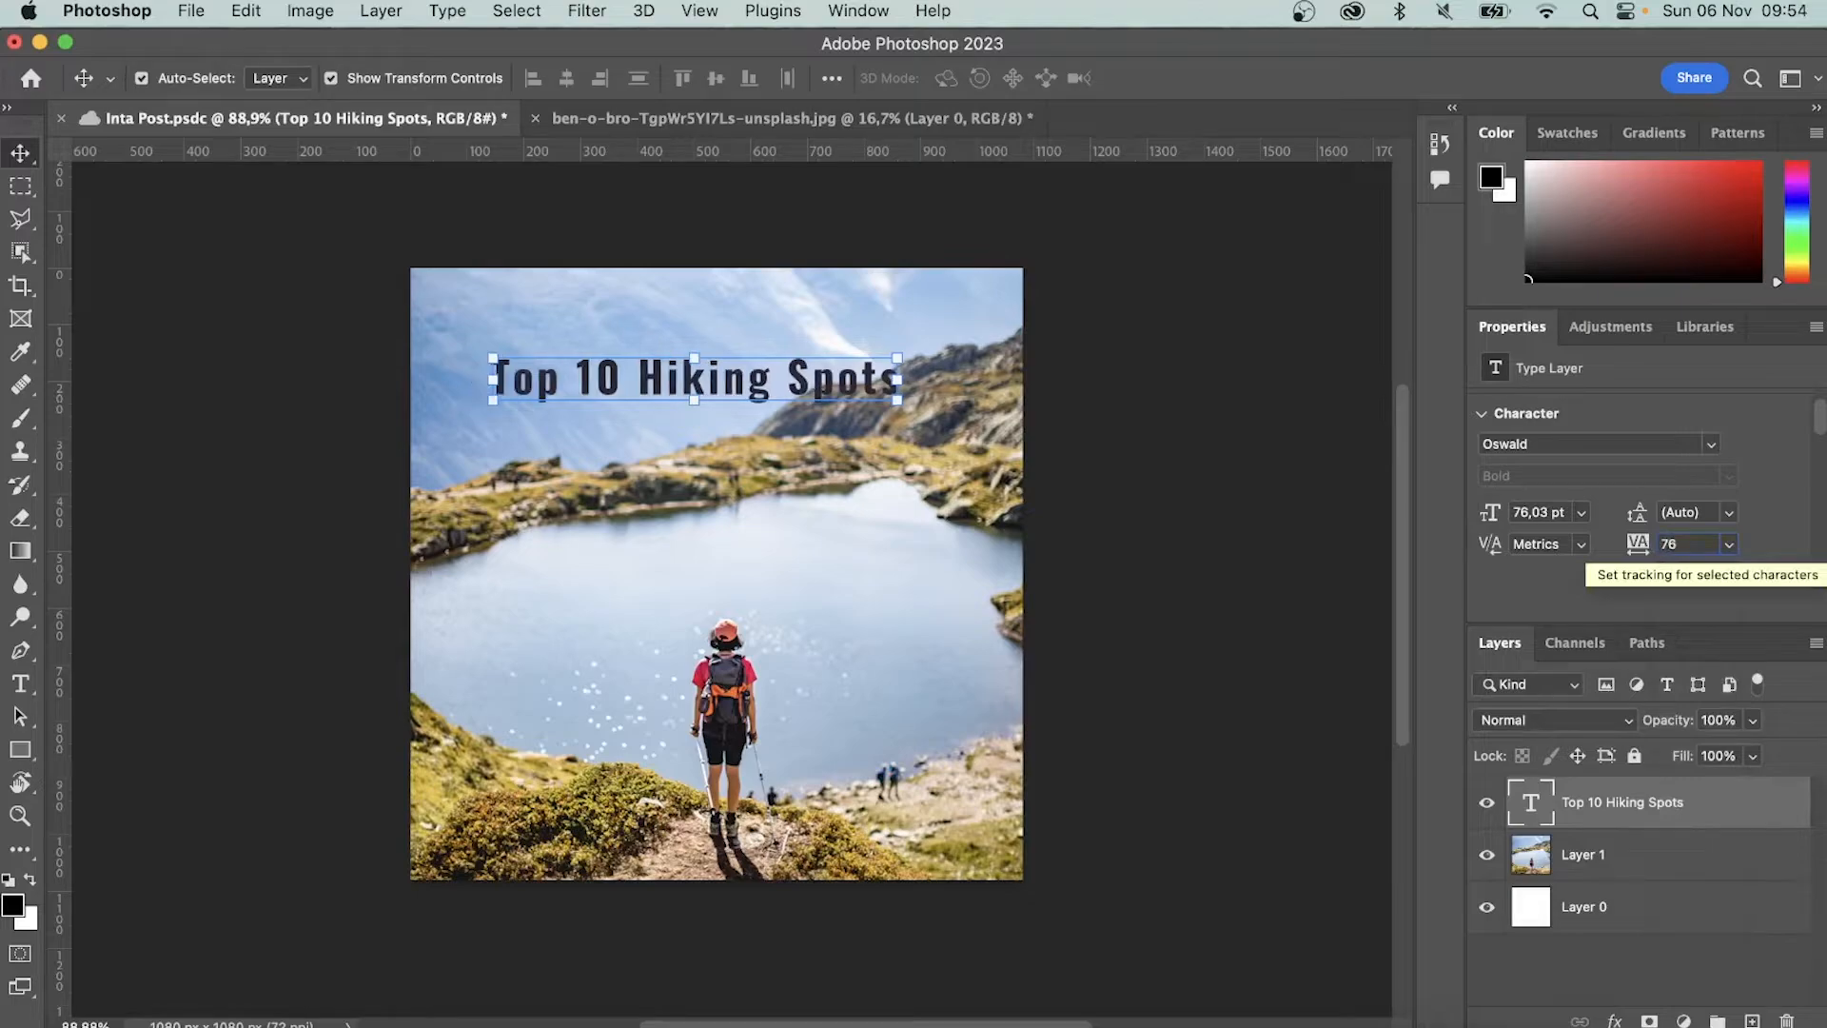
Set the title's font size to 72 pt and place it near the canvas's upper-left corner
{"action": "left_click", "coordinate": [1582, 513]}
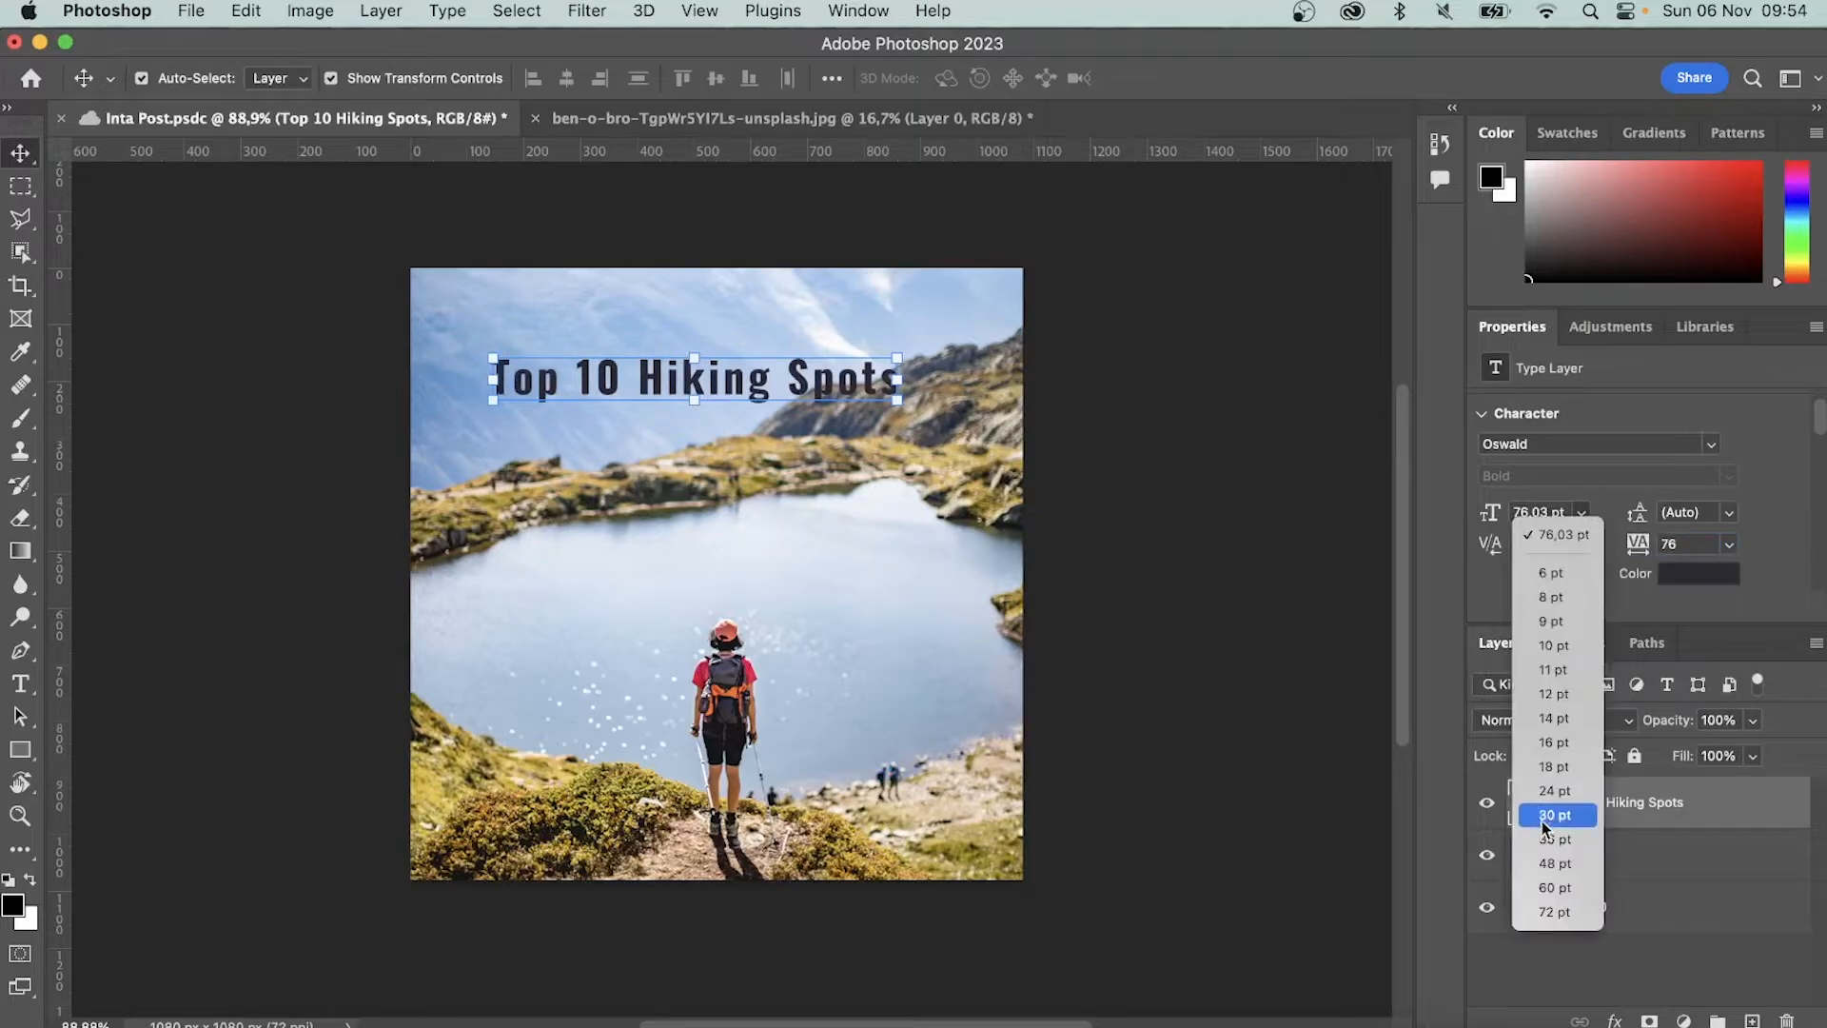
{"action": "left_click", "coordinate": [1546, 912]}
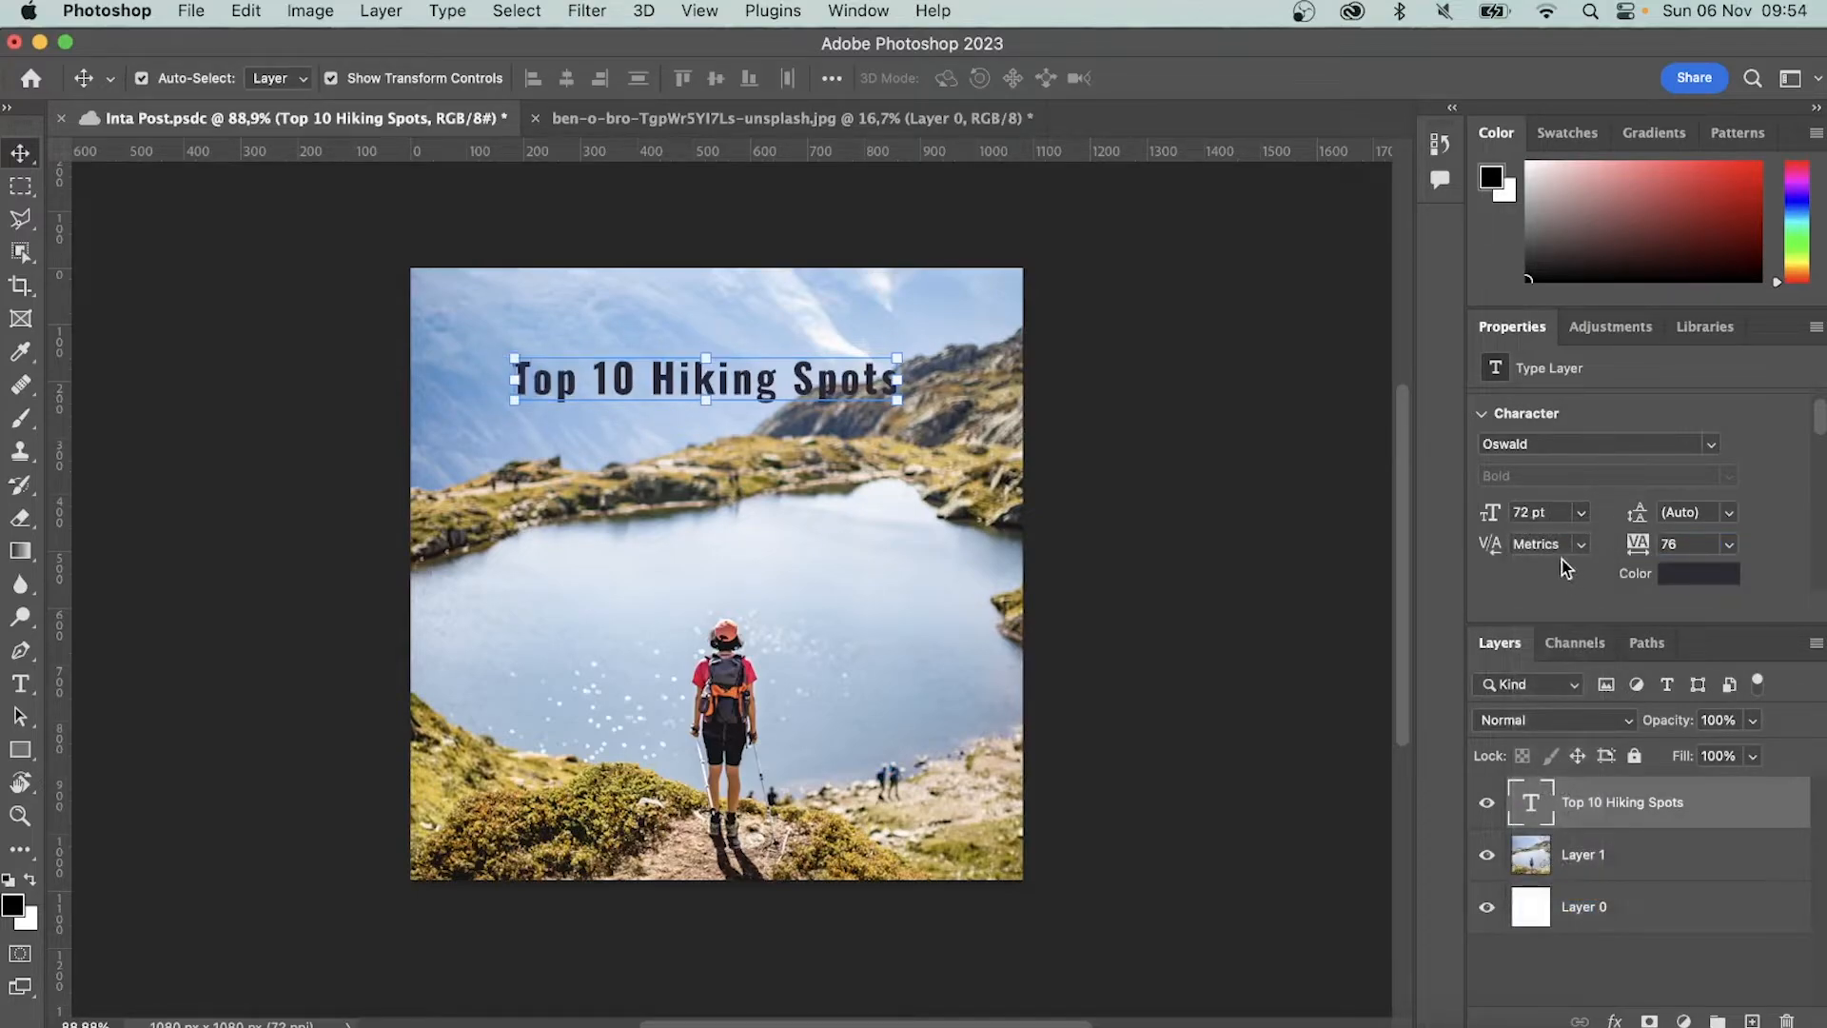
{"action": "left_click_drag", "start_coordinate": [897, 356], "coordinate": [770, 350]}
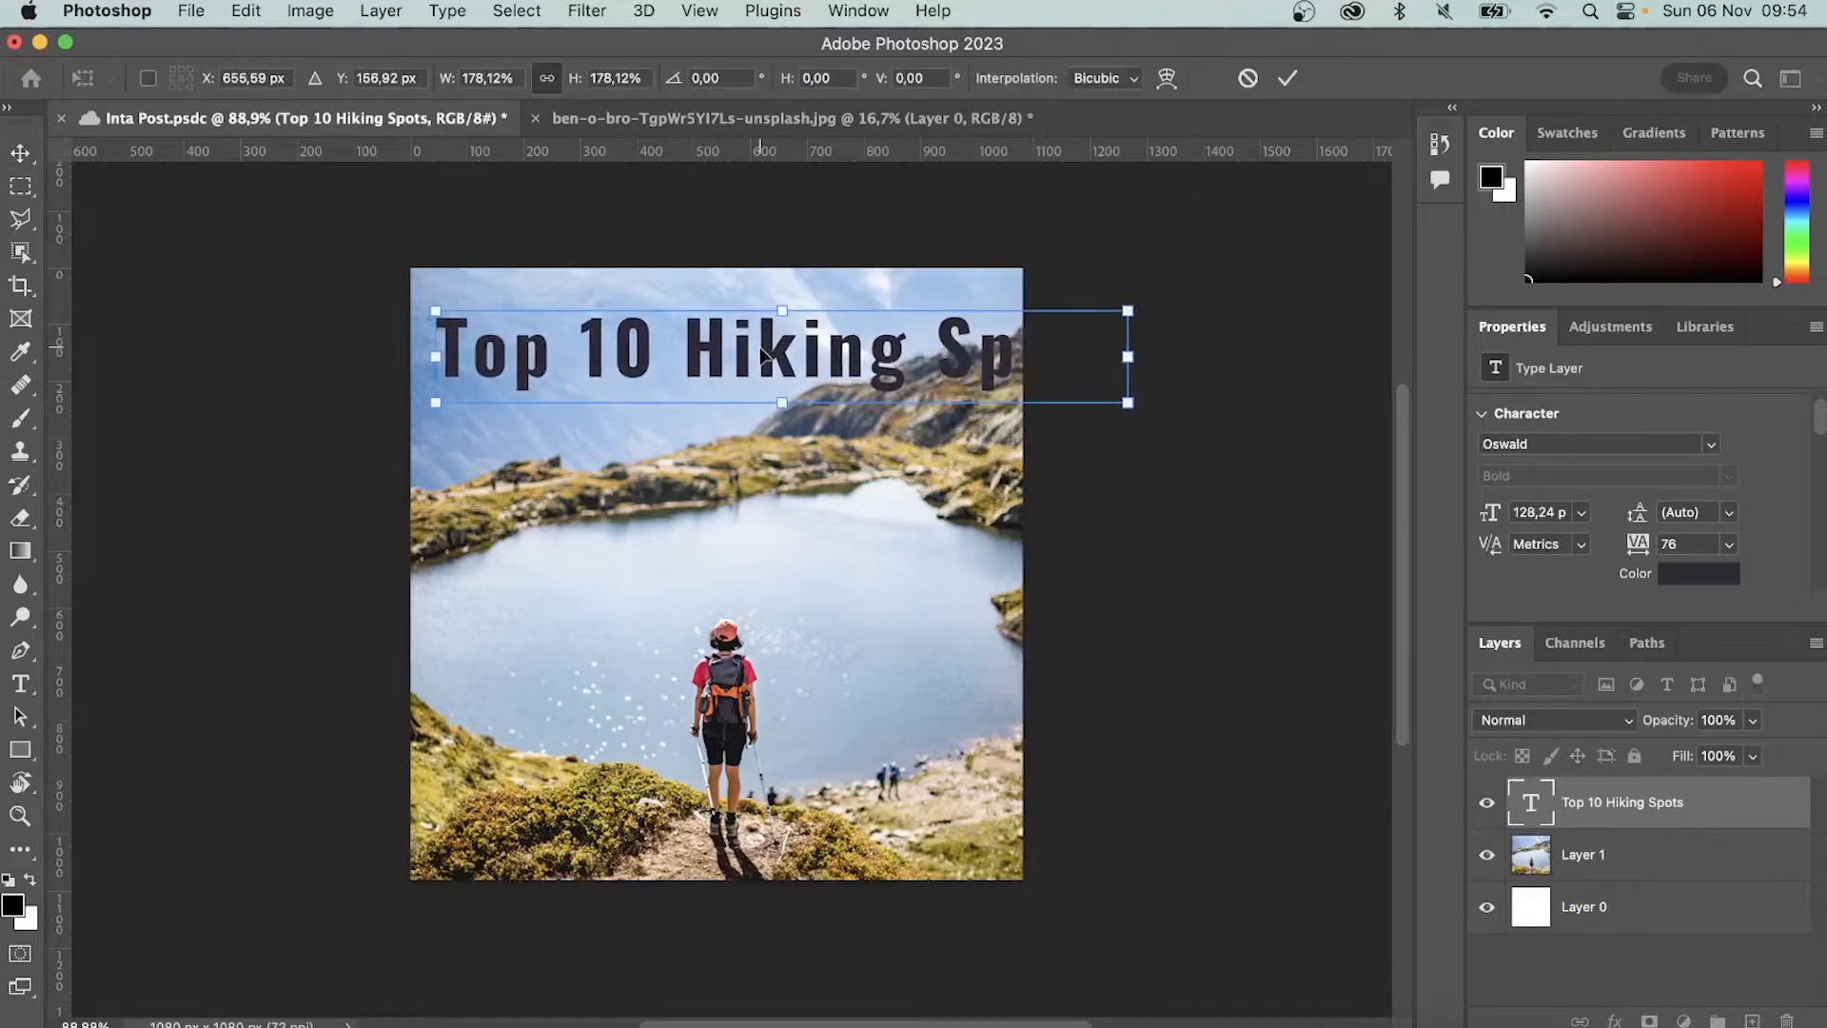
{"action": "left_click", "coordinate": [1290, 78]}
{"action": "left_click", "coordinate": [1304, 438]}
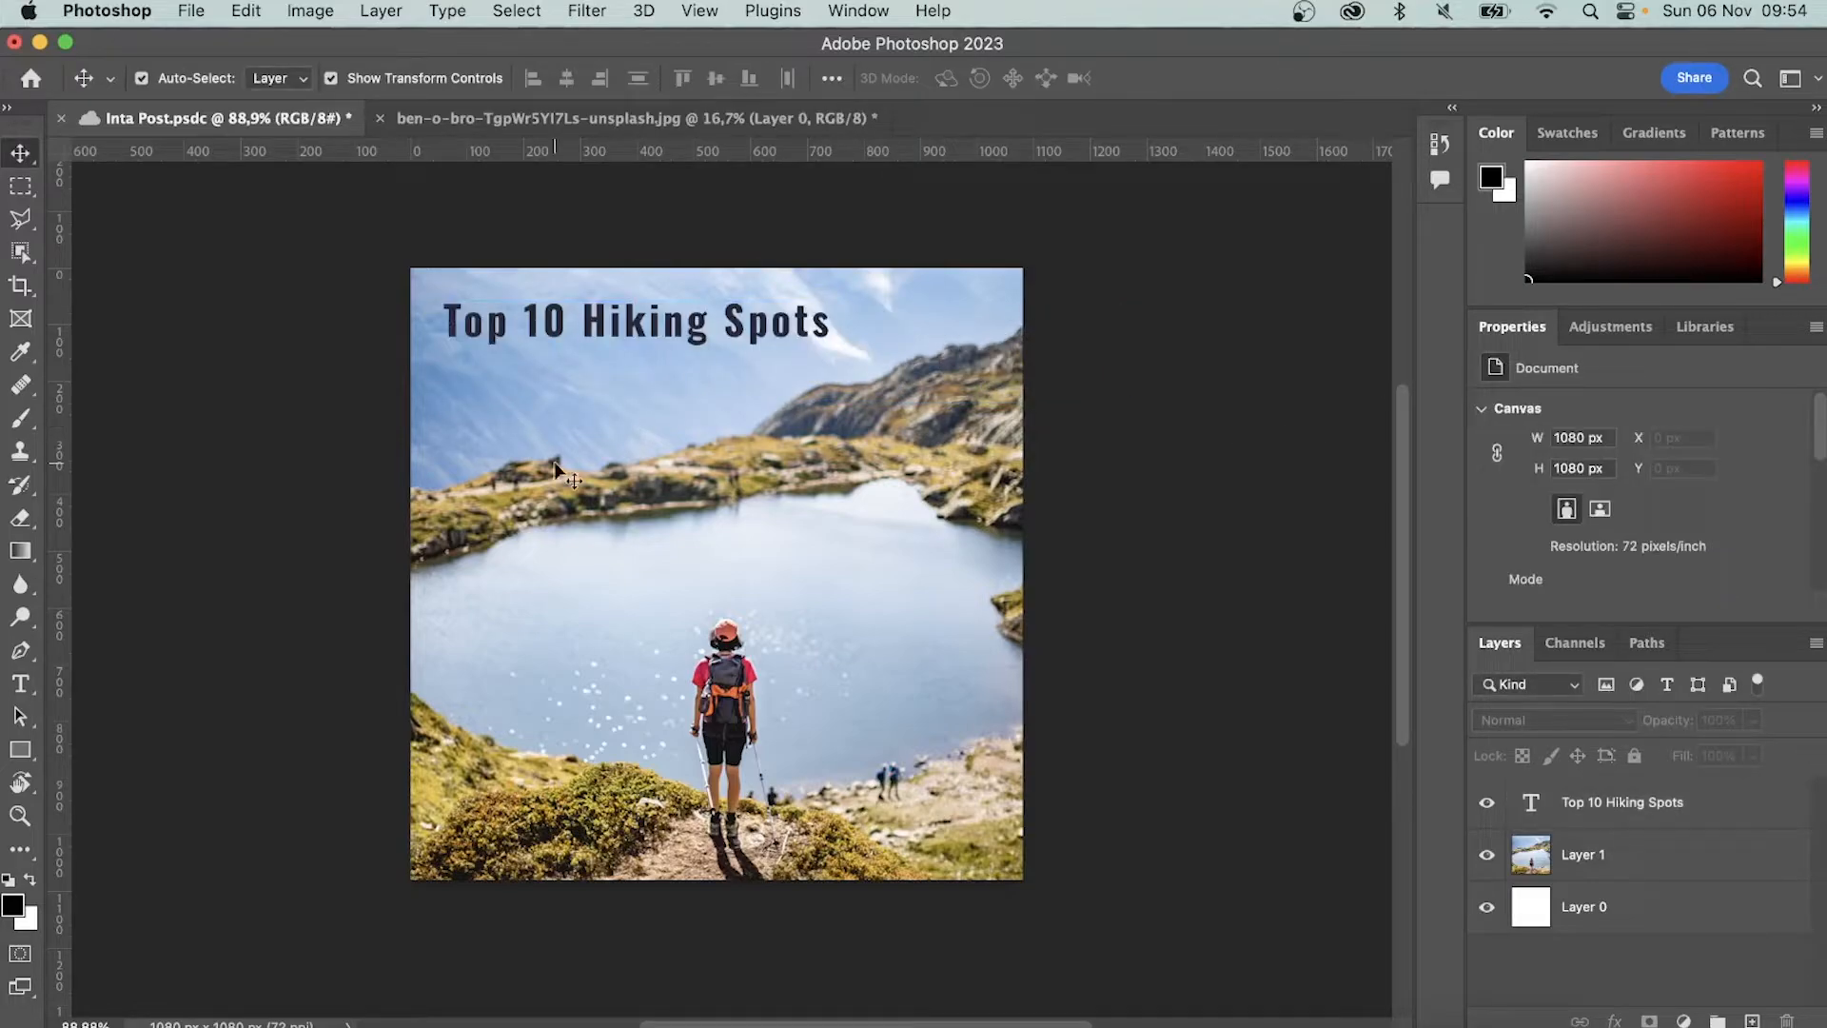
Draw a rectangle of about 746 x 125 px covering the title text
{"action": "left_click", "coordinate": [30, 759]}
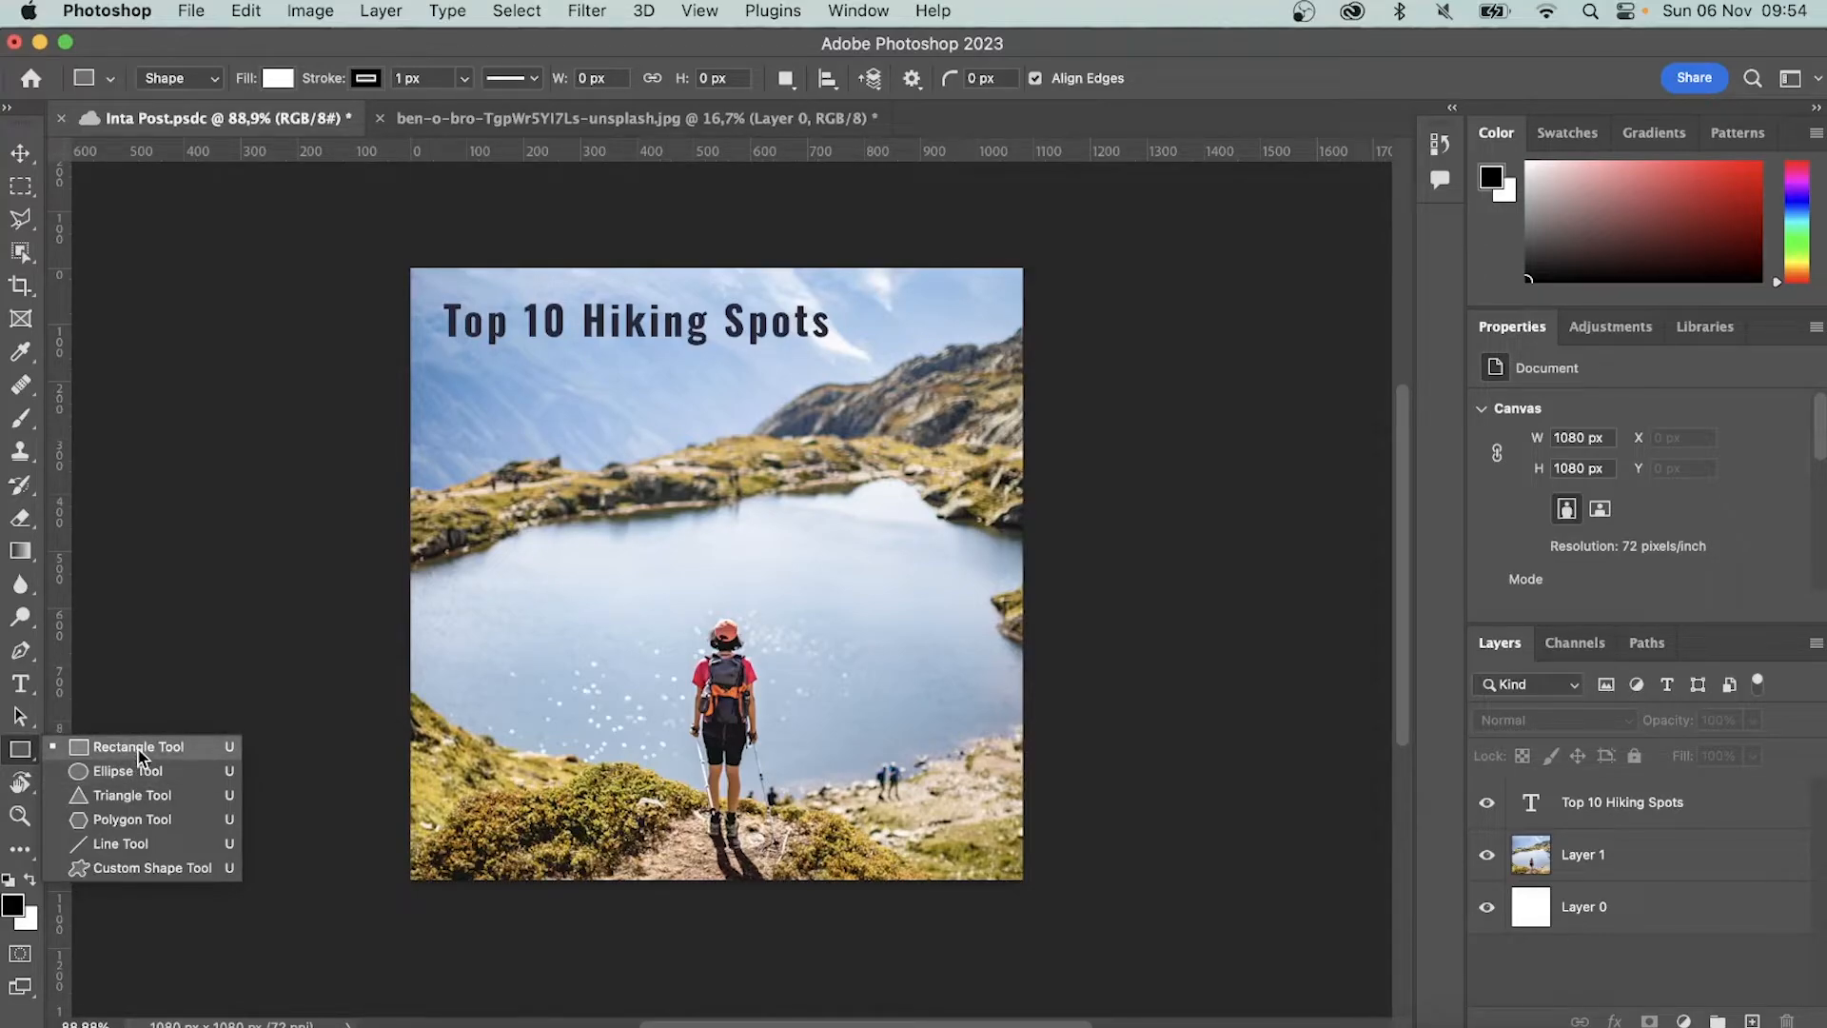
{"action": "left_click", "coordinate": [137, 746]}
{"action": "left_click_drag", "start_coordinate": [435, 293], "coordinate": [858, 364]}
Fill the rectangle with a pale blue sampled from the lake and remove its stroke
{"action": "left_click", "coordinate": [278, 78]}
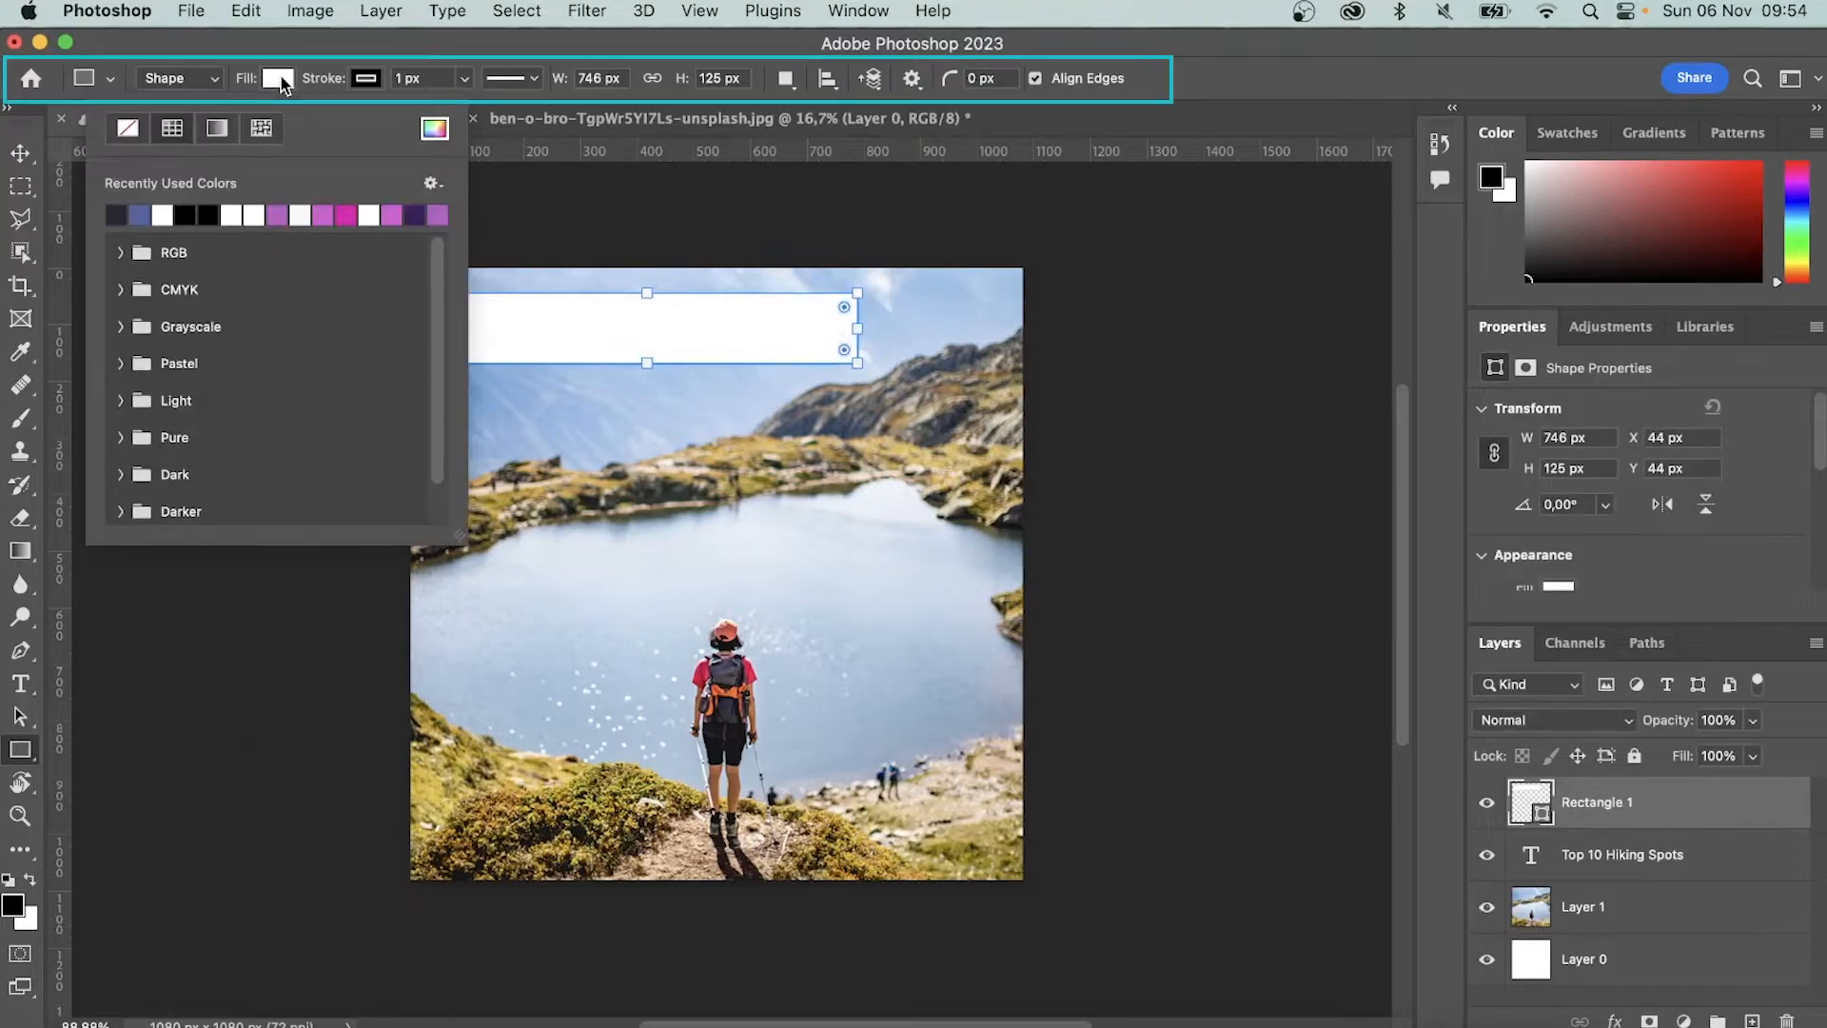
{"action": "left_click", "coordinate": [434, 128]}
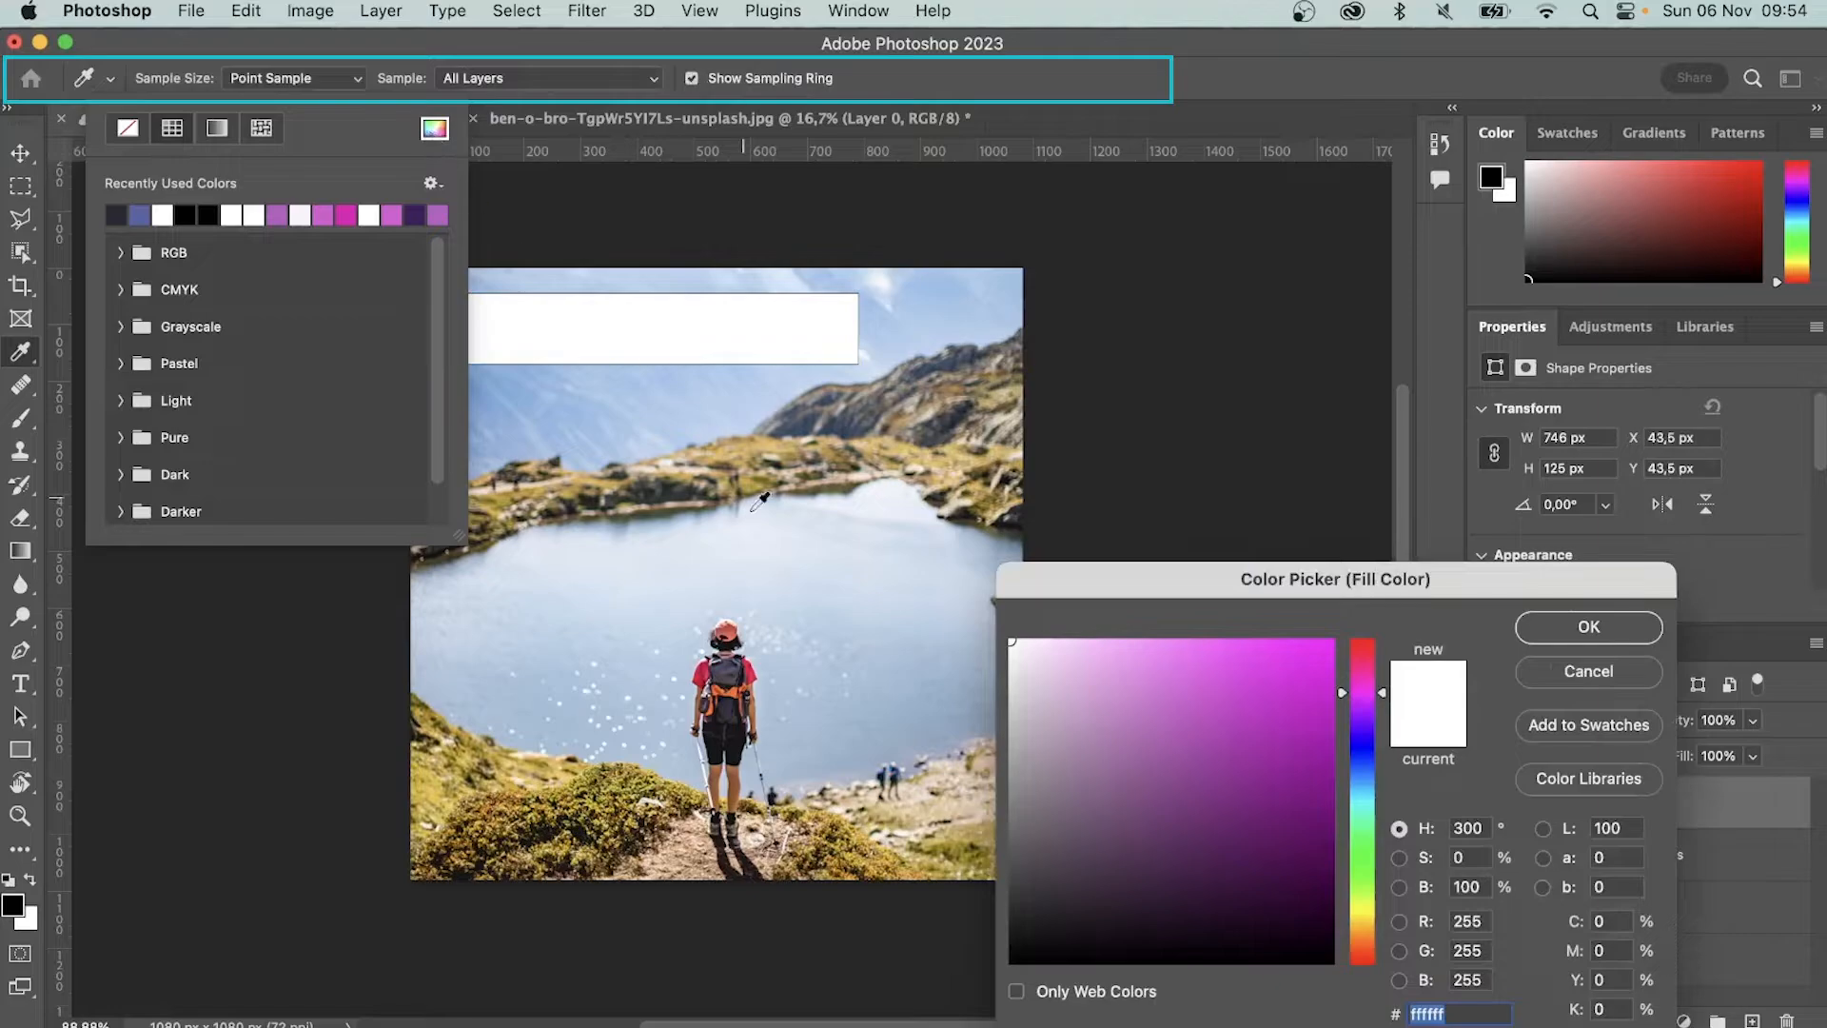
{"action": "left_click", "coordinate": [809, 587]}
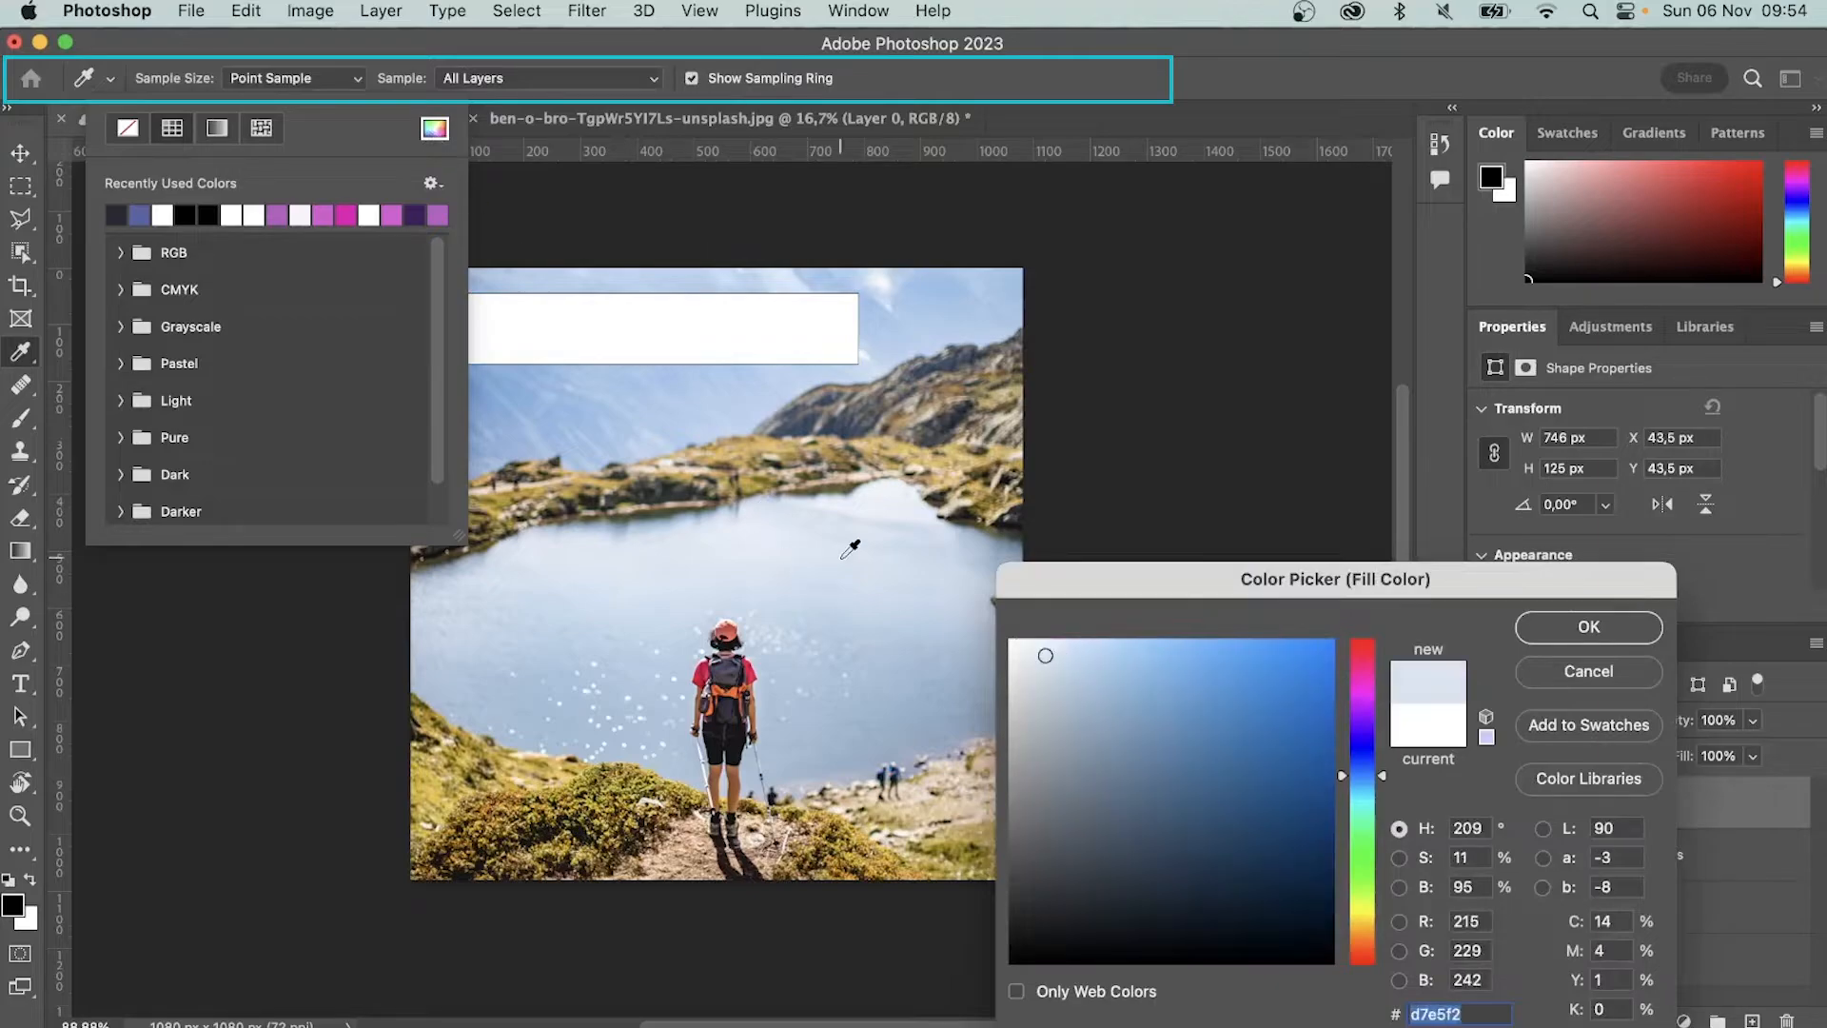
{"action": "left_click", "coordinate": [1587, 620]}
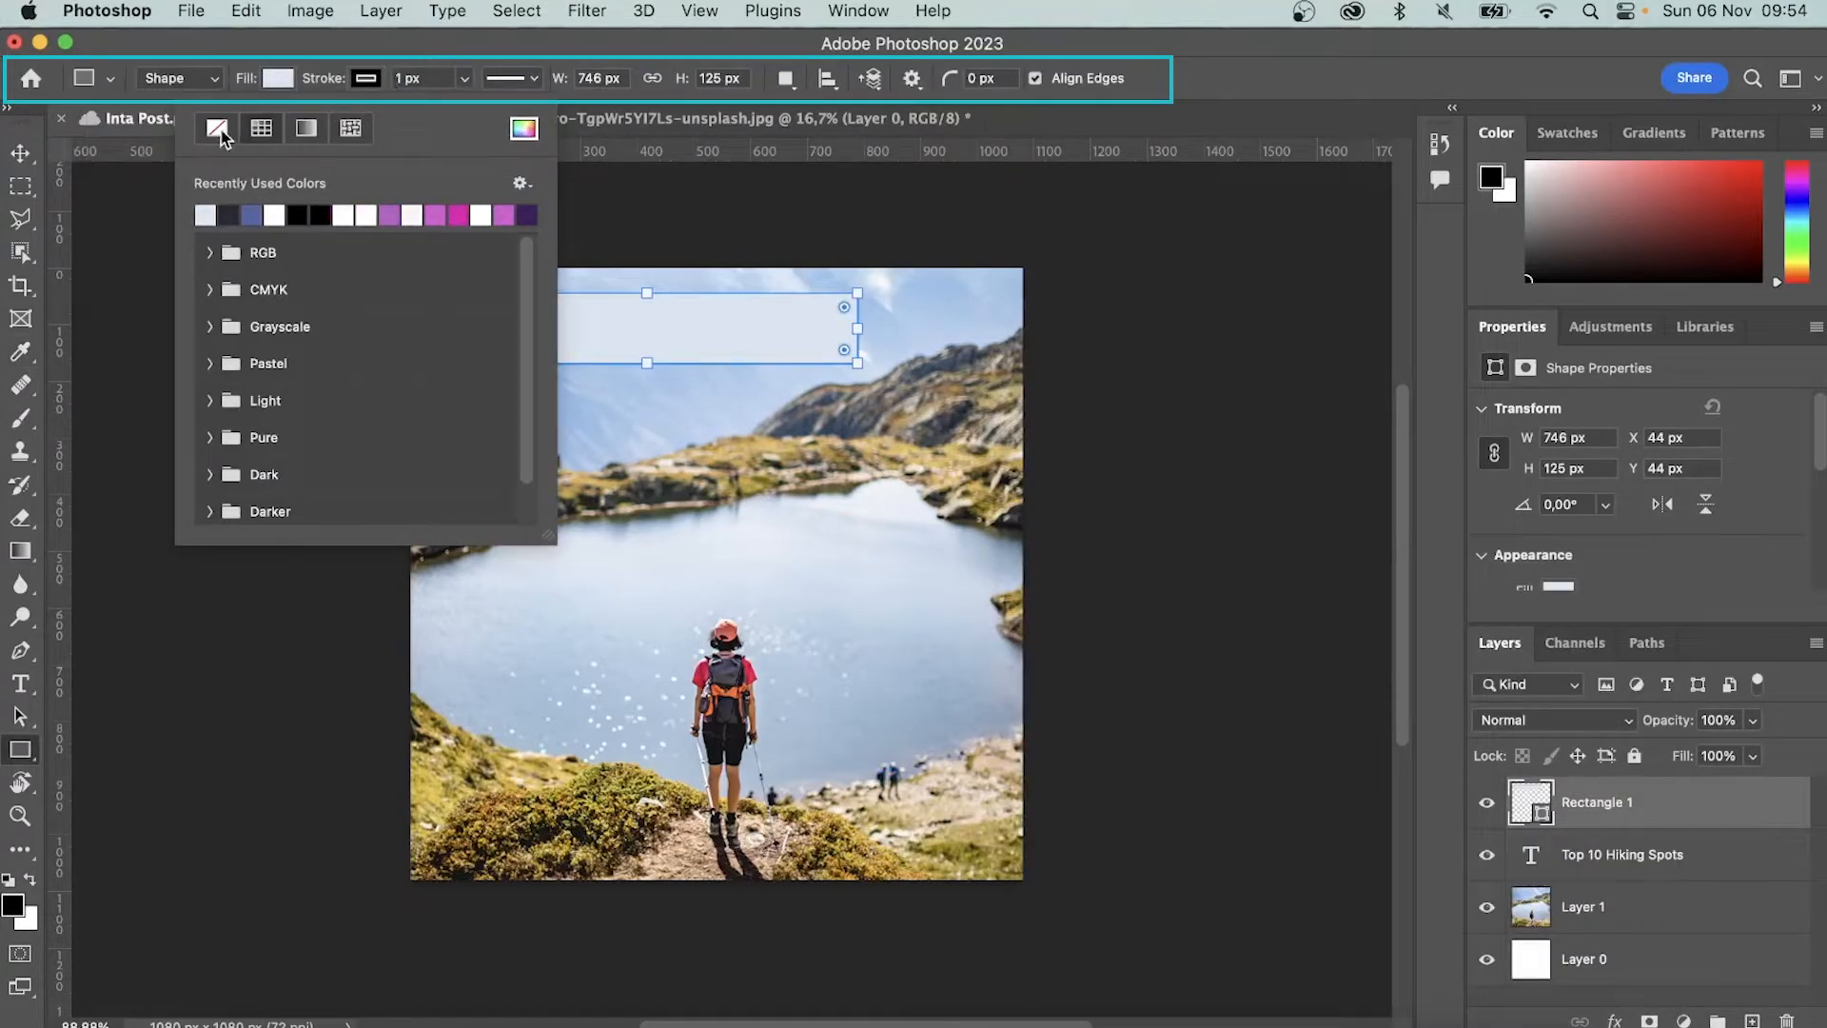
{"action": "left_click", "coordinate": [225, 130]}
Round the rectangle's corners fully into a pill shape and deselect it
{"action": "left_click", "coordinate": [847, 305]}
{"action": "left_click_drag", "start_coordinate": [847, 305], "coordinate": [806, 311]}
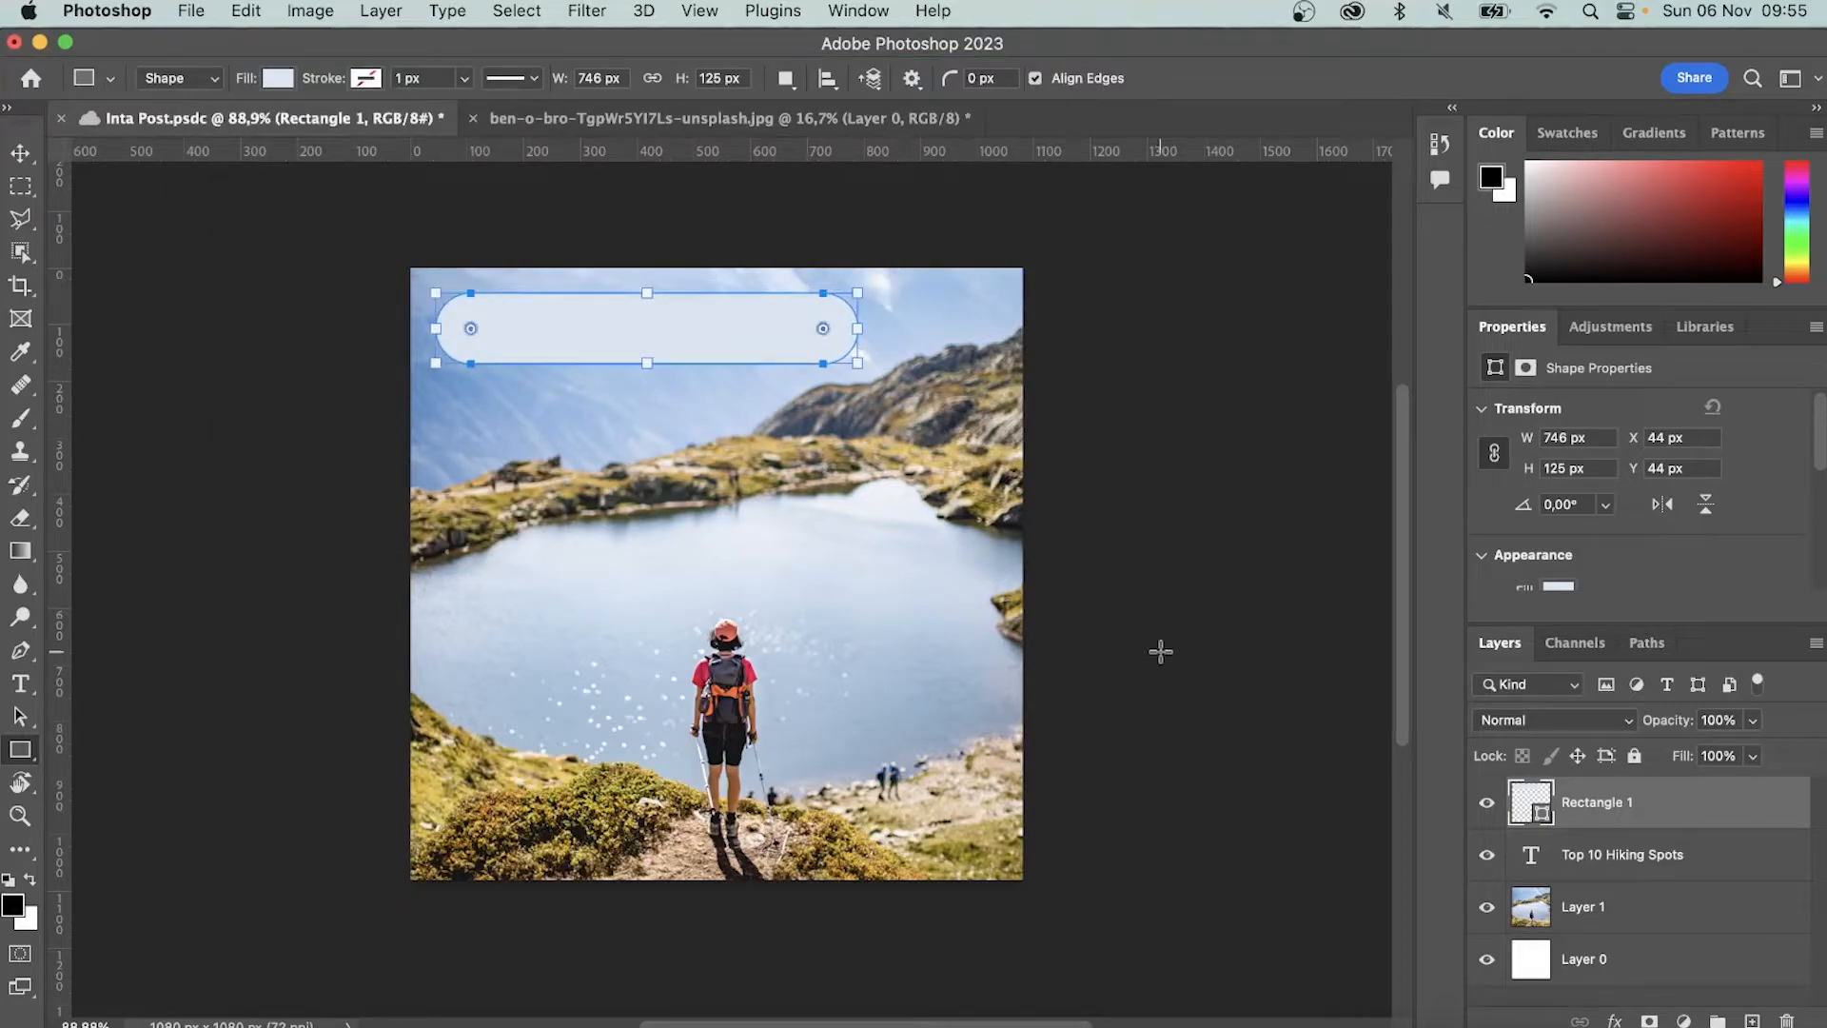
{"action": "left_click", "coordinate": [21, 156]}
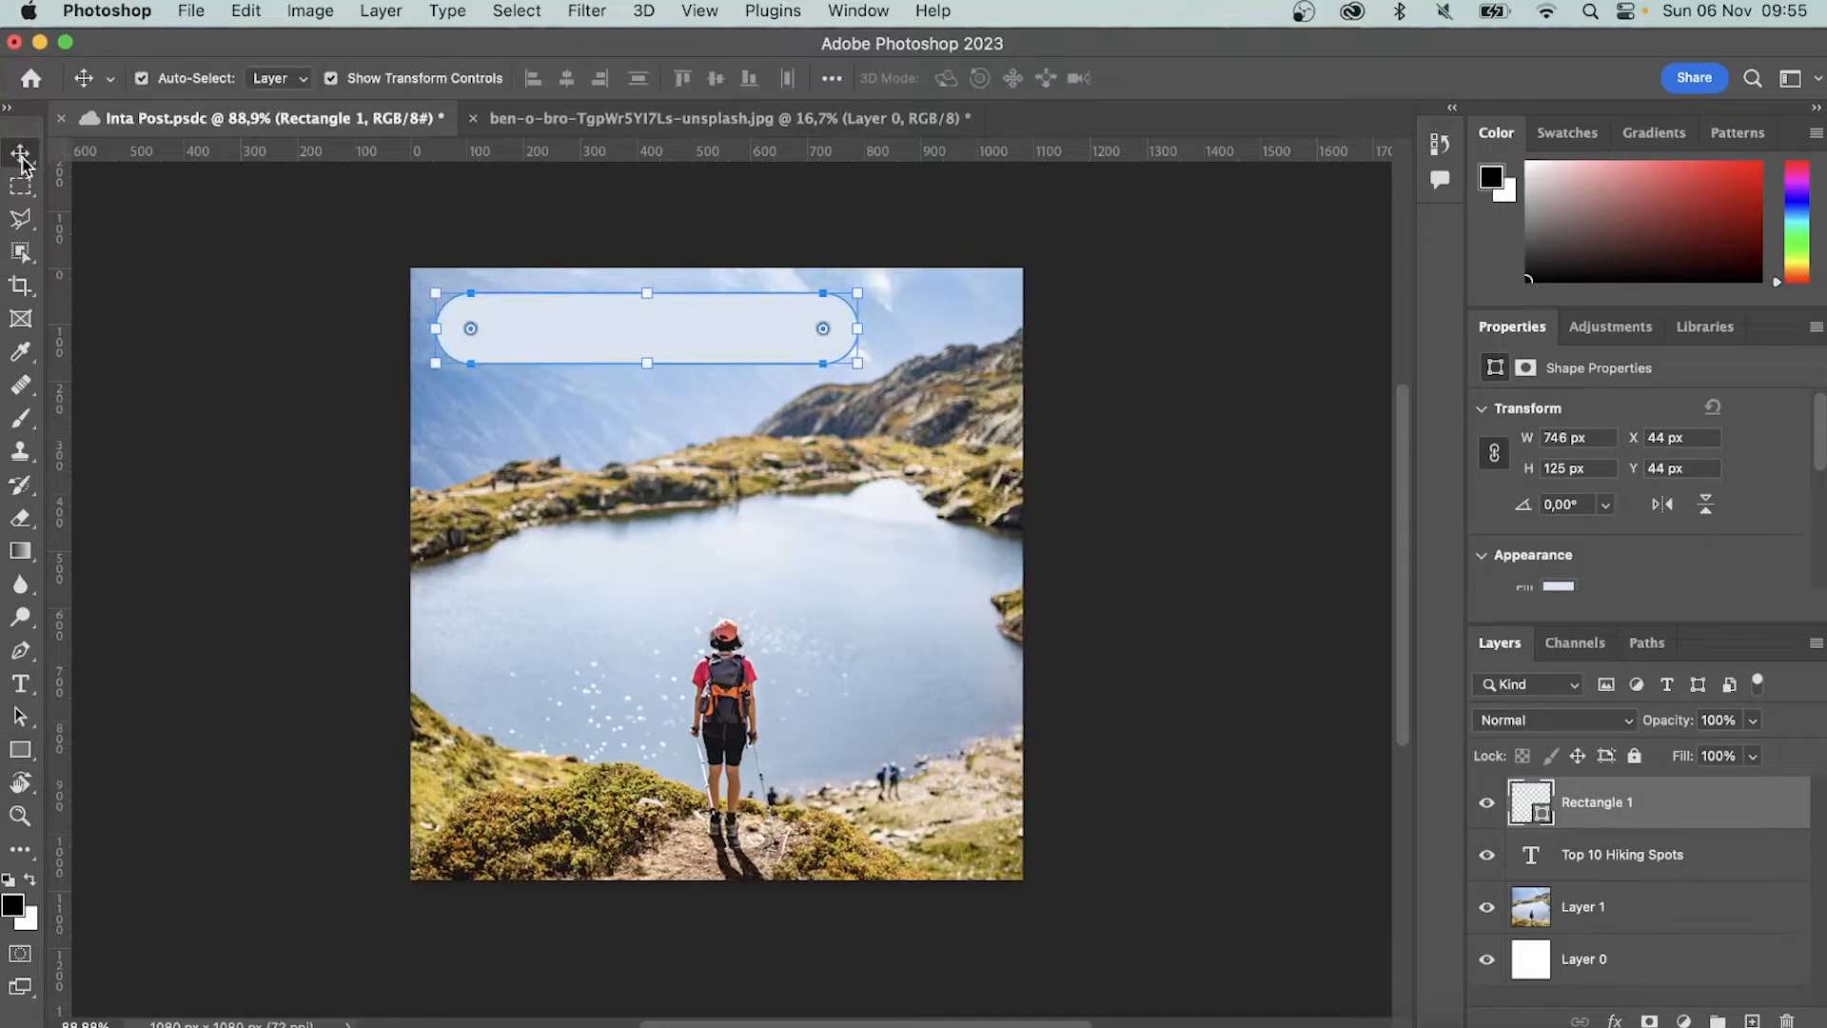
{"action": "left_click", "coordinate": [1172, 620]}
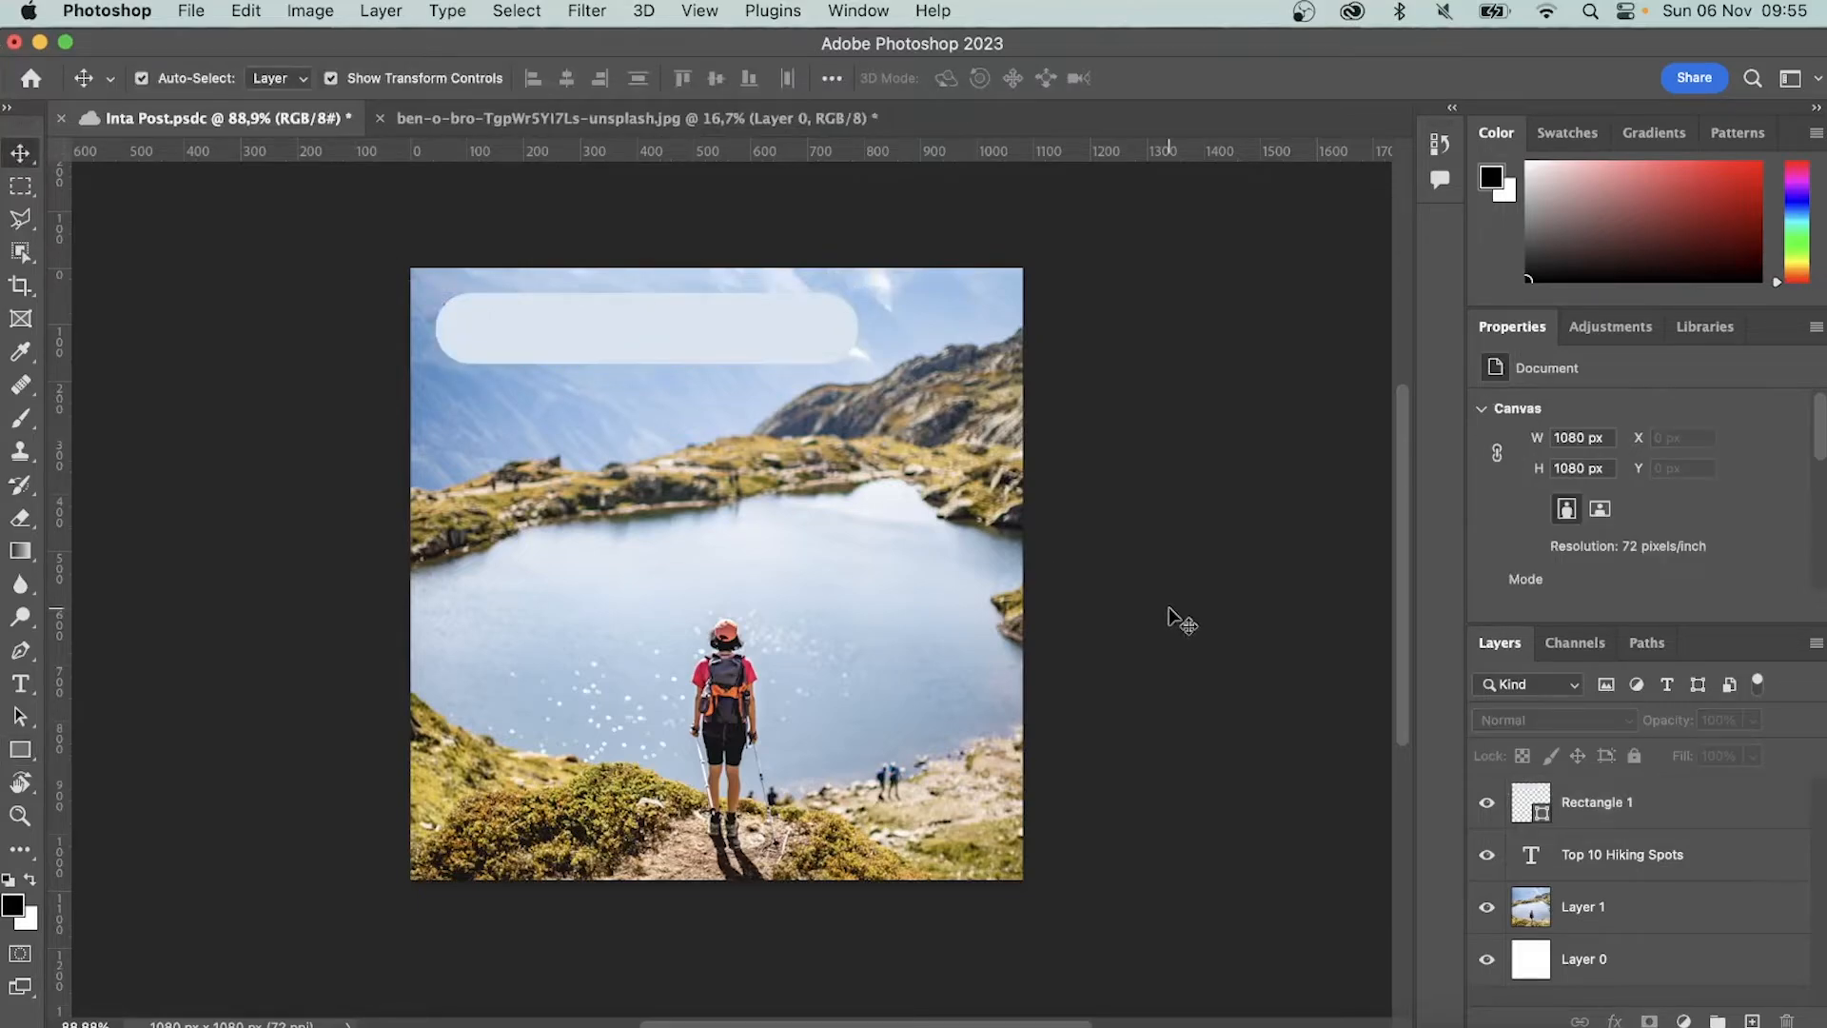
Move the title layer above the Rectangle 1 layer
{"action": "left_click", "coordinate": [1630, 814]}
{"action": "left_click", "coordinate": [1619, 857]}
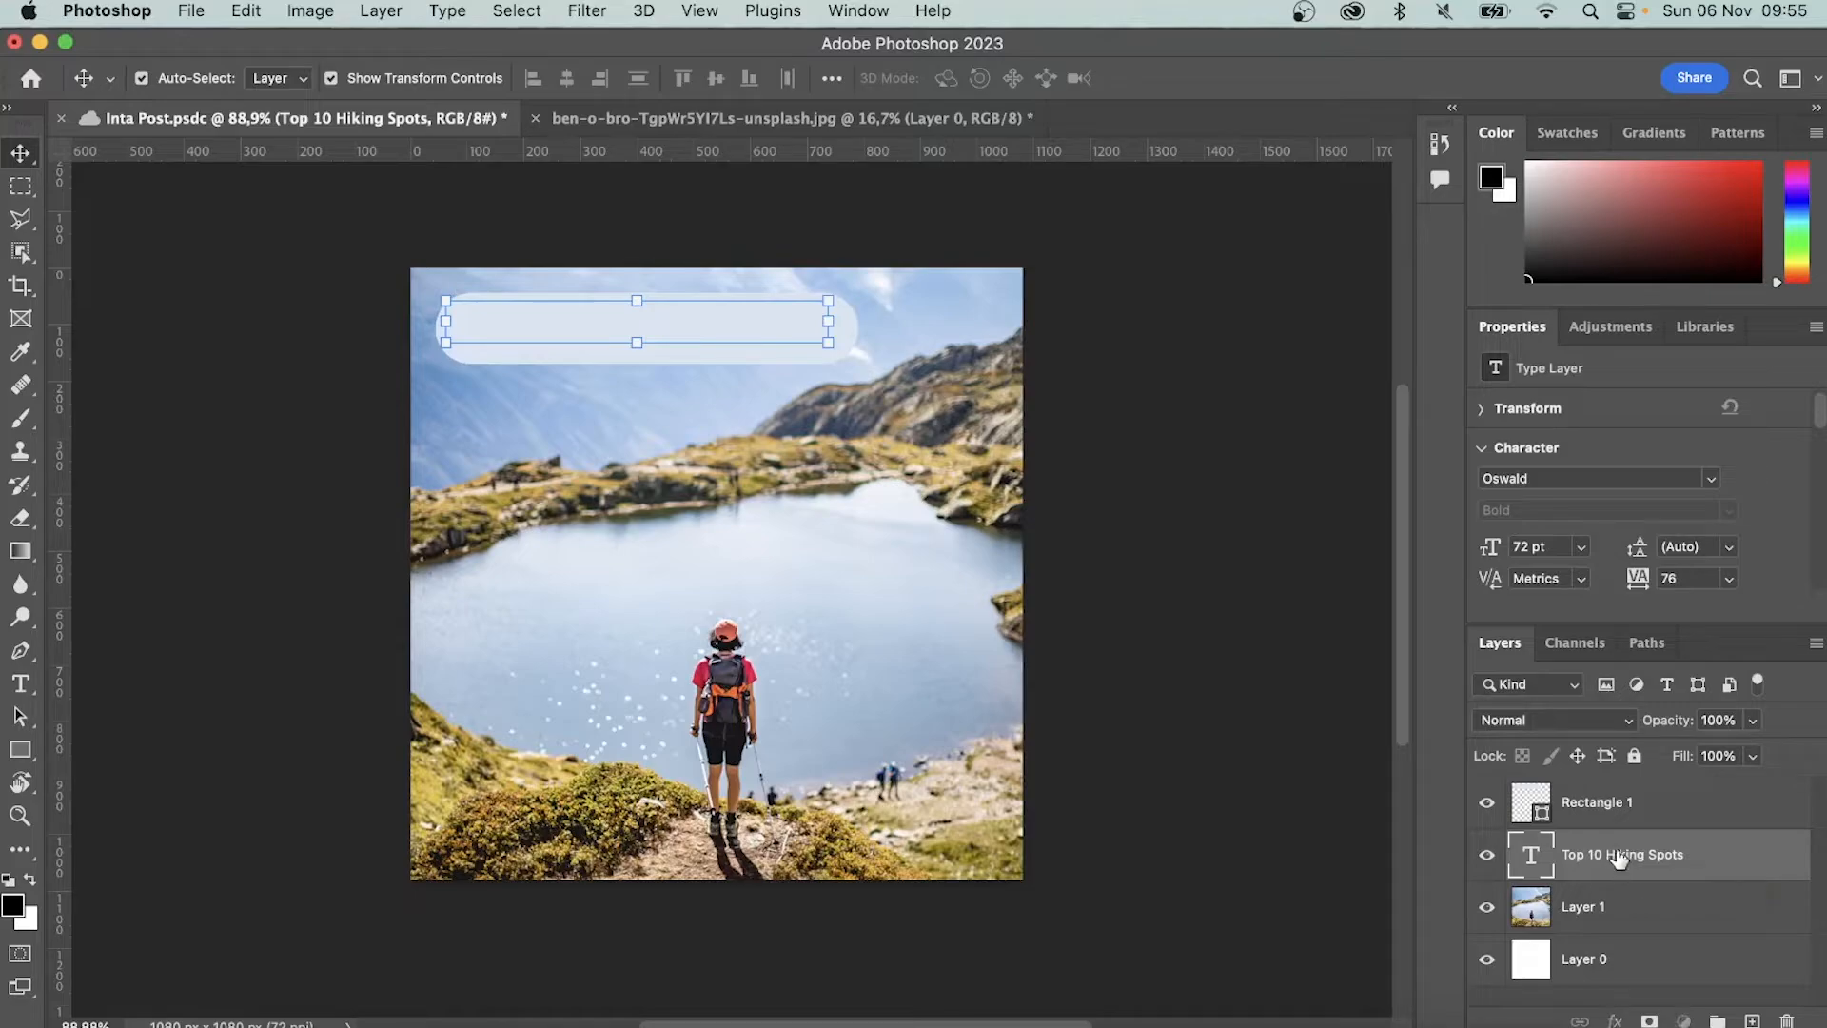
{"action": "left_click_drag", "start_coordinate": [1619, 859], "coordinate": [1616, 788]}
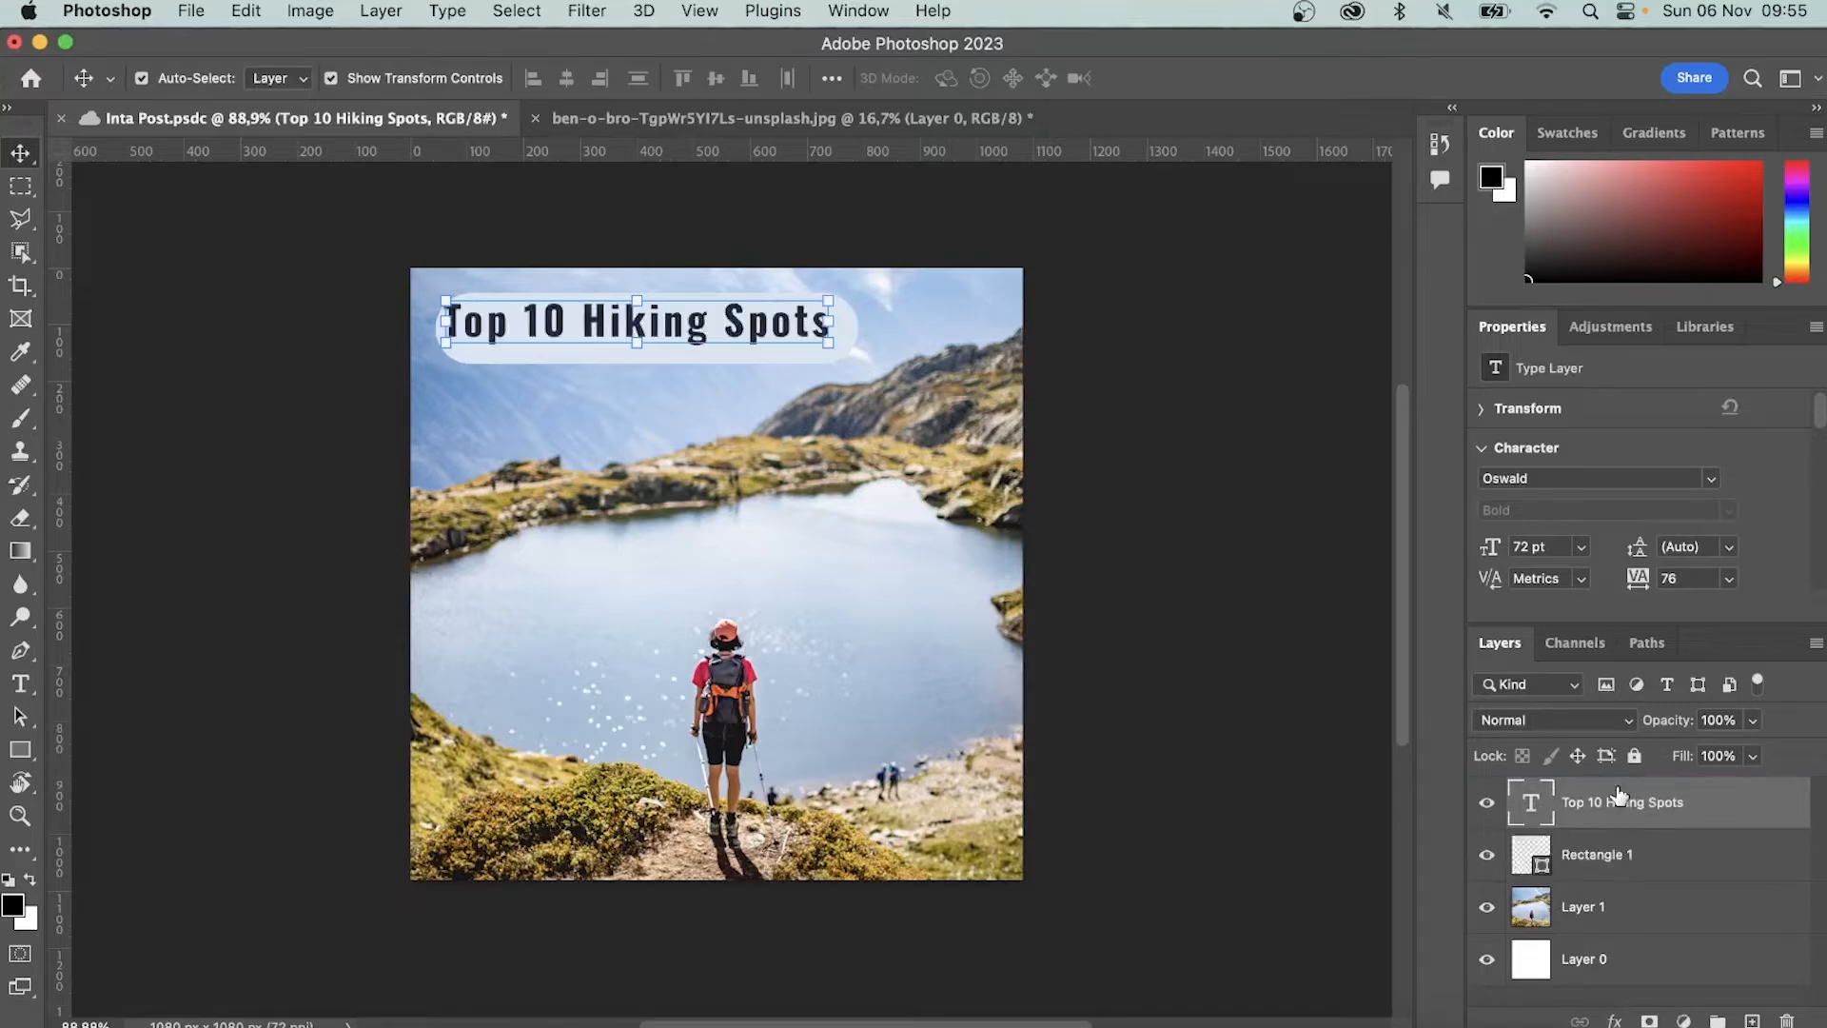
Centre the title inside the pale pill shape and save the document
{"action": "left_click", "coordinate": [1326, 663]}
{"action": "left_click", "coordinate": [976, 568]}
{"action": "left_click", "coordinate": [1083, 565]}
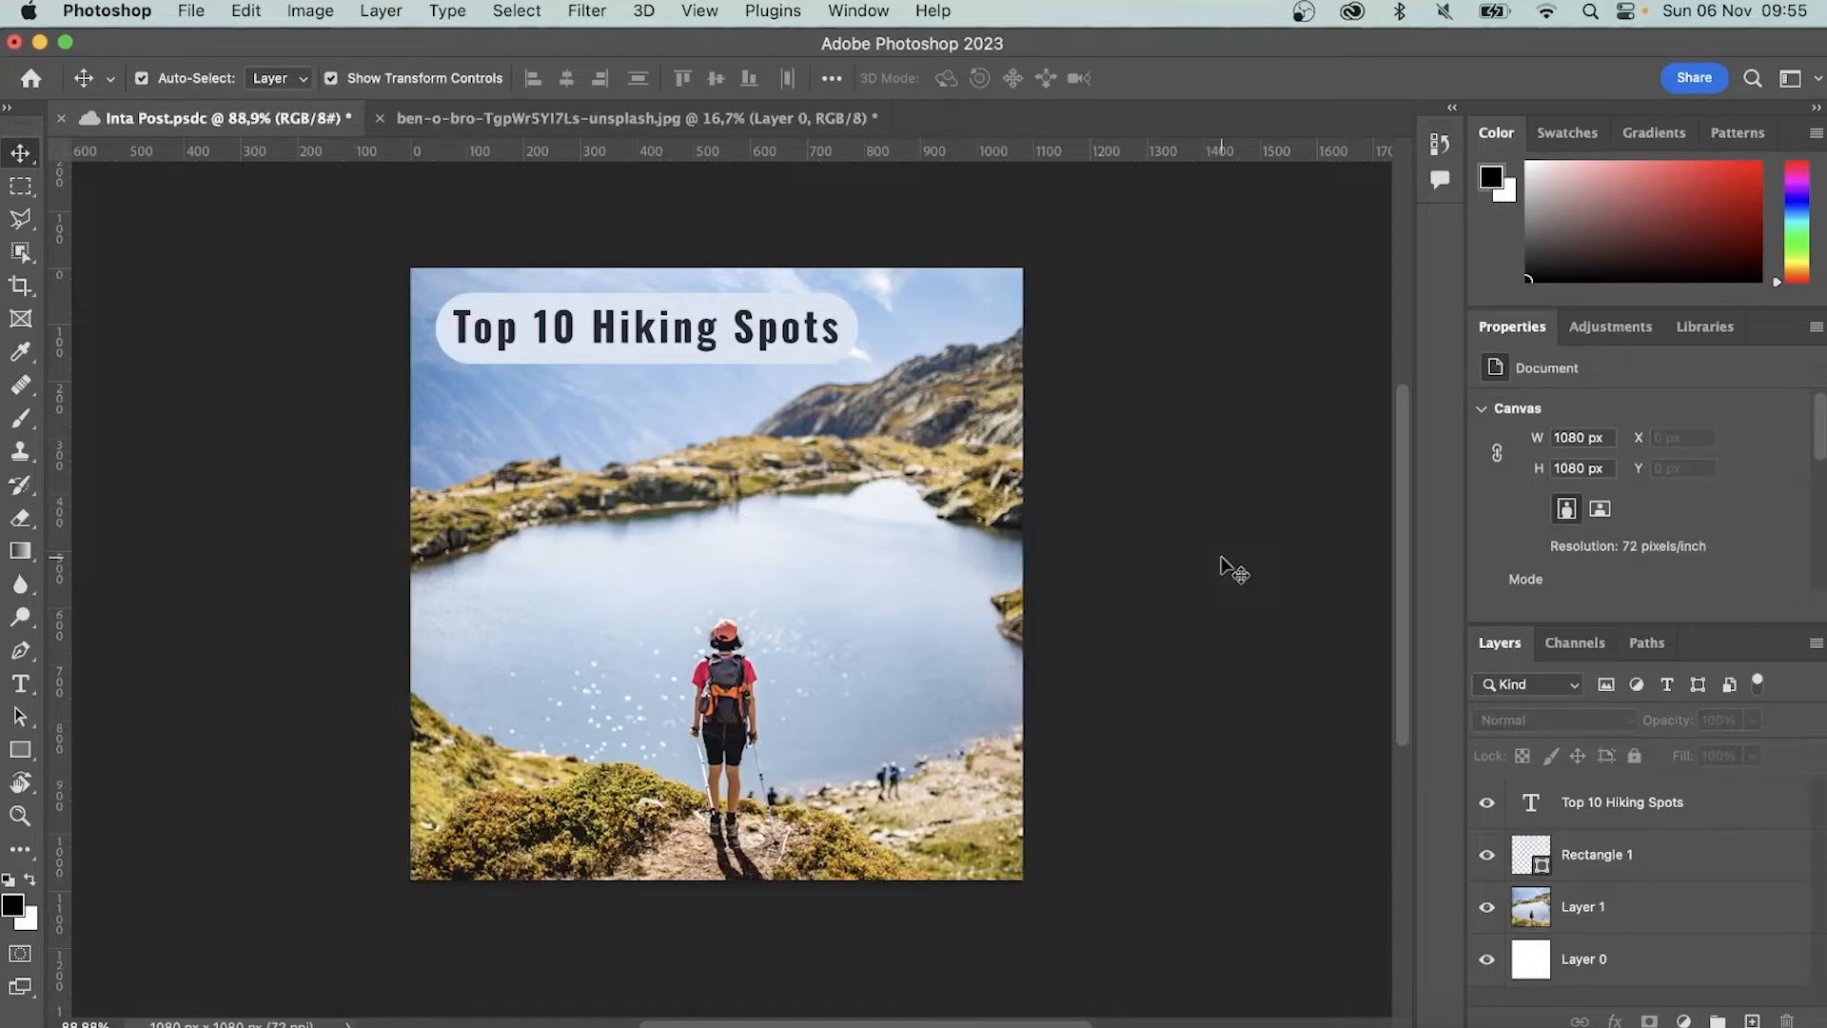
{"action": "key", "text": "super+s"}
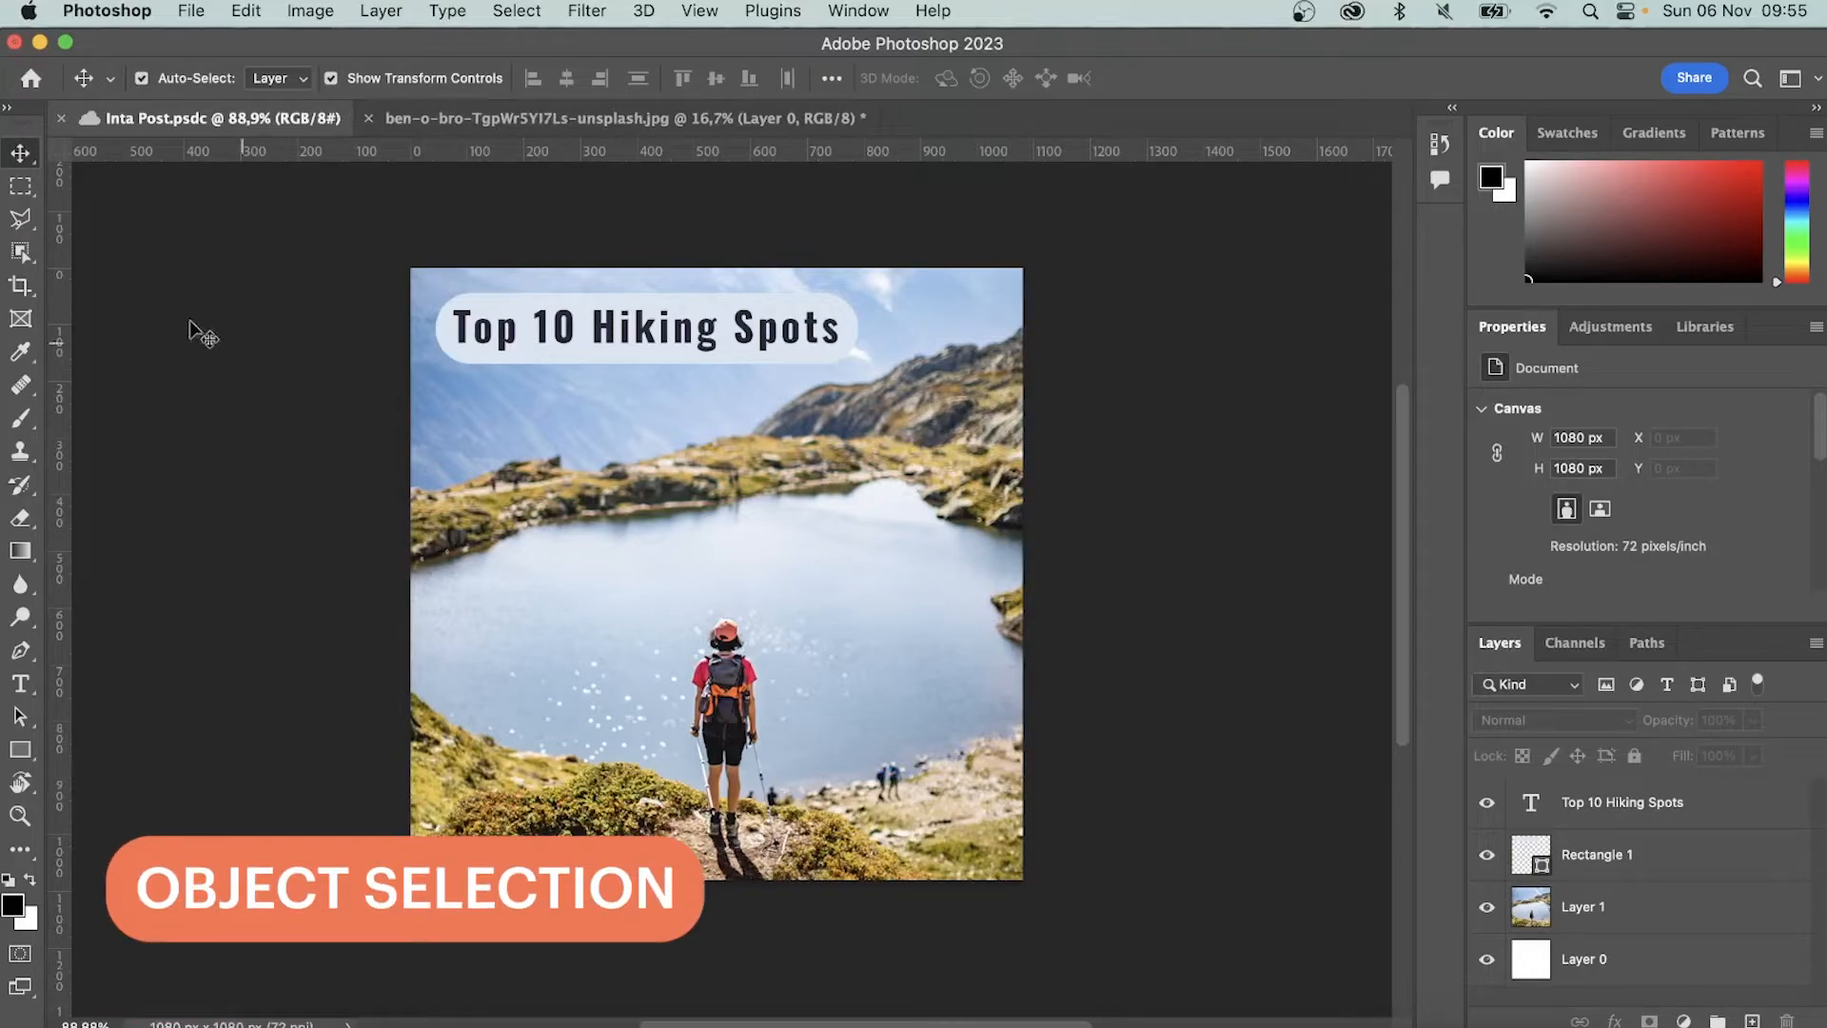
Use the Object Selection tool on the photo layer to select the hiker, and then the lake instead
{"action": "left_click", "coordinate": [24, 253]}
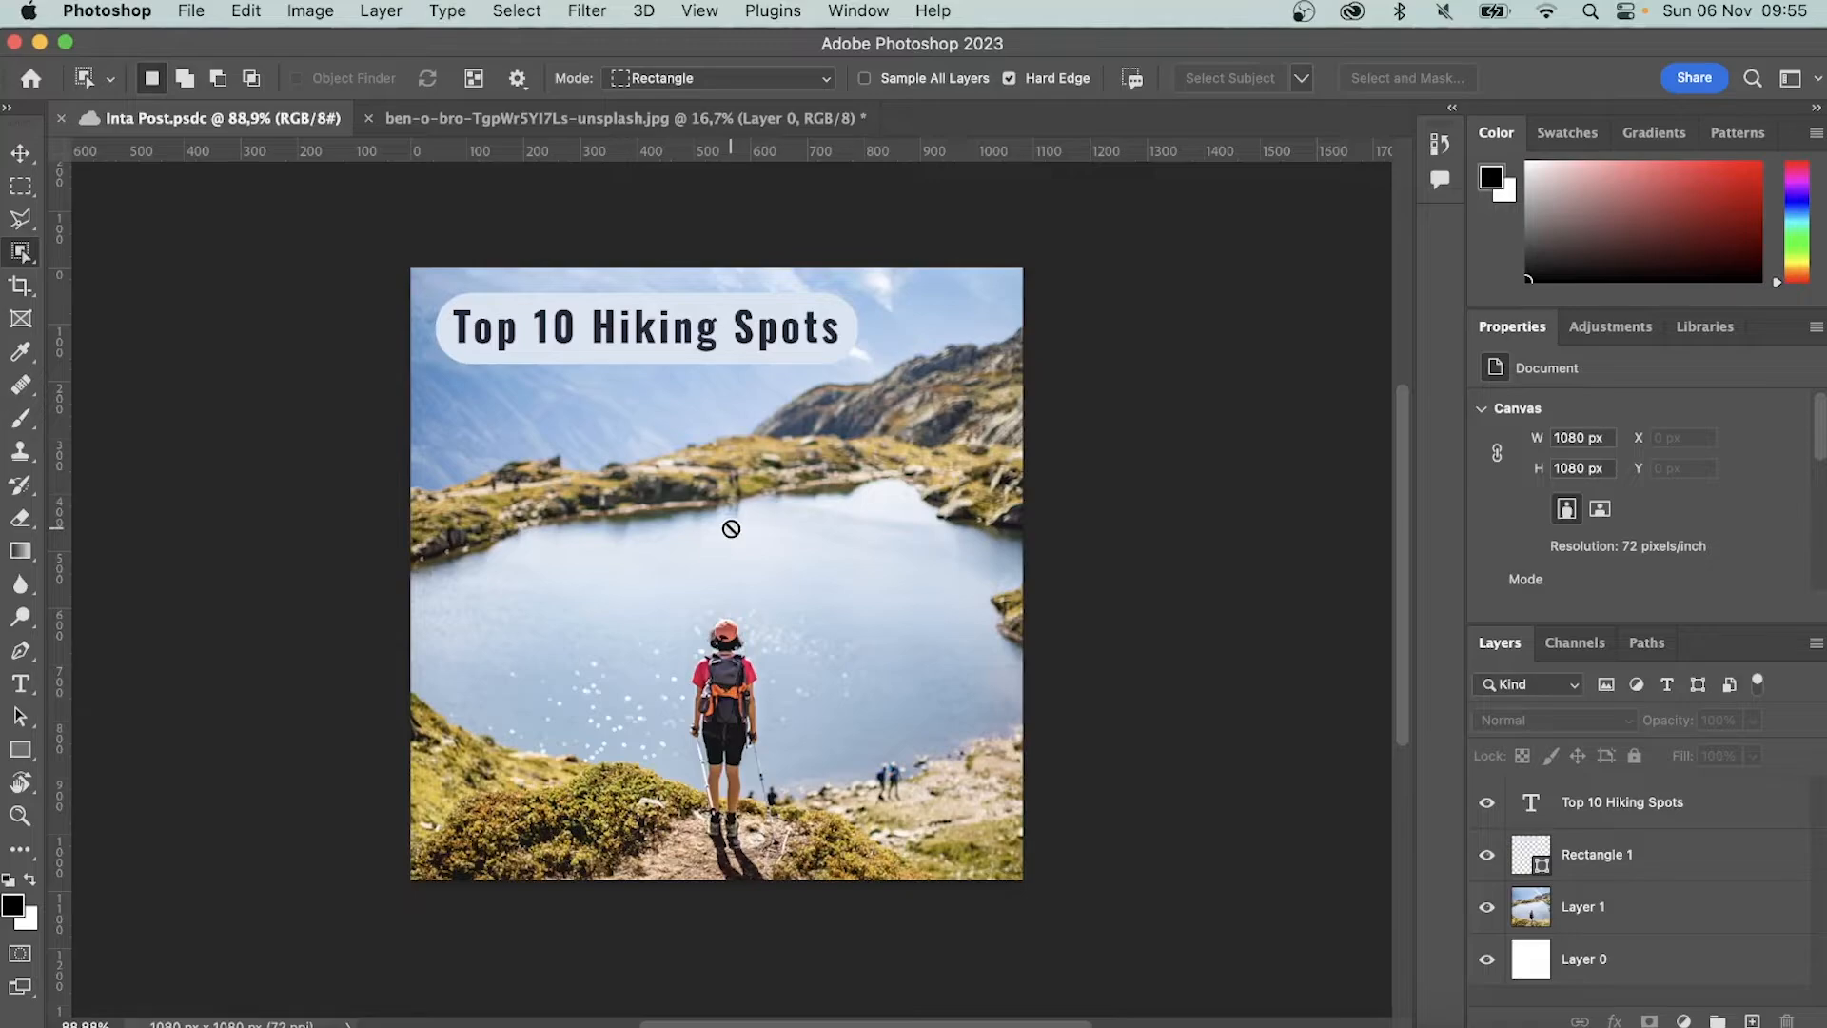
{"action": "left_click", "coordinate": [1532, 906]}
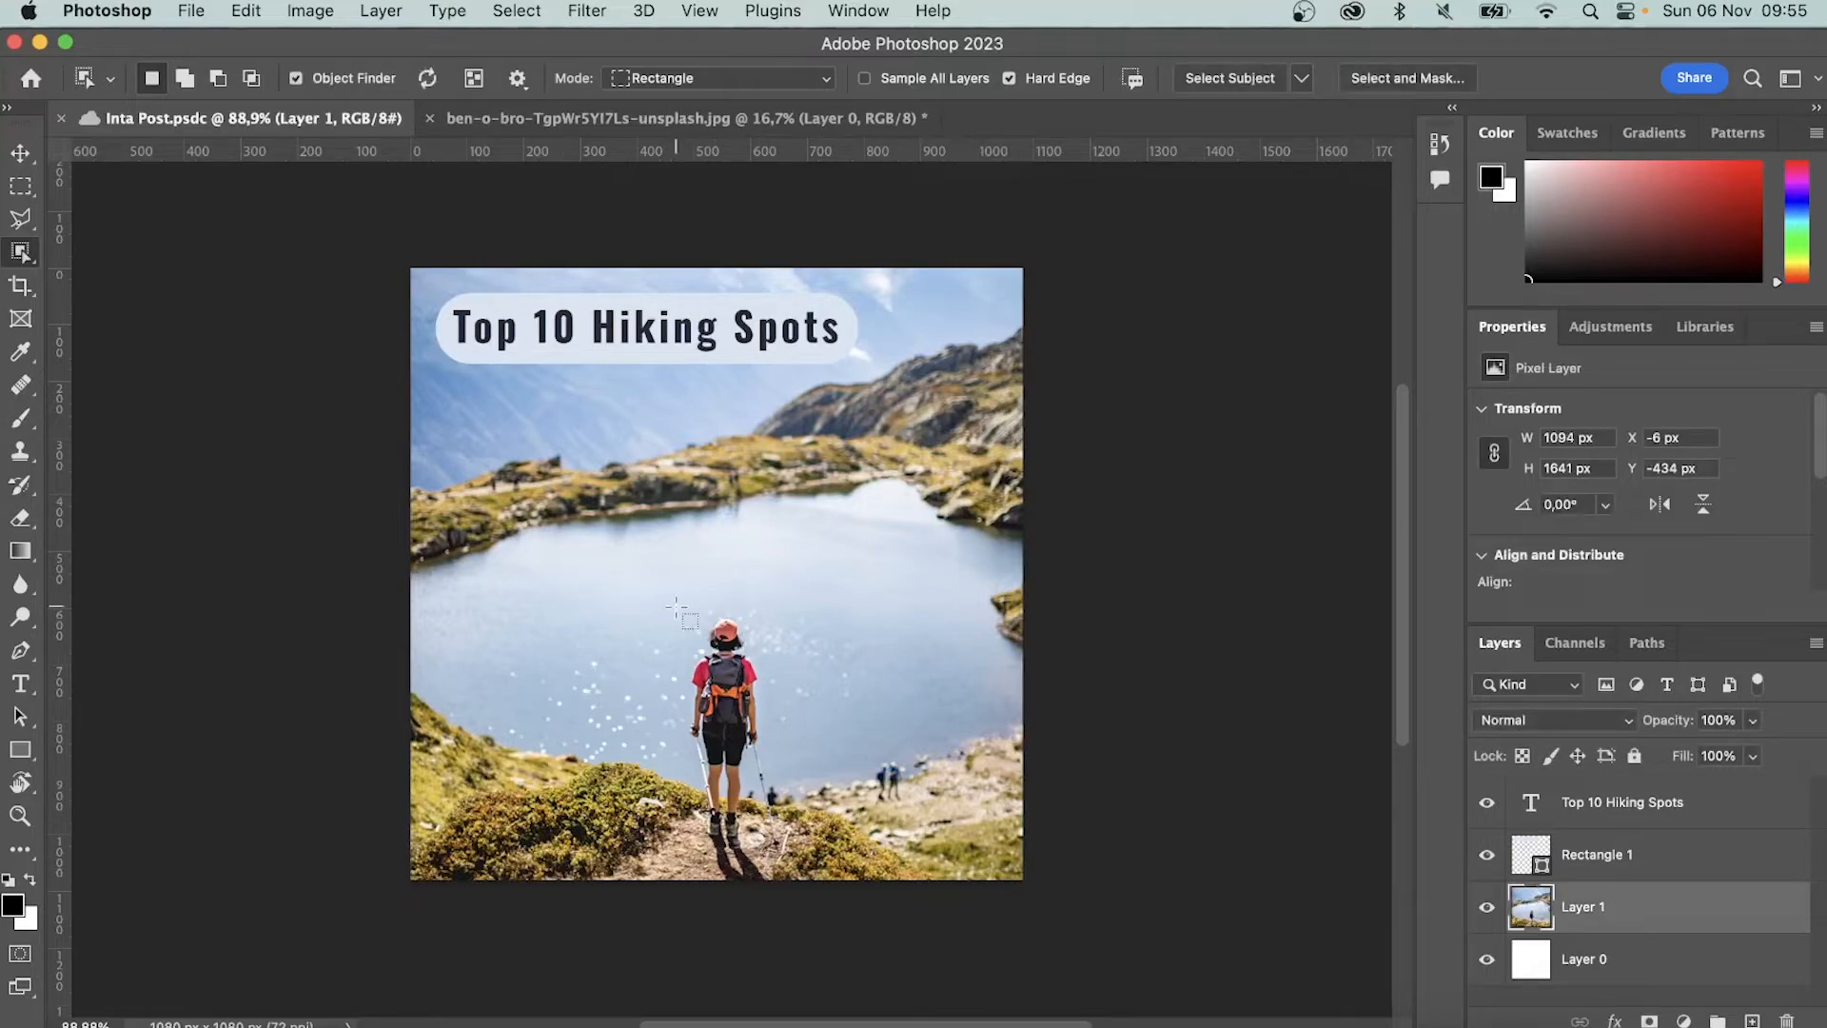
{"action": "left_click_drag", "start_coordinate": [676, 609], "coordinate": [811, 862]}
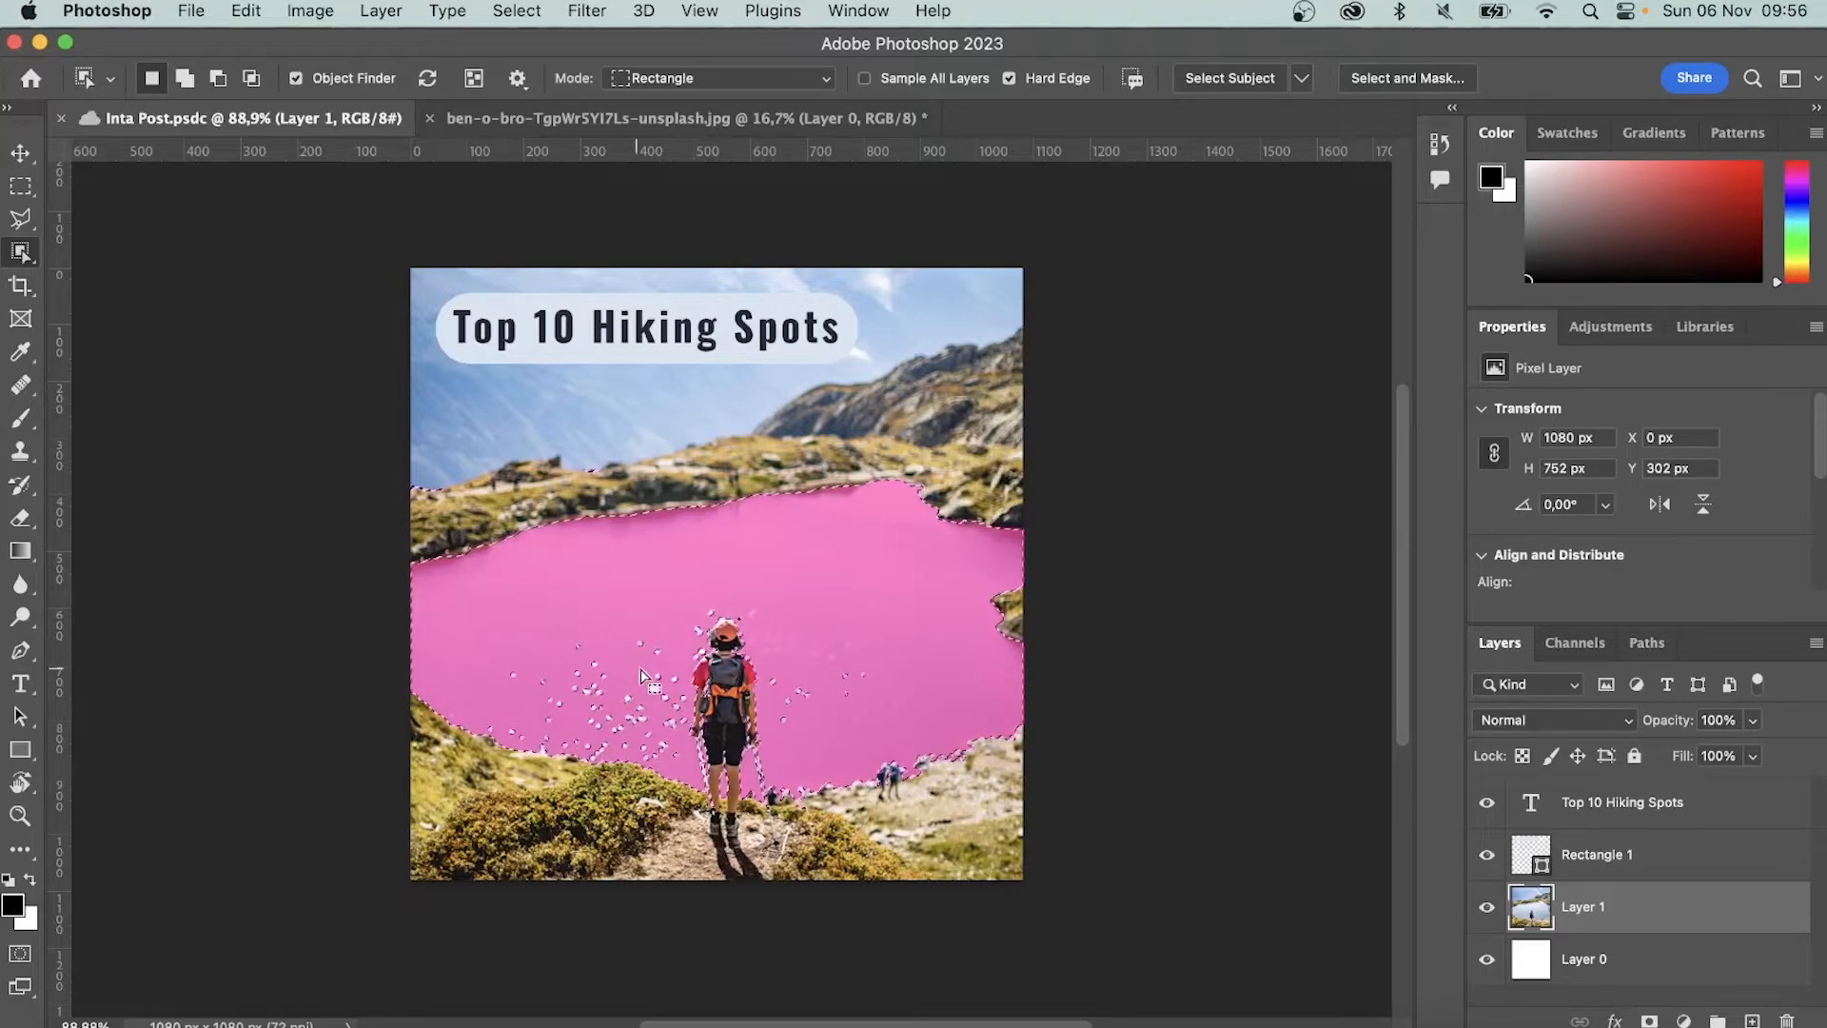
{"action": "scroll", "coordinate": [642, 673], "scroll_direction": "up", "scroll_amount": 5}
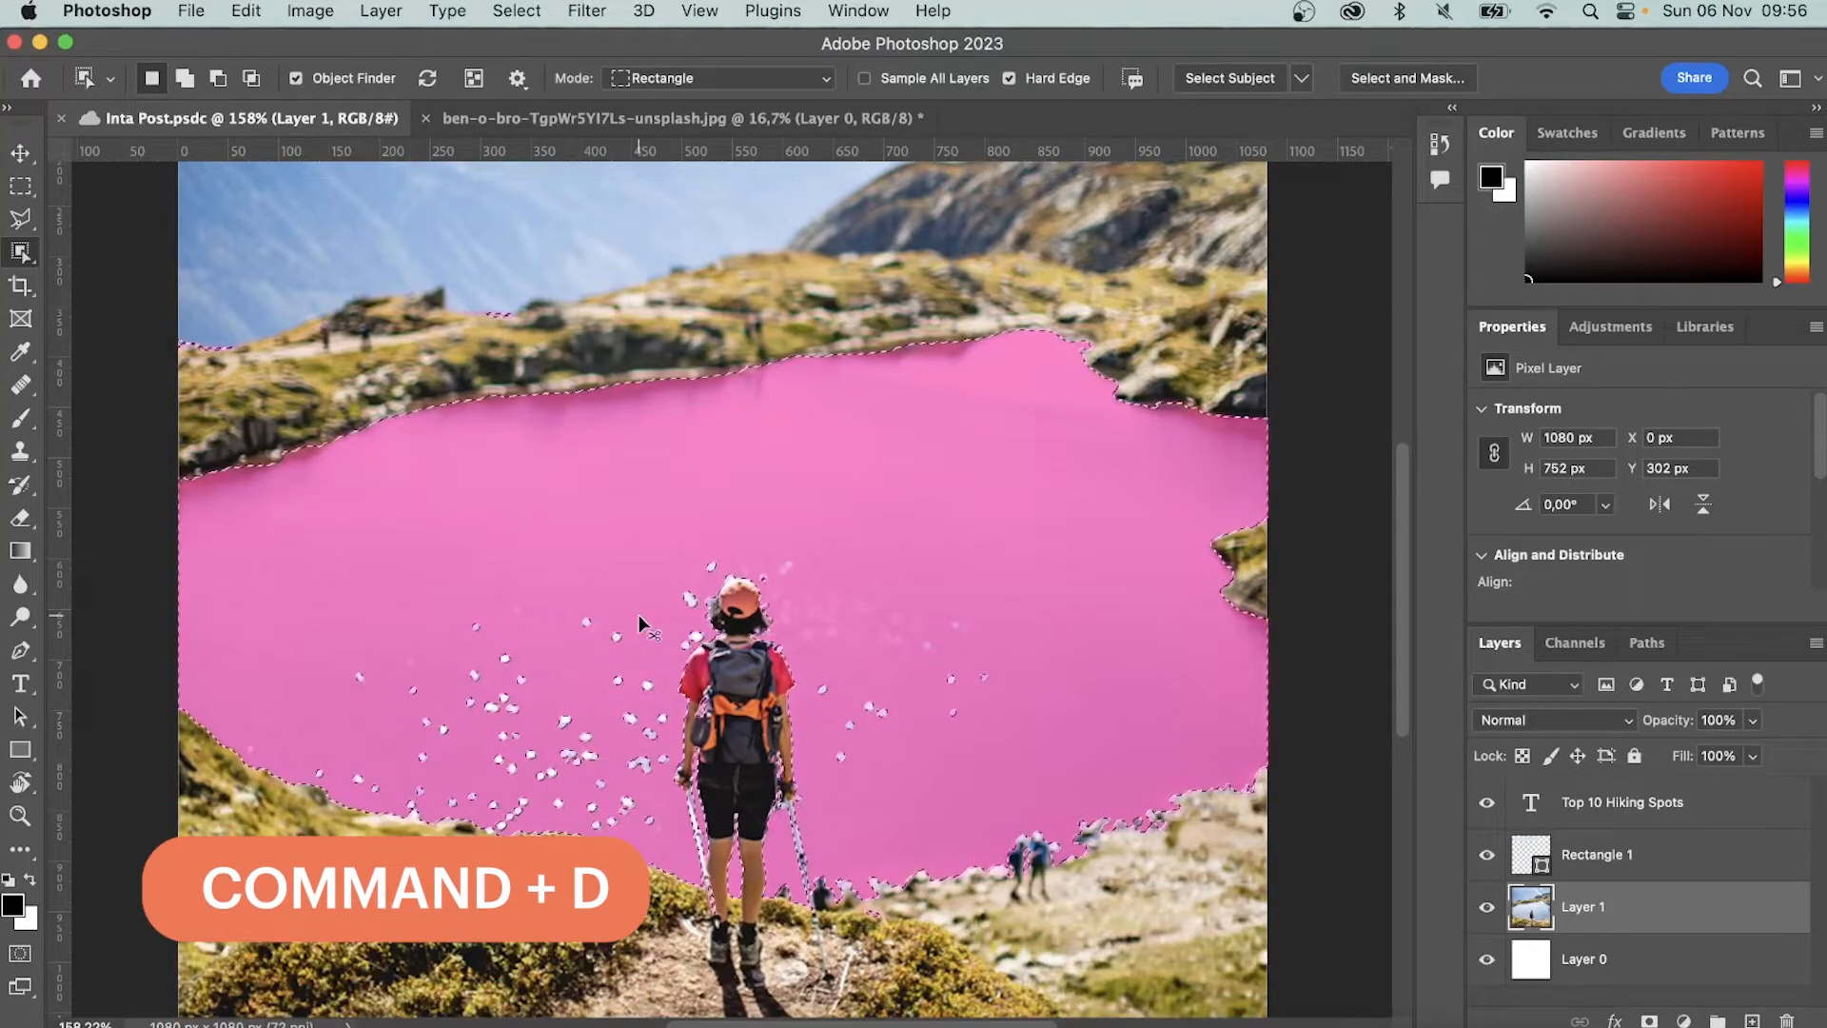
Clear the selection, reselect the lake with the Object Selection tool, and copy it onto a new layer
{"action": "key", "text": "super+d"}
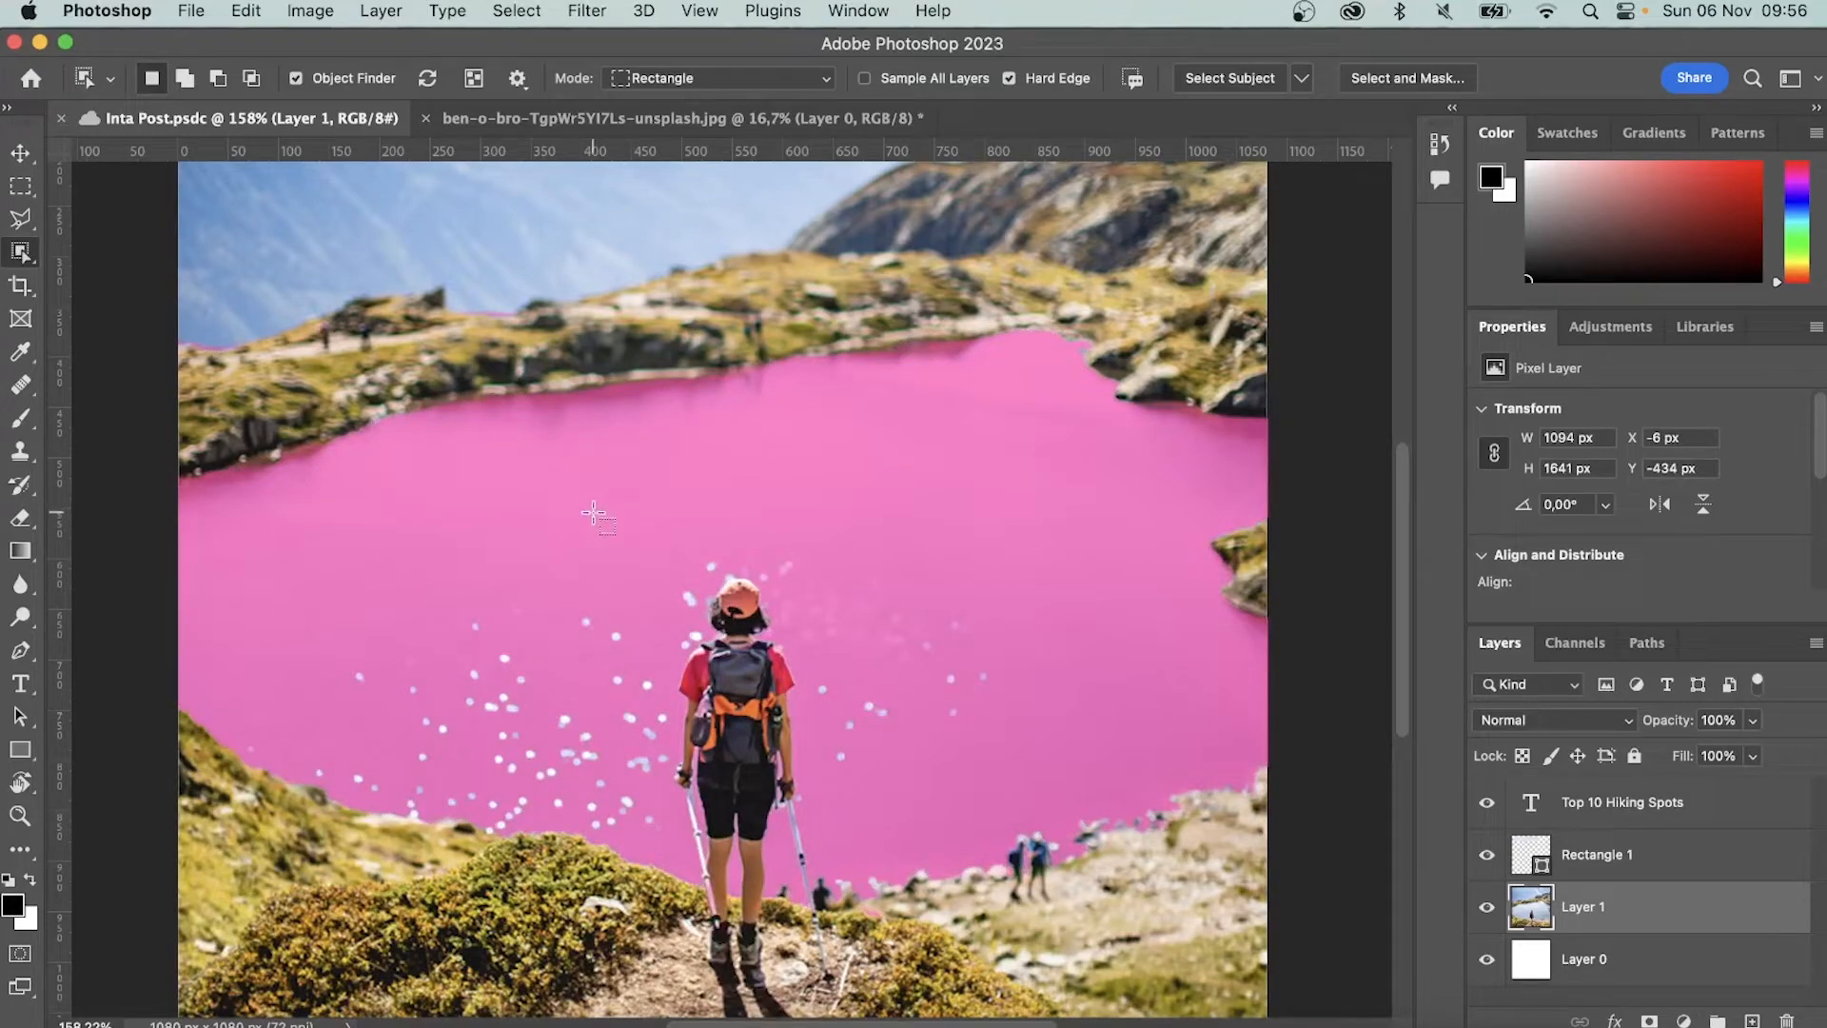
{"action": "left_click", "coordinate": [594, 514]}
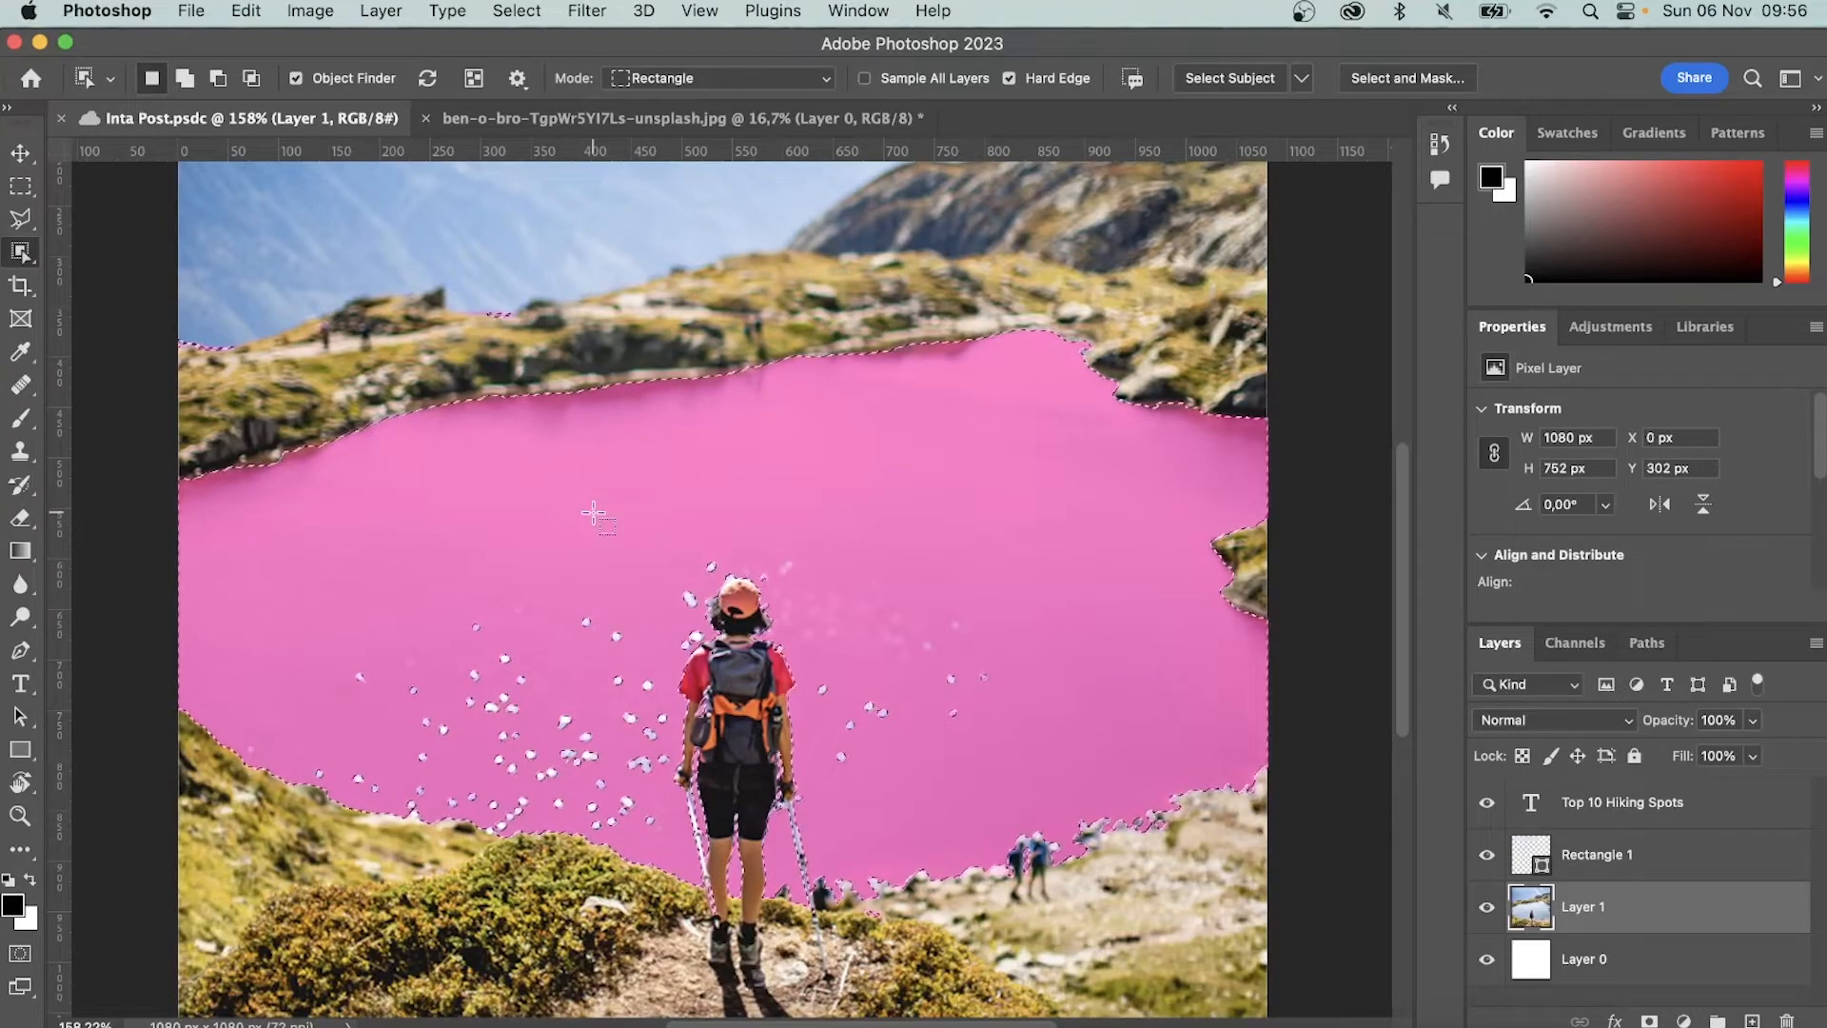
{"action": "right_click", "coordinate": [594, 514]}
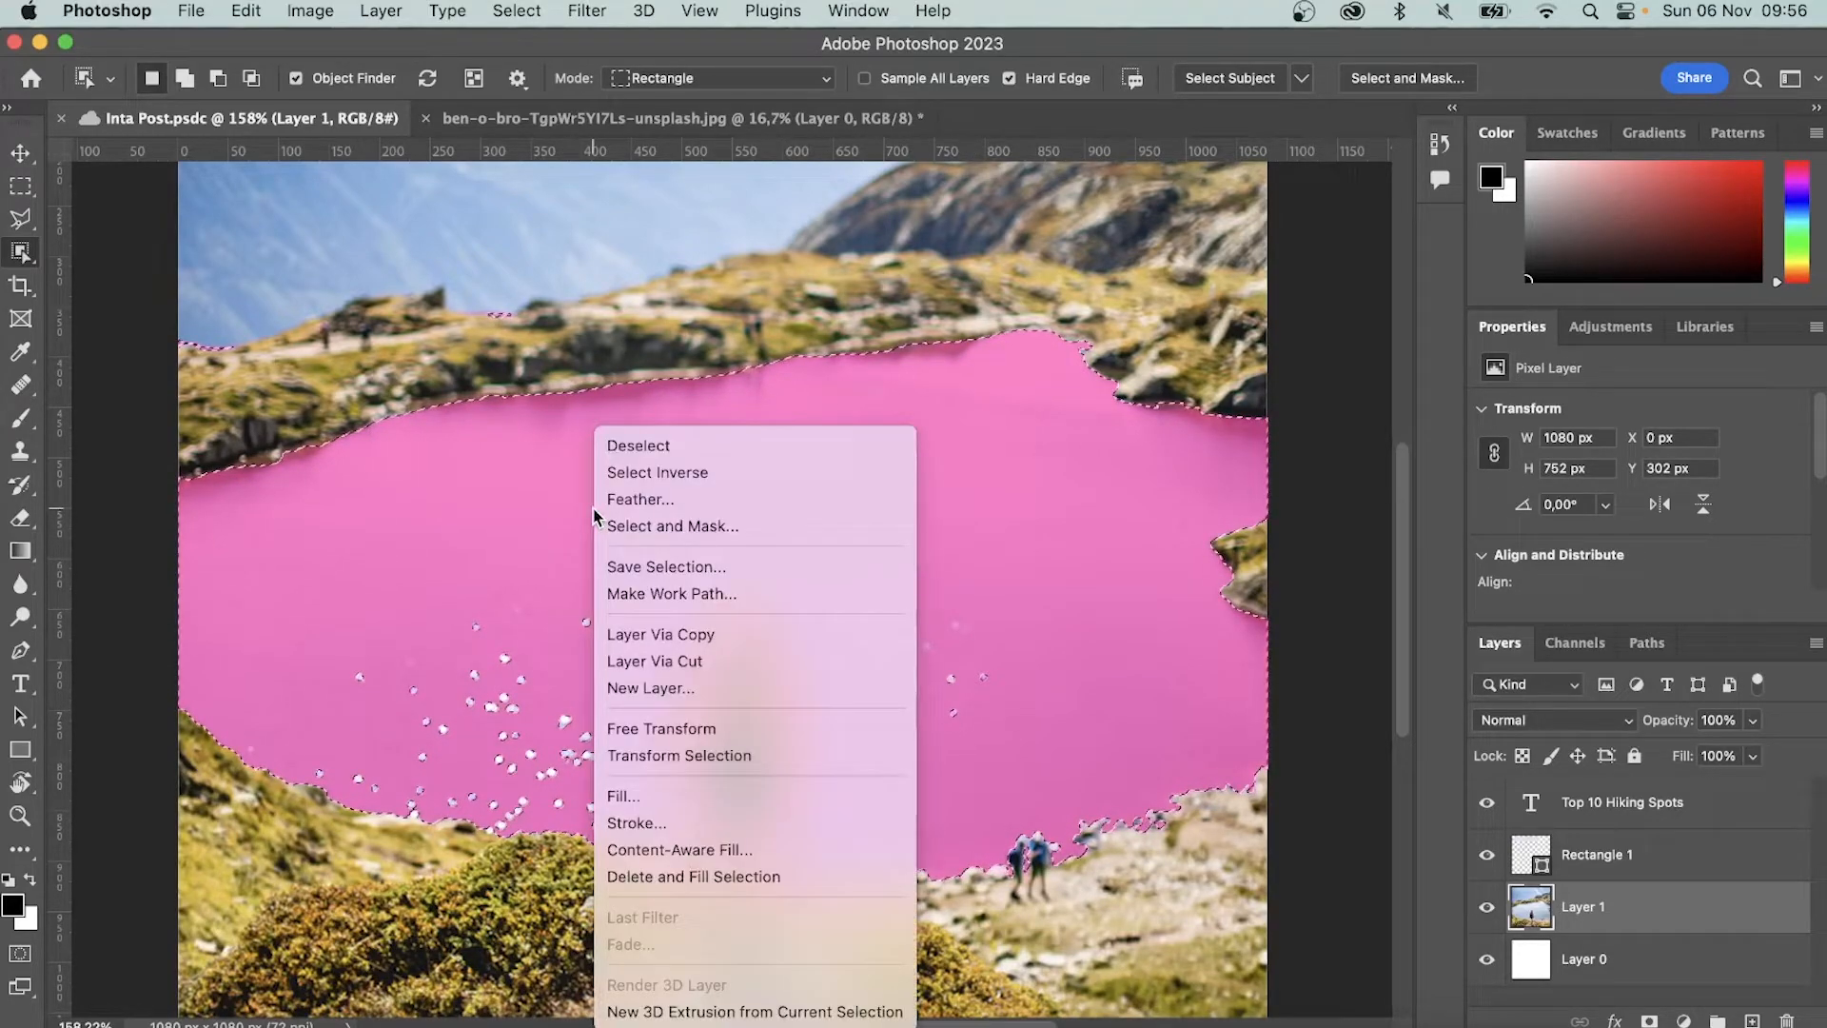
{"action": "left_click", "coordinate": [733, 640]}
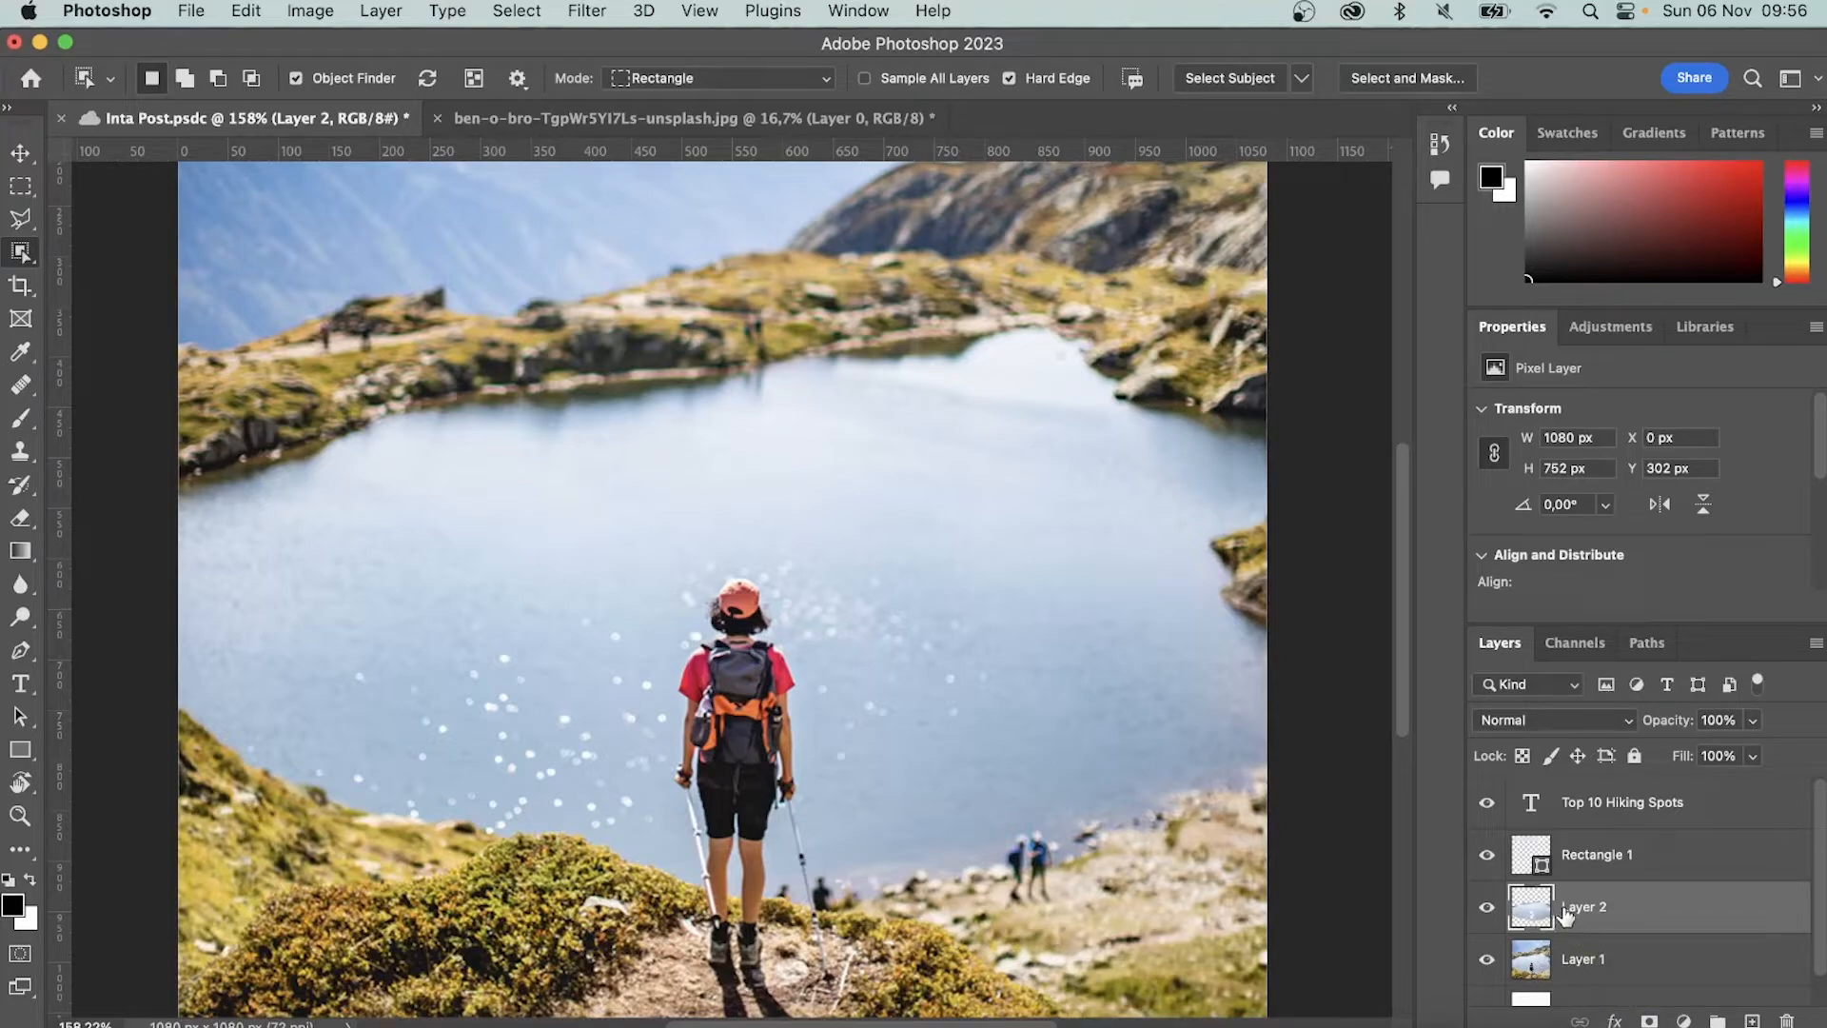
Add Levels and Brightness/Contrast adjustment layers above the lake layer and darken the image with them
{"action": "left_click", "coordinate": [1623, 333]}
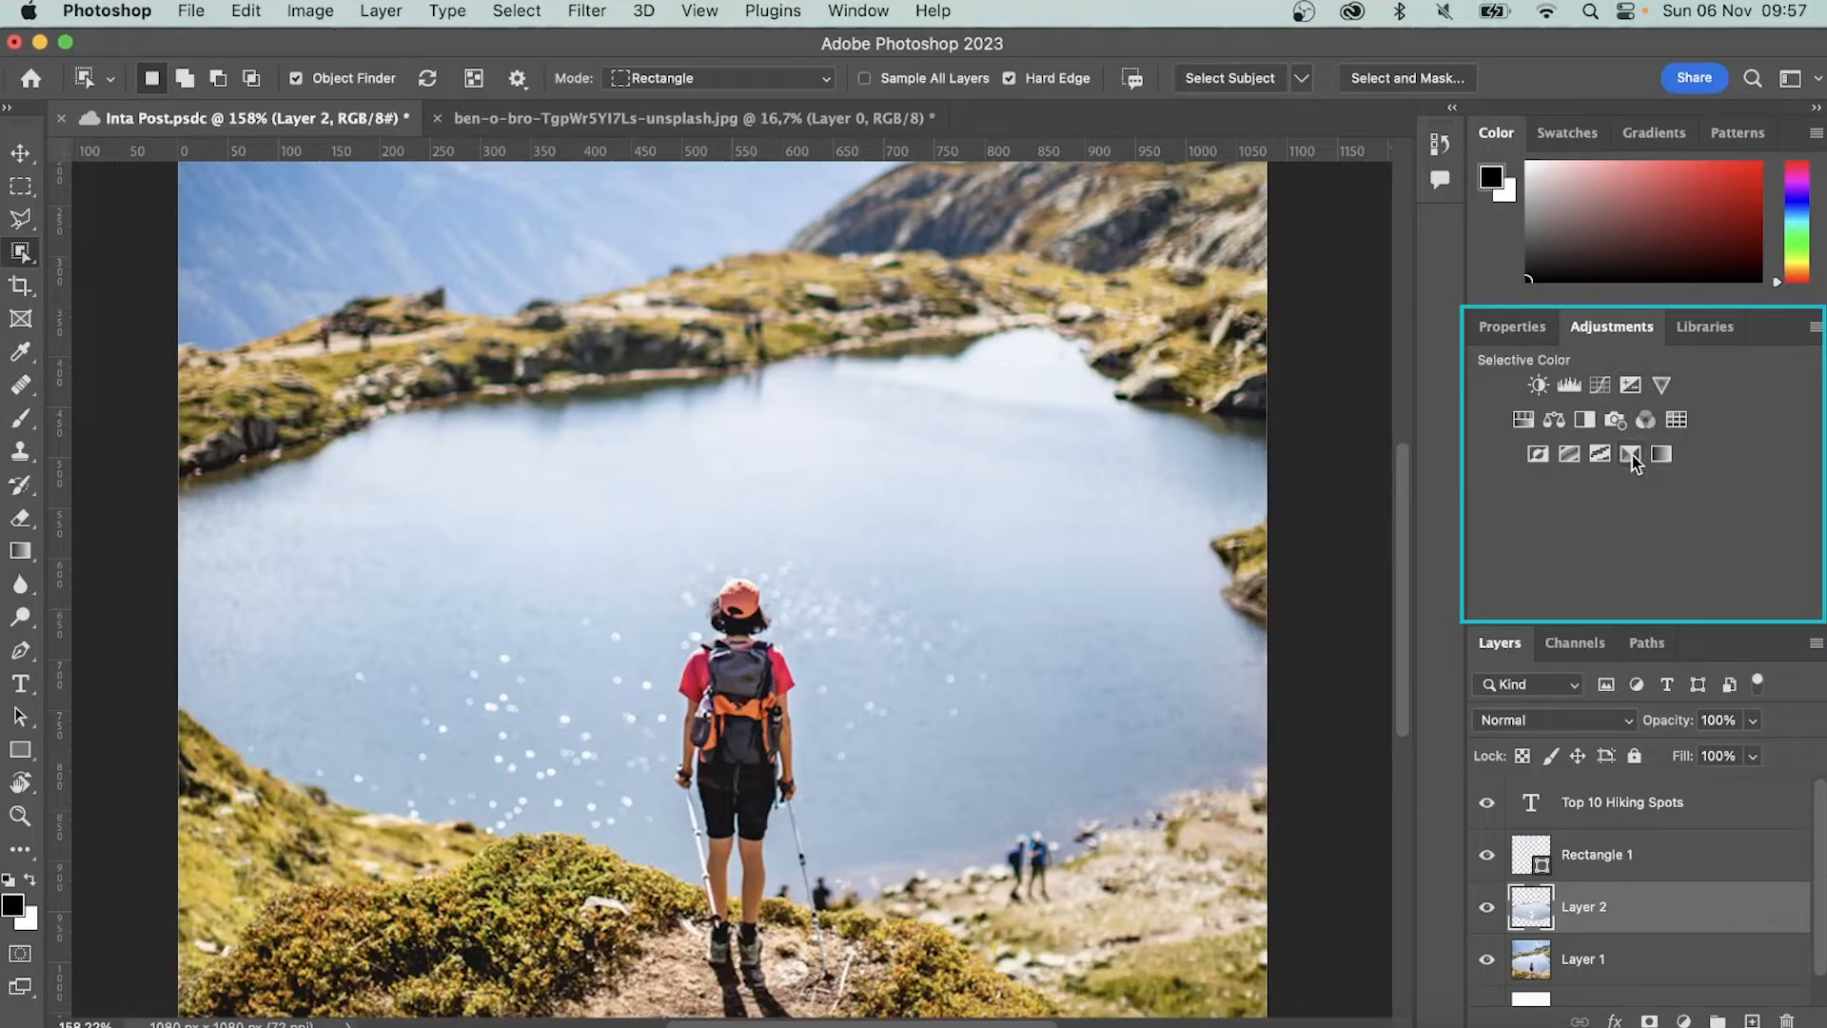
{"action": "left_click", "coordinate": [1569, 385]}
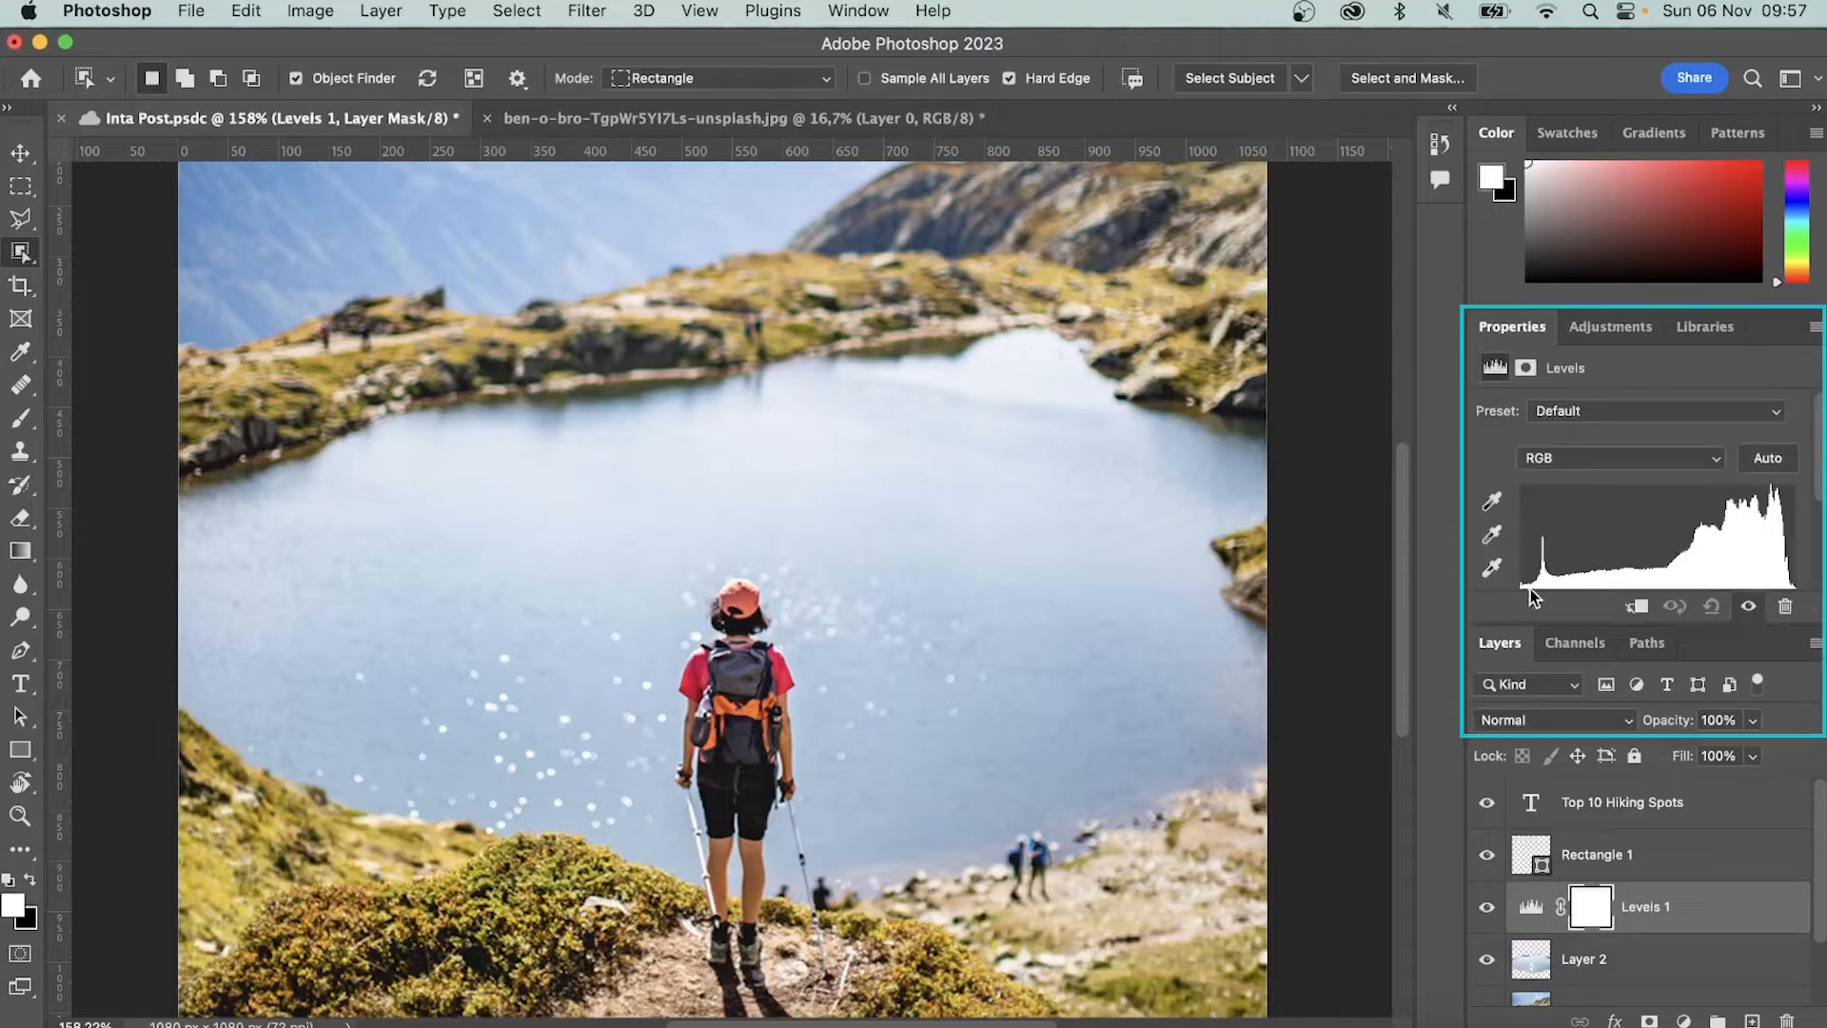
{"action": "left_click_drag", "start_coordinate": [1486, 624], "coordinate": [1485, 731]}
{"action": "left_click_drag", "start_coordinate": [1671, 598], "coordinate": [1704, 607]}
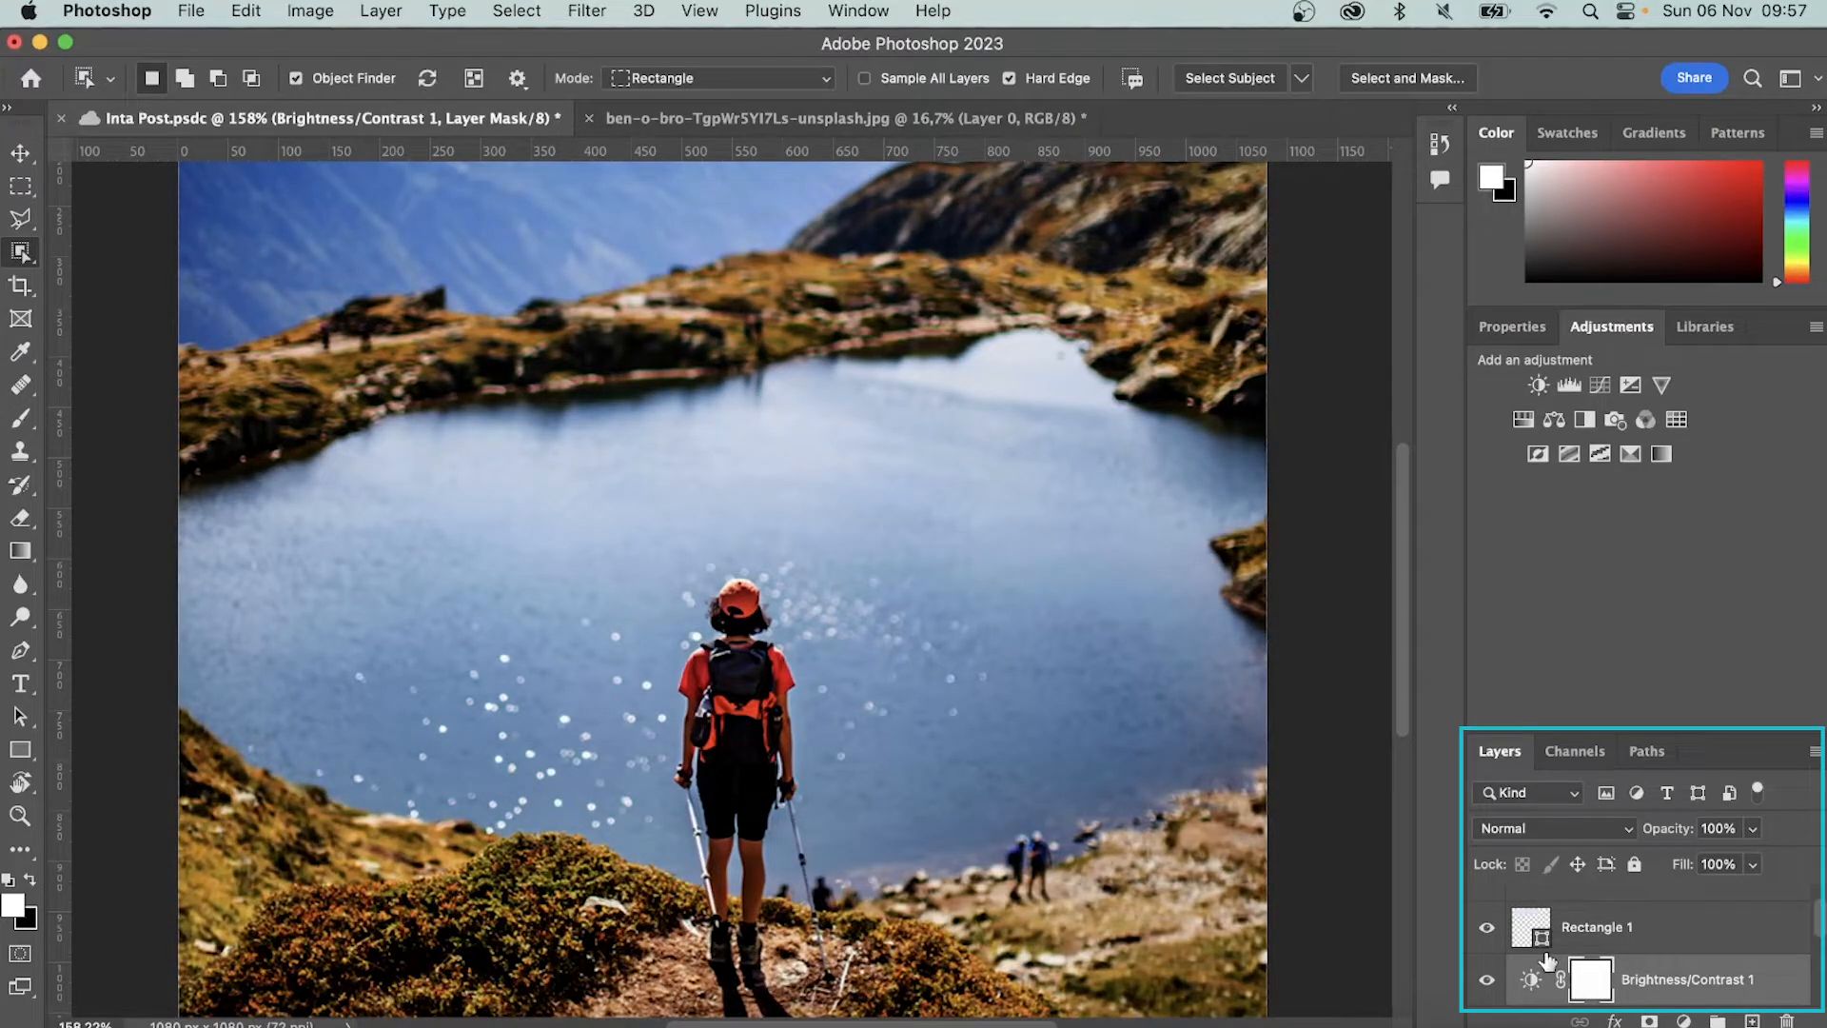
Clip the adjustment layers to Layer 2 so that they affect only the lake
{"action": "scroll", "coordinate": [1539, 943], "scroll_direction": "down", "scroll_amount": 2}
{"action": "scroll", "coordinate": [1539, 943], "scroll_direction": "down", "scroll_amount": 2}
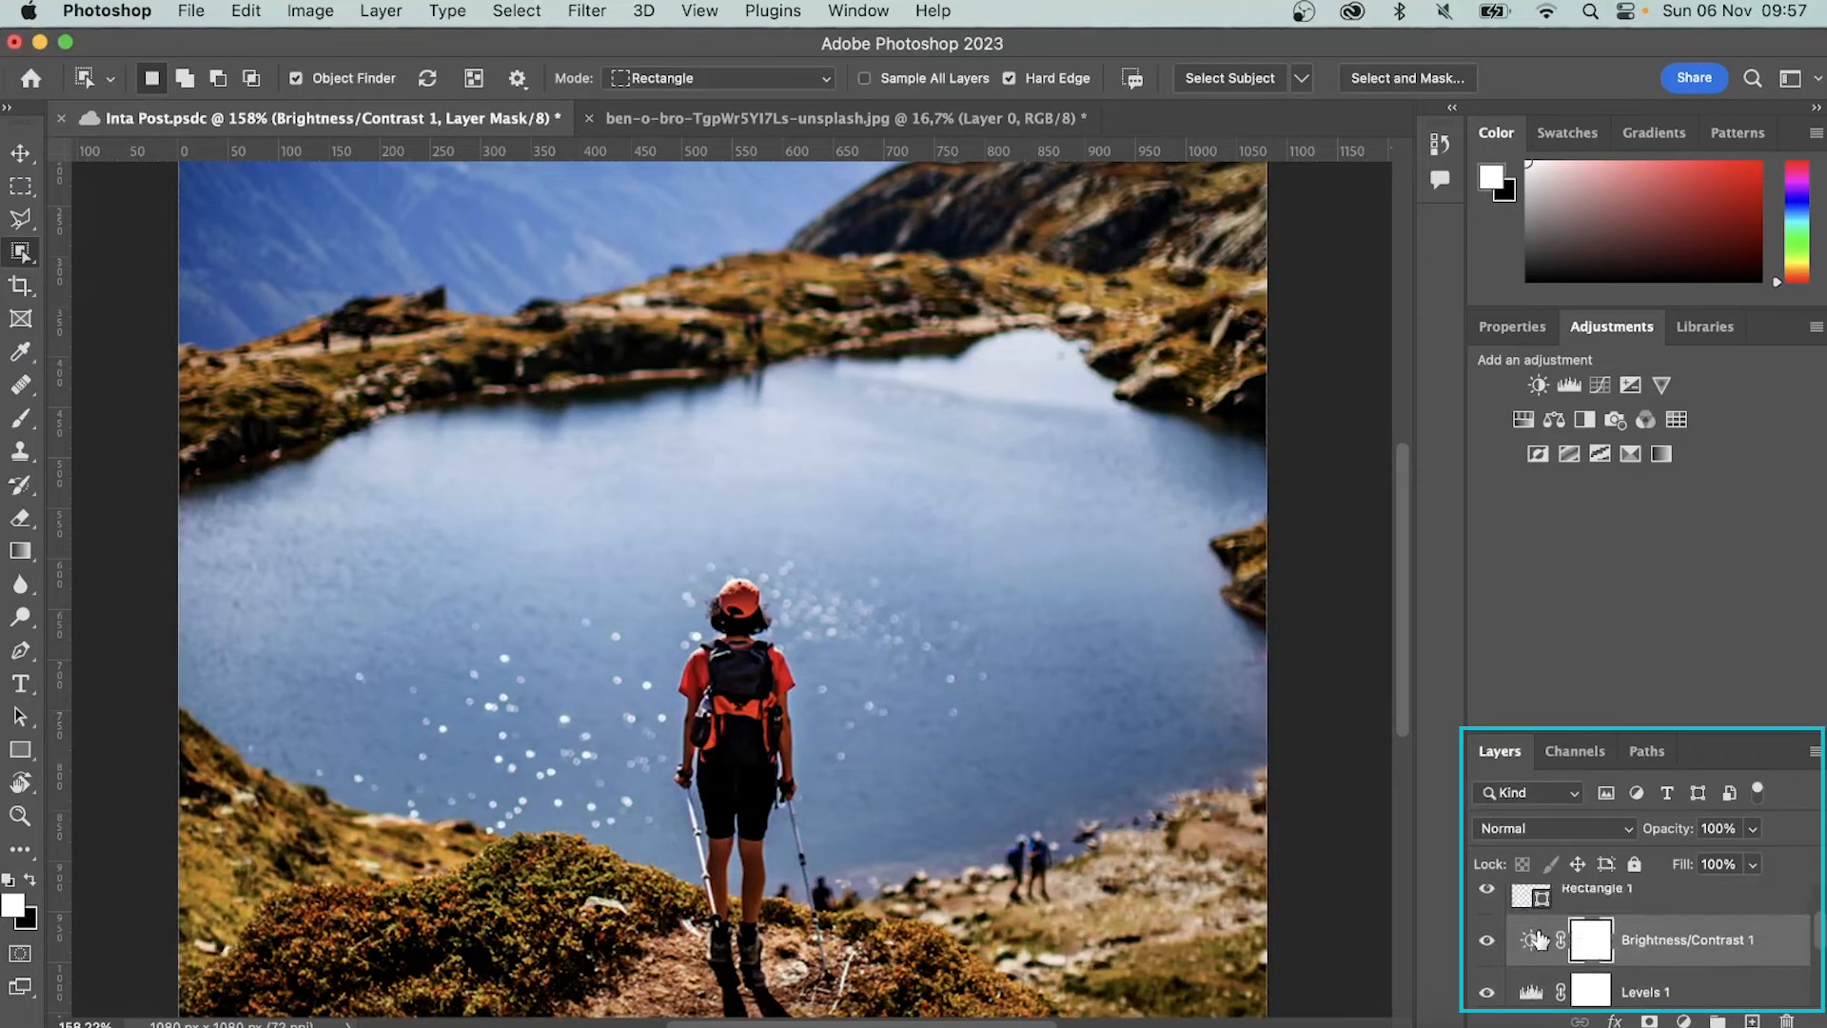
{"action": "left_click", "coordinate": [1566, 966]}
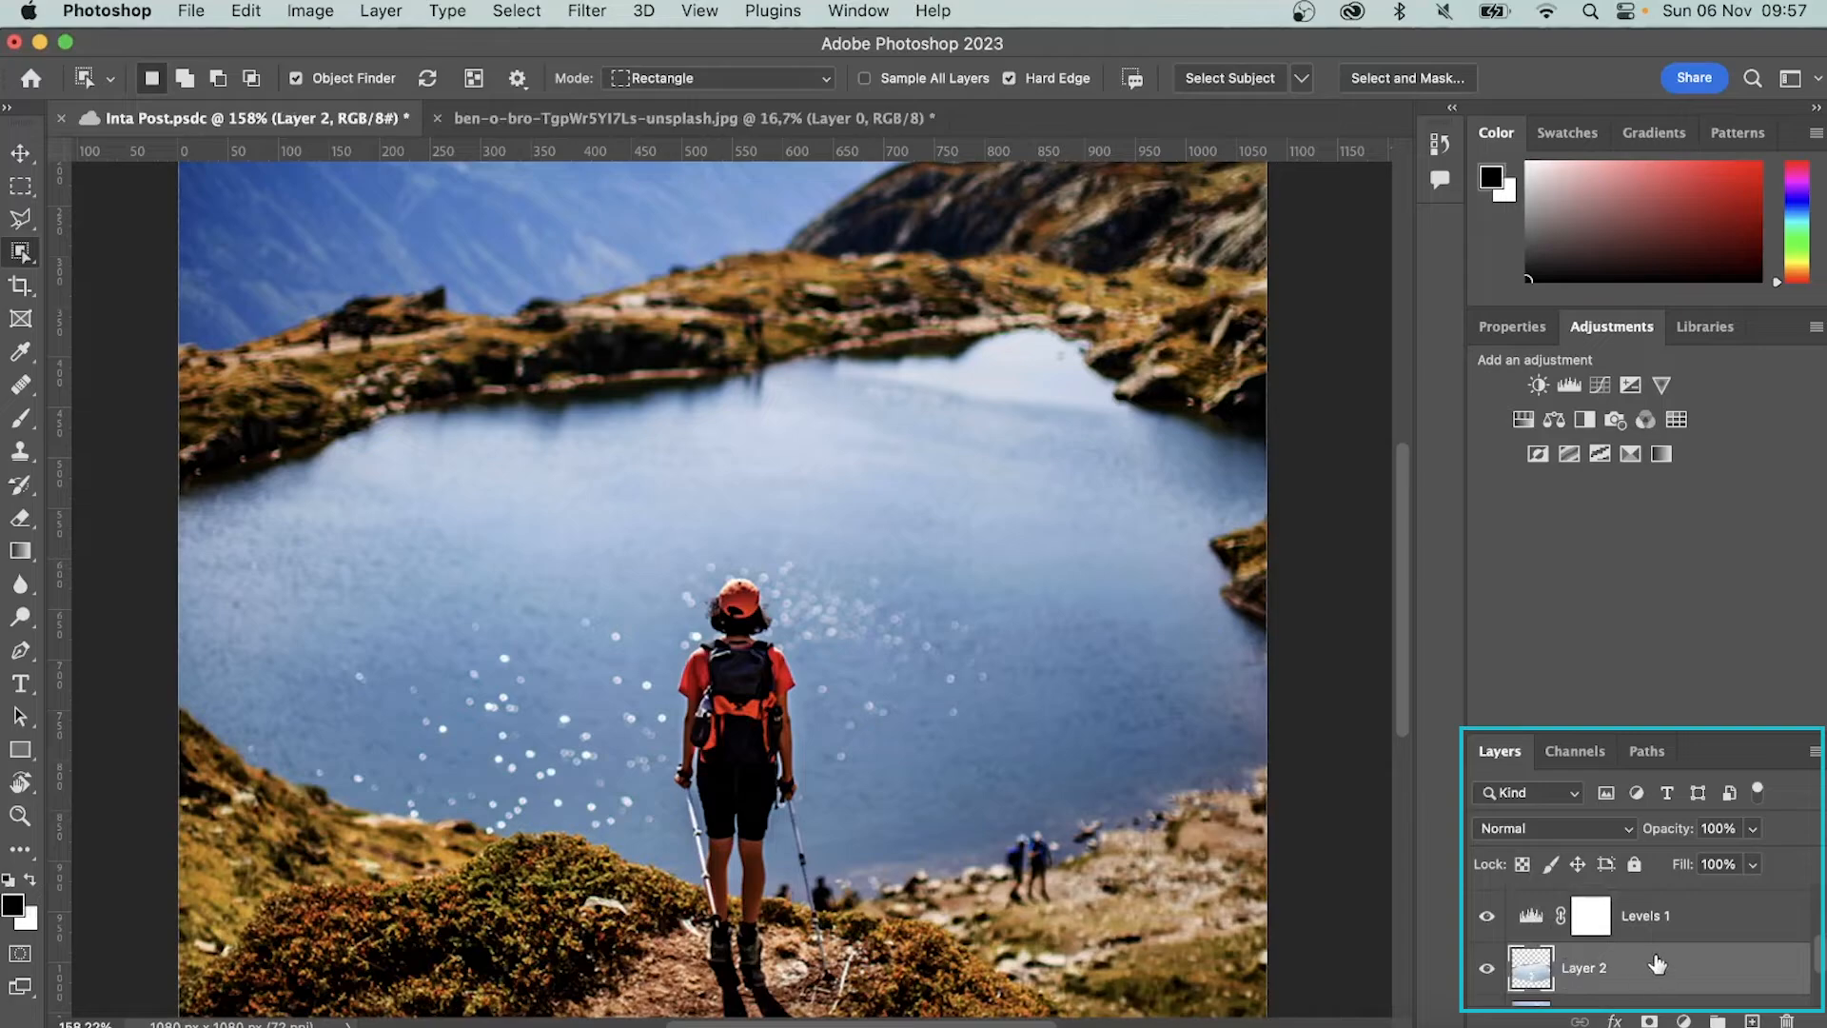
{"action": "left_click", "coordinate": [1649, 933]}
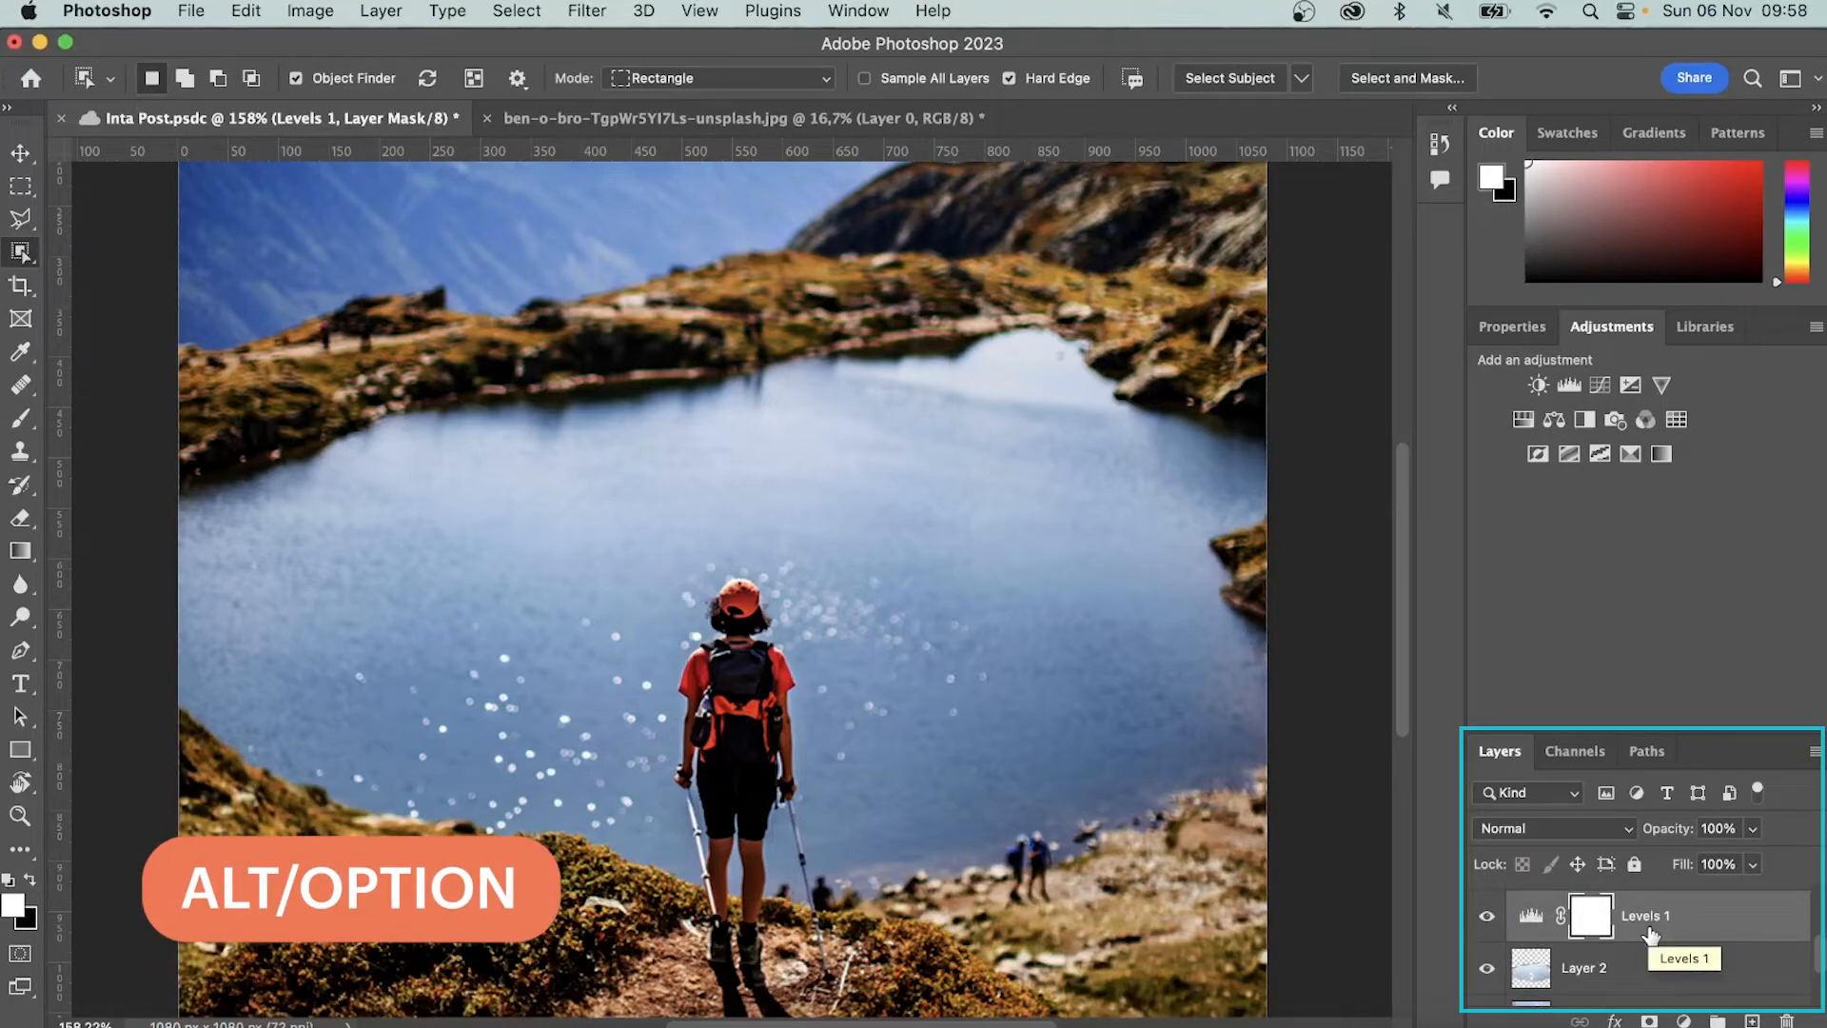
{"action": "left_click_drag", "start_coordinate": [1649, 934], "coordinate": [1646, 939]}
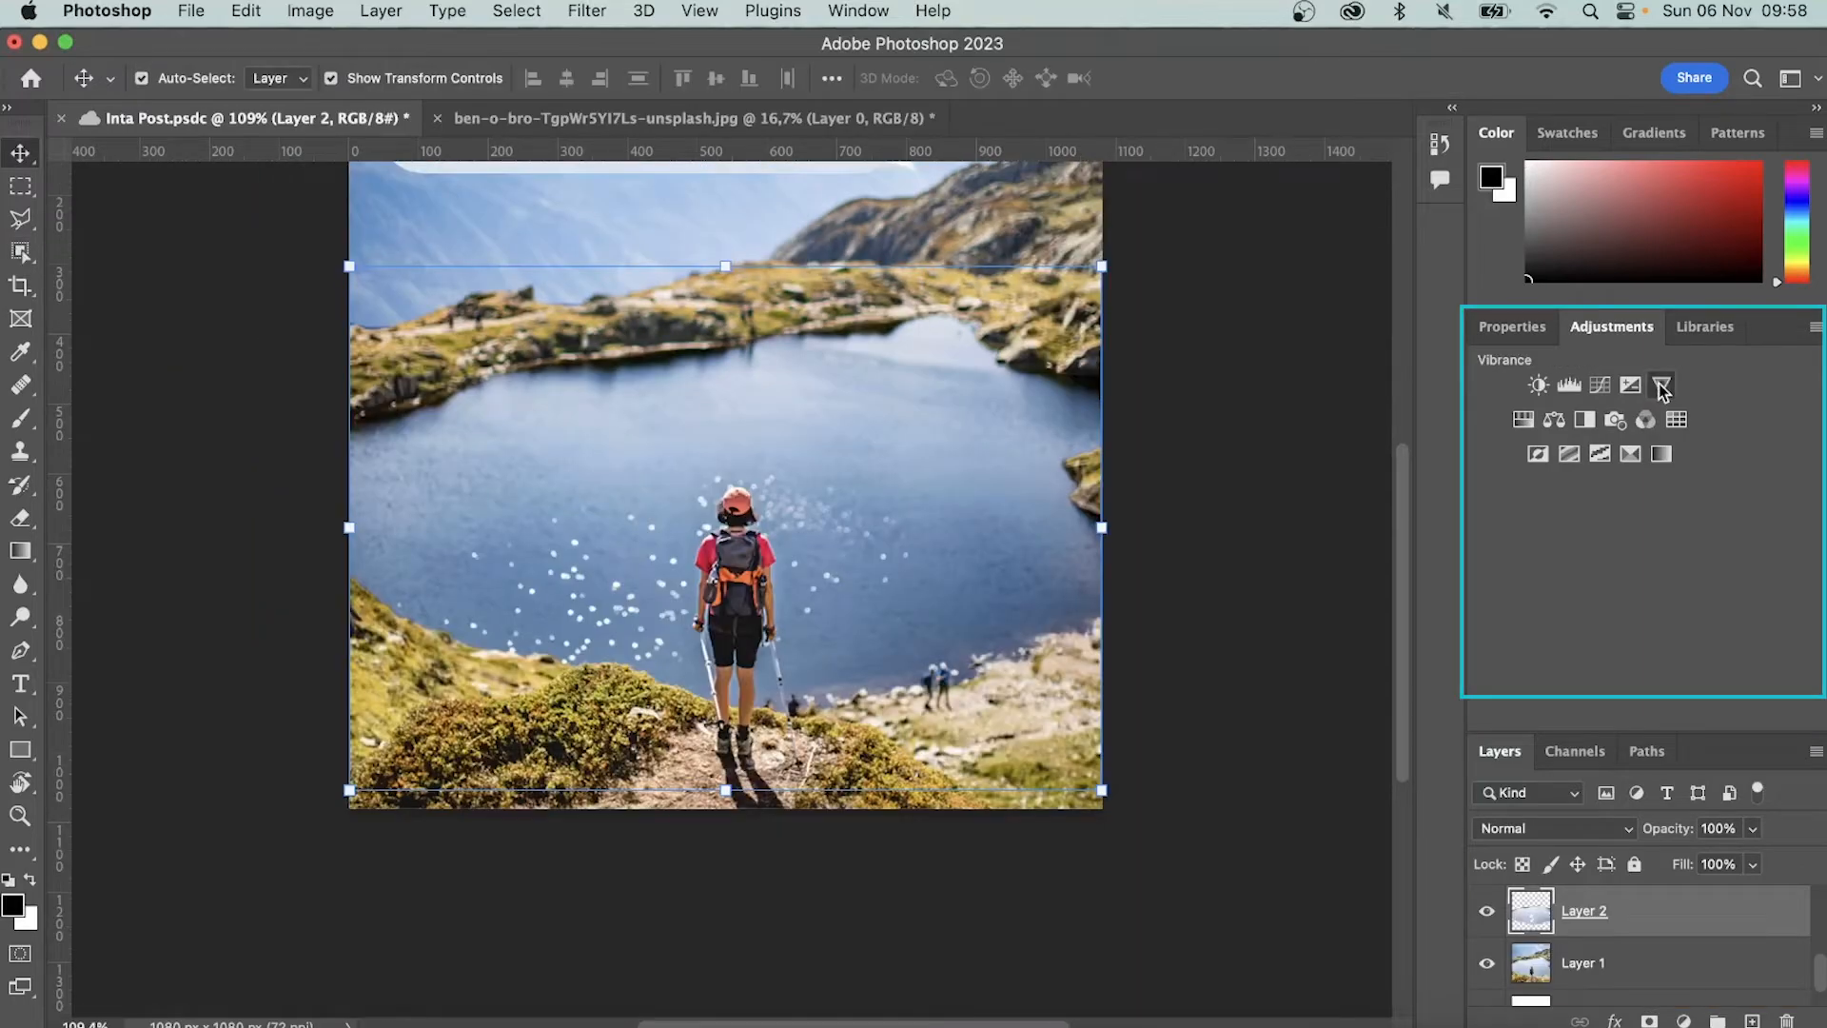
Add clipped Vibrance and Brightness/Contrast adjustment layers above the lake layer, lower the brightness, and deselect the layers
{"action": "left_click", "coordinate": [1661, 385]}
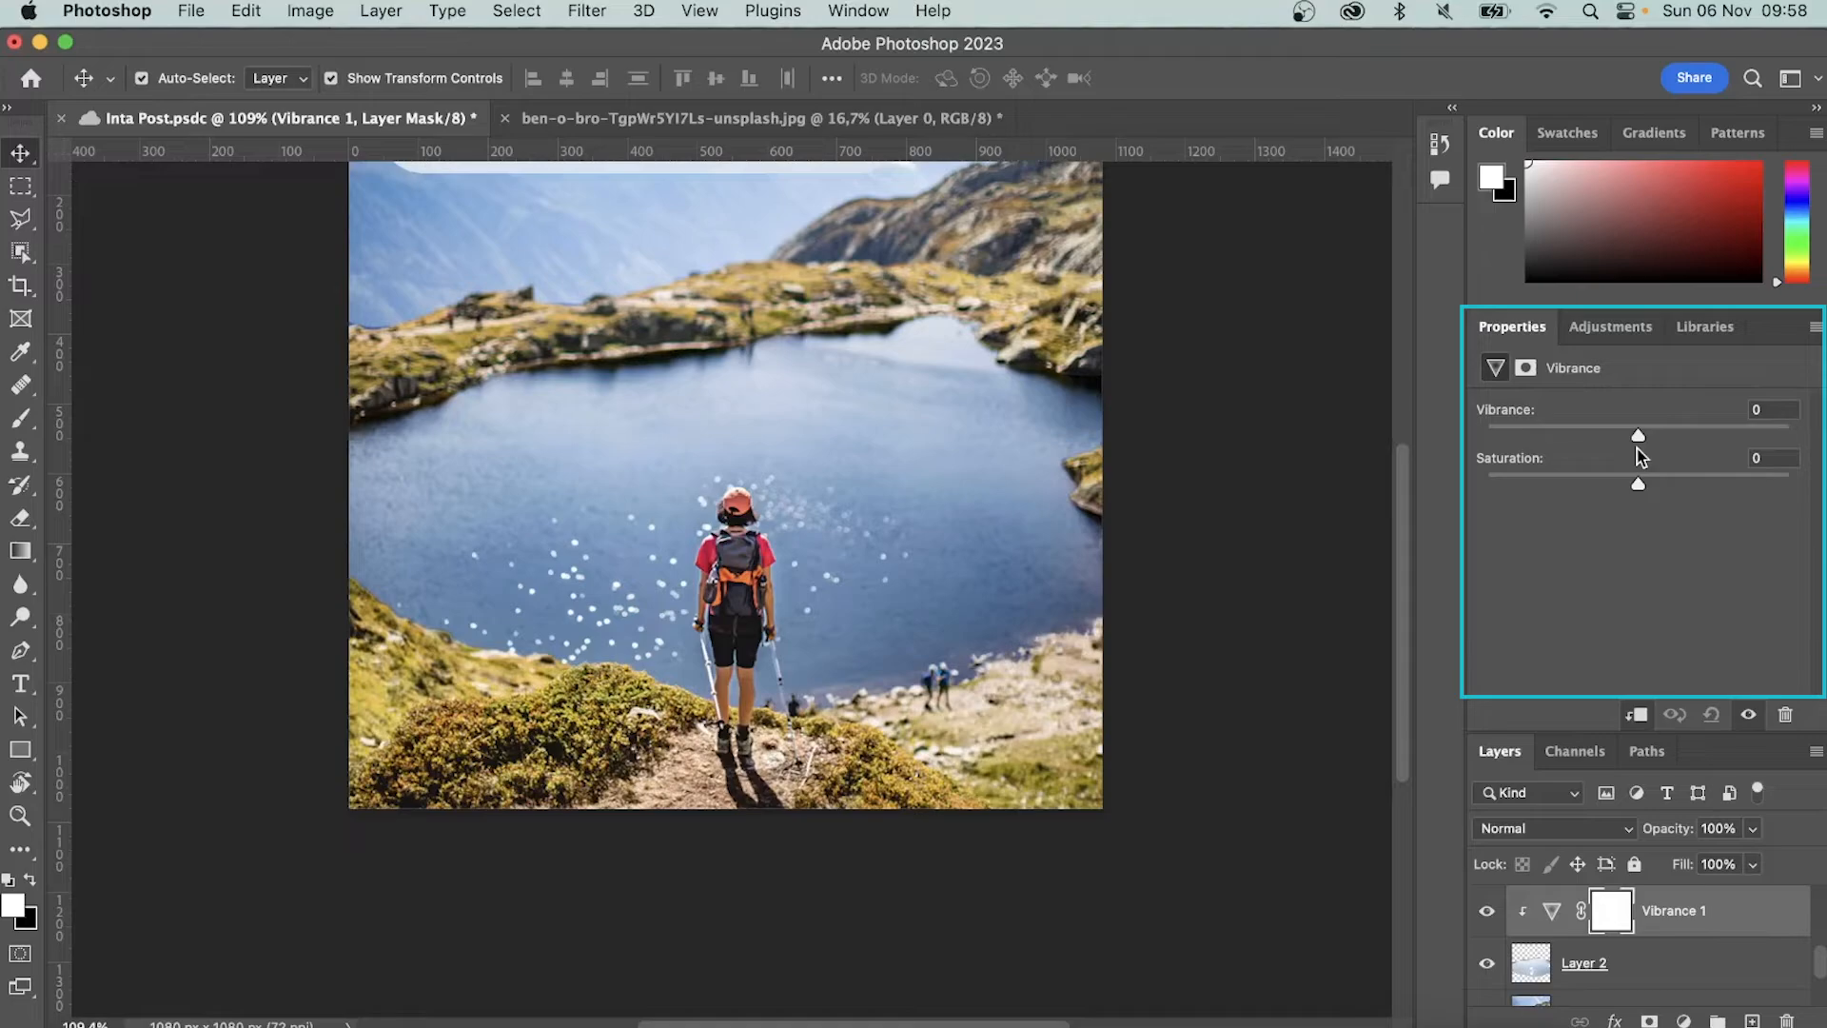
{"action": "scroll", "coordinate": [1215, 523], "scroll_direction": "up", "scroll_amount": 5}
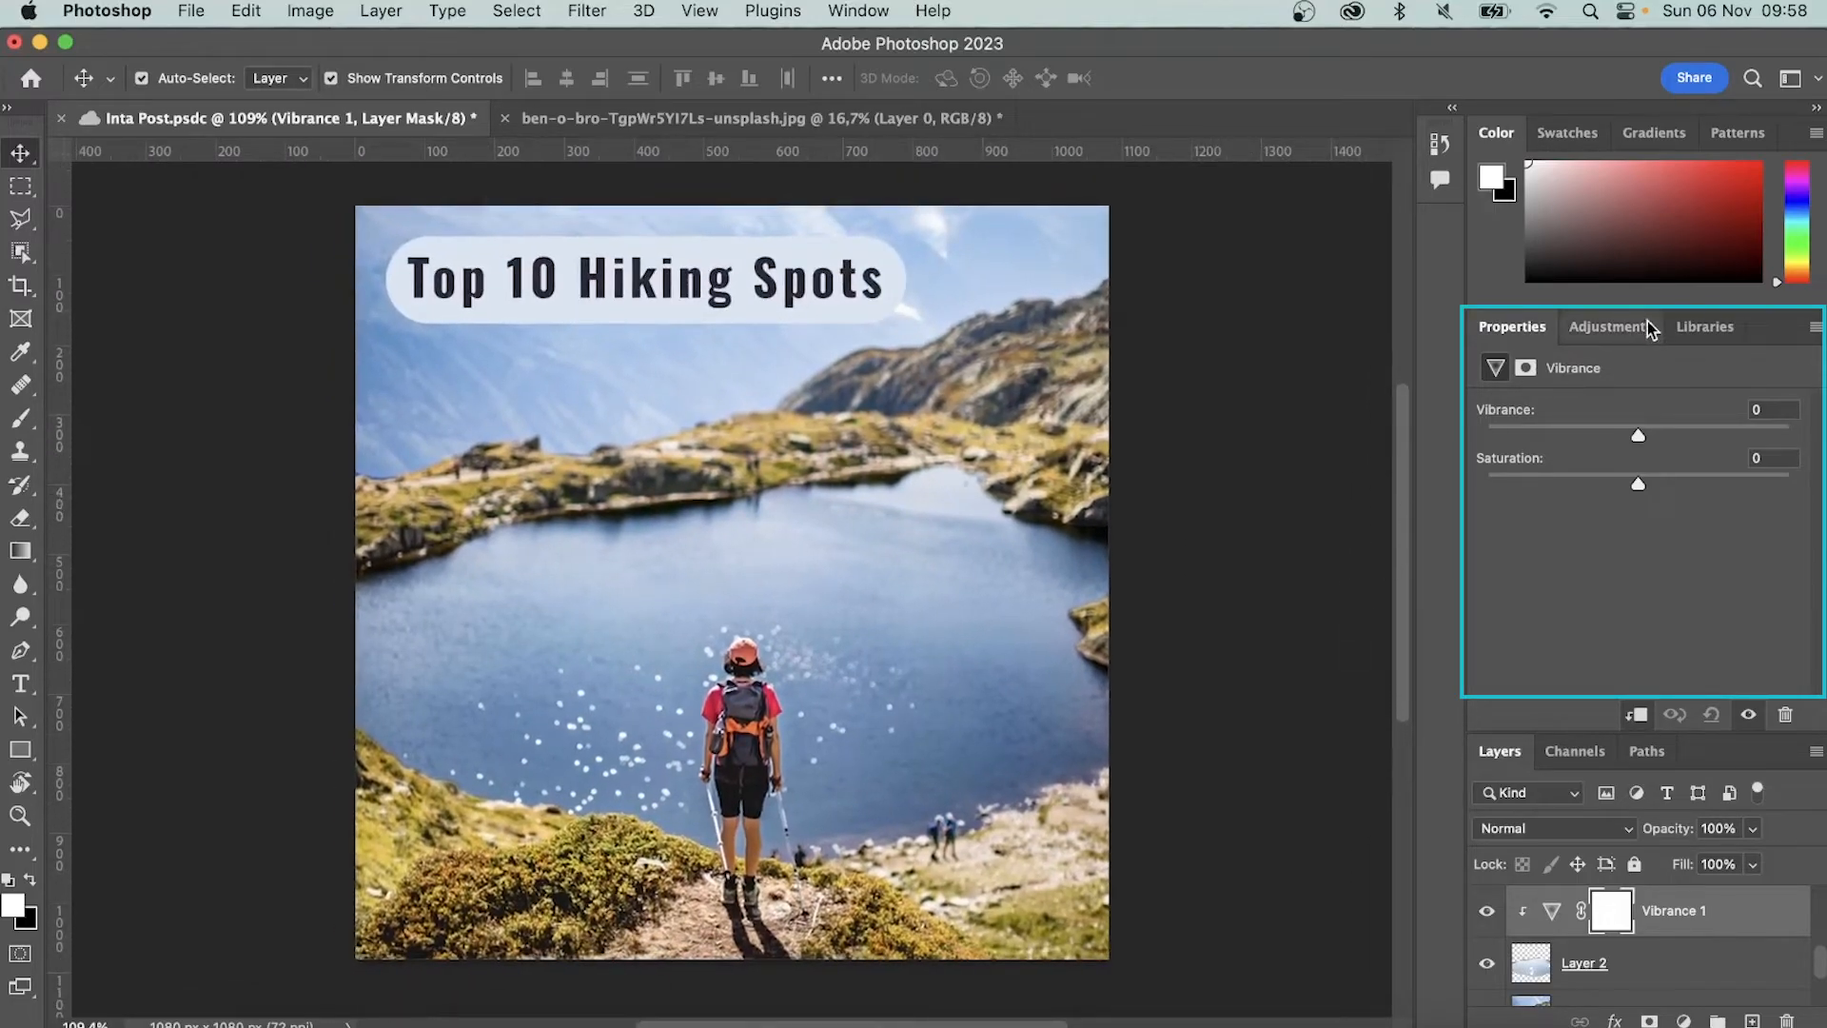
{"action": "left_click", "coordinate": [1611, 326]}
{"action": "left_click", "coordinate": [1539, 381]}
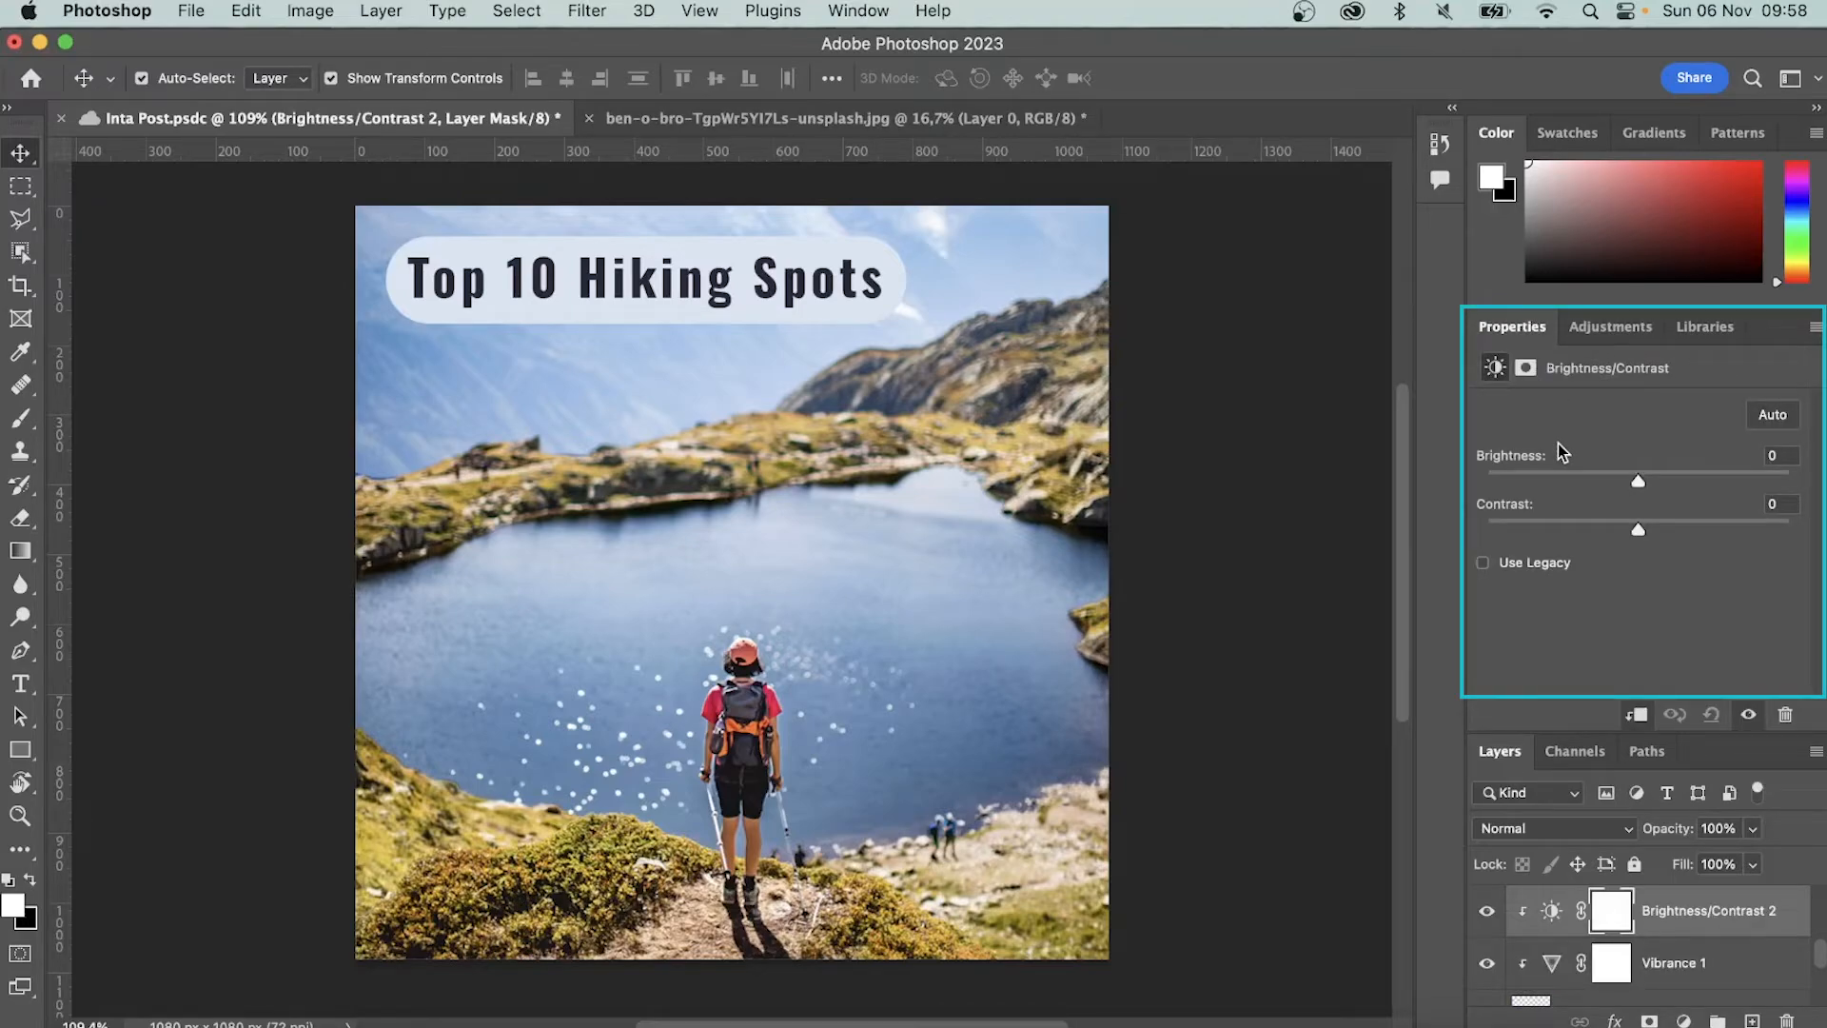
{"action": "left_click_drag", "start_coordinate": [1638, 481], "coordinate": [1584, 481]}
{"action": "left_click", "coordinate": [1300, 560]}
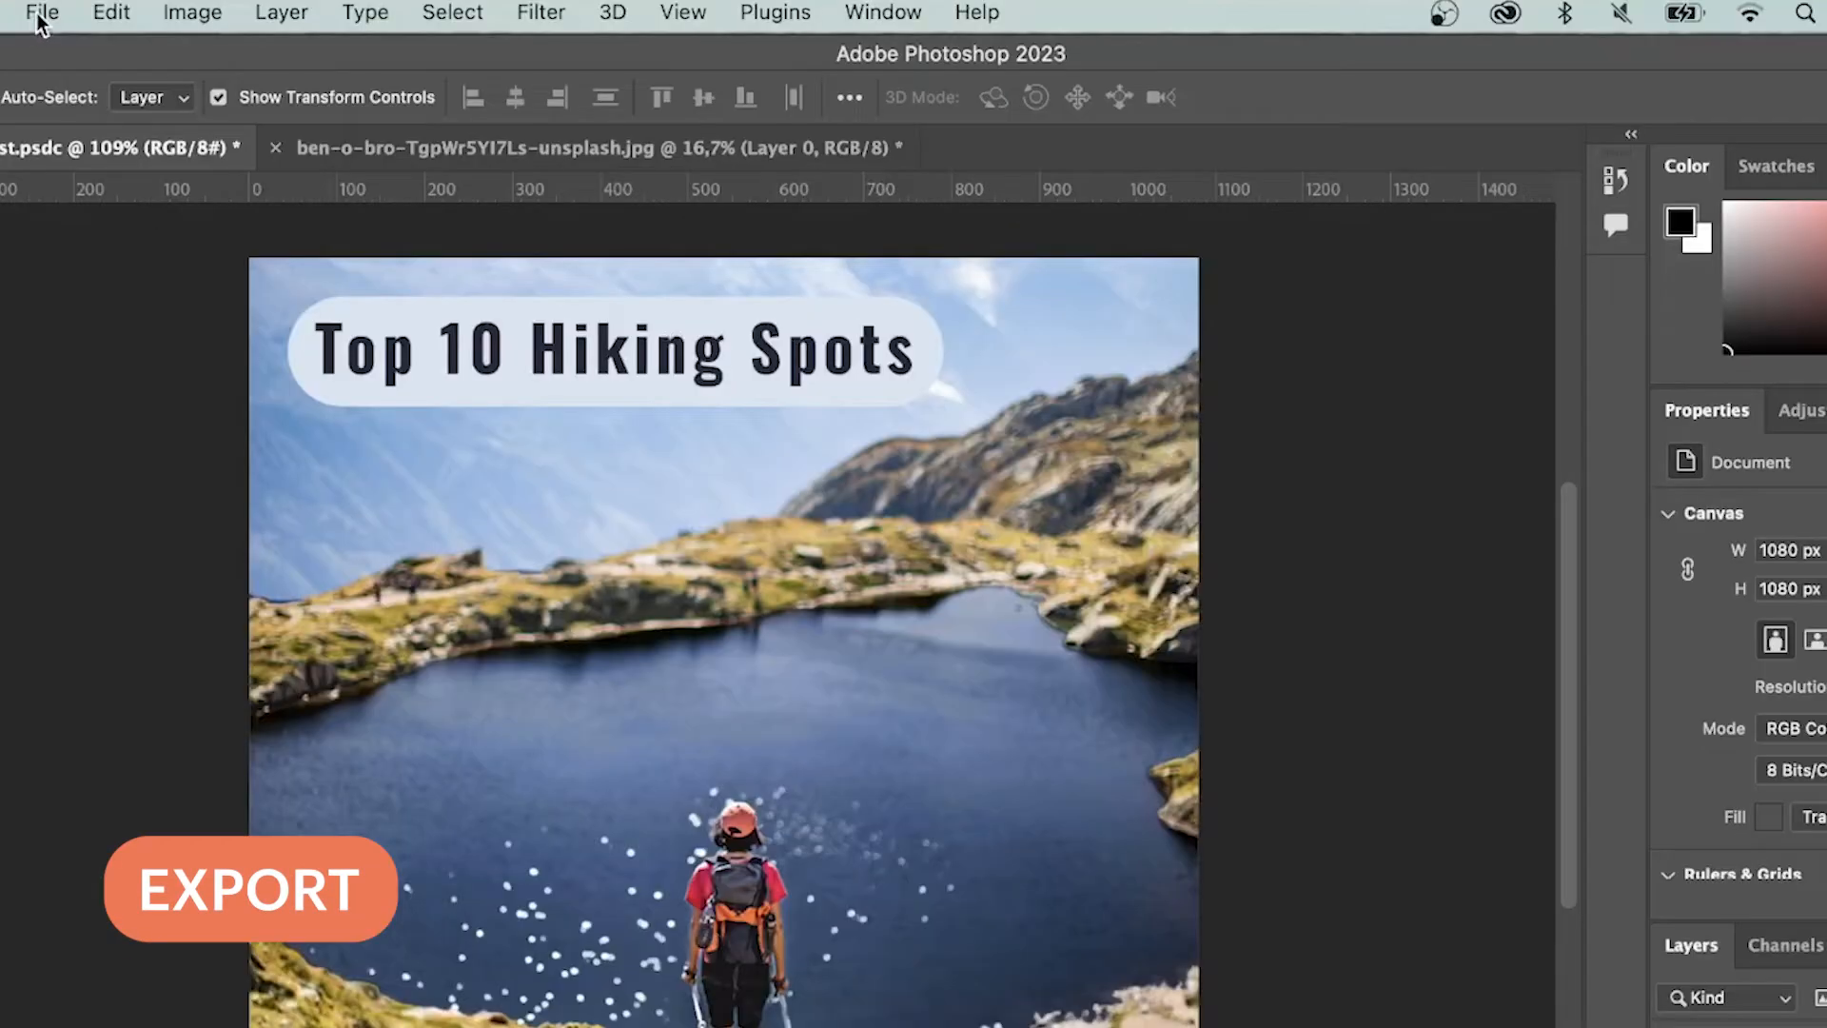
Save the document and open the Export As dialog for it
{"action": "left_click", "coordinate": [192, 10]}
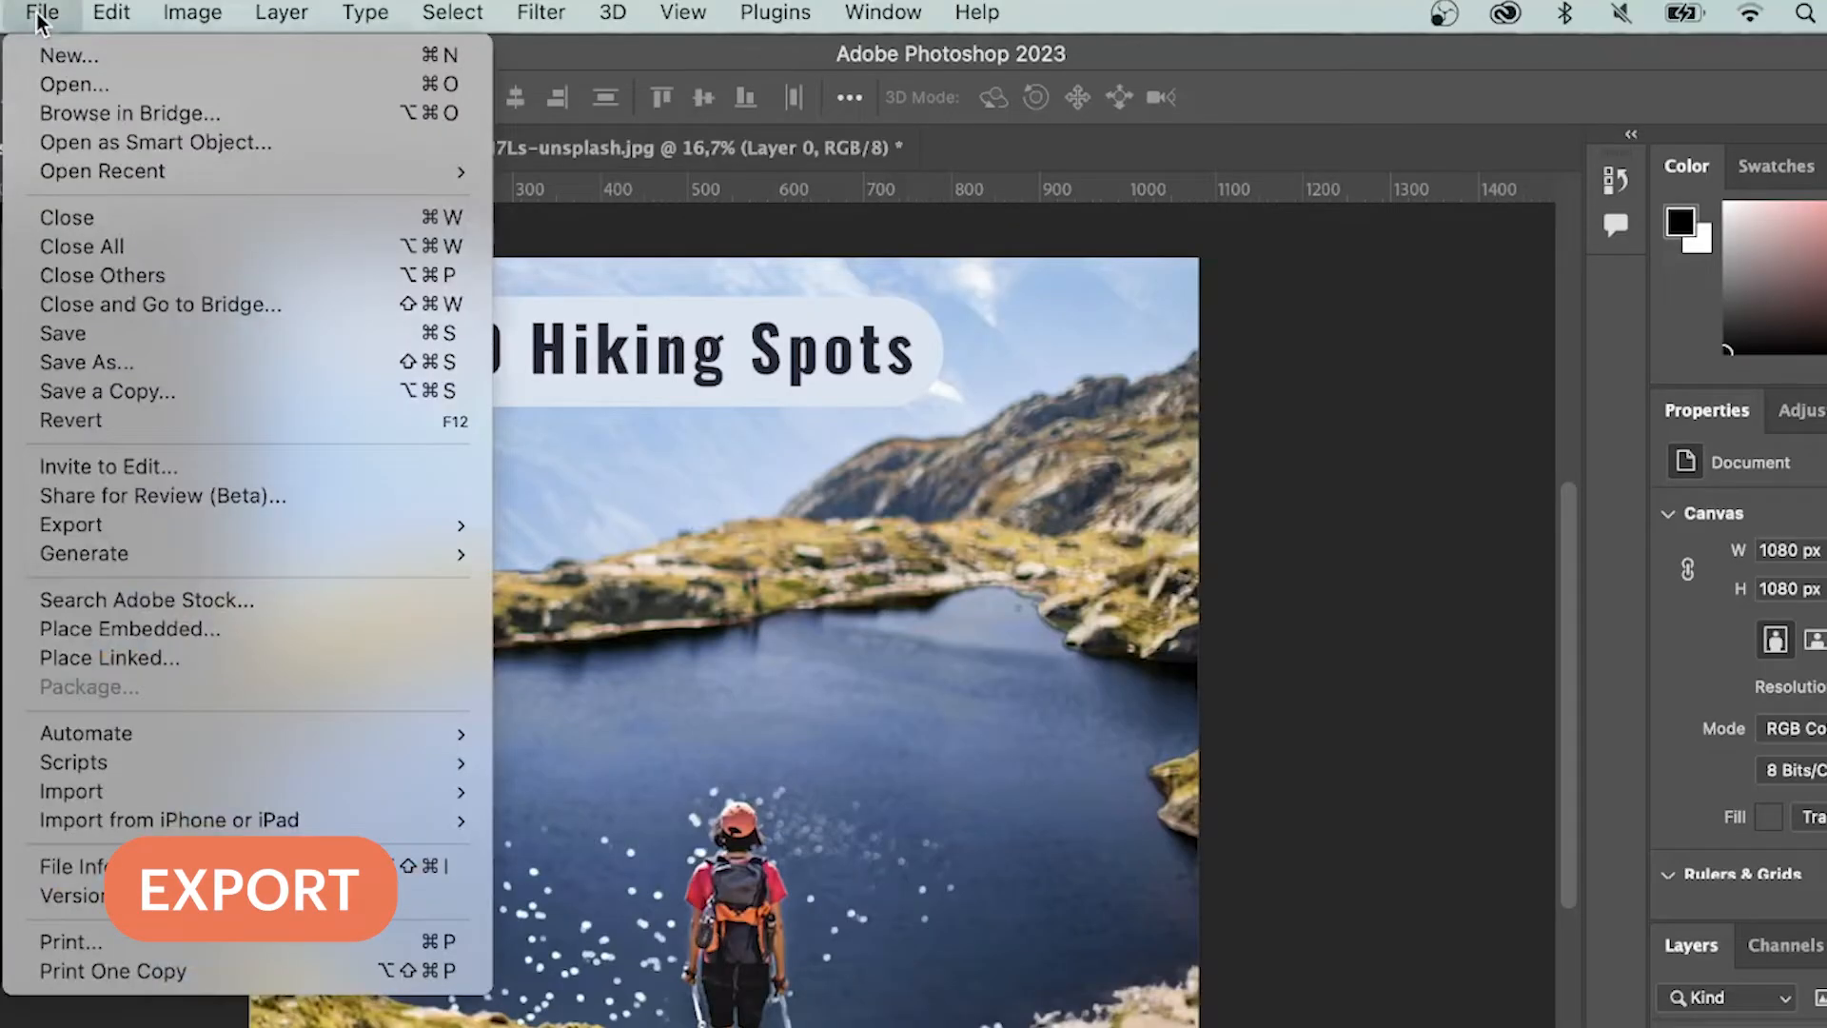
{"action": "left_click", "coordinate": [90, 333]}
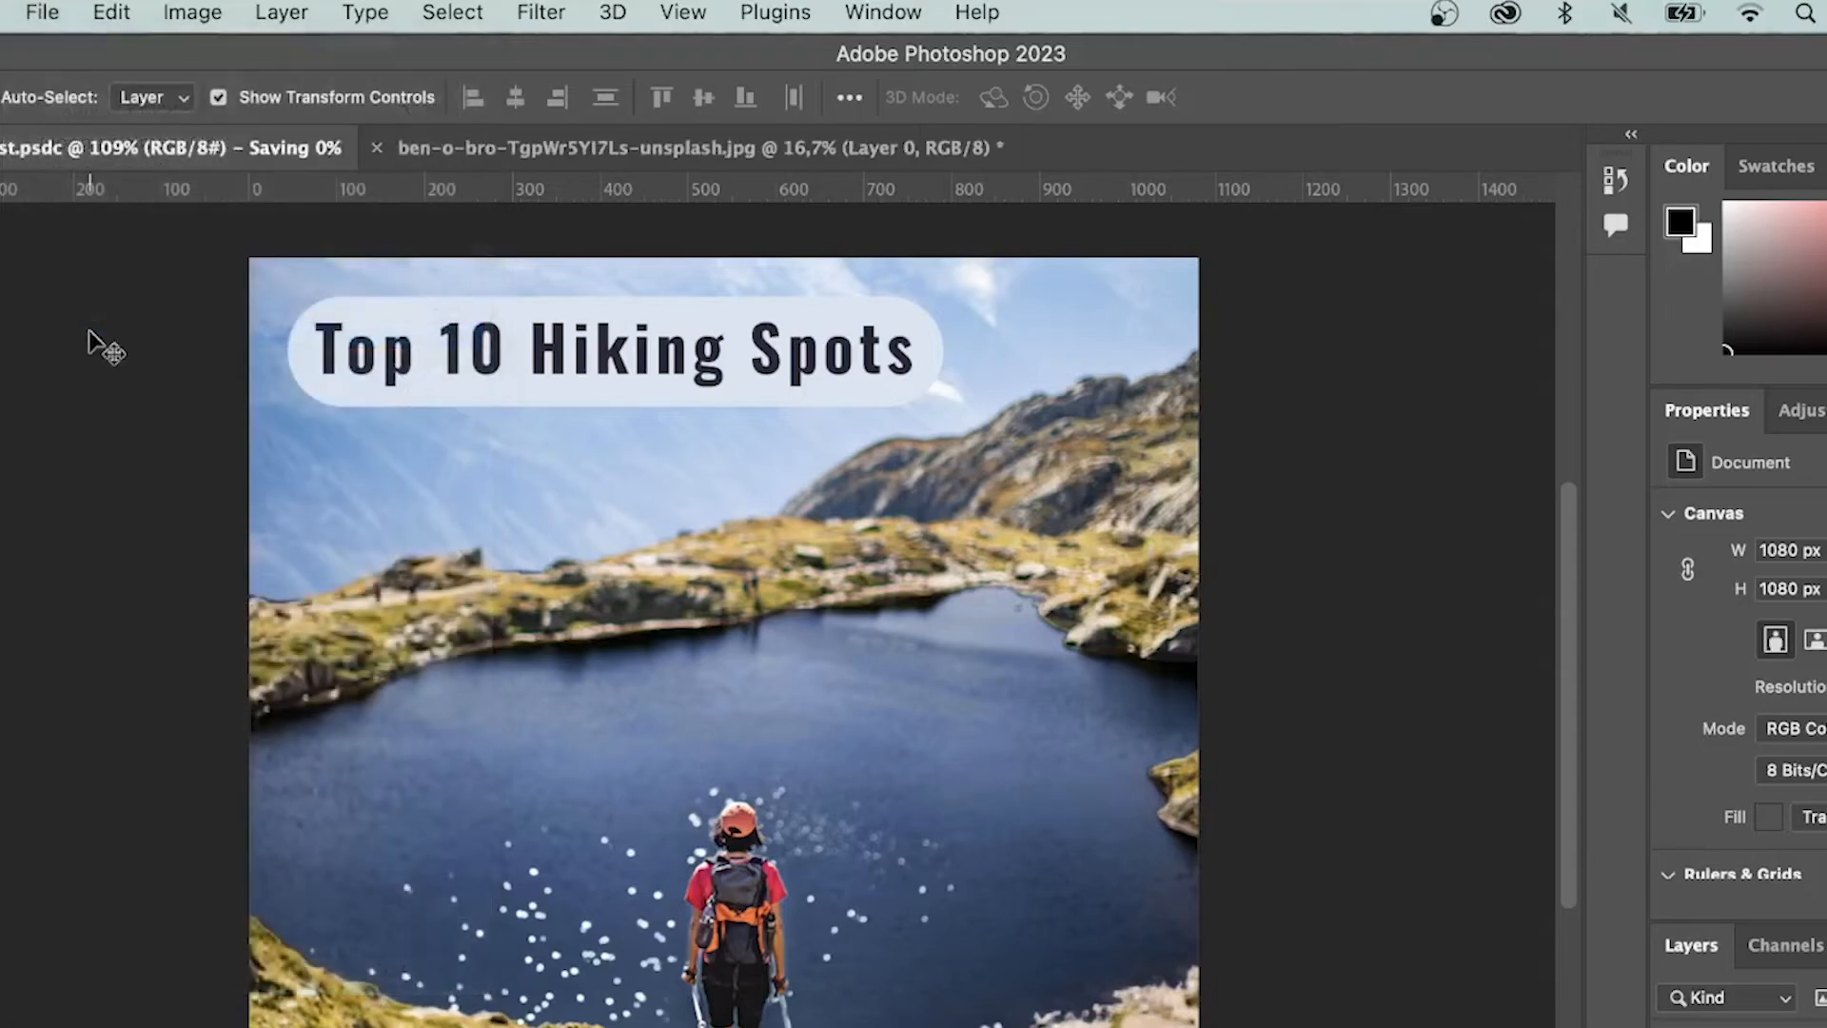
{"action": "left_click", "coordinate": [42, 11]}
{"action": "mouse_move", "coordinate": [119, 535]}
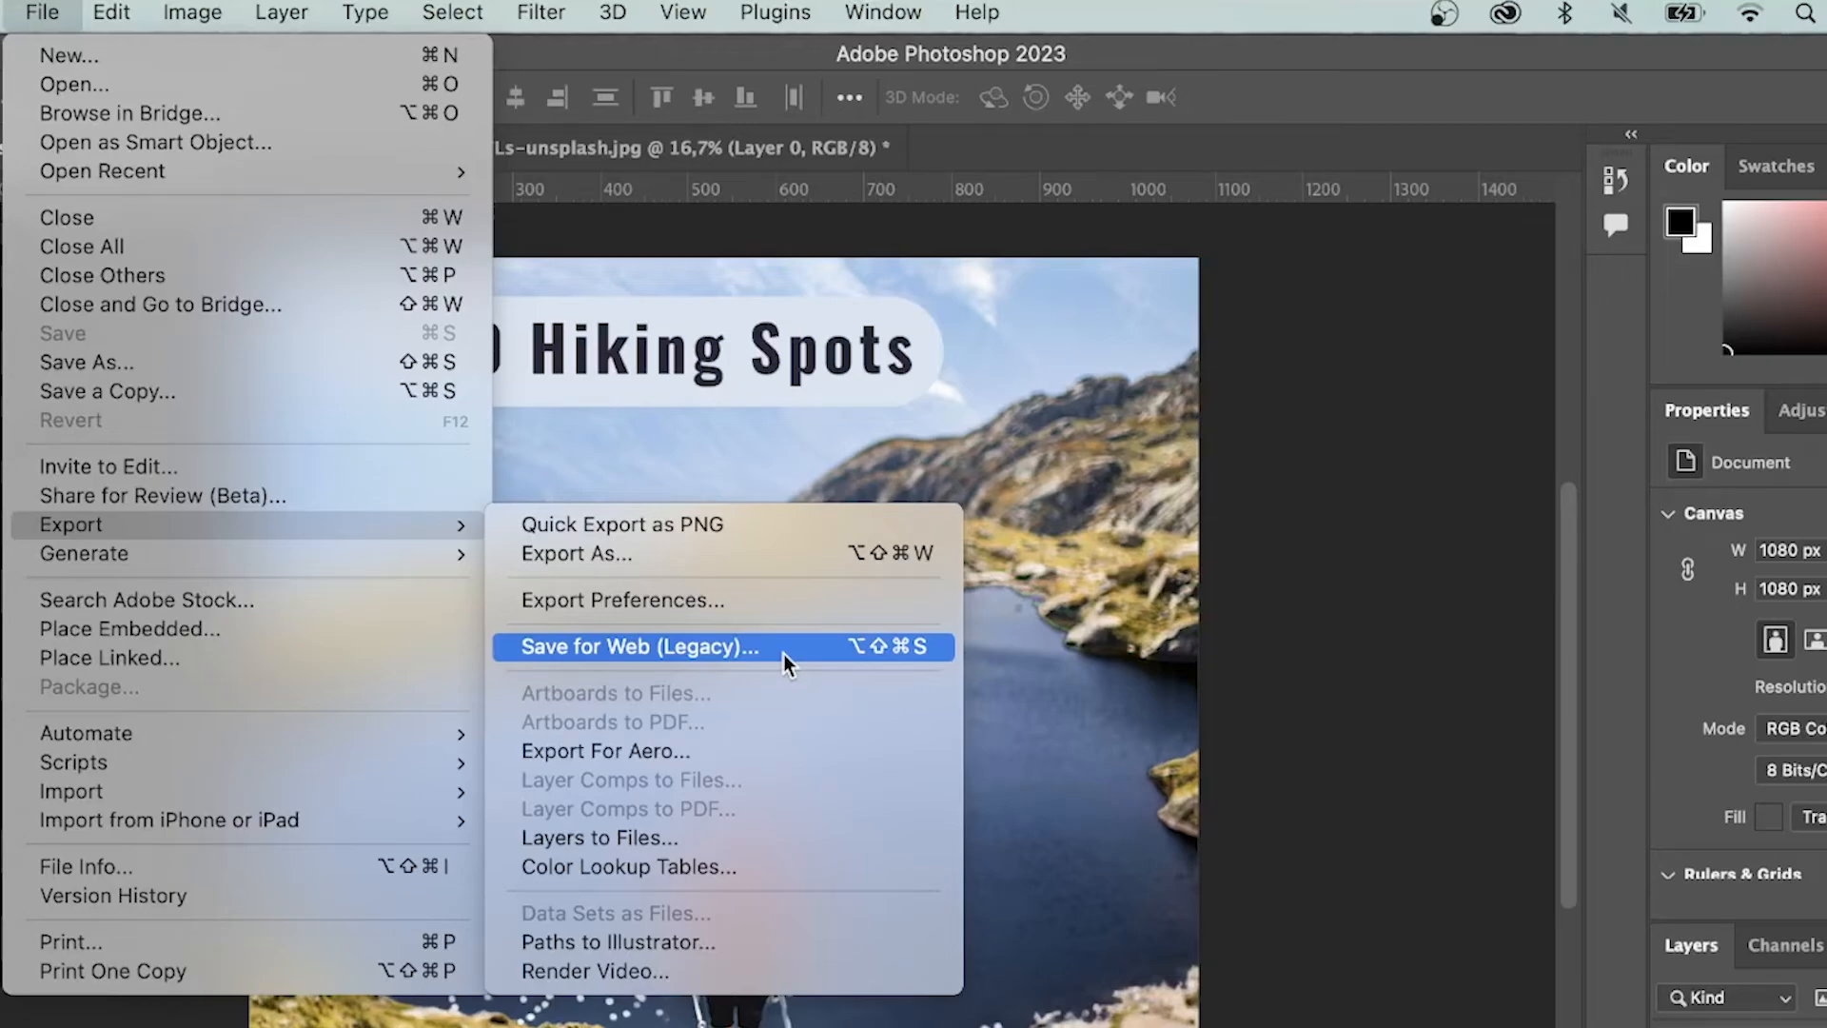
{"action": "left_click", "coordinate": [796, 552]}
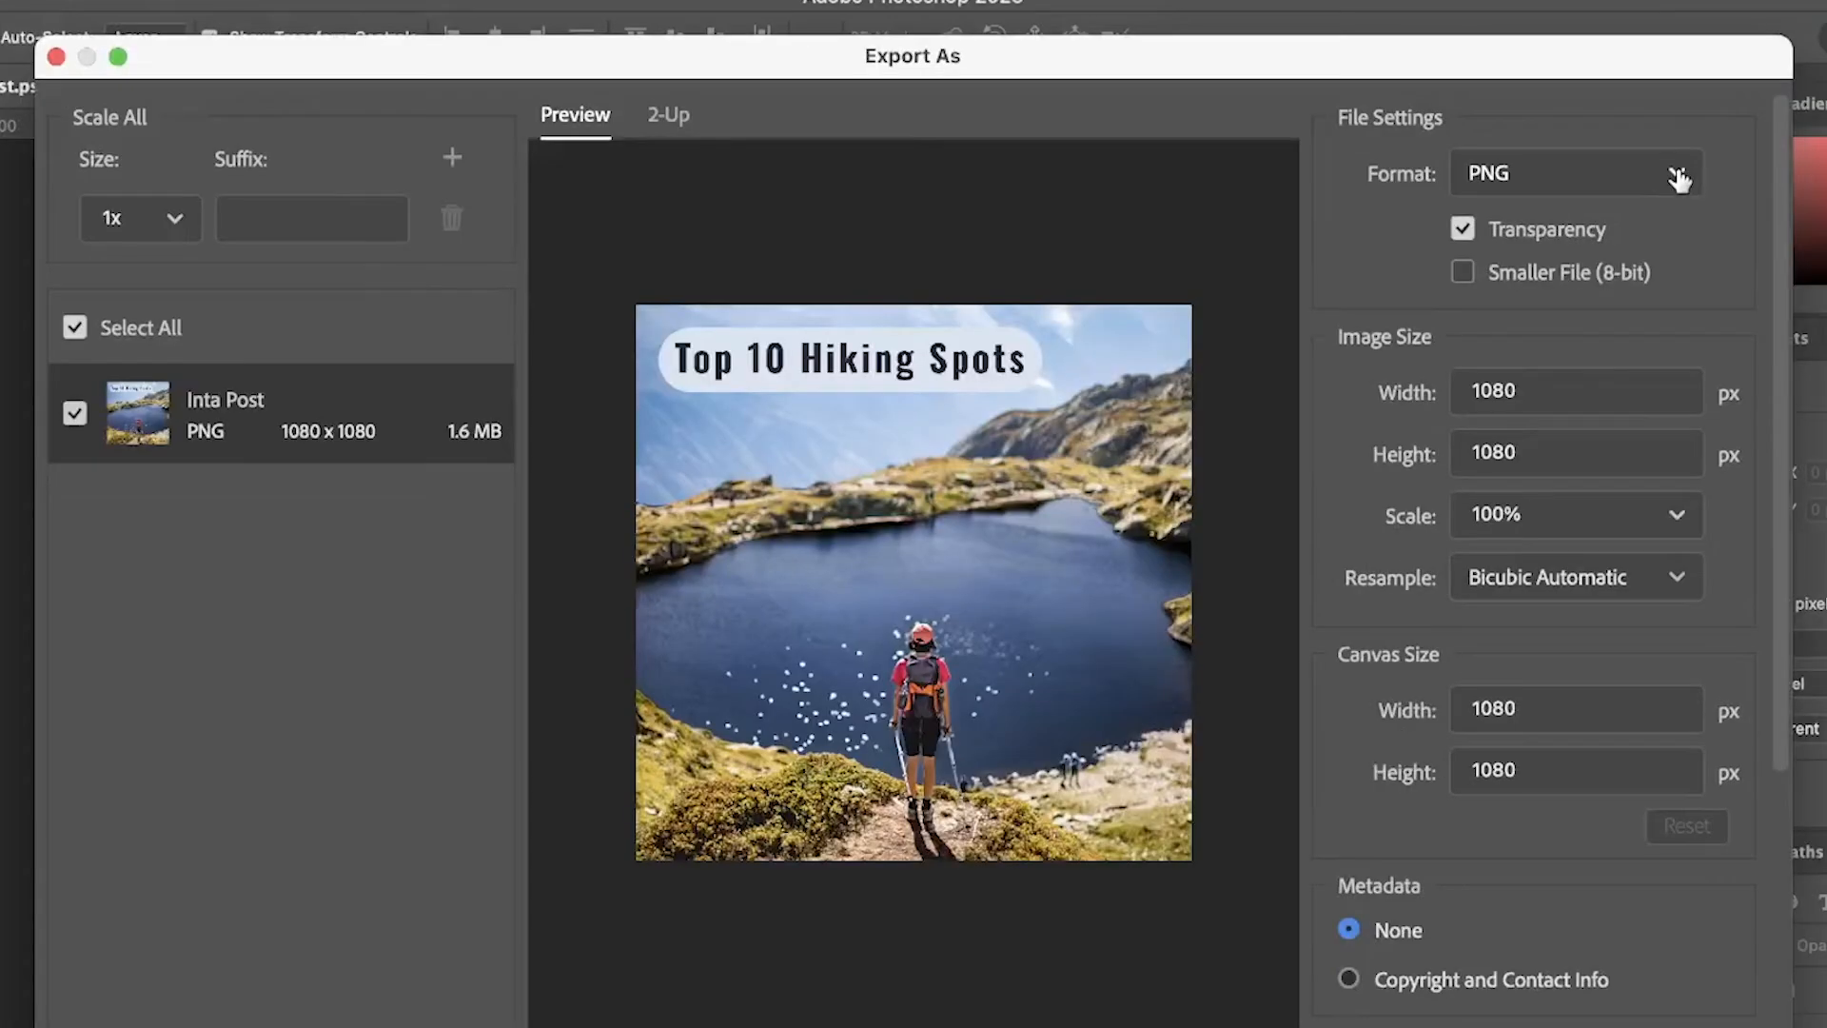
Export the post as a JPG with quality 4 to the Downloads folder under the name Inta Post
{"action": "left_click", "coordinate": [1679, 178]}
{"action": "left_click", "coordinate": [1485, 282]}
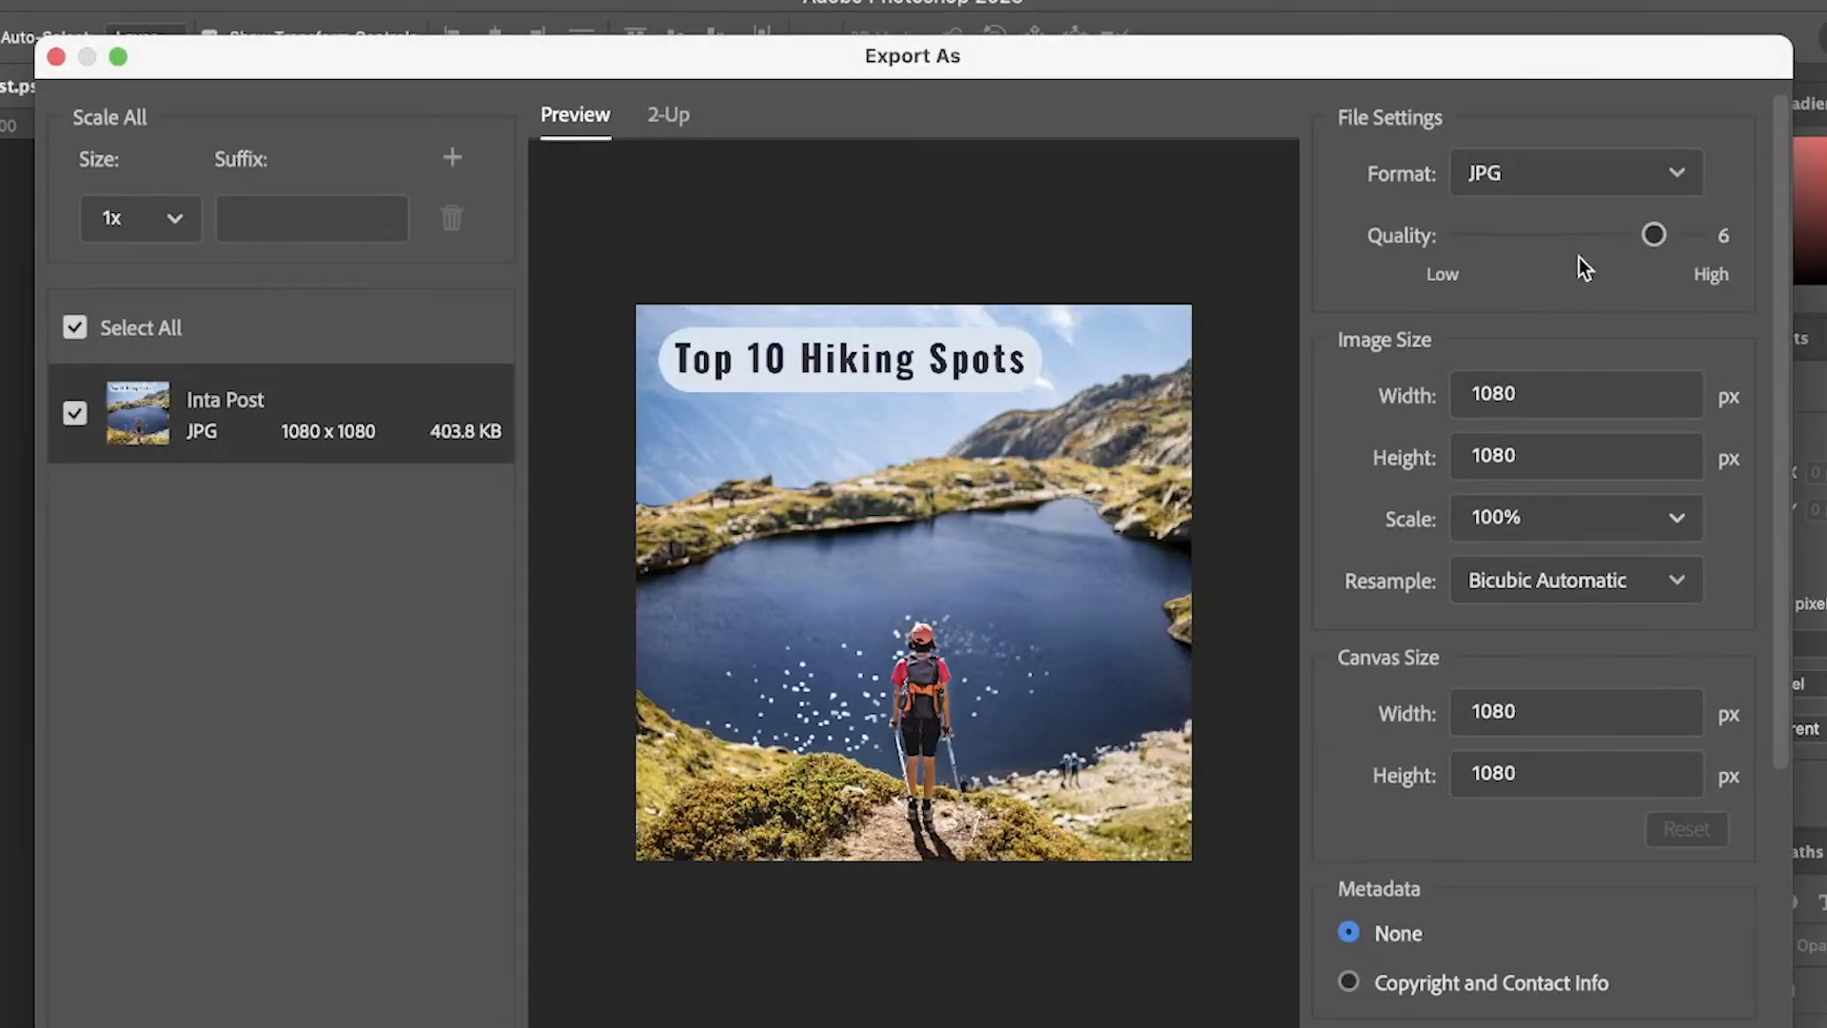
{"action": "left_click_drag", "start_coordinate": [1649, 237], "coordinate": [1712, 253]}
{"action": "left_click", "coordinate": [1577, 234]}
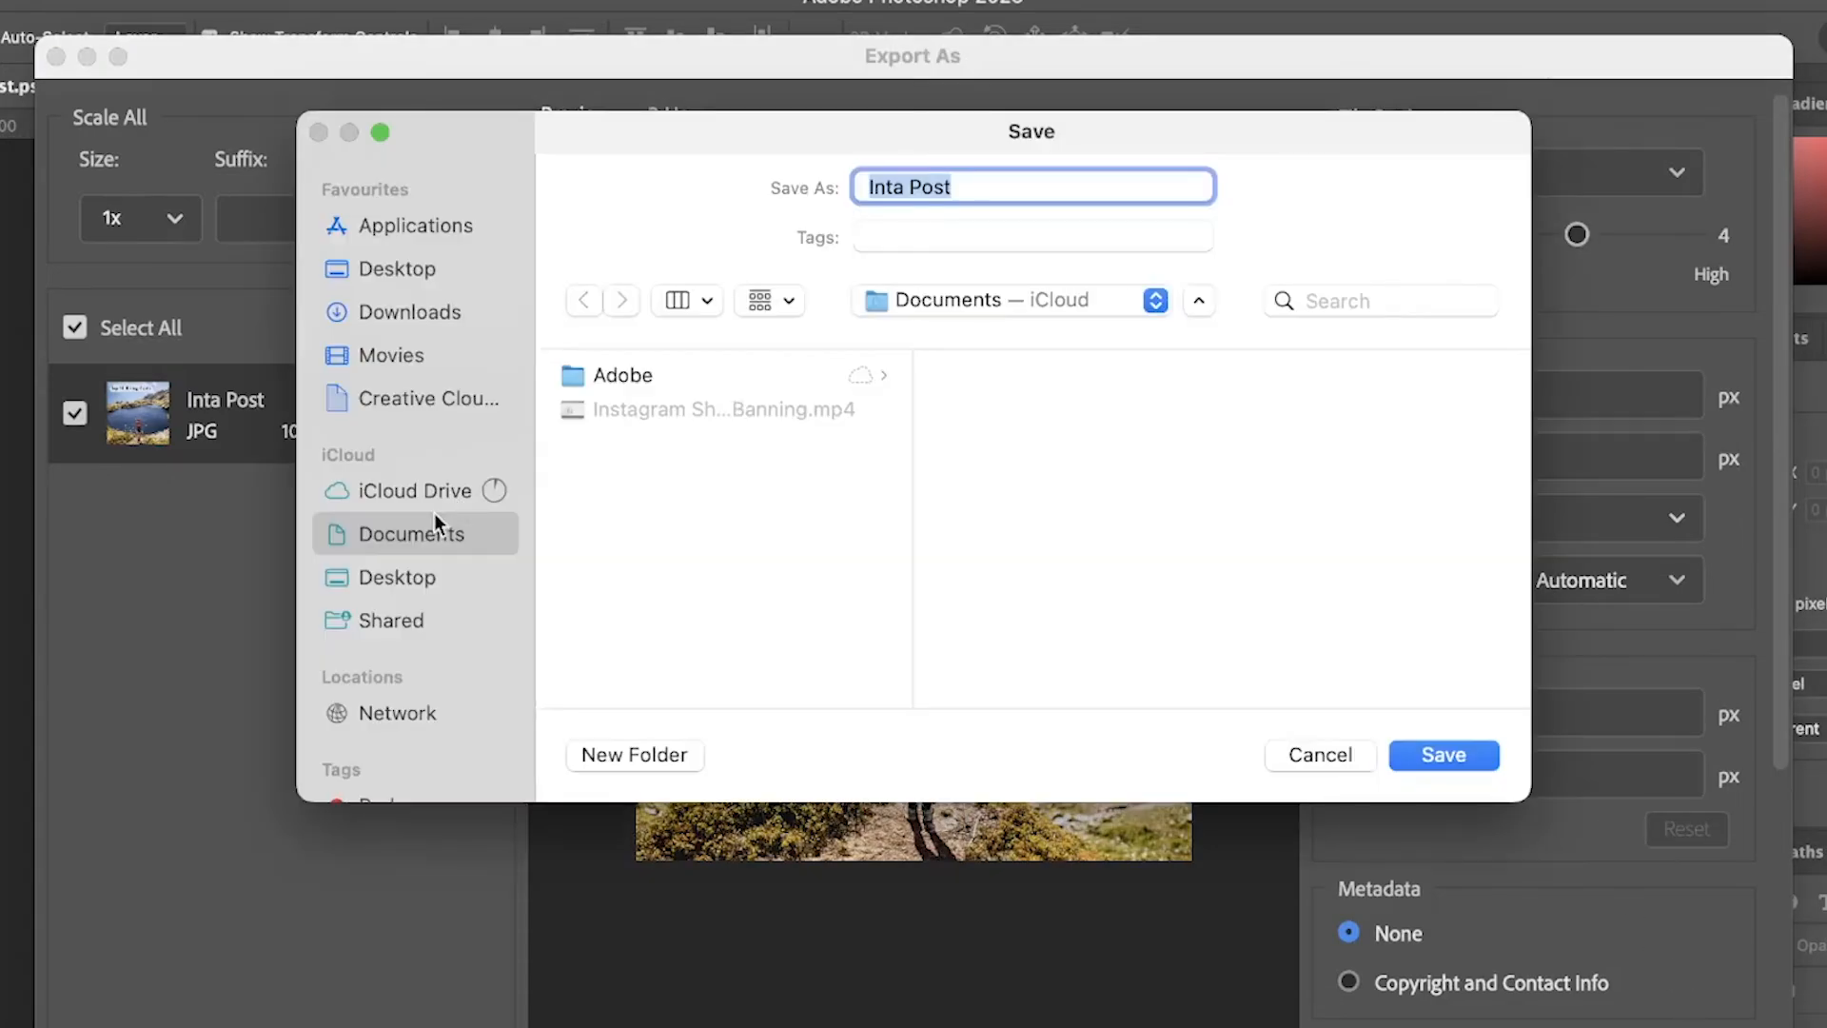
{"action": "left_click", "coordinate": [395, 314]}
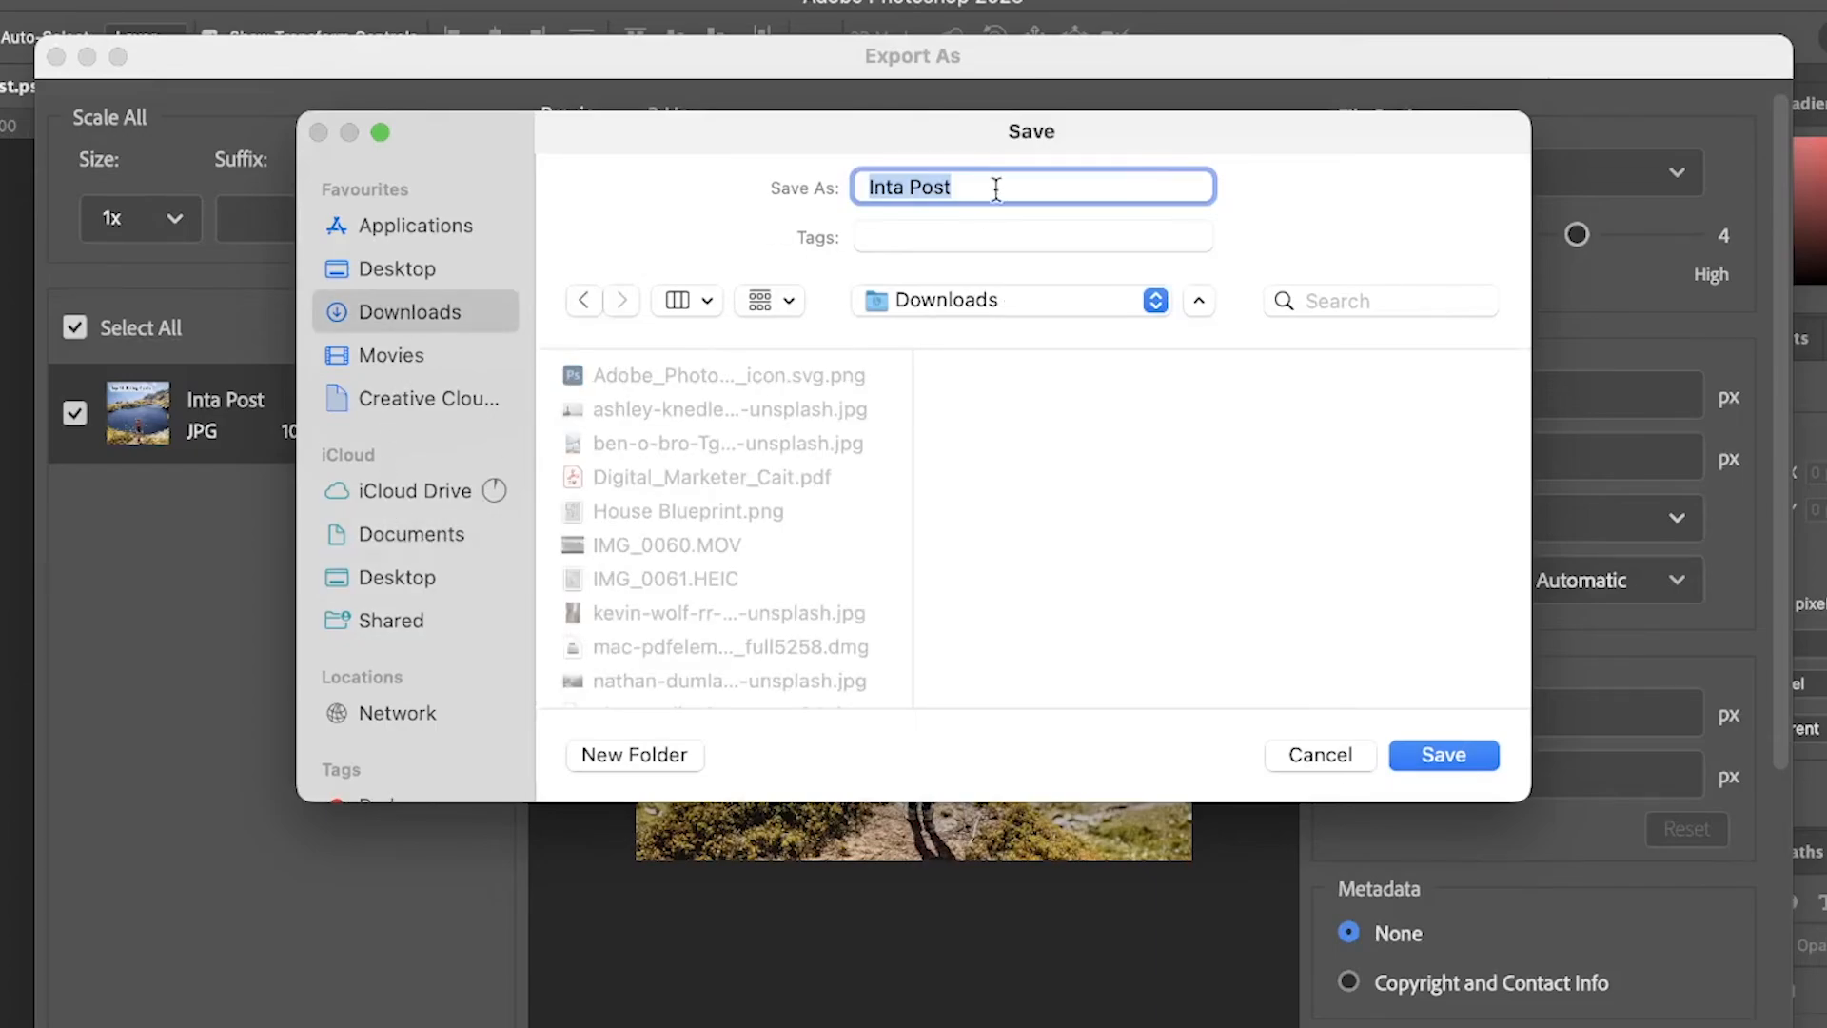
{"action": "left_click", "coordinate": [1440, 754]}
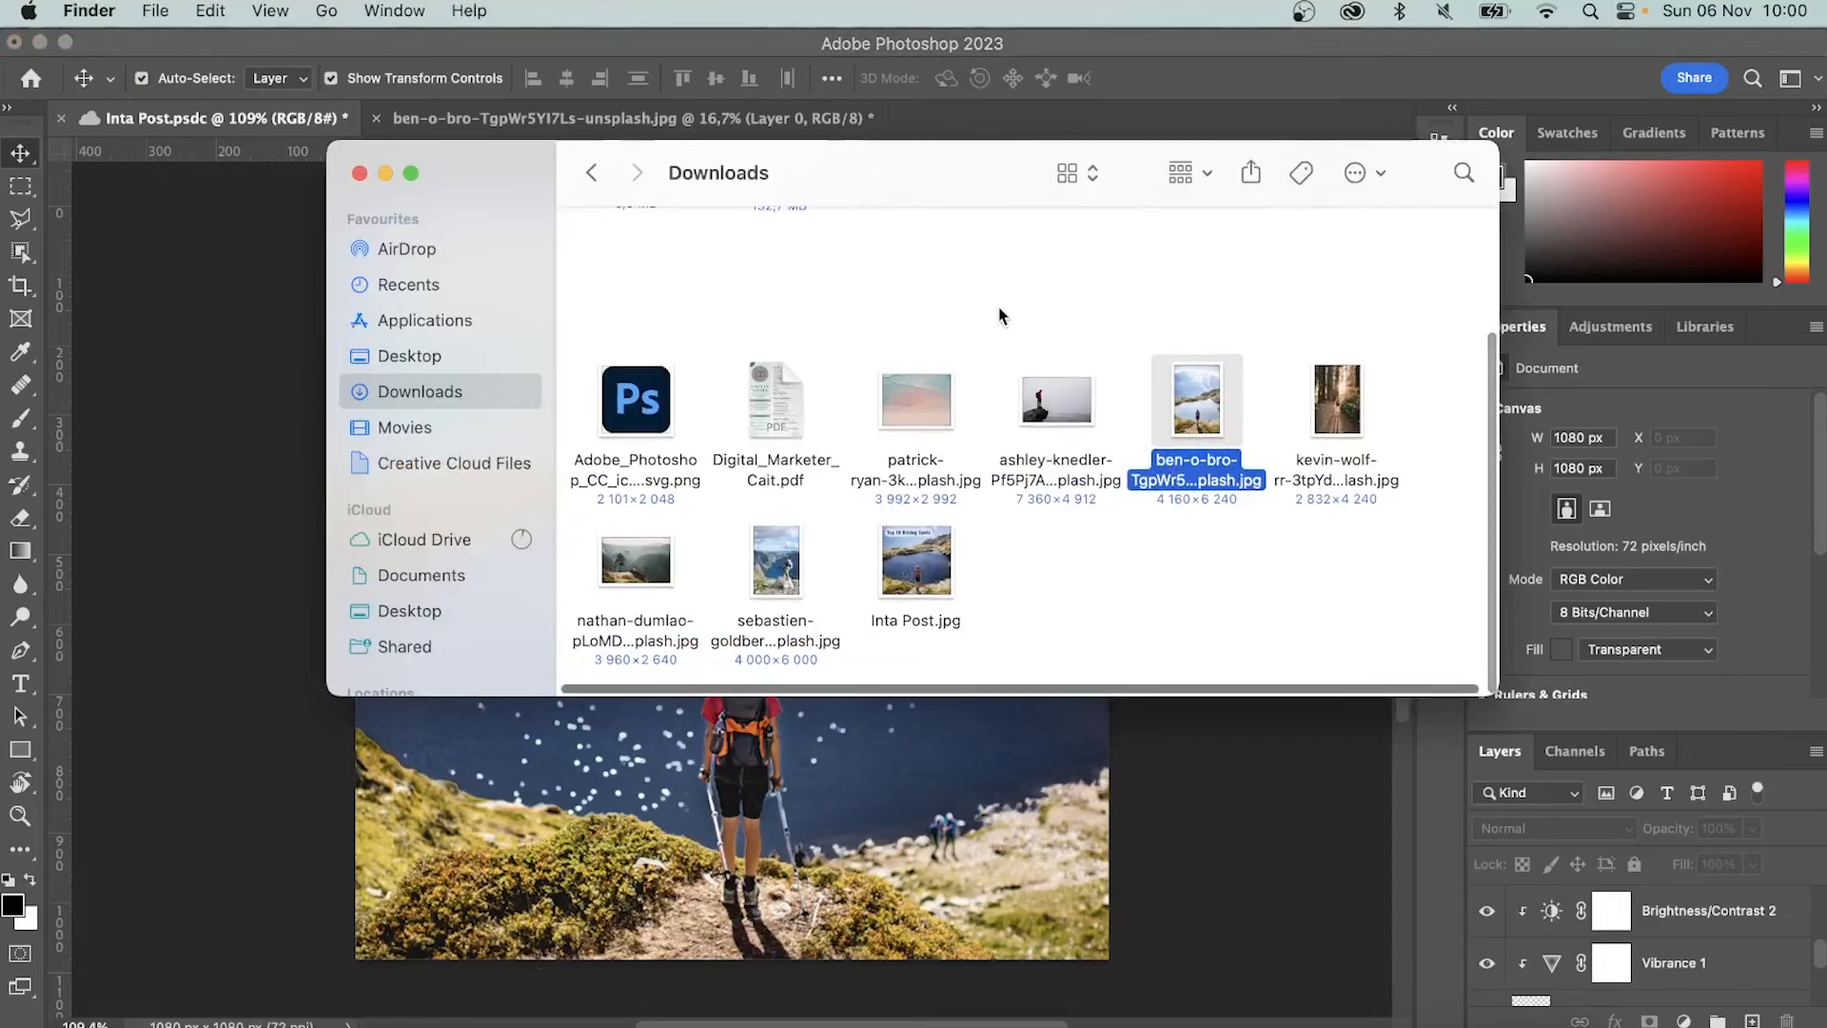
Open the exported Inta Post.jpg from Downloads in Preview to check it, and put its window away
{"action": "double_click", "coordinate": [921, 548]}
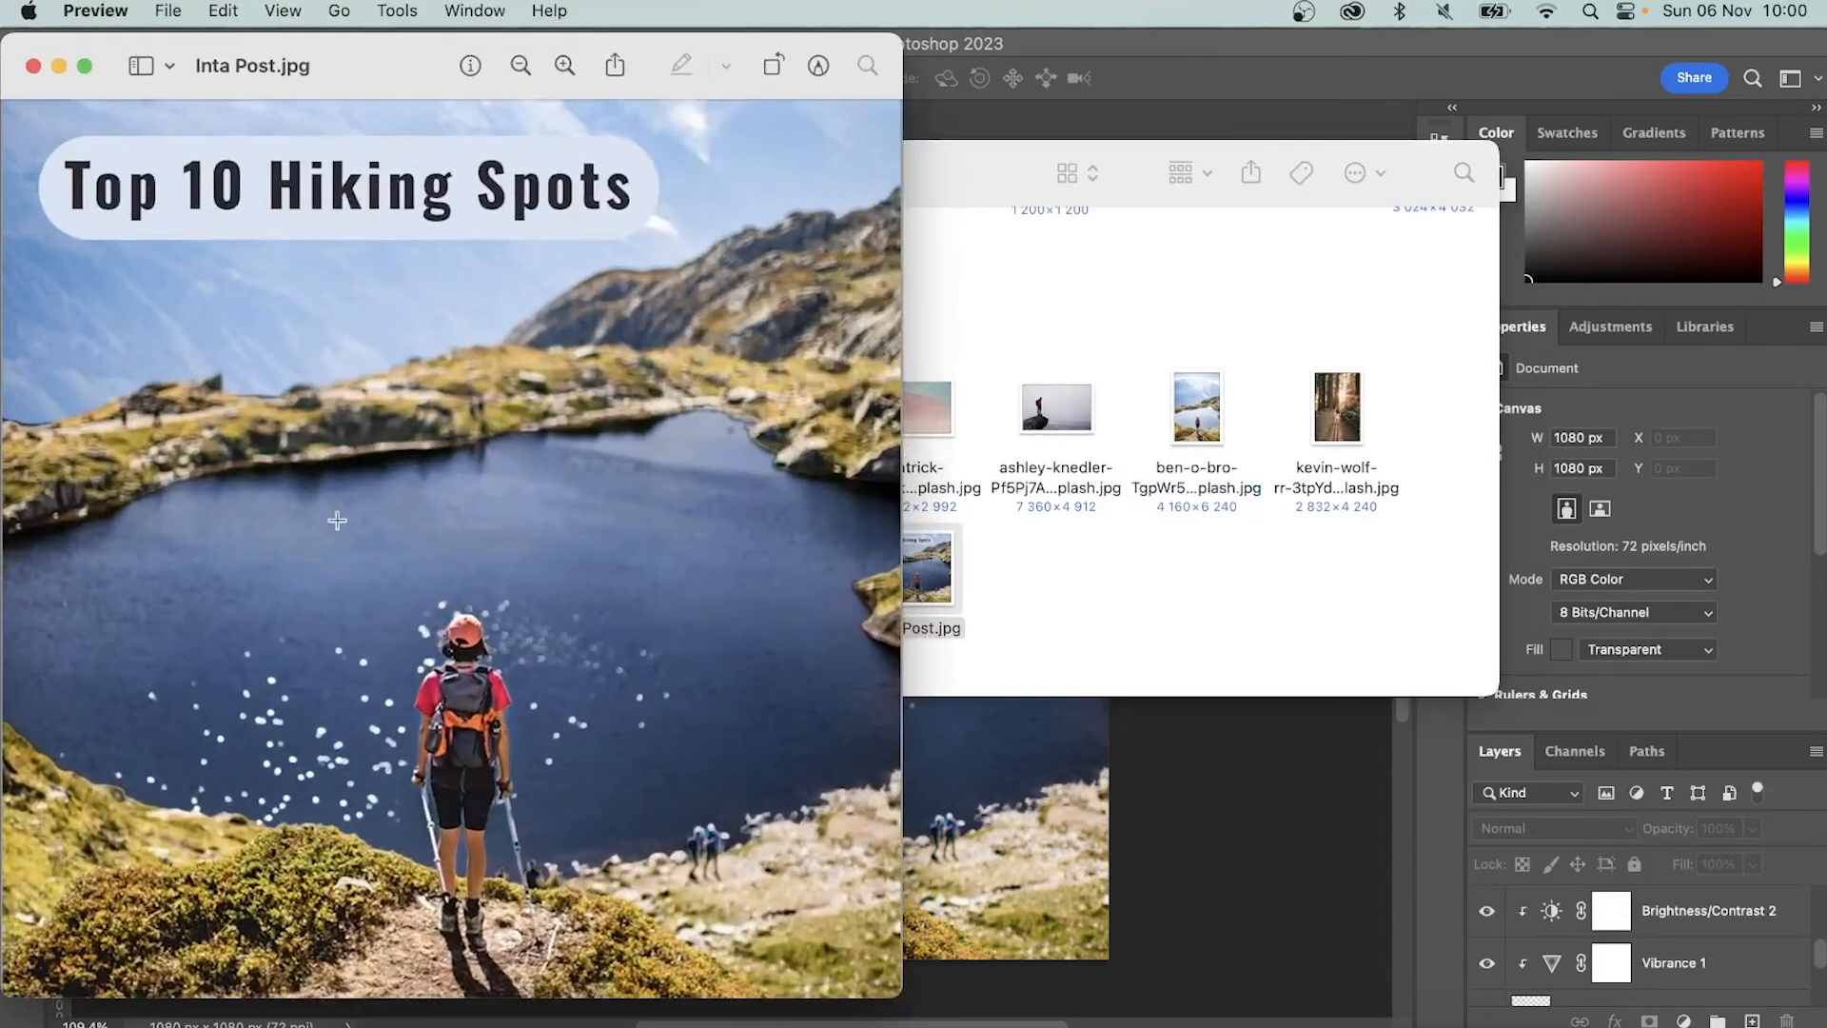
{"action": "left_click", "coordinate": [58, 66]}
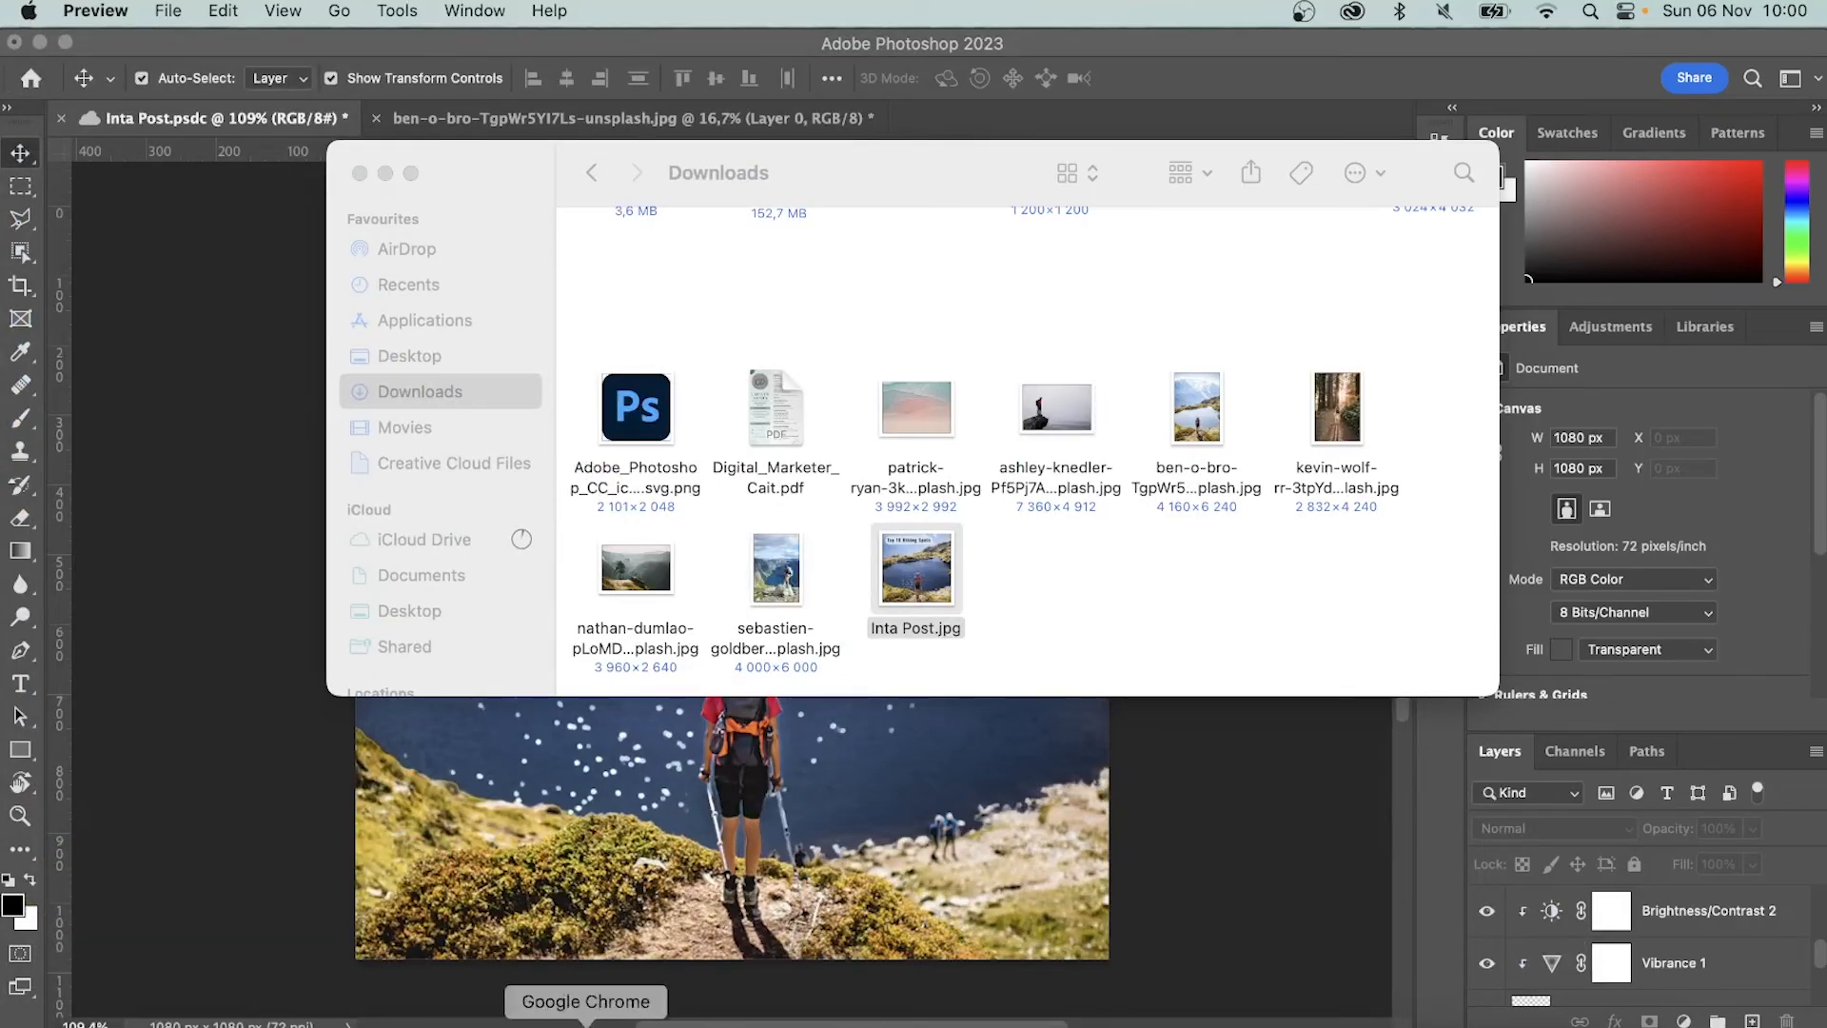
Switch to Google Chrome, open unsplash.com, and search for beach photos
{"action": "left_click", "coordinate": [623, 1017]}
{"action": "left_click", "coordinate": [424, 143]}
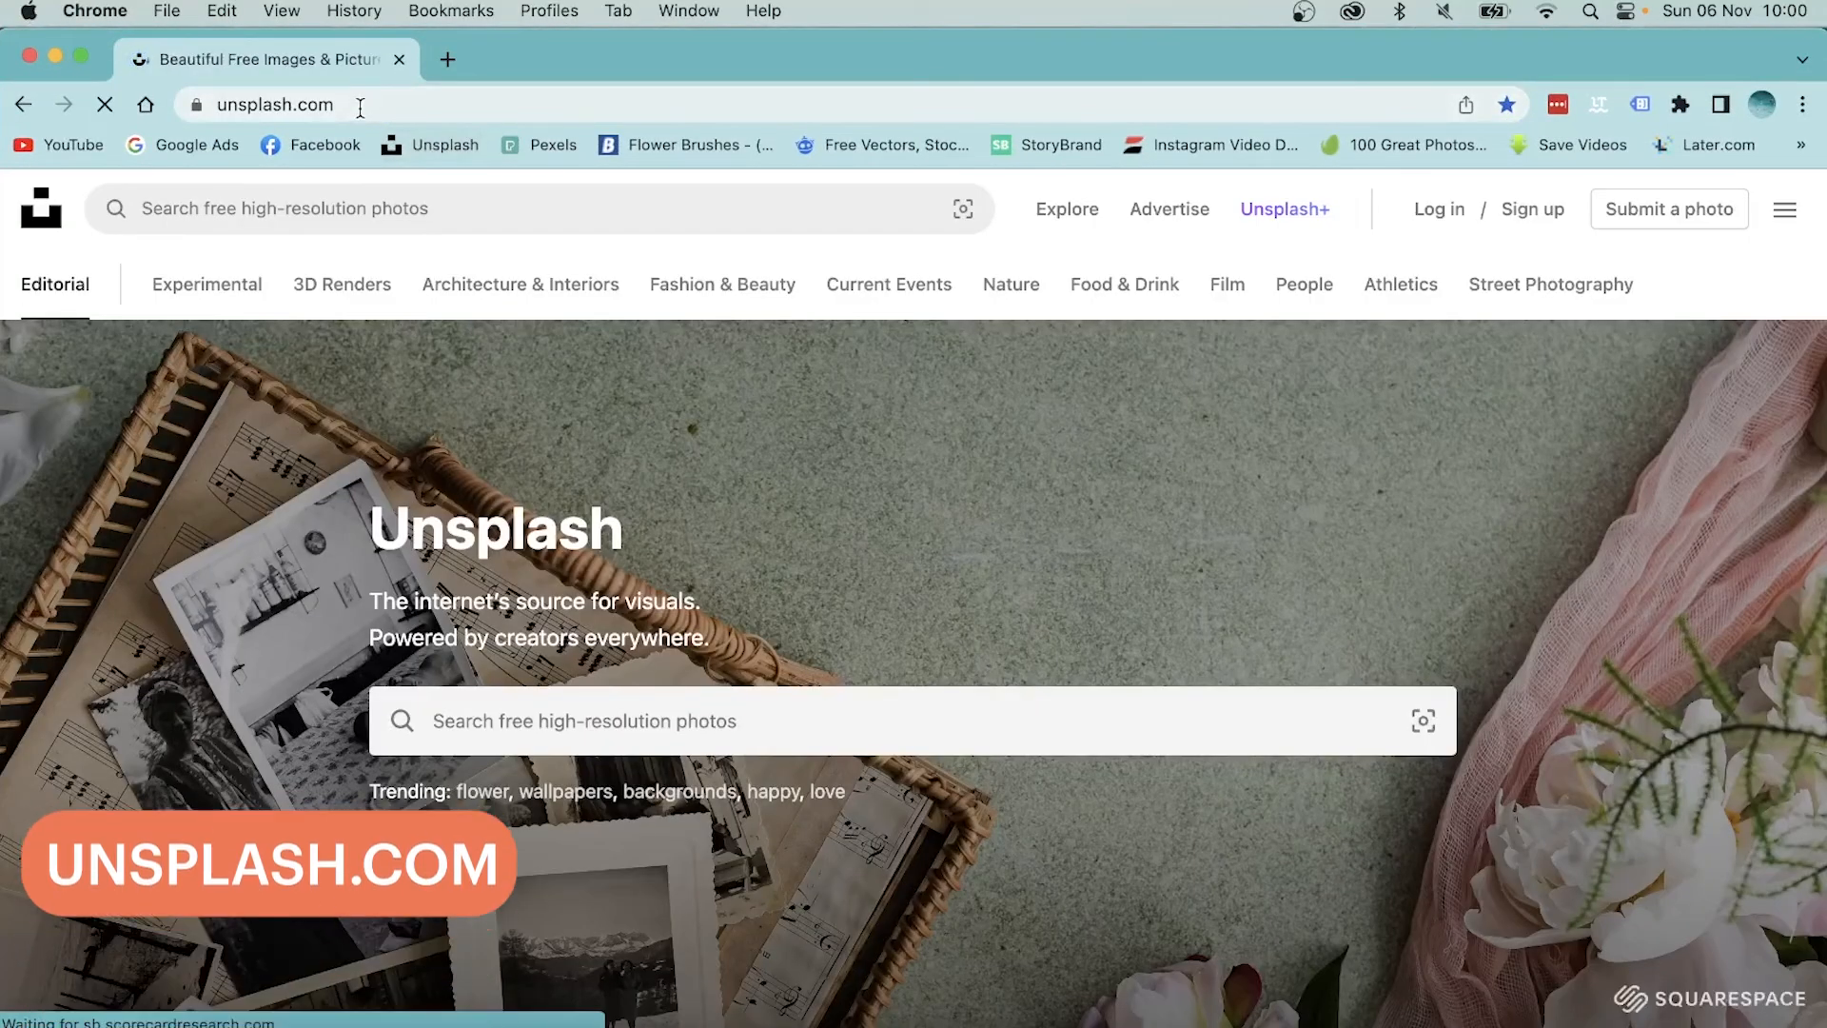
{"action": "scroll", "coordinate": [578, 695], "scroll_direction": "down", "scroll_amount": 4}
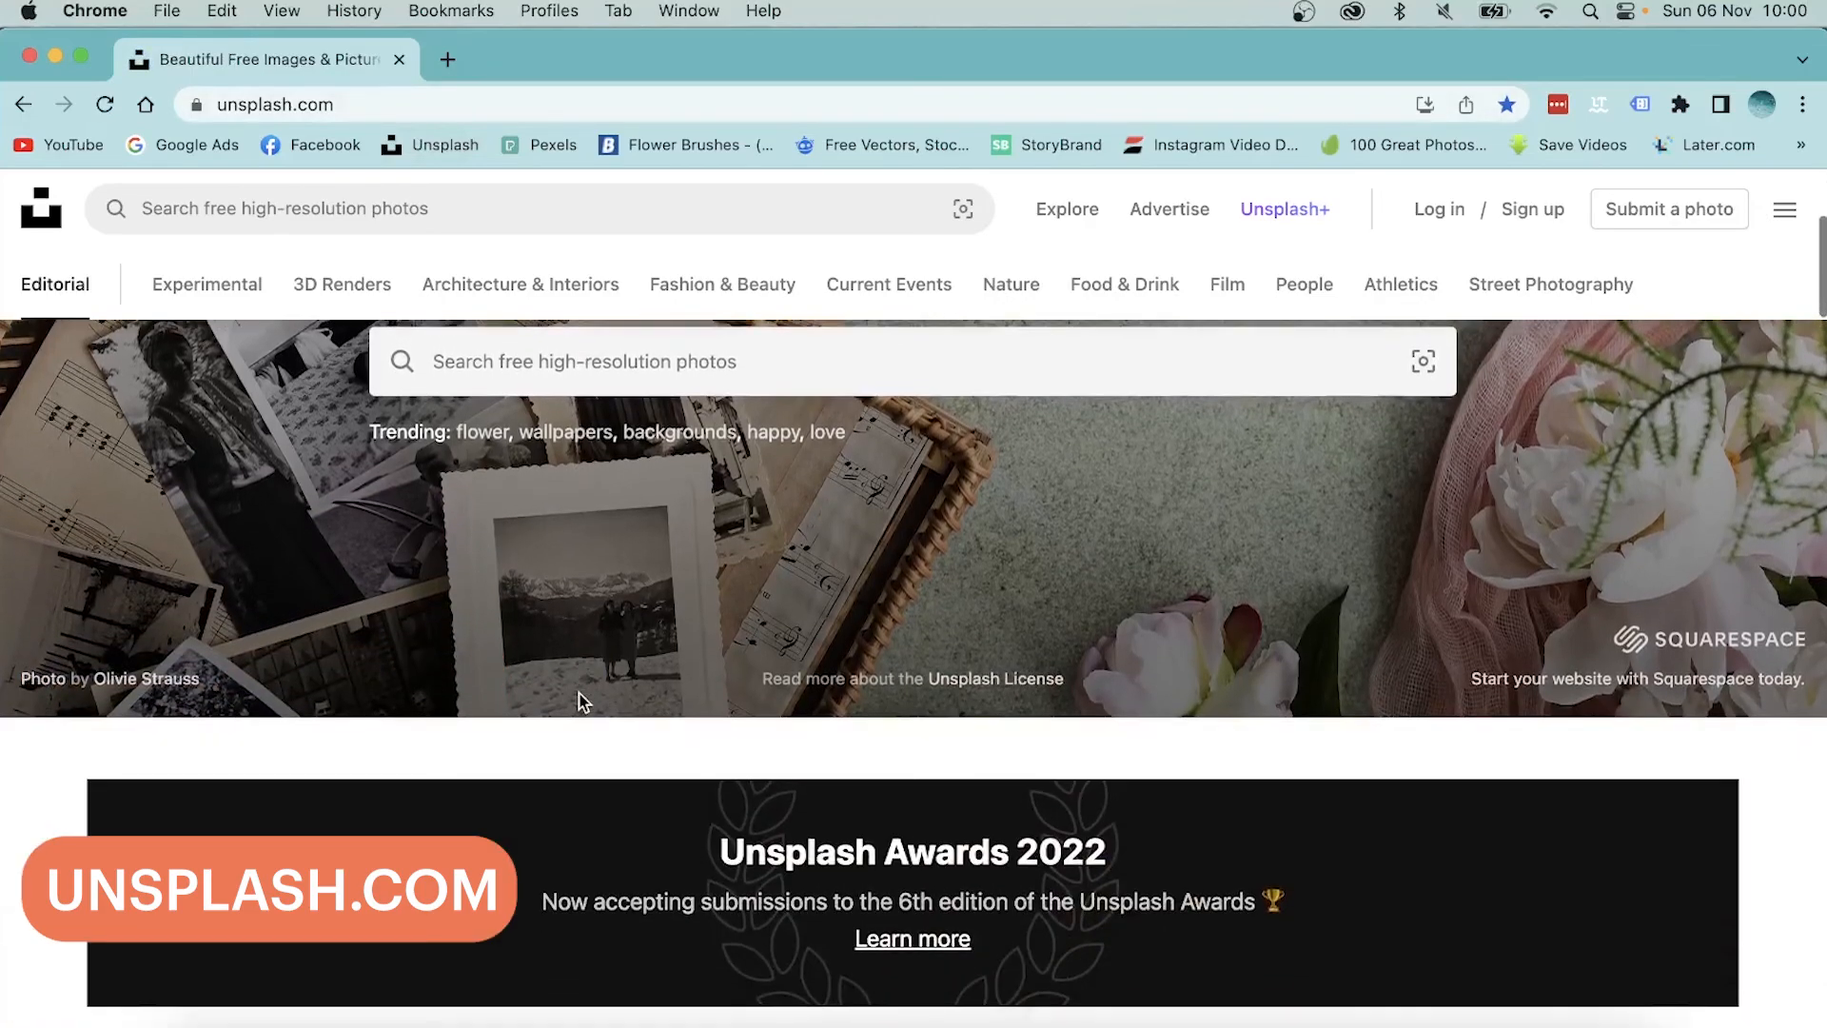
{"action": "scroll", "coordinate": [578, 699], "scroll_direction": "up", "scroll_amount": 5}
{"action": "left_click", "coordinate": [539, 705]}
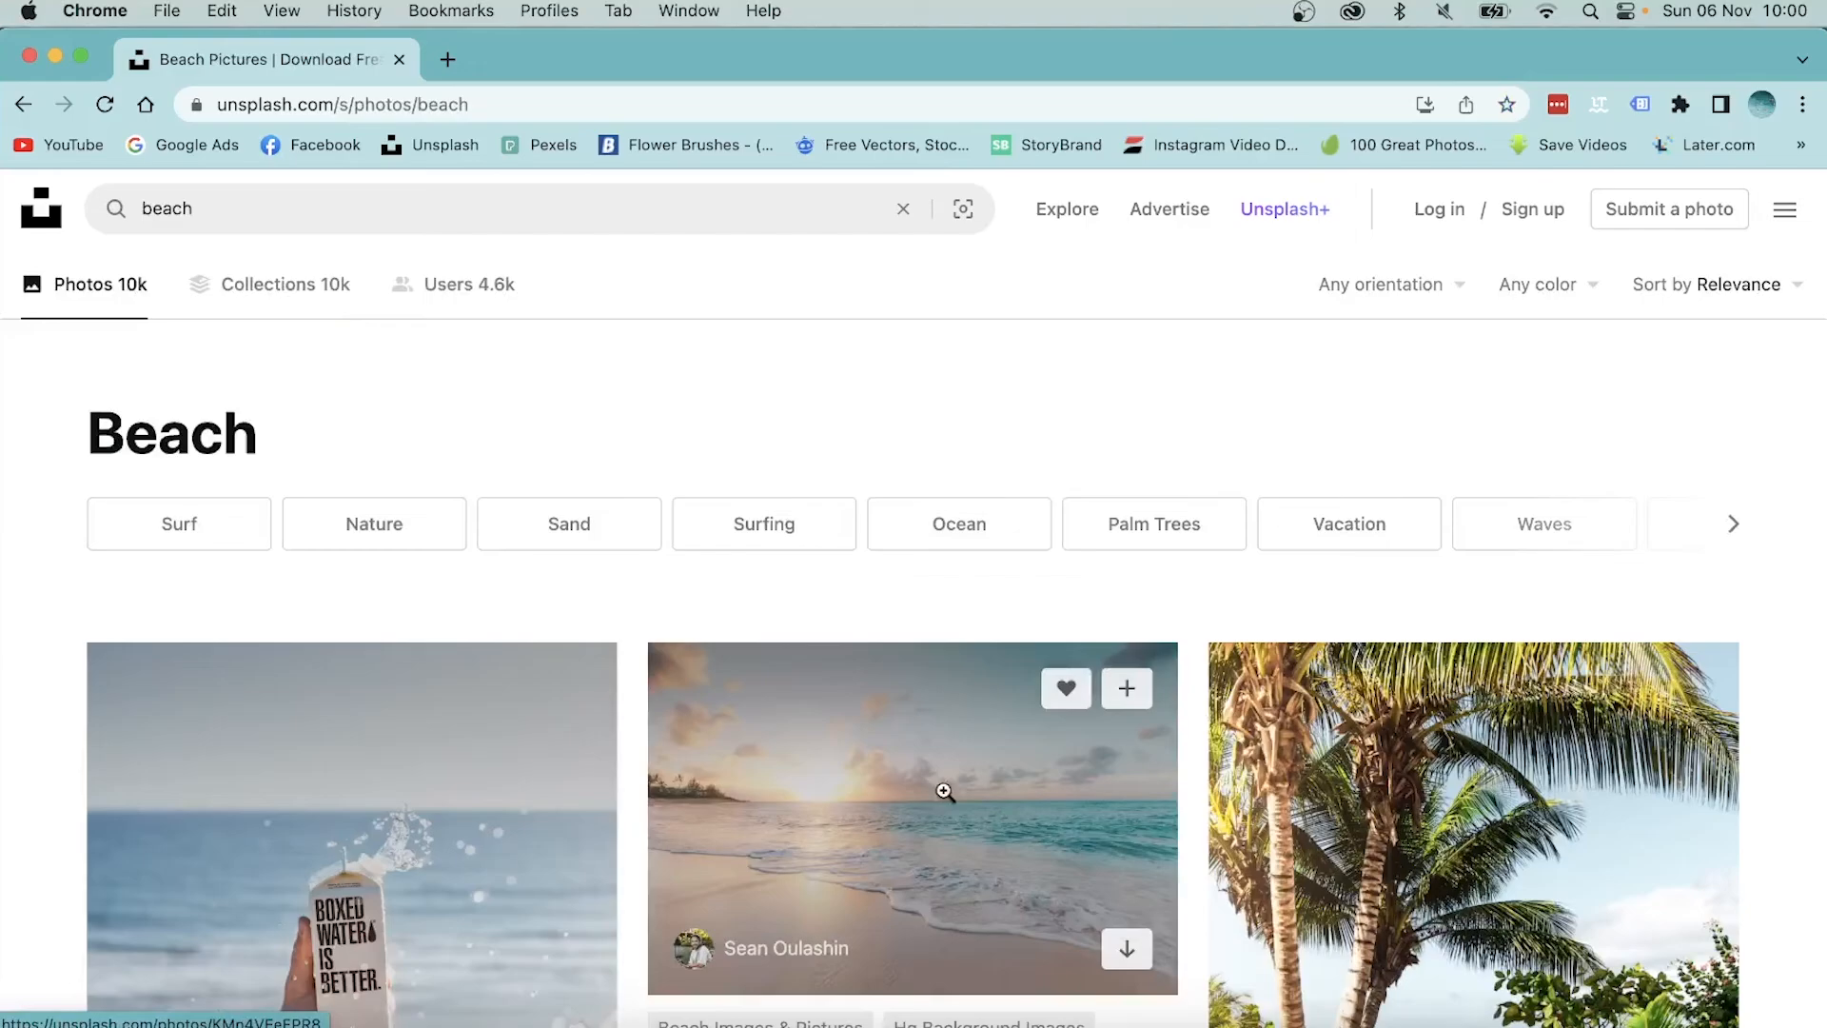
Browse the beach results and download the aerial photo of boats beside a sandy beach
{"action": "scroll", "coordinate": [979, 804], "scroll_direction": "down", "scroll_amount": 10}
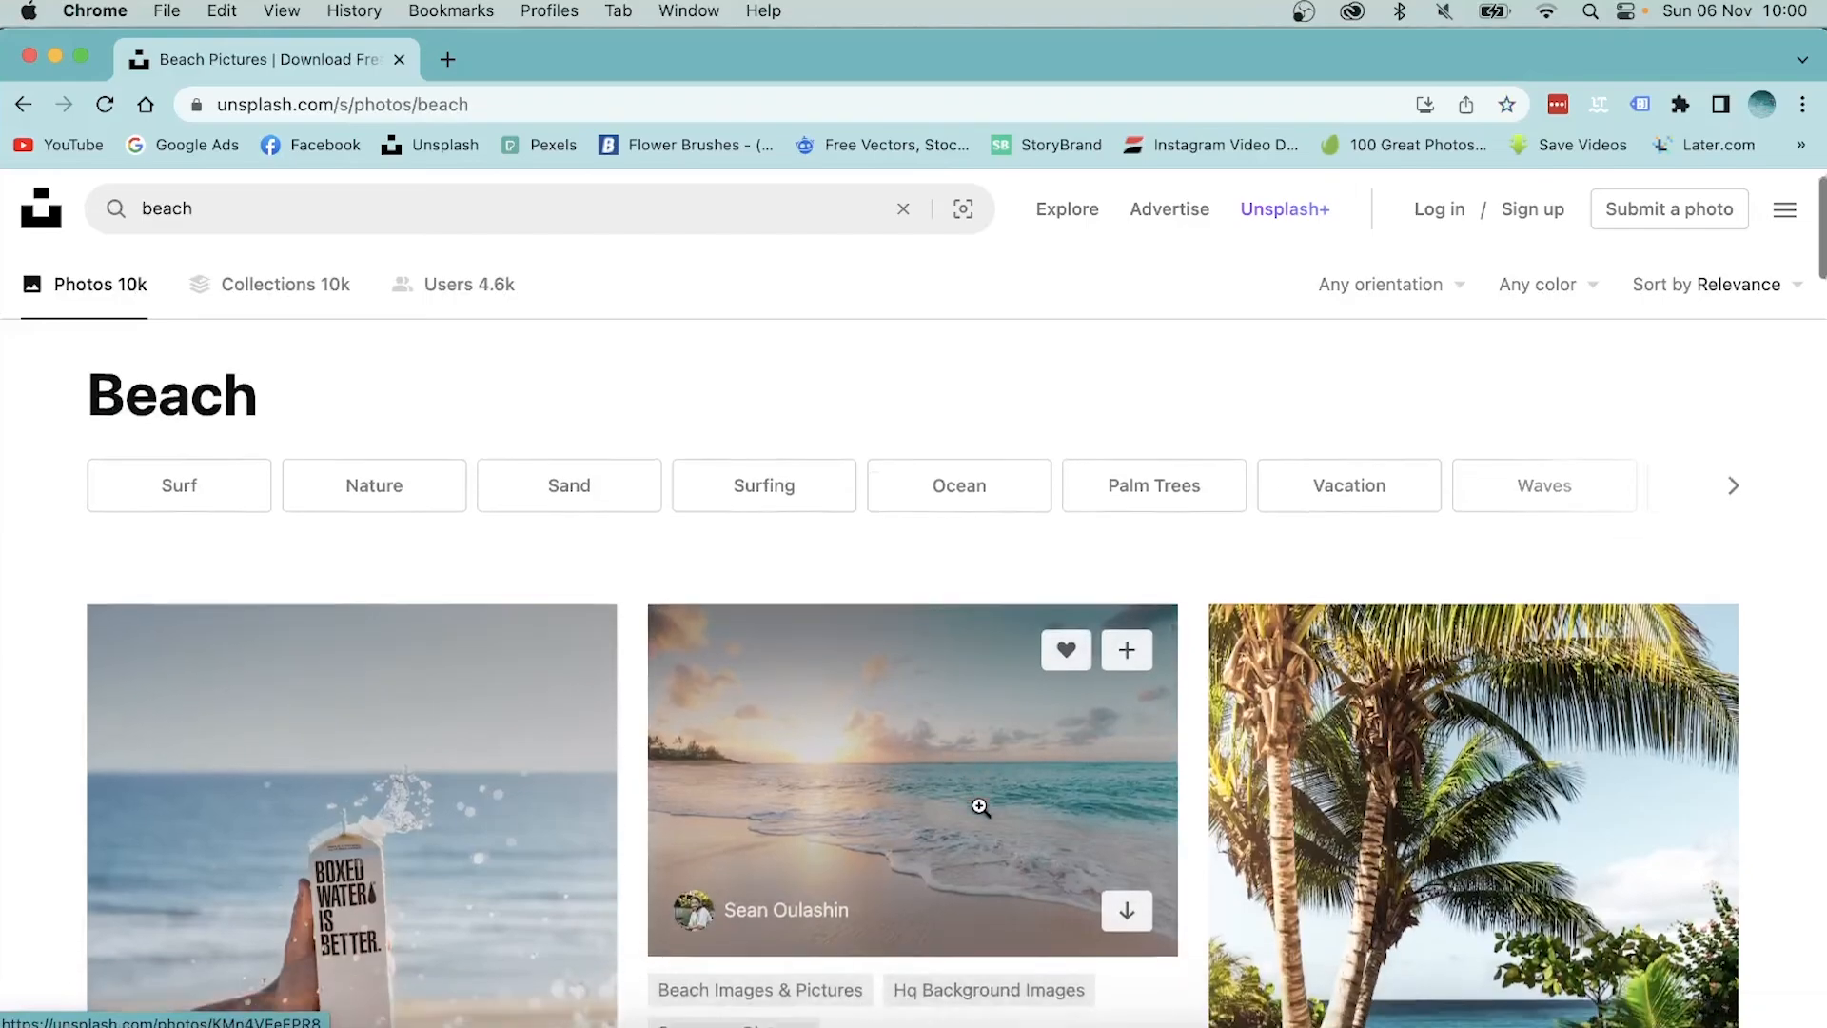
{"action": "scroll", "coordinate": [979, 807], "scroll_direction": "down", "scroll_amount": 10}
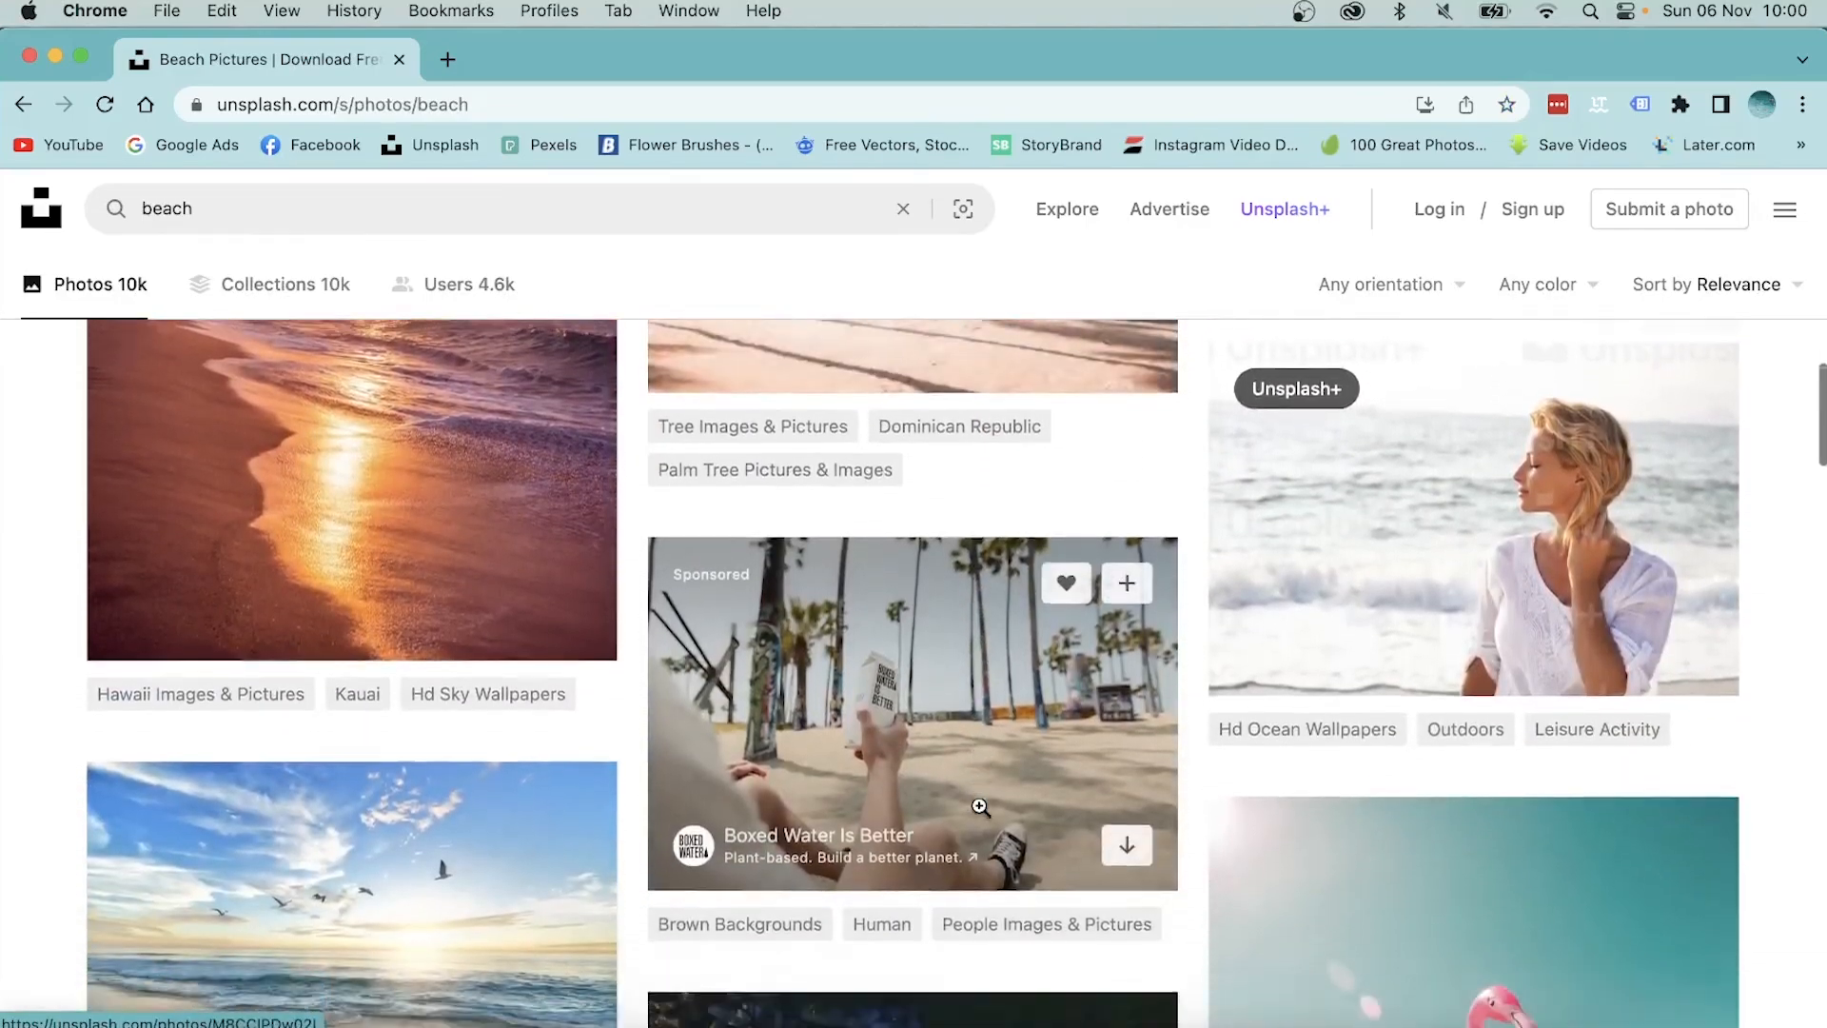
{"action": "scroll", "coordinate": [980, 803], "scroll_direction": "down", "scroll_amount": 6}
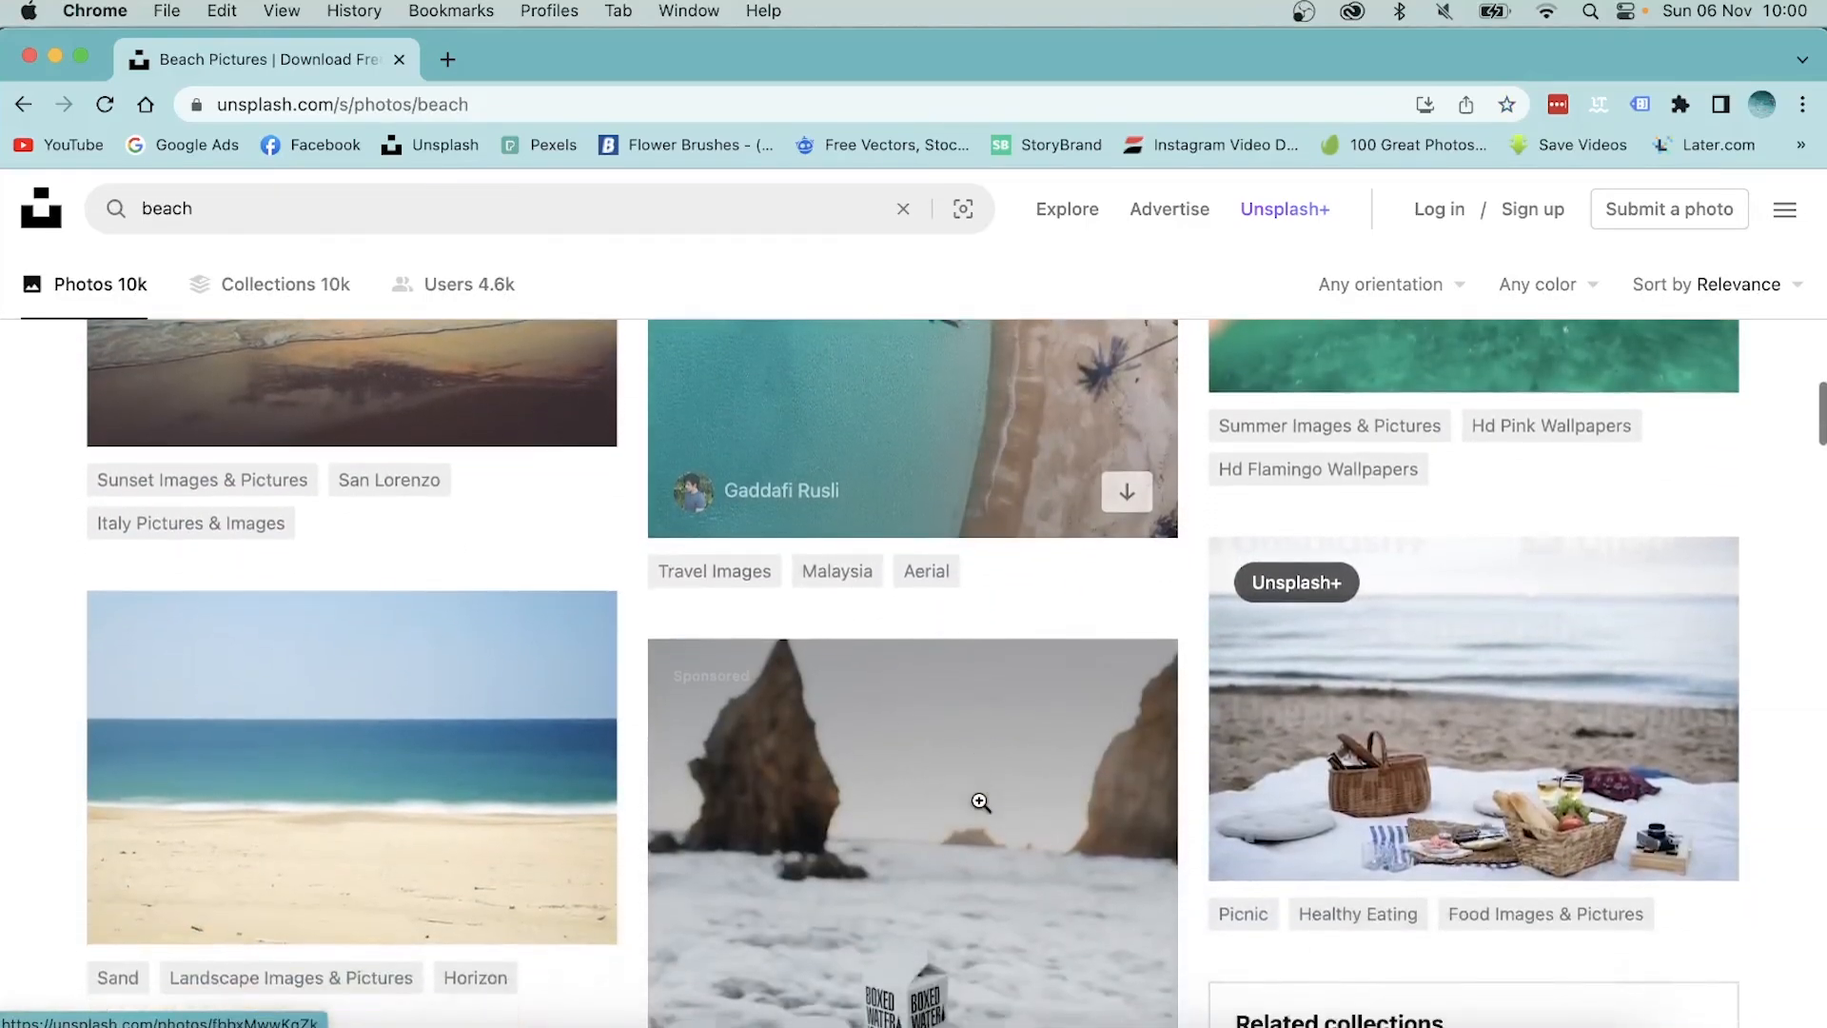
{"action": "scroll", "coordinate": [979, 804], "scroll_direction": "up", "scroll_amount": 2}
{"action": "left_click", "coordinate": [1131, 650]}
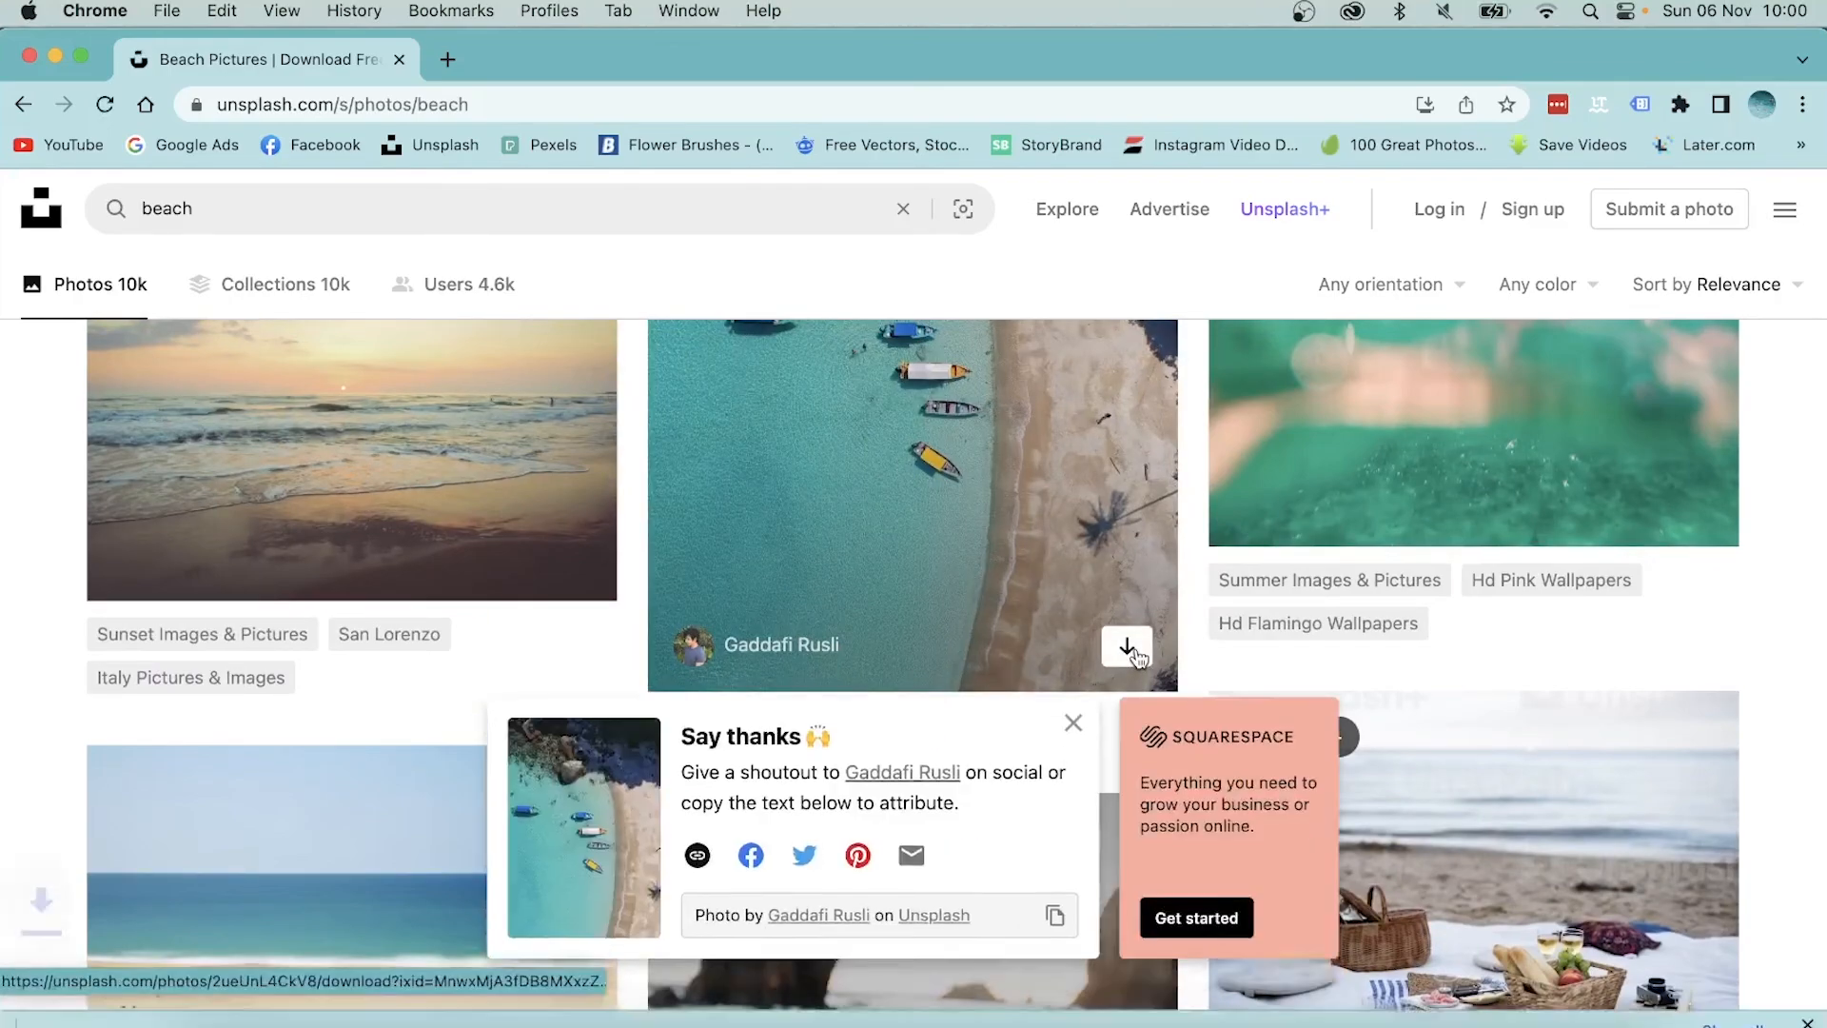